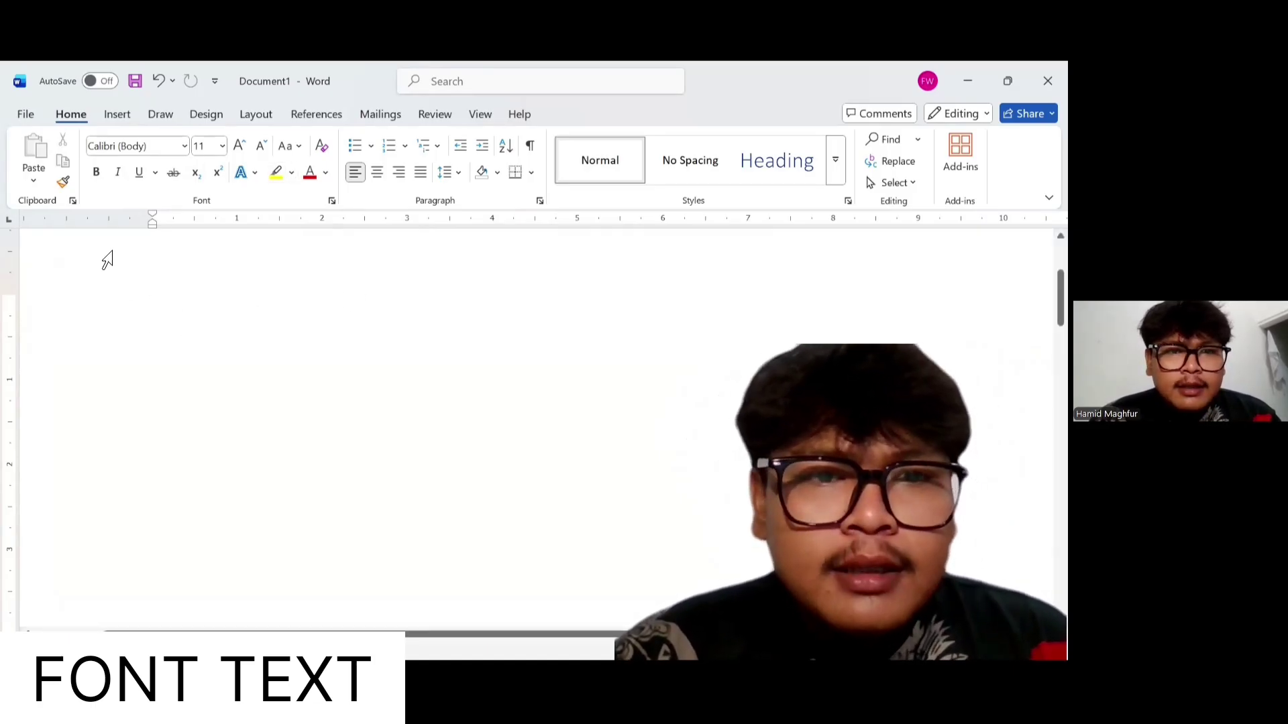
Turn on bold and enter a sample first name on the first line
left_click(95, 176)
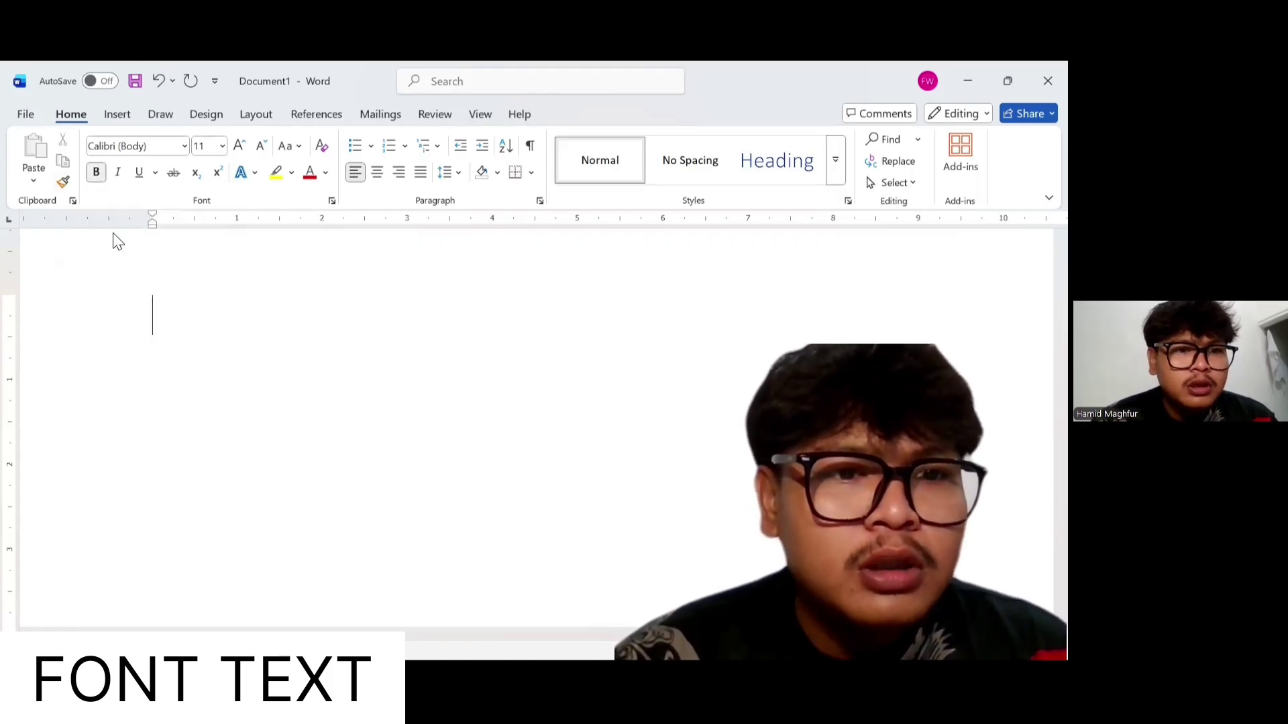
type("hamid")
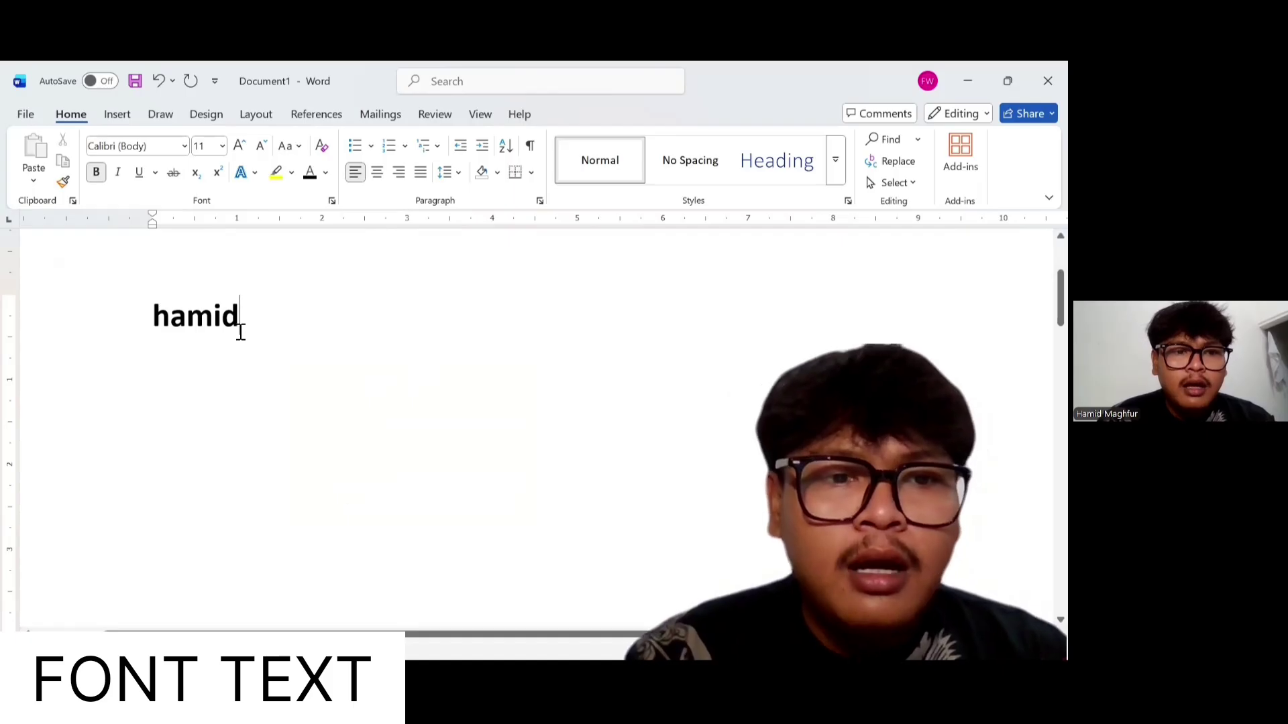
left_click(153, 317)
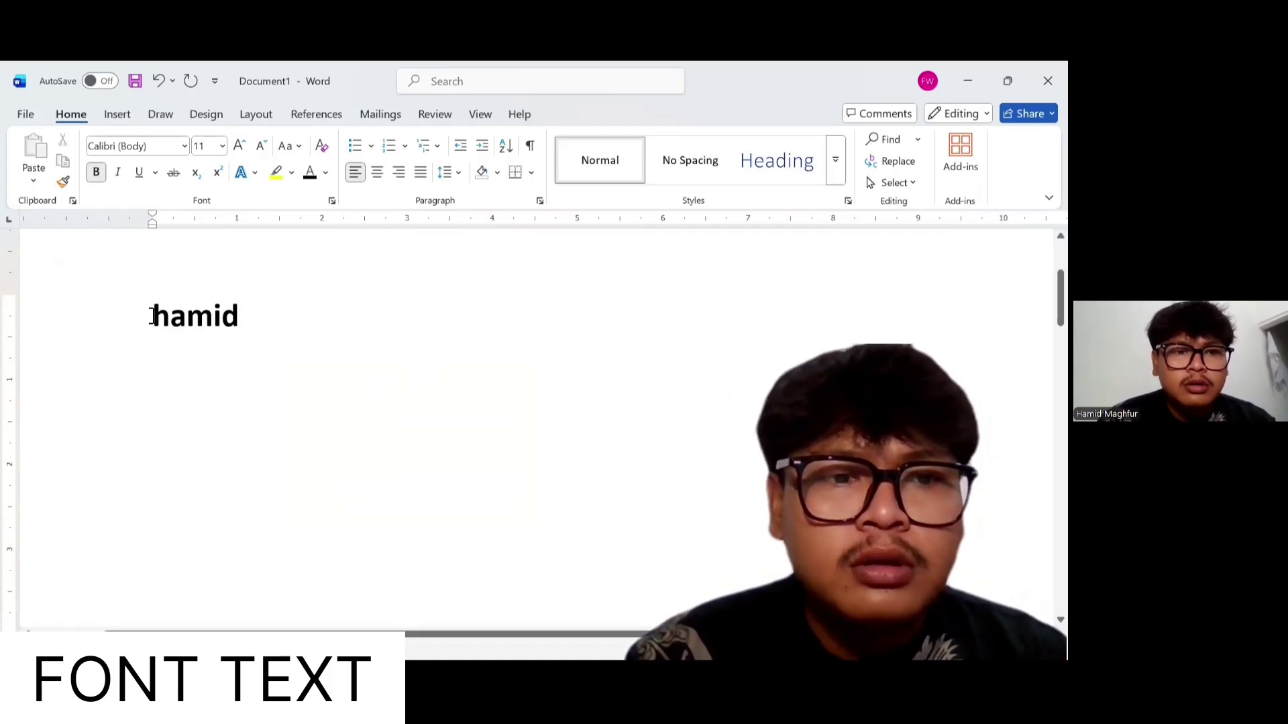
left_click(256, 319)
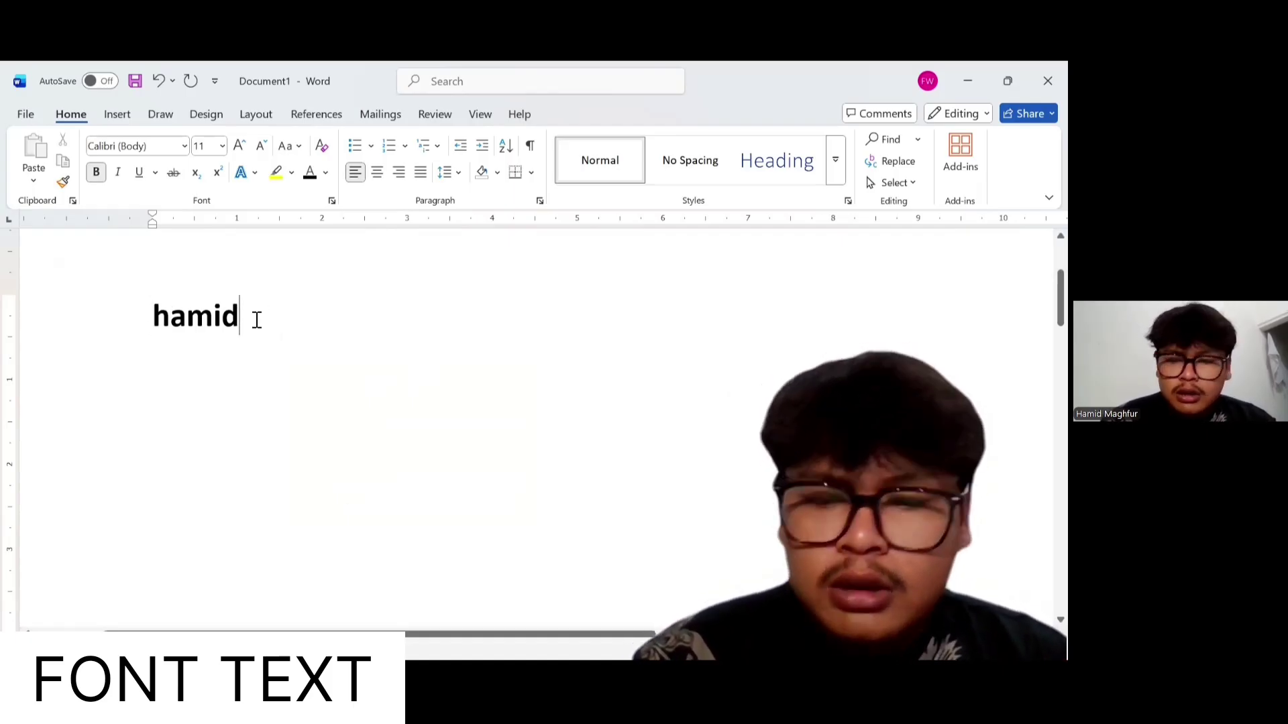
Add the same first name on the second line in regular, non-bold text
key("Return")
key("ctrl+b")
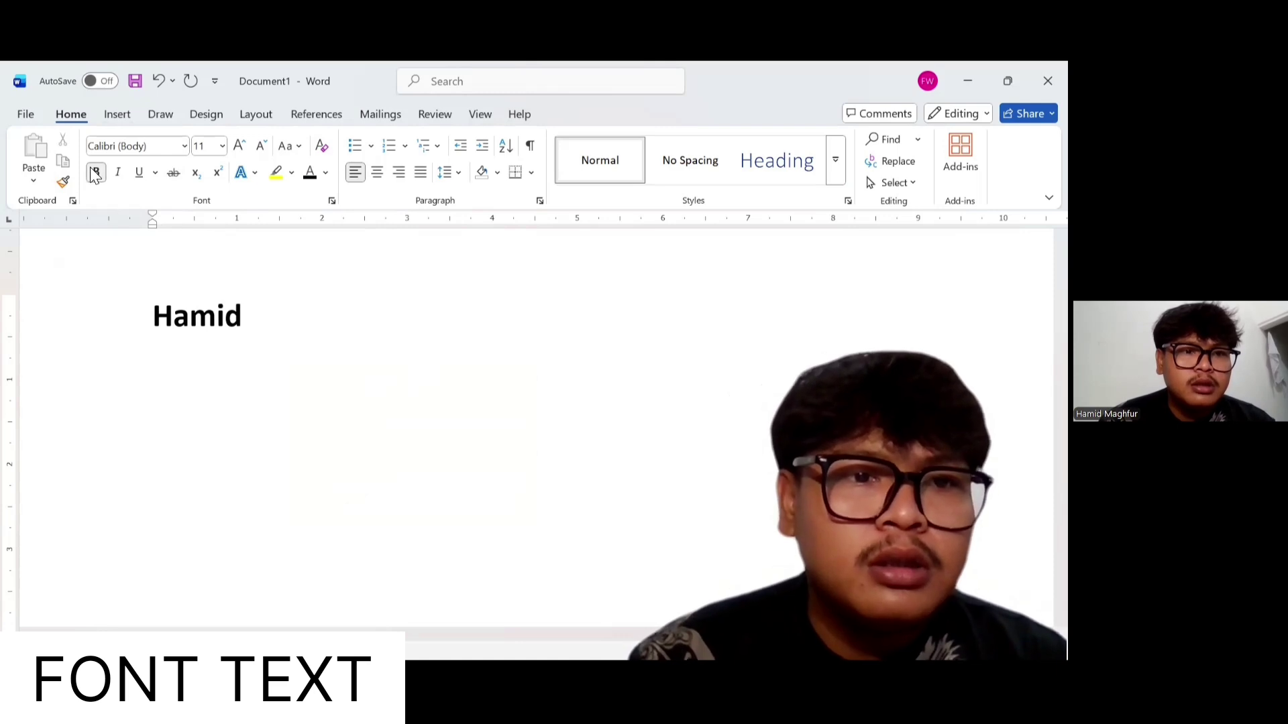
type("hamid")
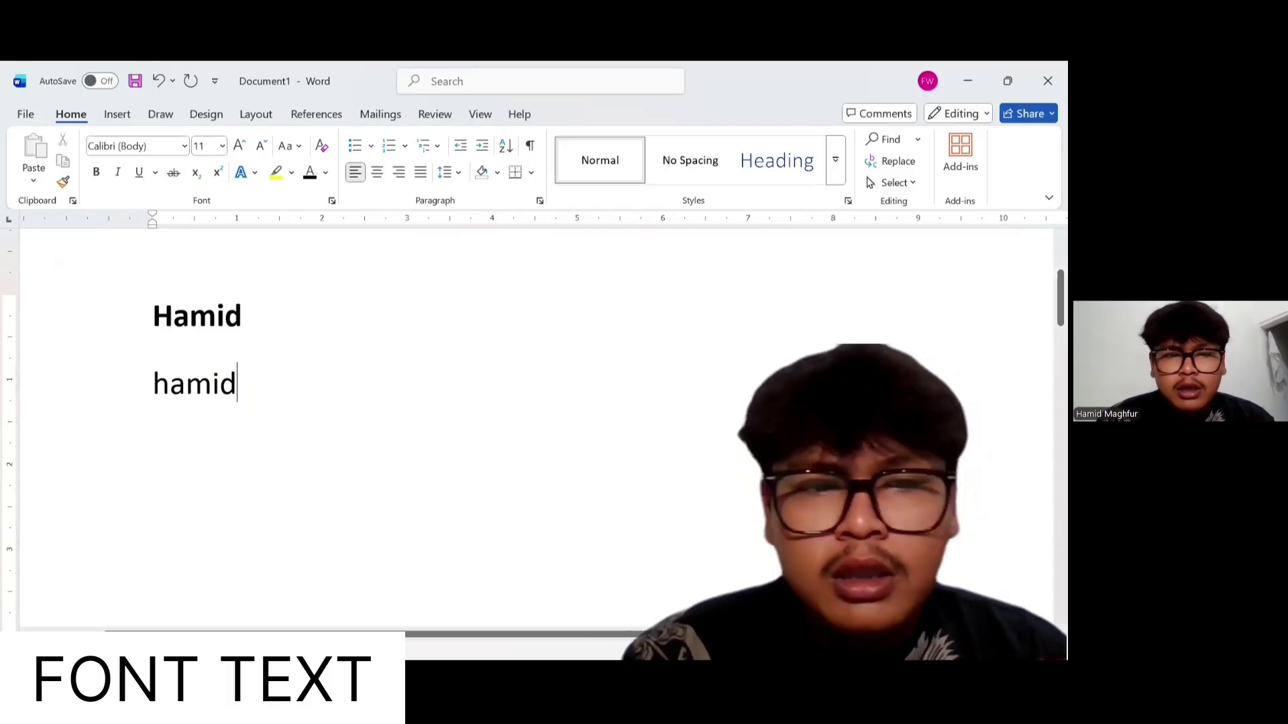
key("Return")
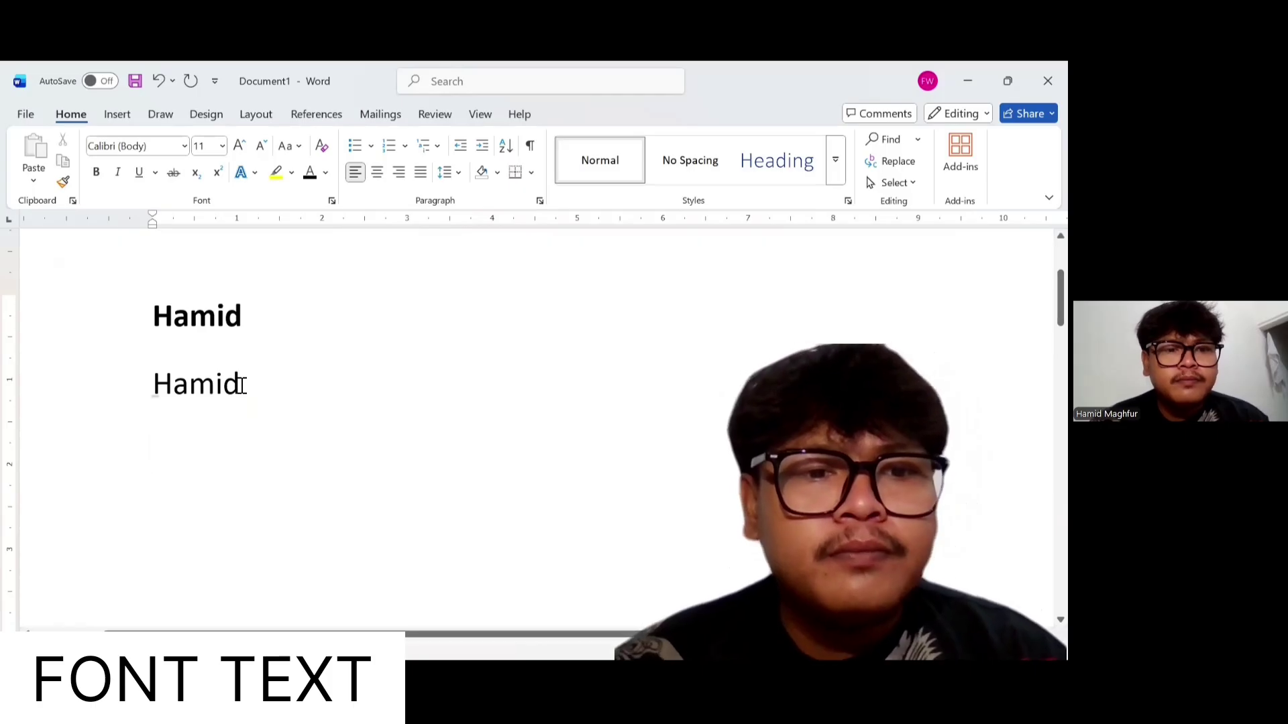
Make the name on the second line bold, and delete both name lines
left_click_drag(243, 386, 125, 385)
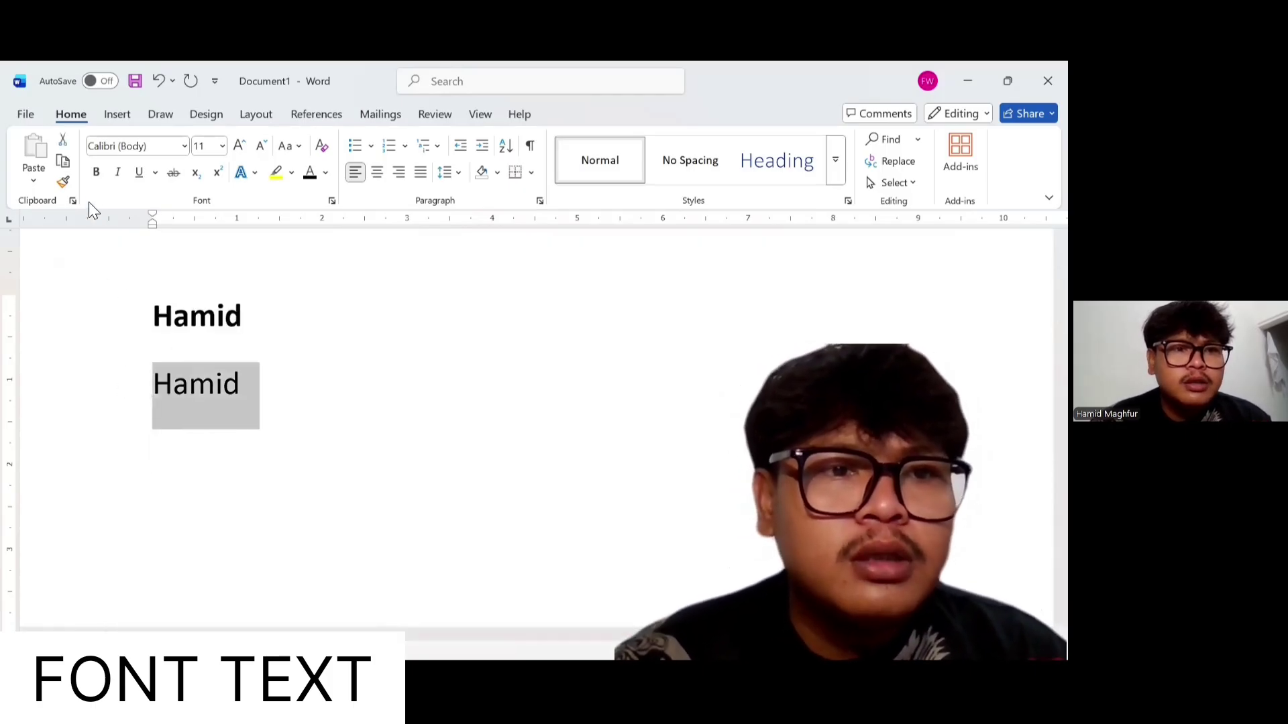
left_click(92, 174)
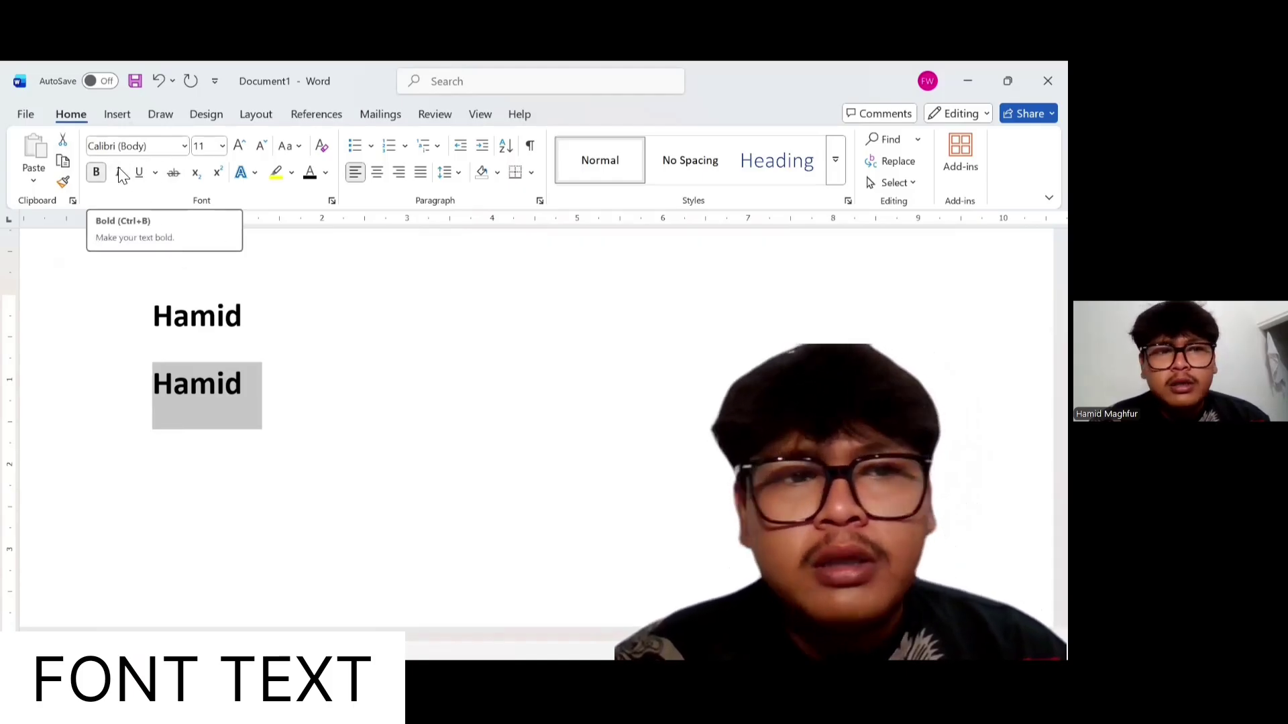
left_click(242, 389)
left_click_drag(247, 385, 124, 322)
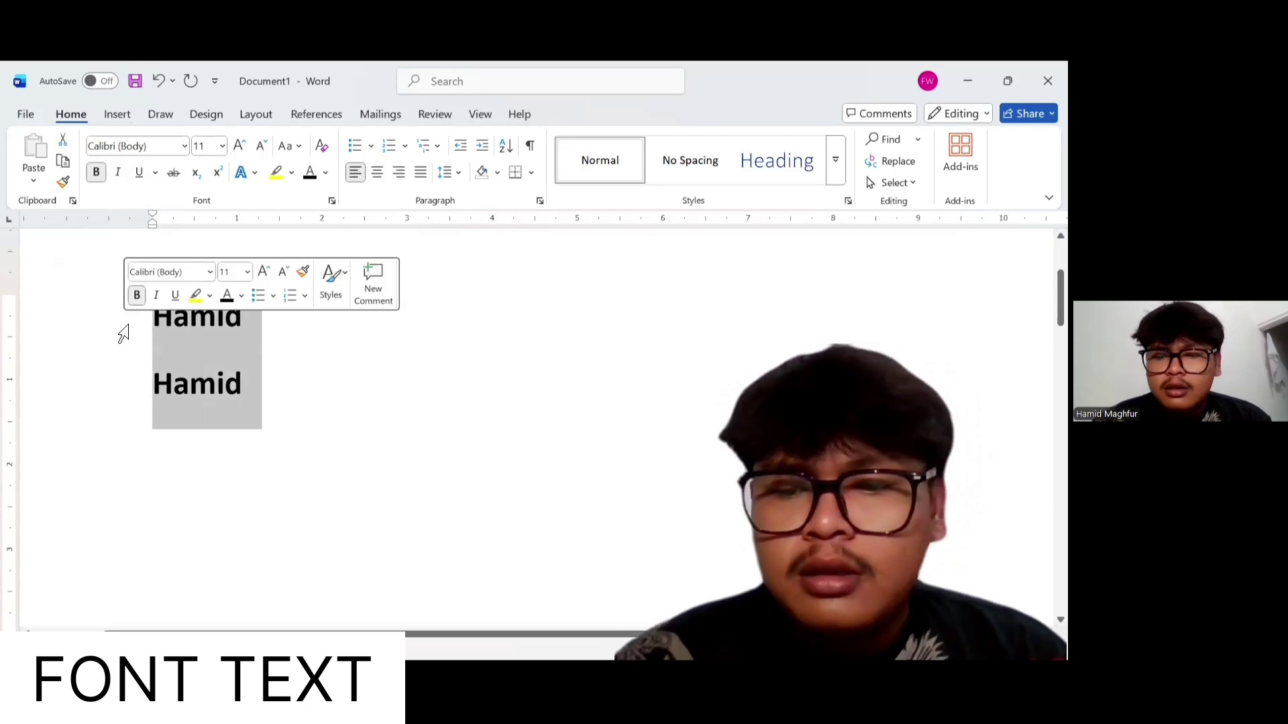
key("Delete")
Enter the sample first name on two separate lines in plain, non-italic text
left_click(117, 174)
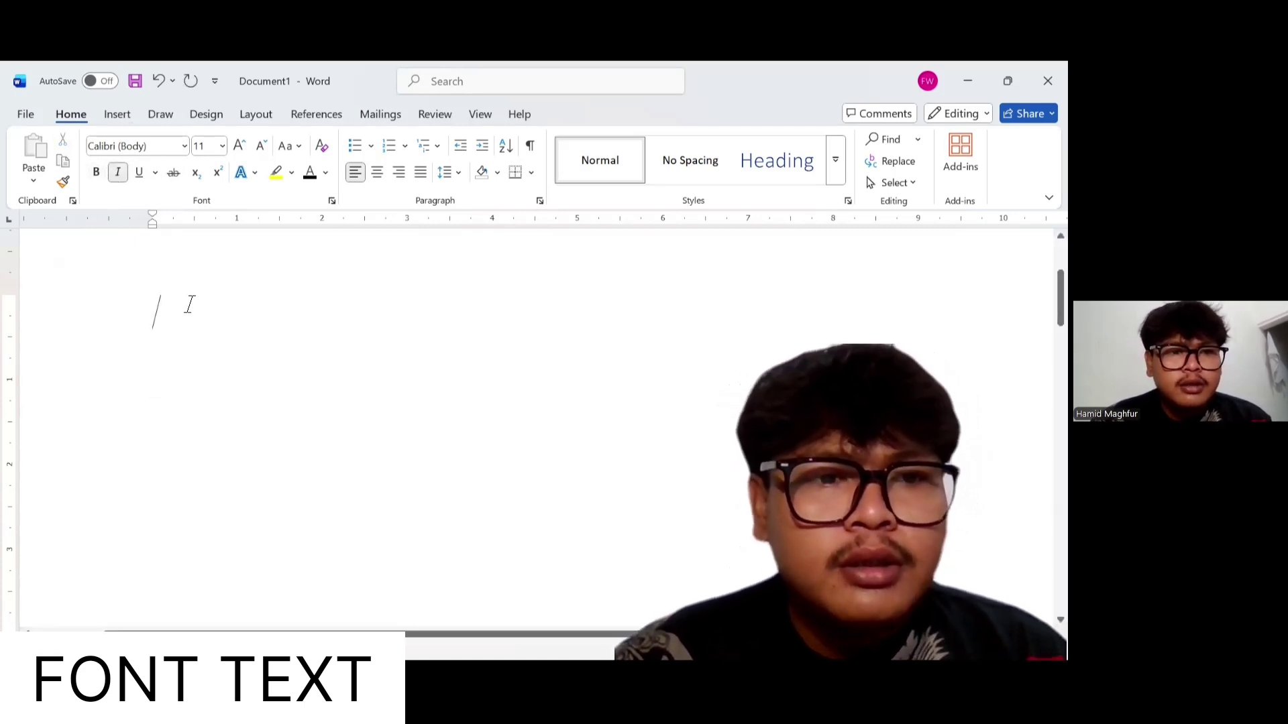
left_click(122, 176)
type("ha")
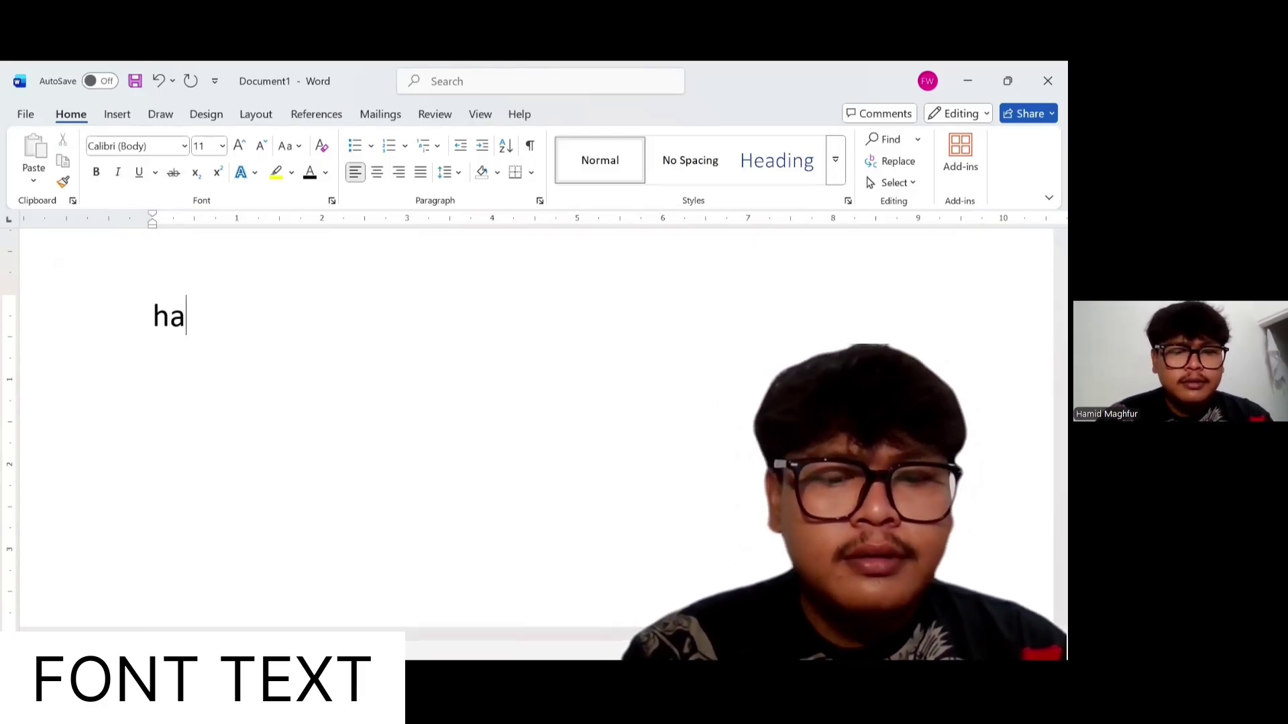
type("mid")
key("Return")
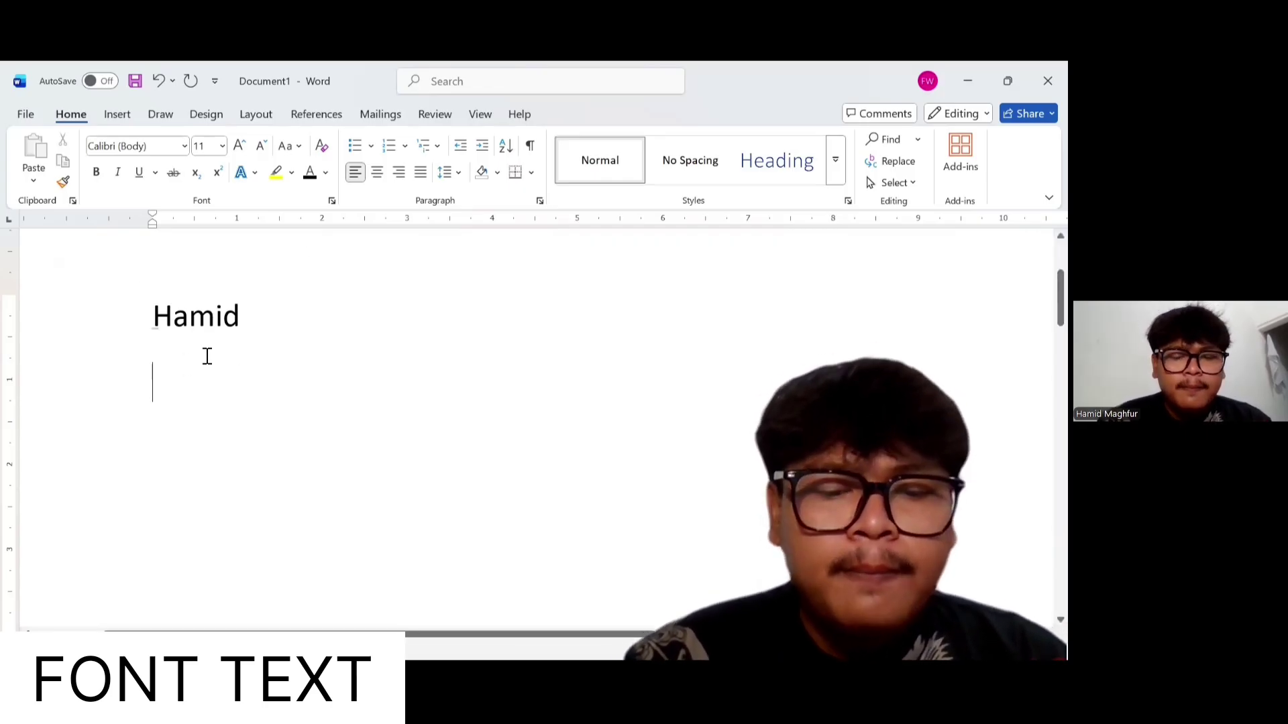
type("hamid")
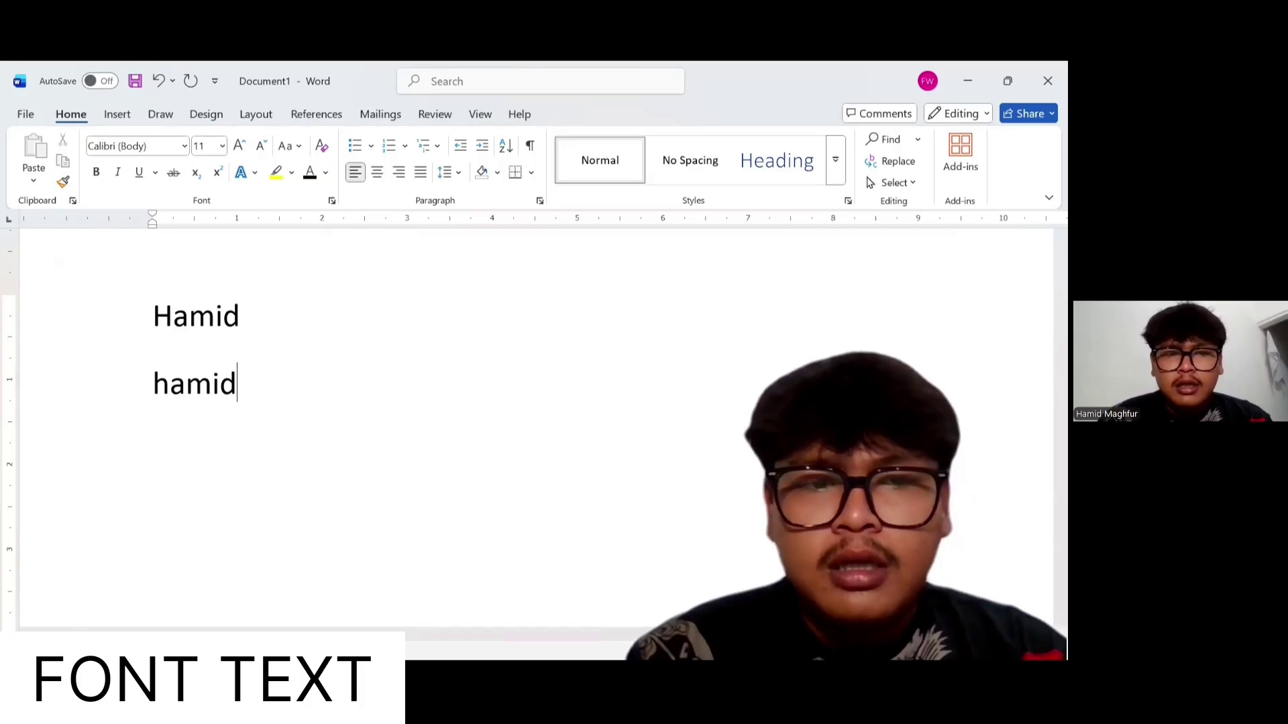
key("Return")
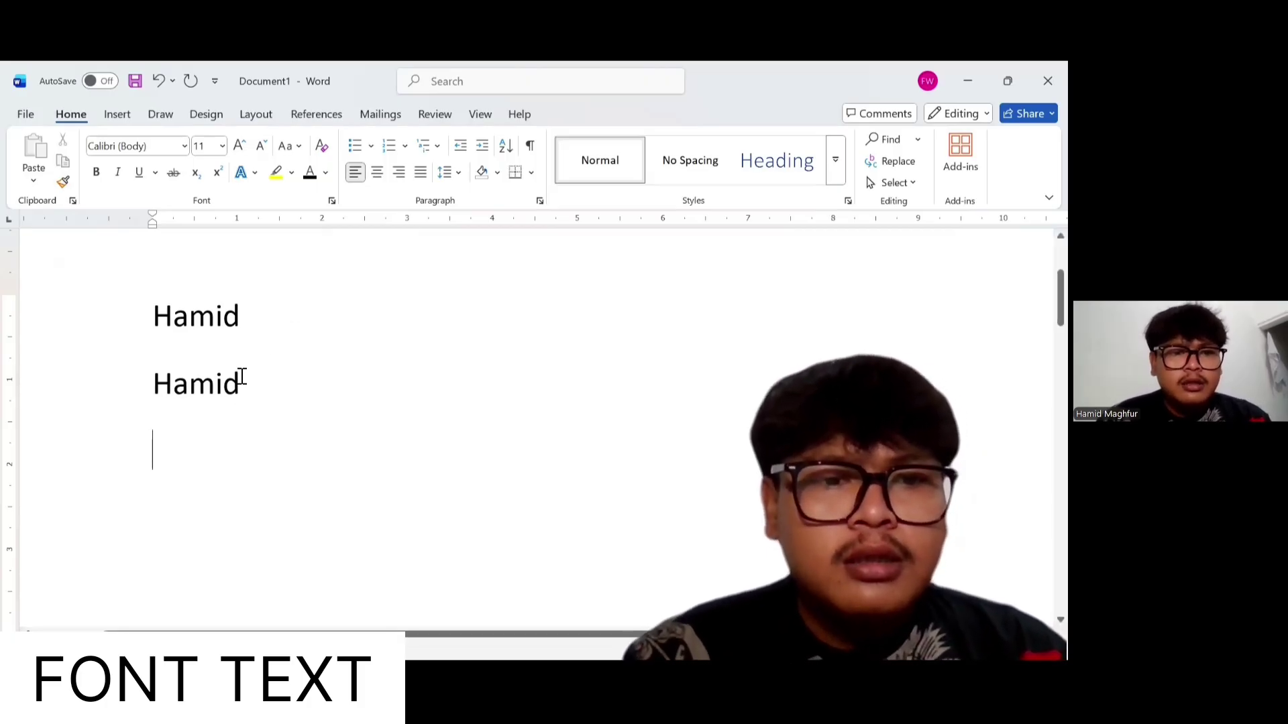
Italicize the name on the second line, and delete both names
left_click_drag(242, 374, 161, 369)
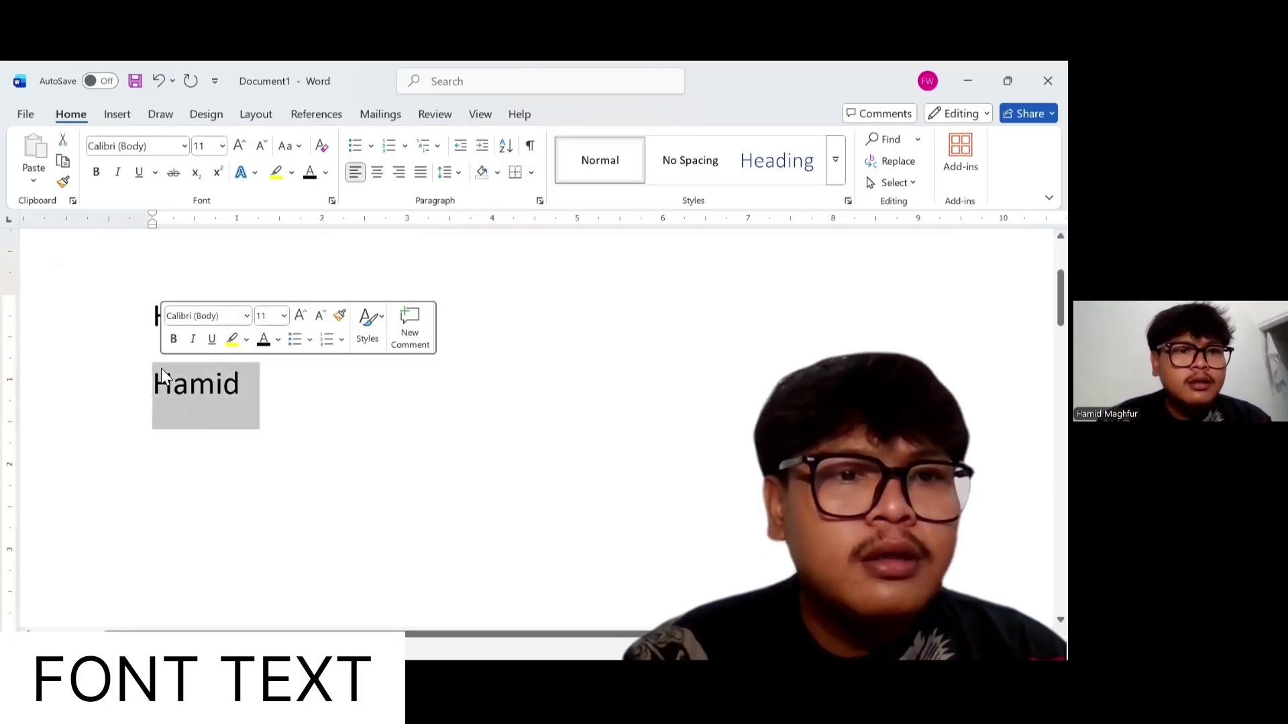
left_click(121, 174)
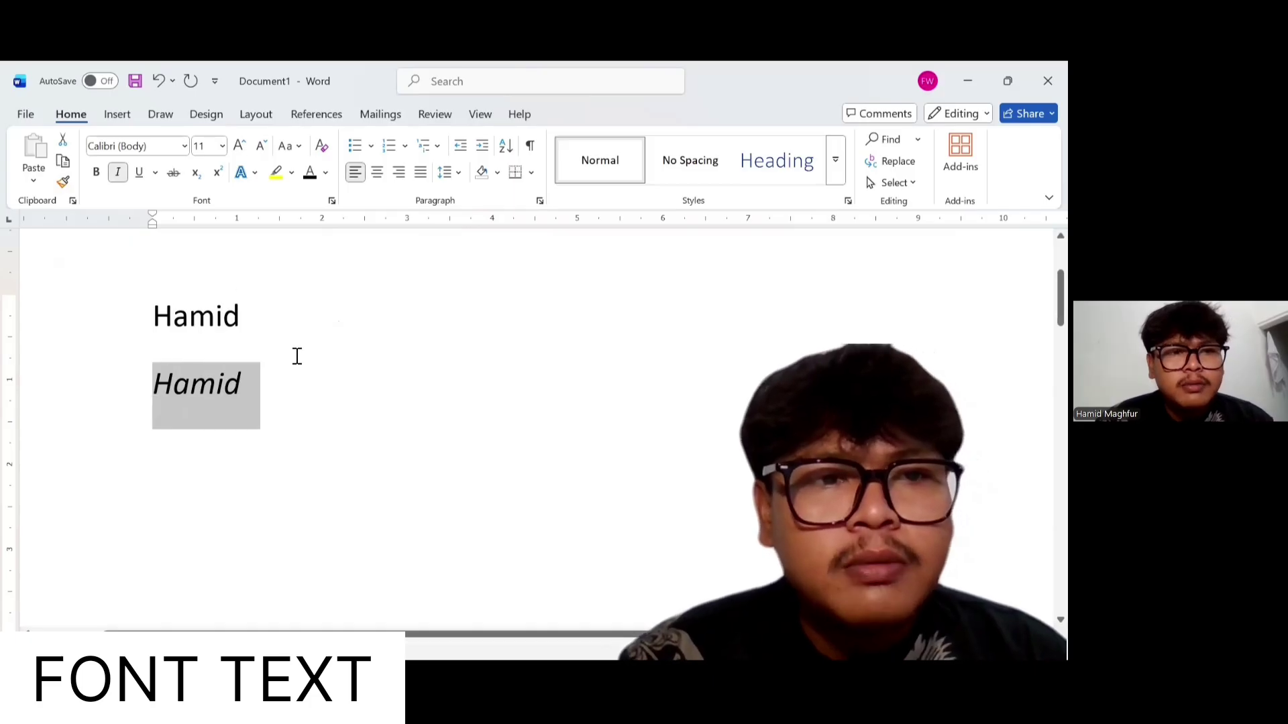
left_click(245, 384)
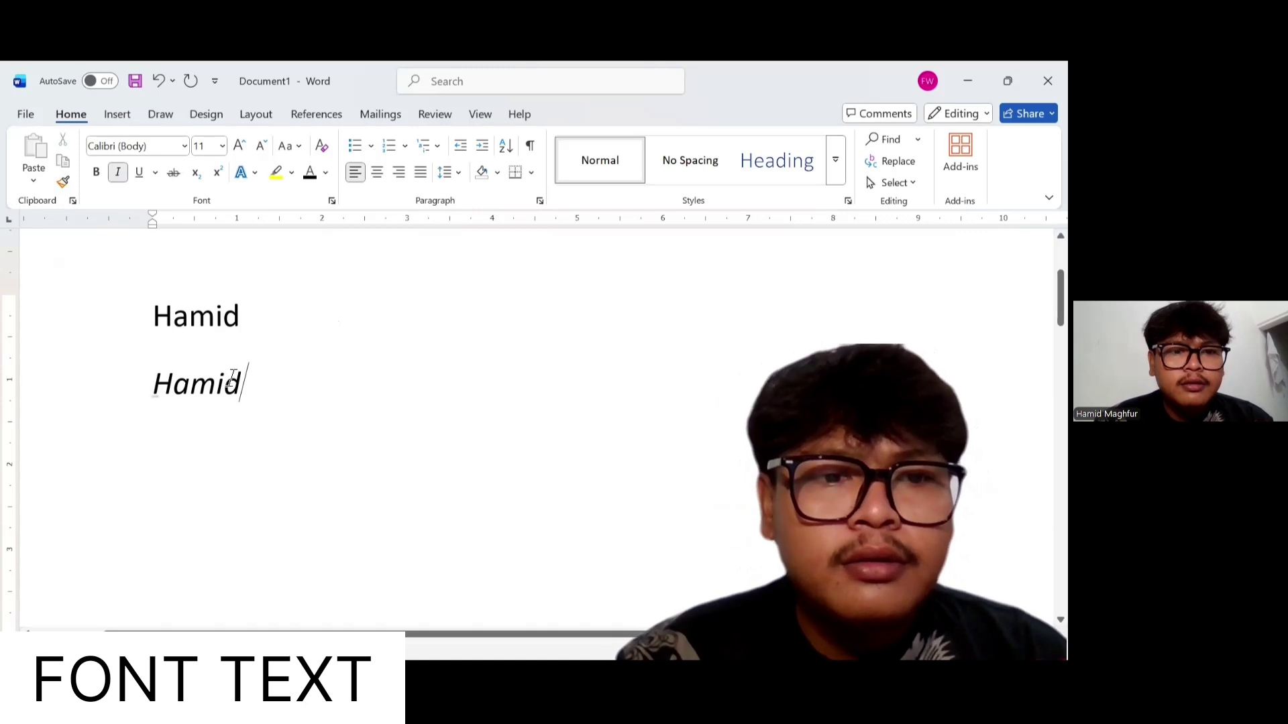
left_click_drag(146, 354, 153, 327)
key("Delete")
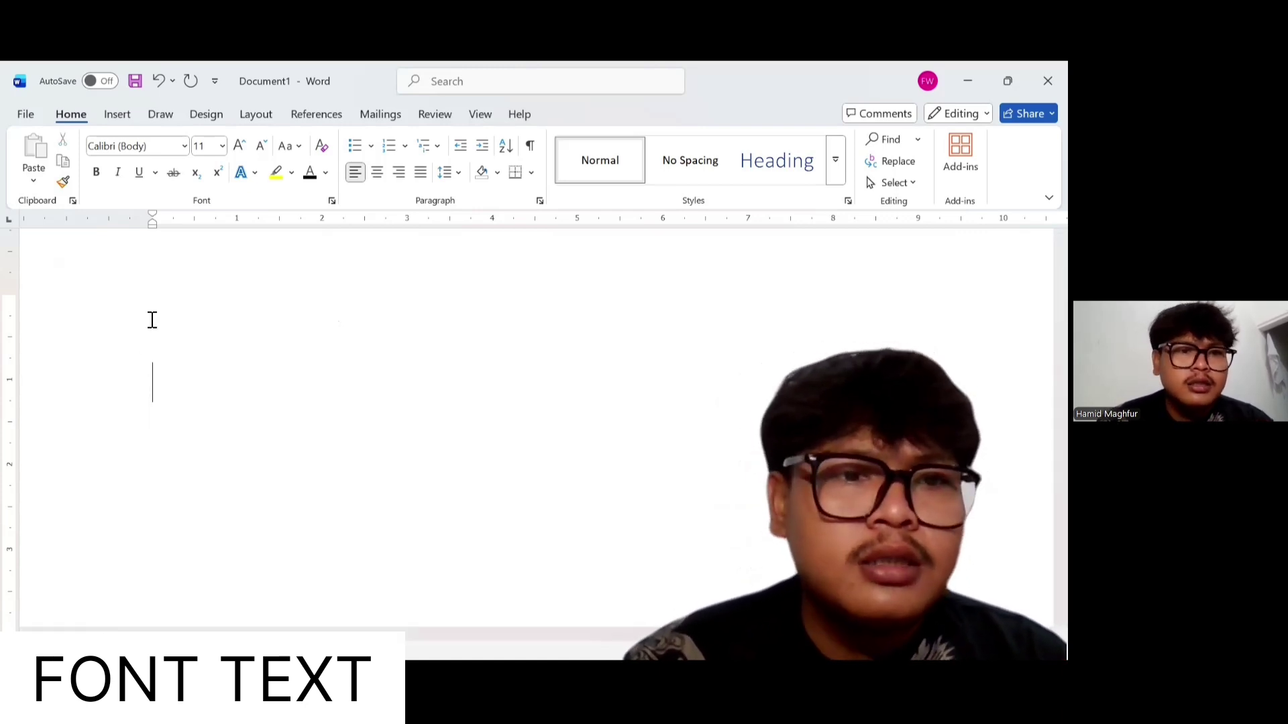
Look over the available underline styles without applying one
left_click(155, 173)
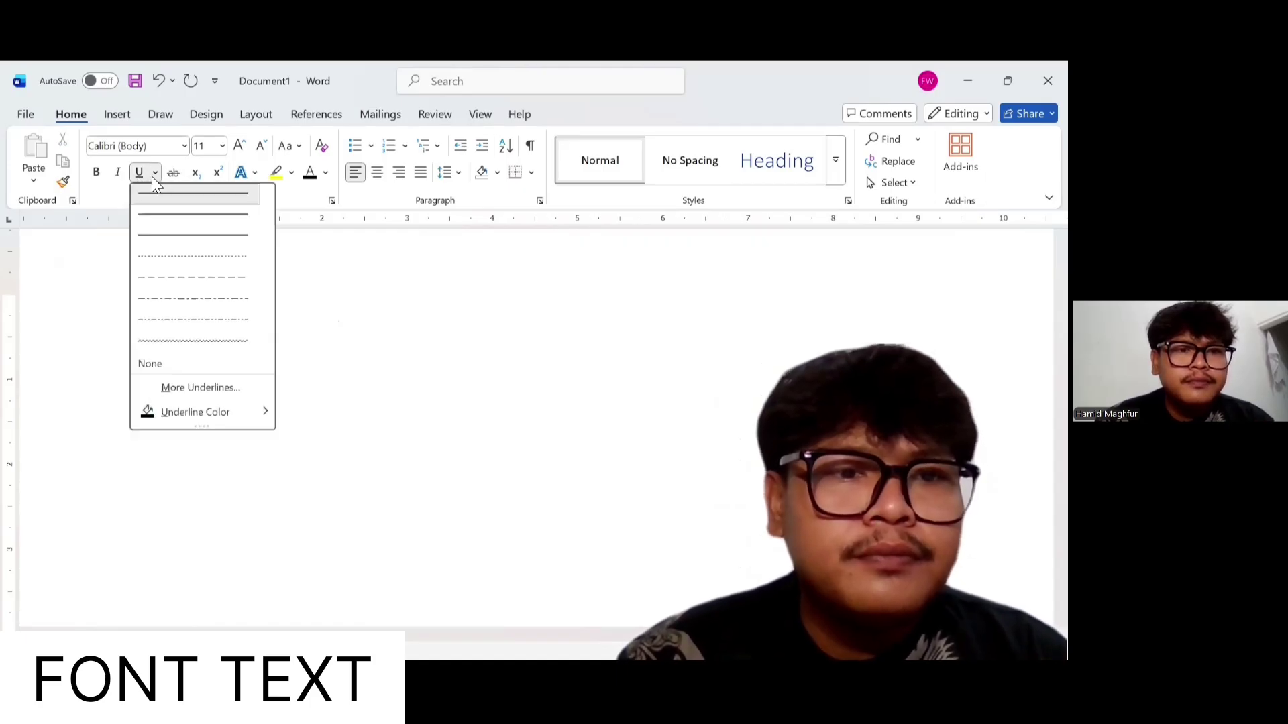
left_click(84, 284)
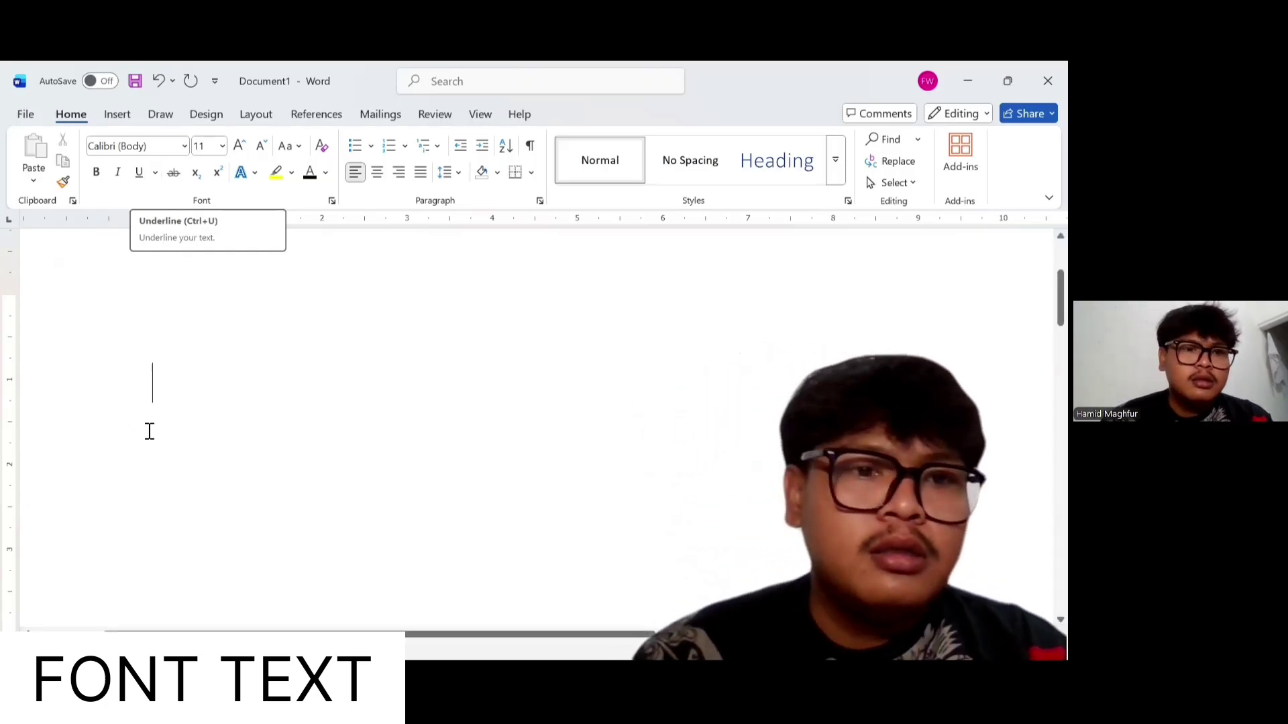
Turn on superscript and enter the sample first name, leaving the cursor on a new line below
key("ctrl+shift+plus")
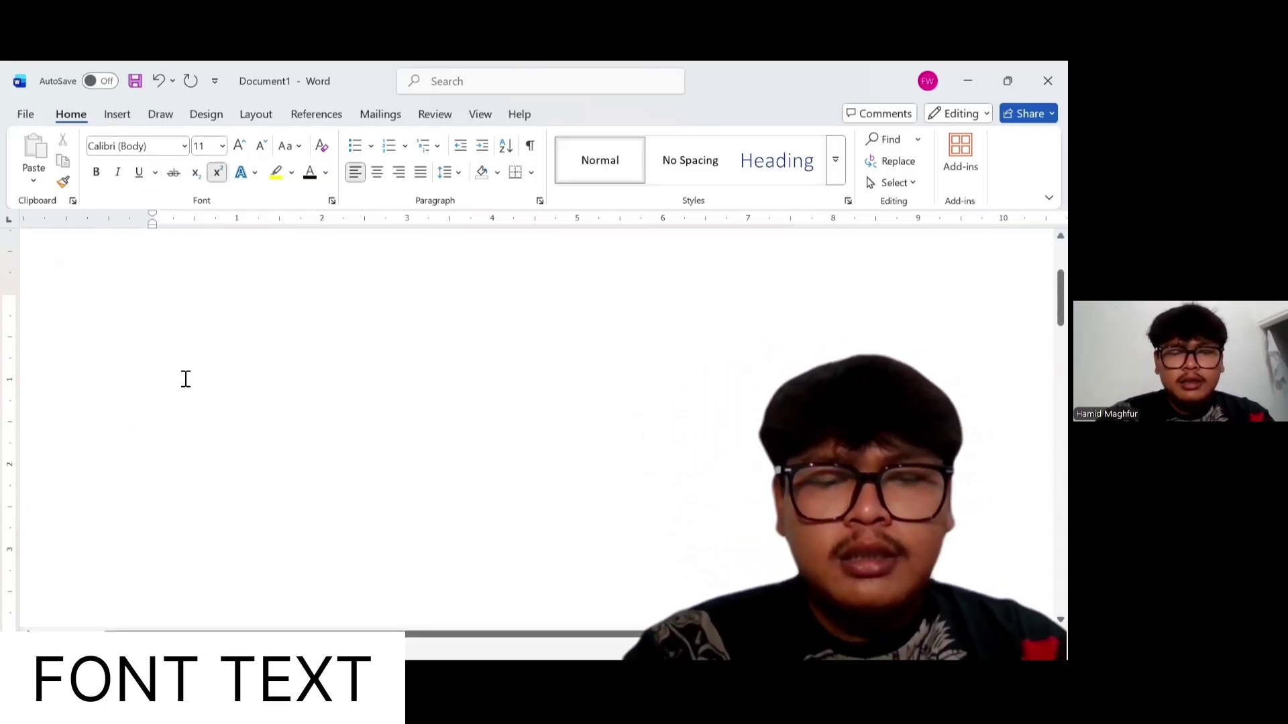
type("Hamid")
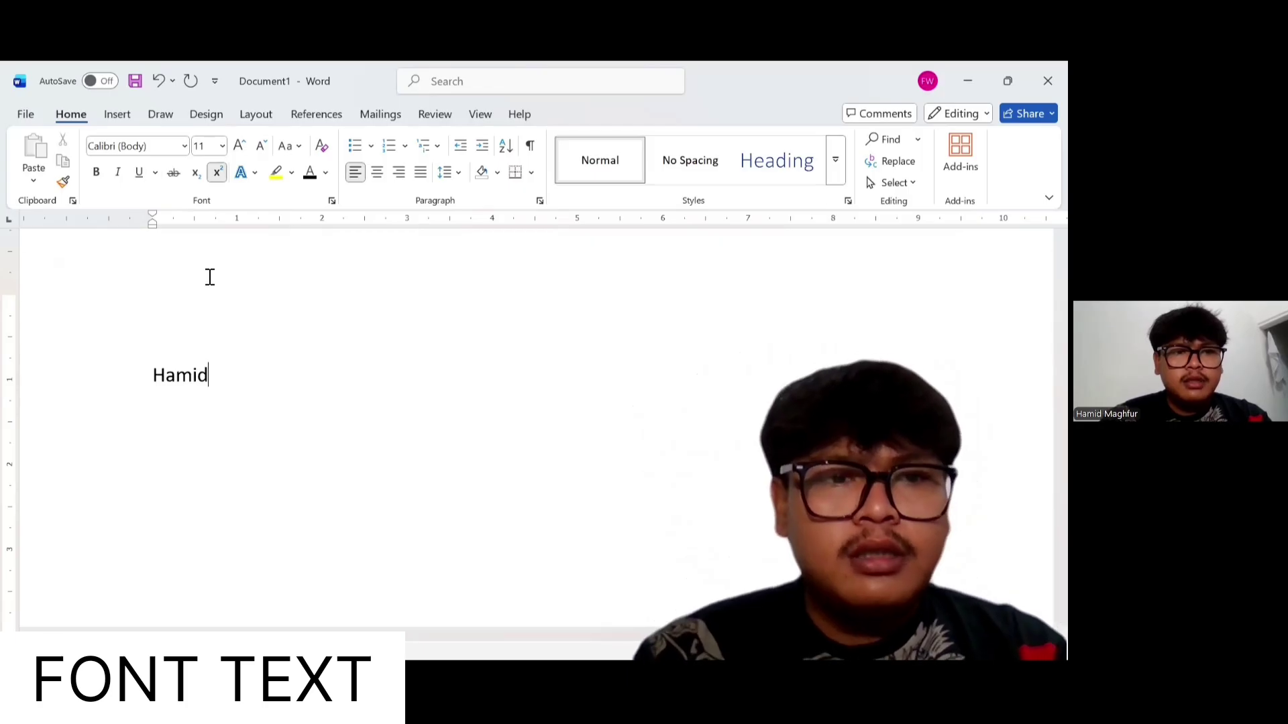
key("Return")
key("Return")
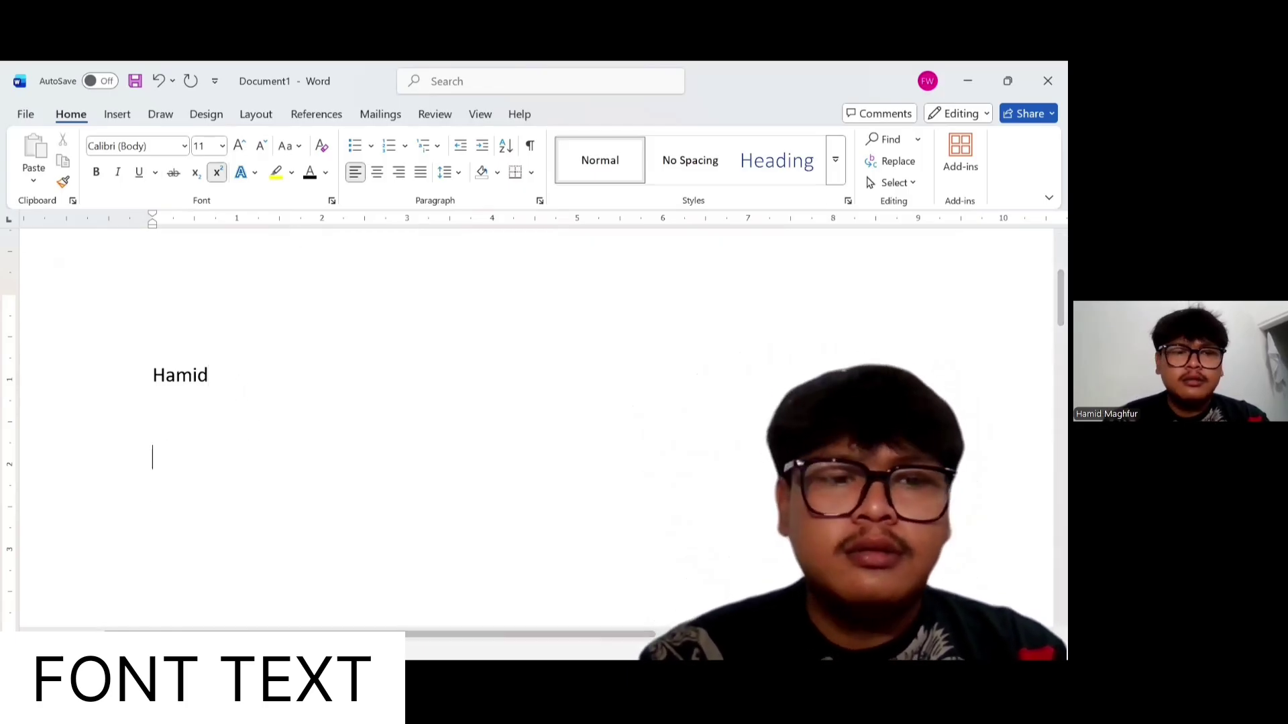
key("Return")
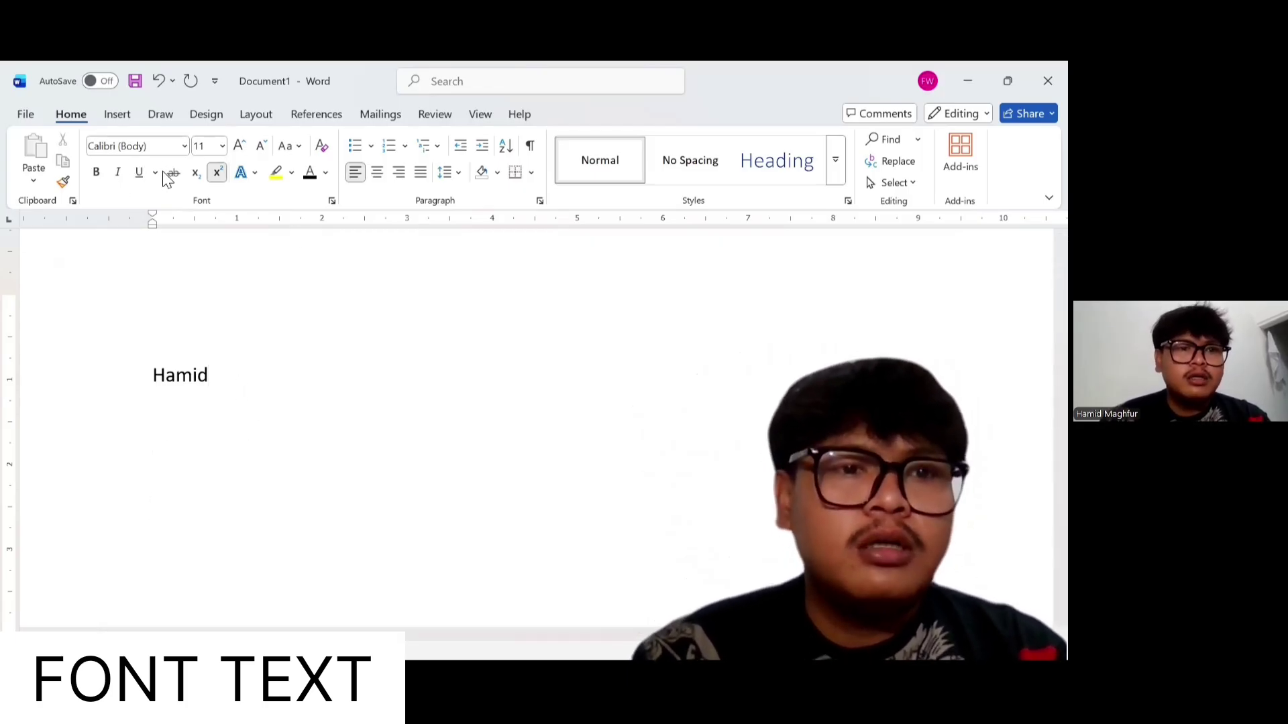
Turn on underline and enter the first name again on the line below the superscript name
left_click(141, 173)
type("hamid")
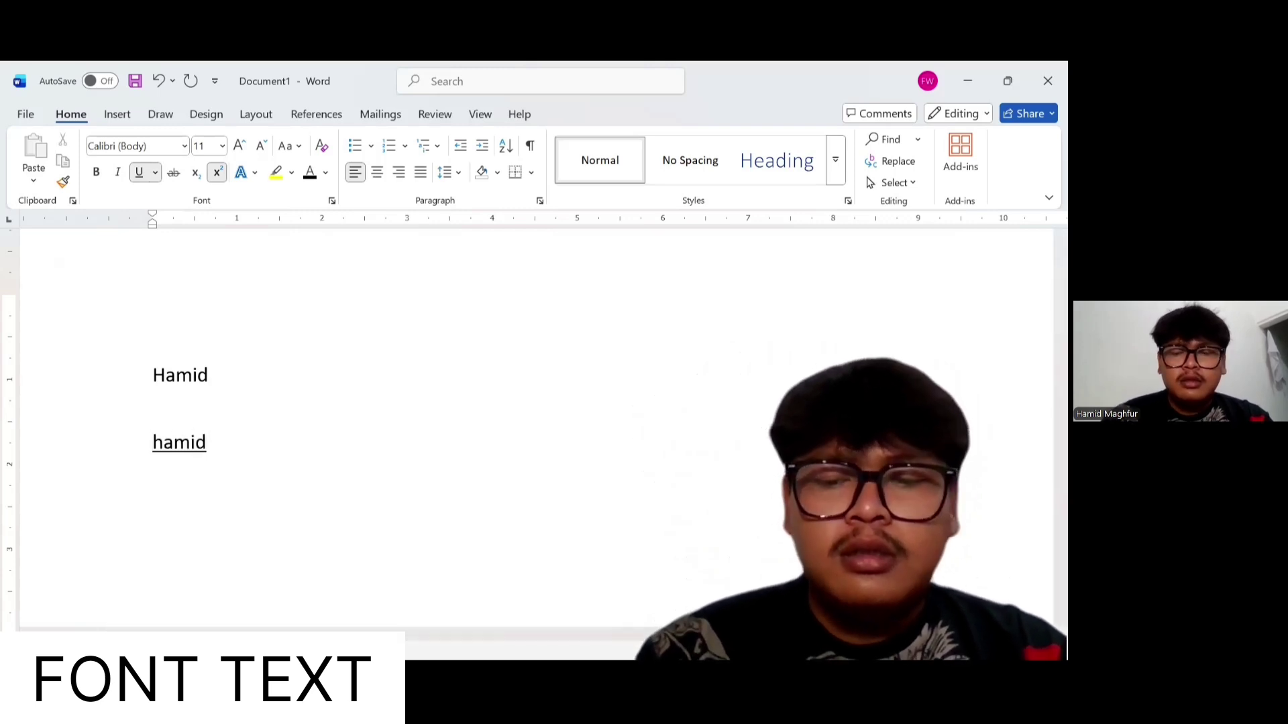
key("Return")
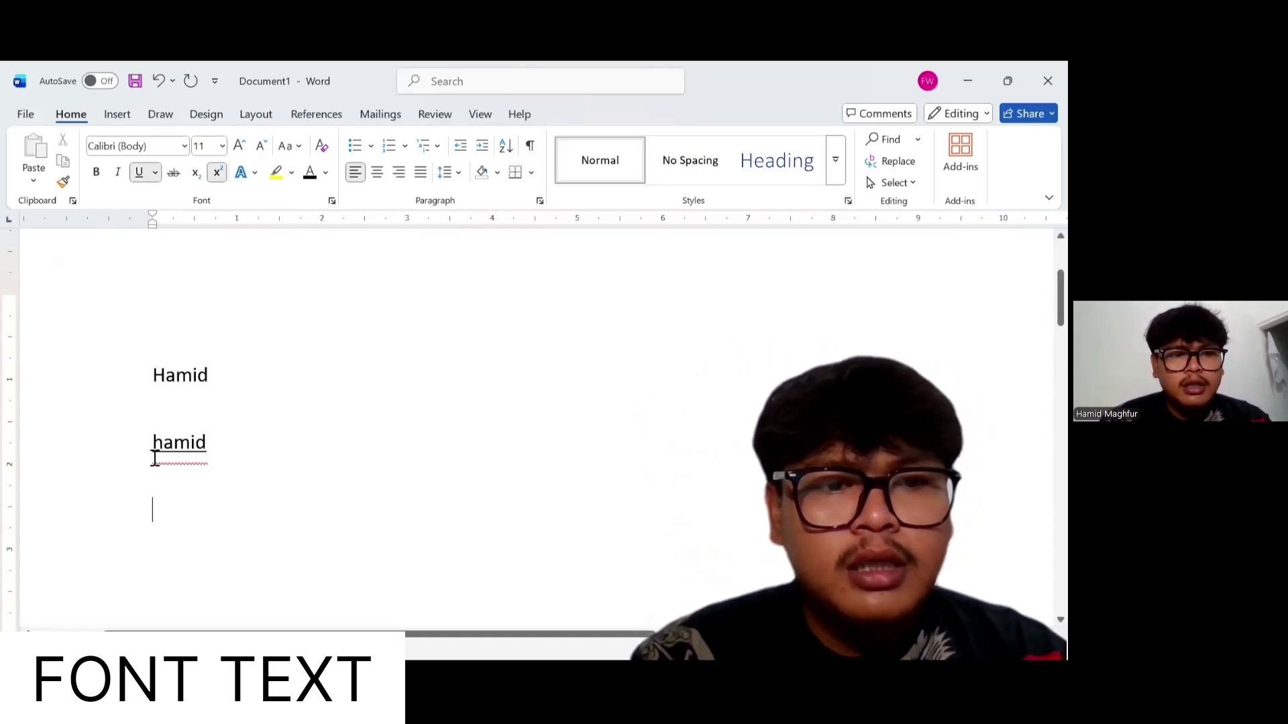
Examine the underline line styles, such as the wave underline, and the underline color option
left_click(154, 172)
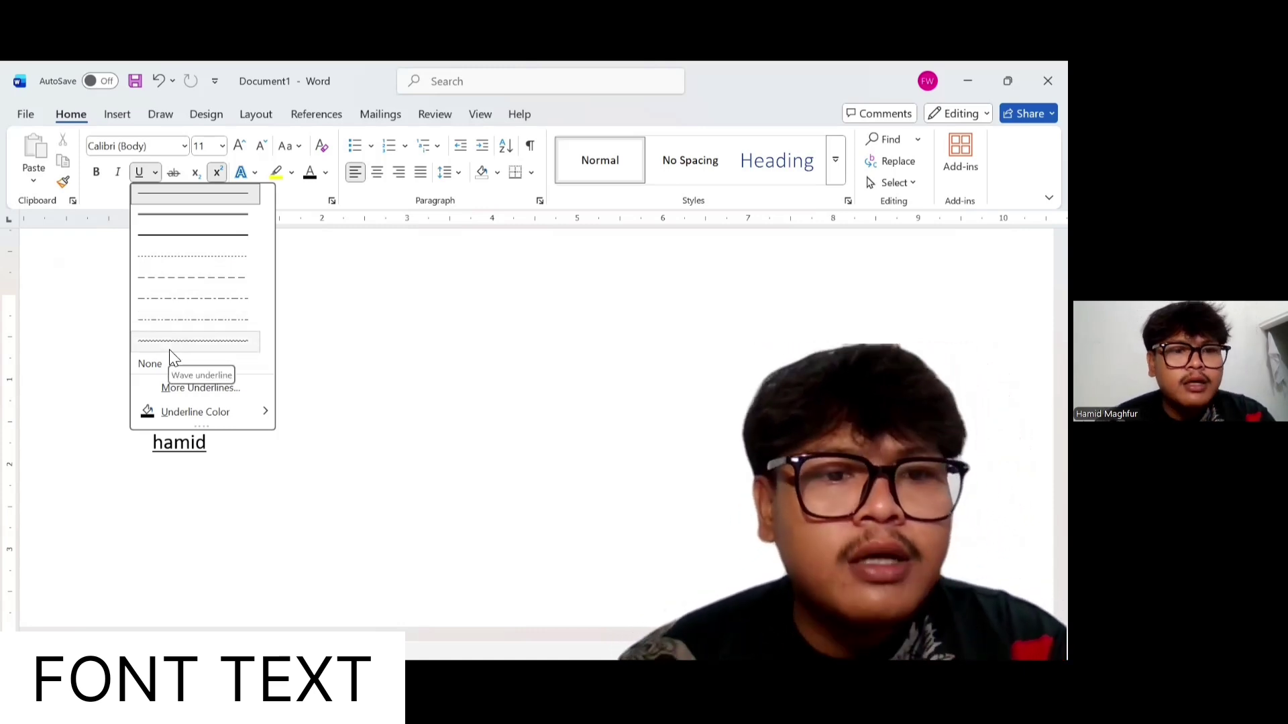
mouse_move(249, 414)
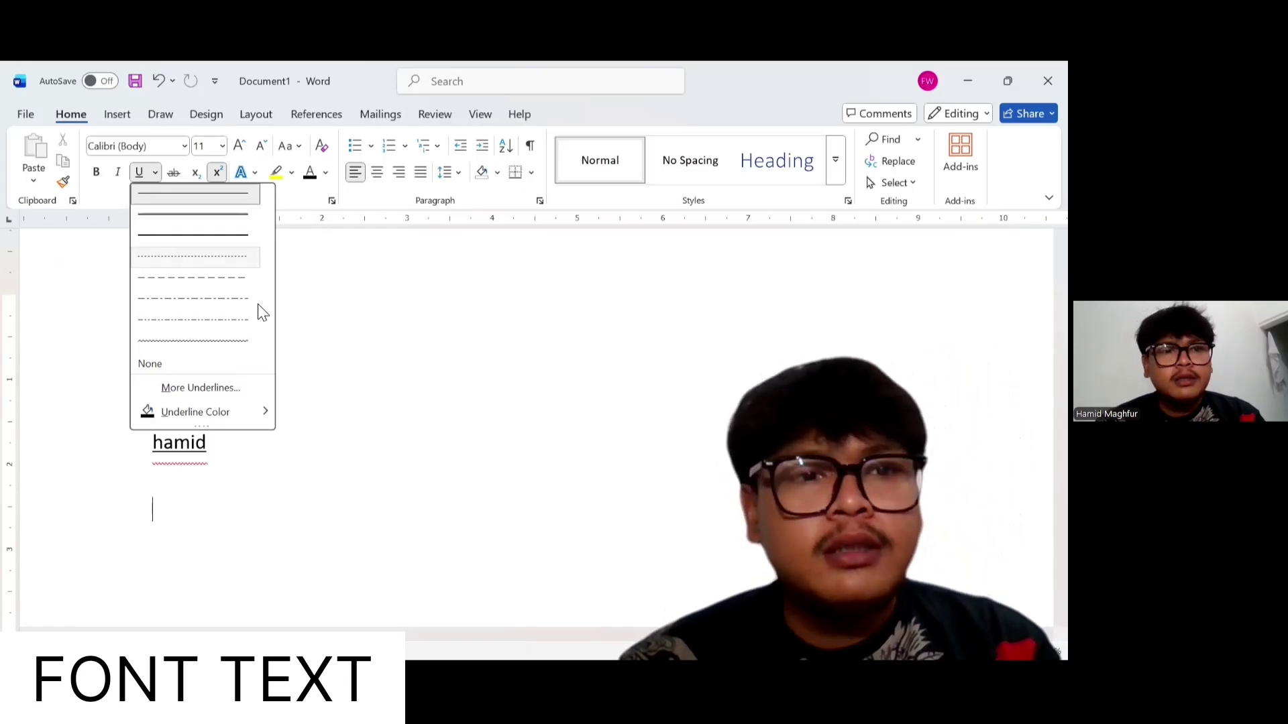
left_click(316, 368)
Delete the existing name lines and enter the sample first name on two lines without underline
left_click_drag(238, 436, 80, 314)
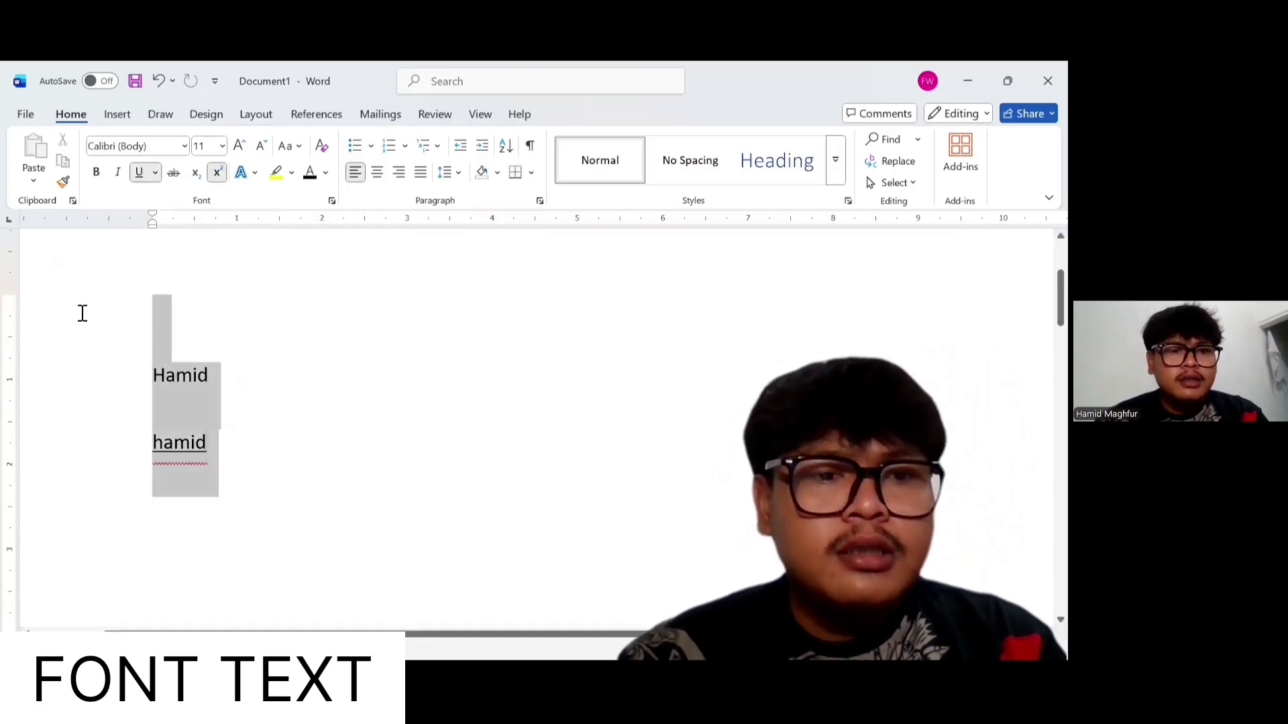
key("BackSpace")
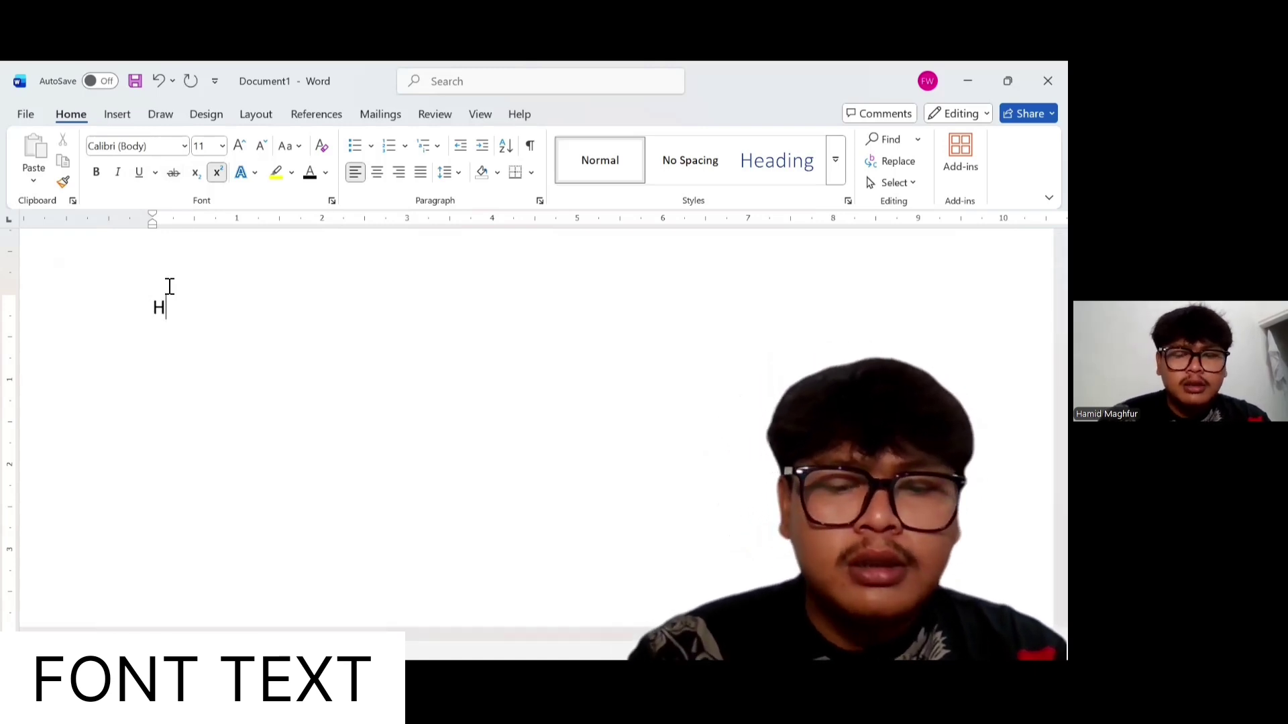
type("amid")
key("Return")
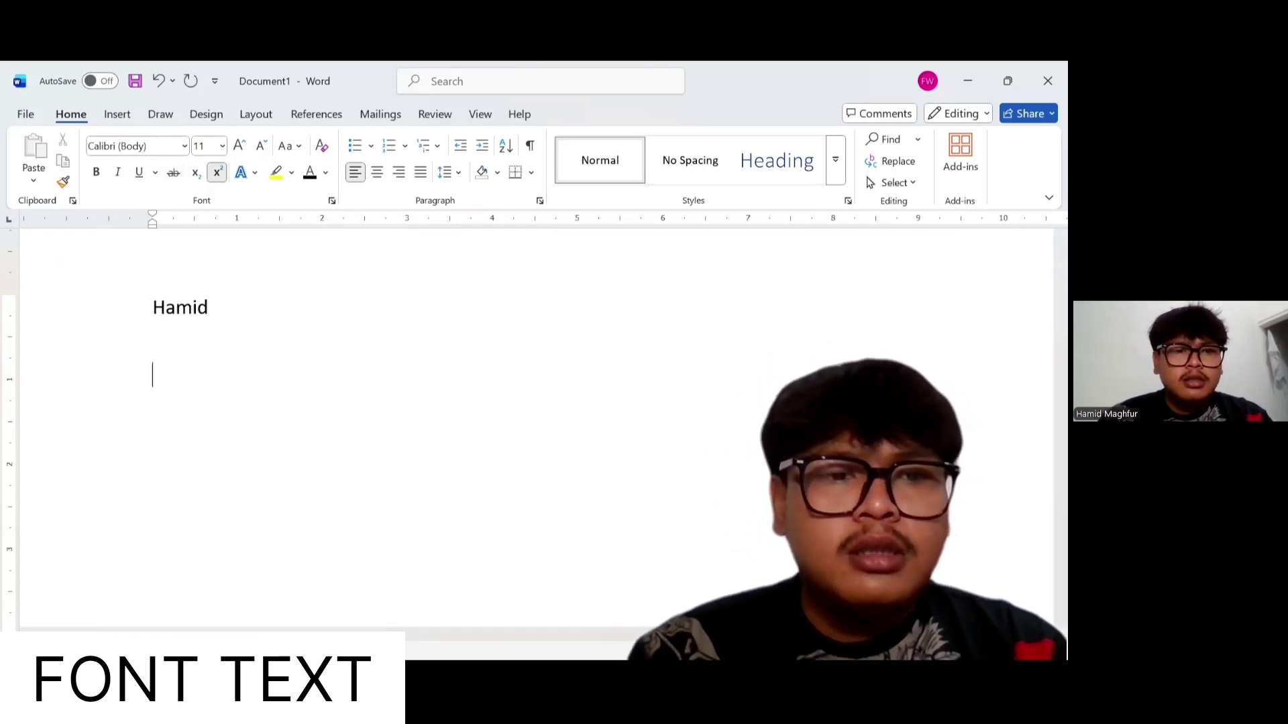
type("Ha")
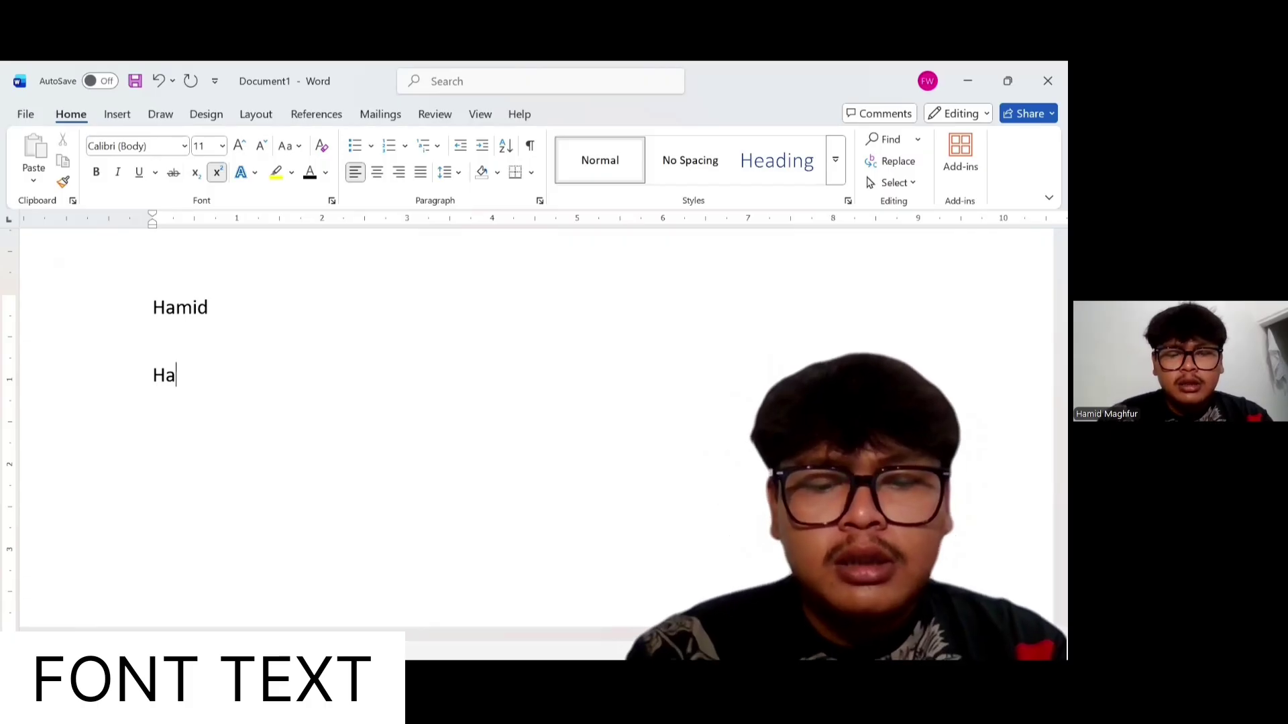
type("mid")
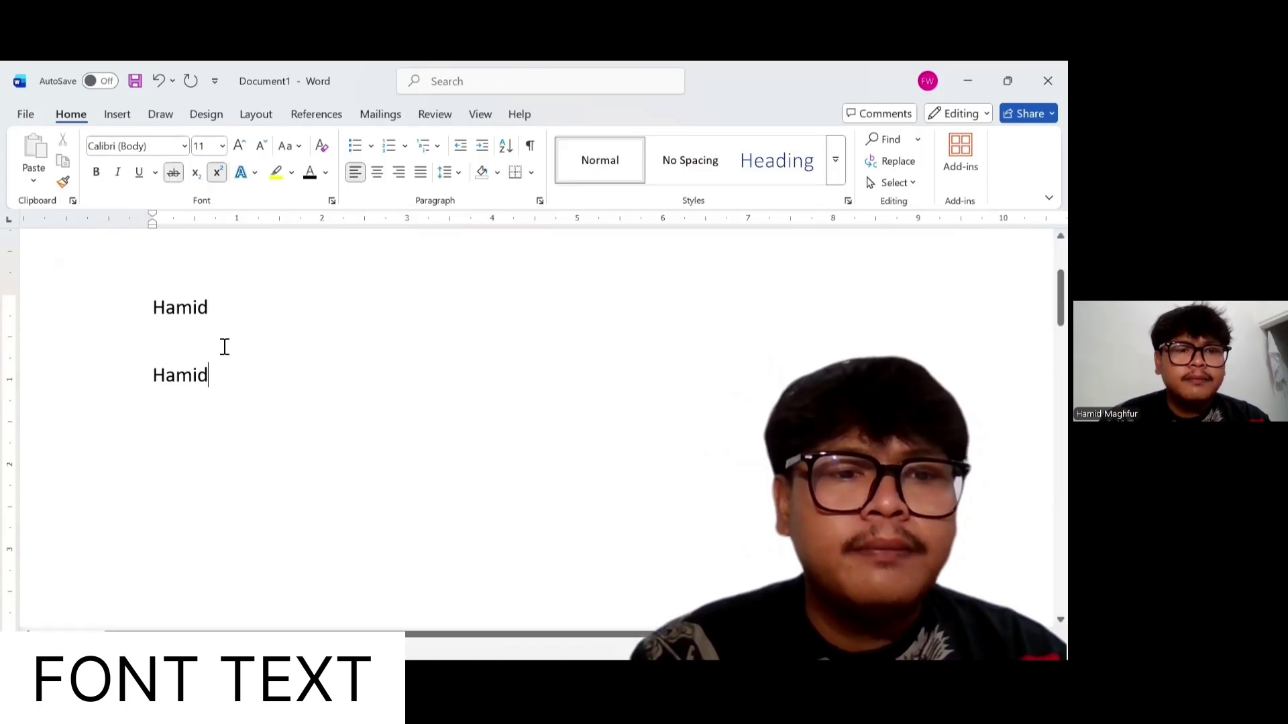
Apply strikethrough to the sample first name on the second line
left_click_drag(216, 381, 152, 376)
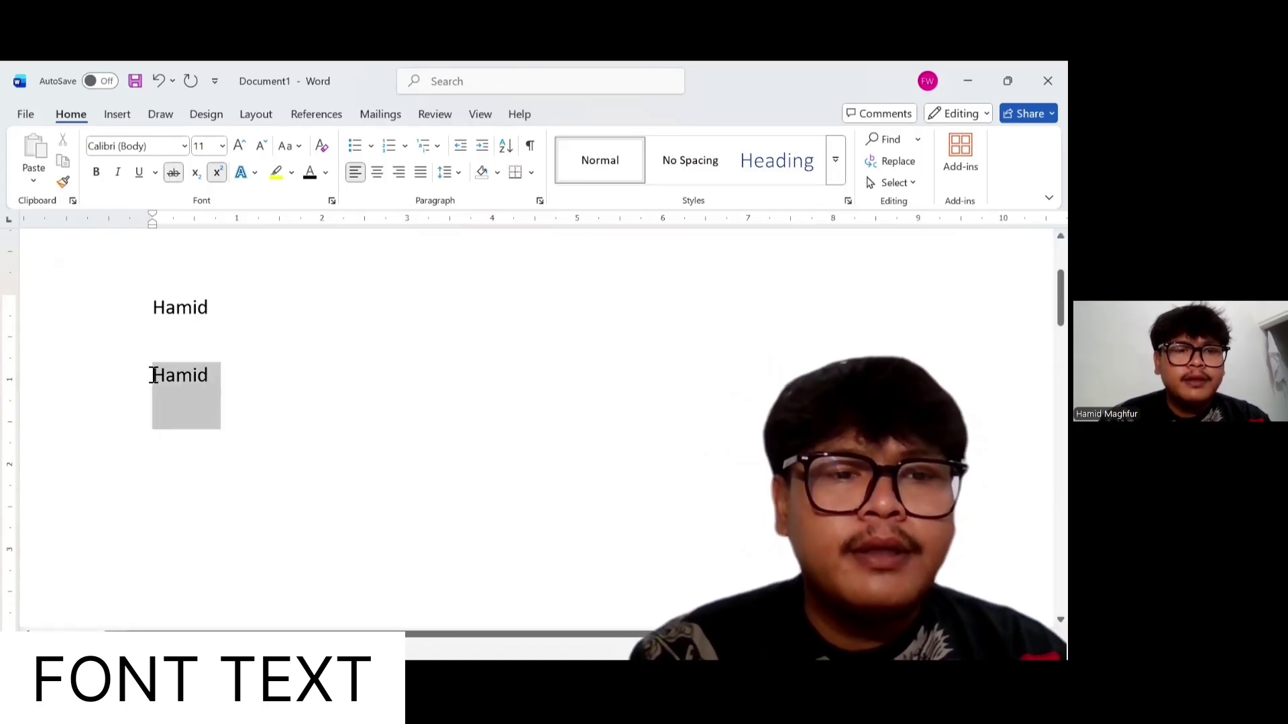
left_click(173, 172)
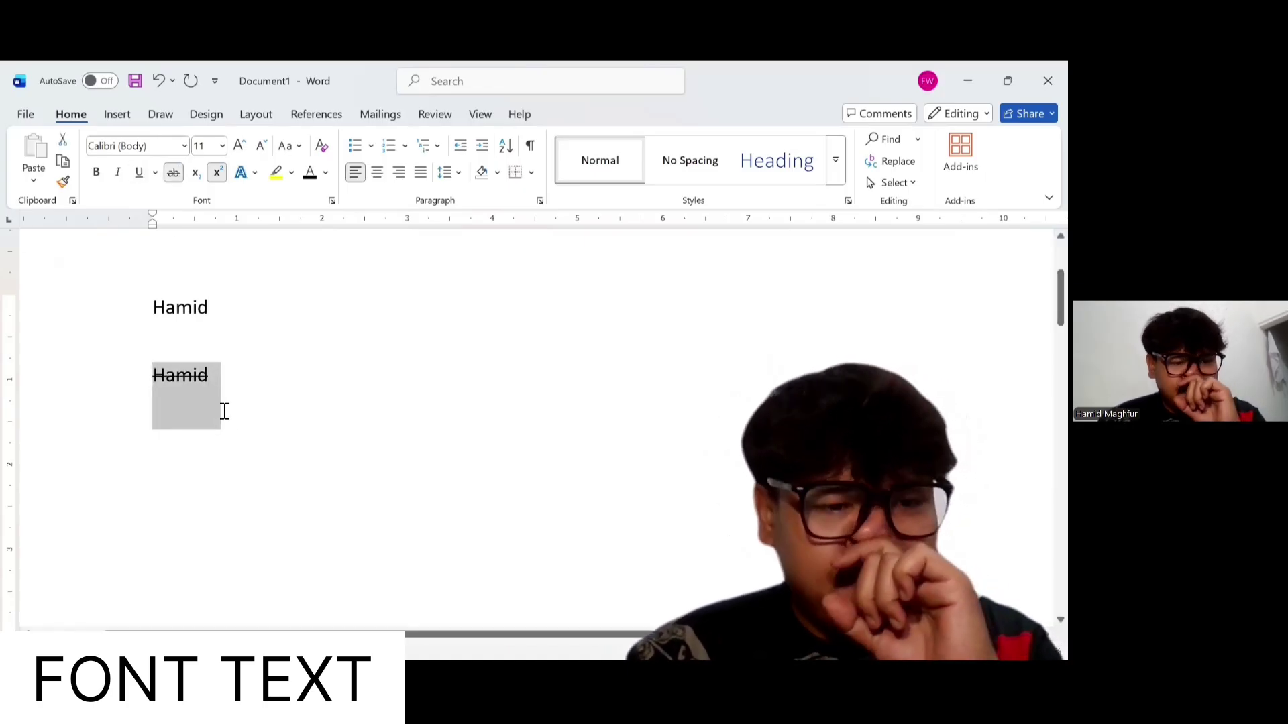
left_click(225, 411)
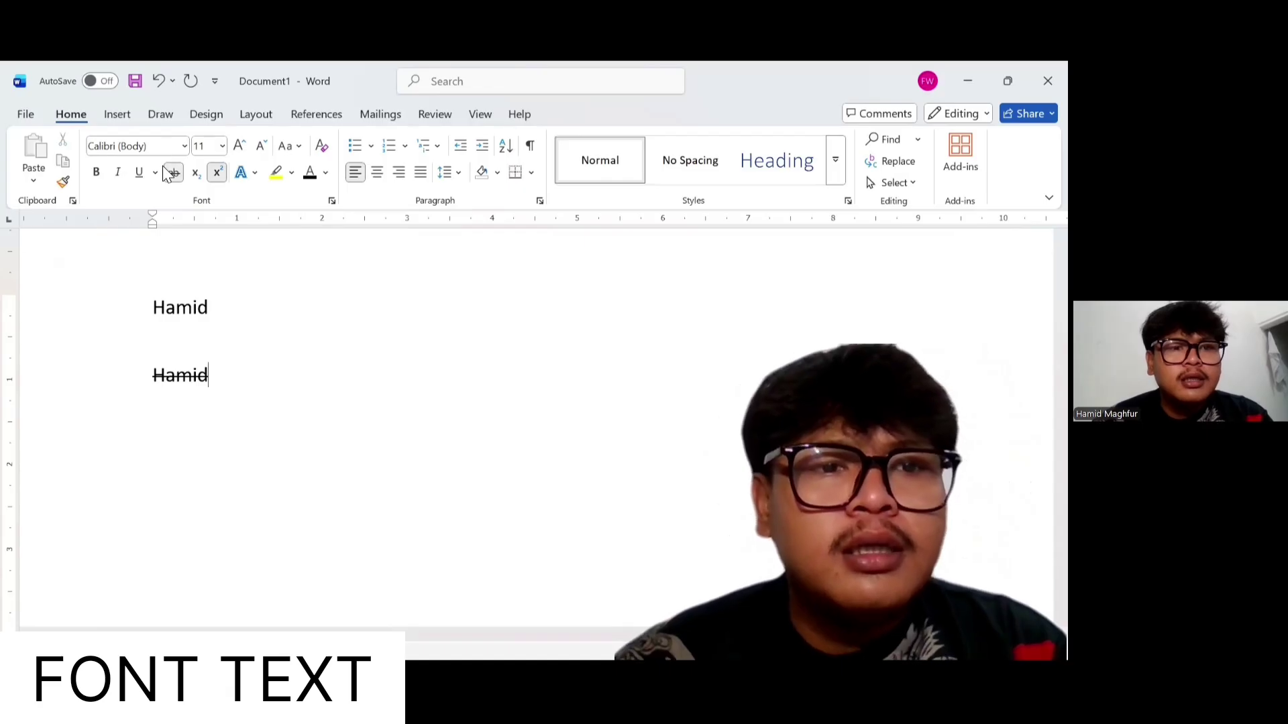
left_click(198, 398)
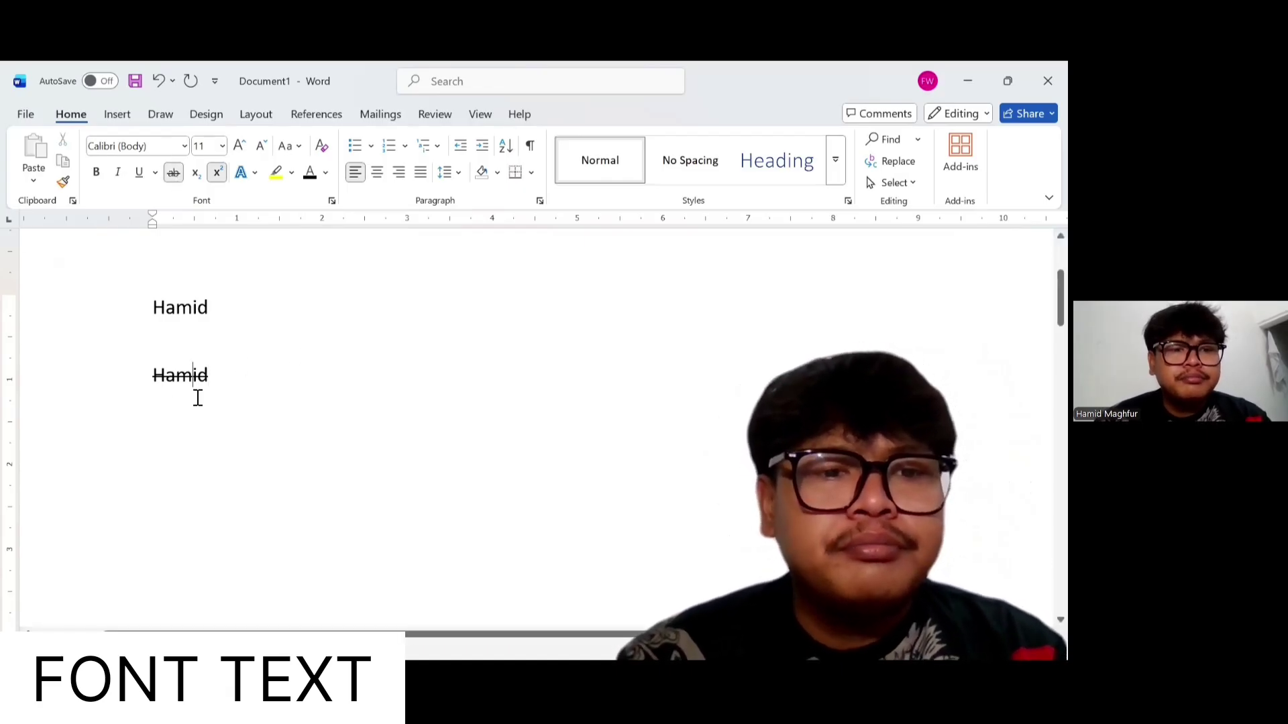
Delete both name lines and turn off superscript for new text
double_click(198, 398)
left_click_drag(144, 373, 64, 365)
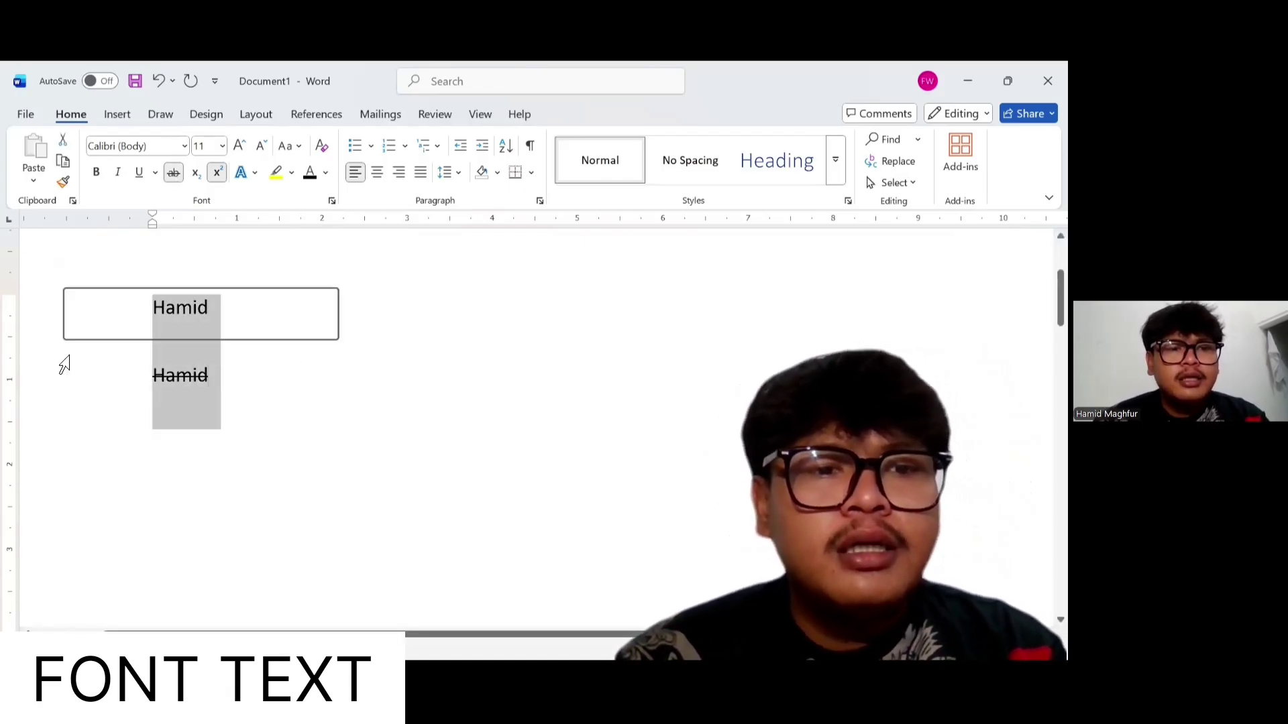
key("BackSpace")
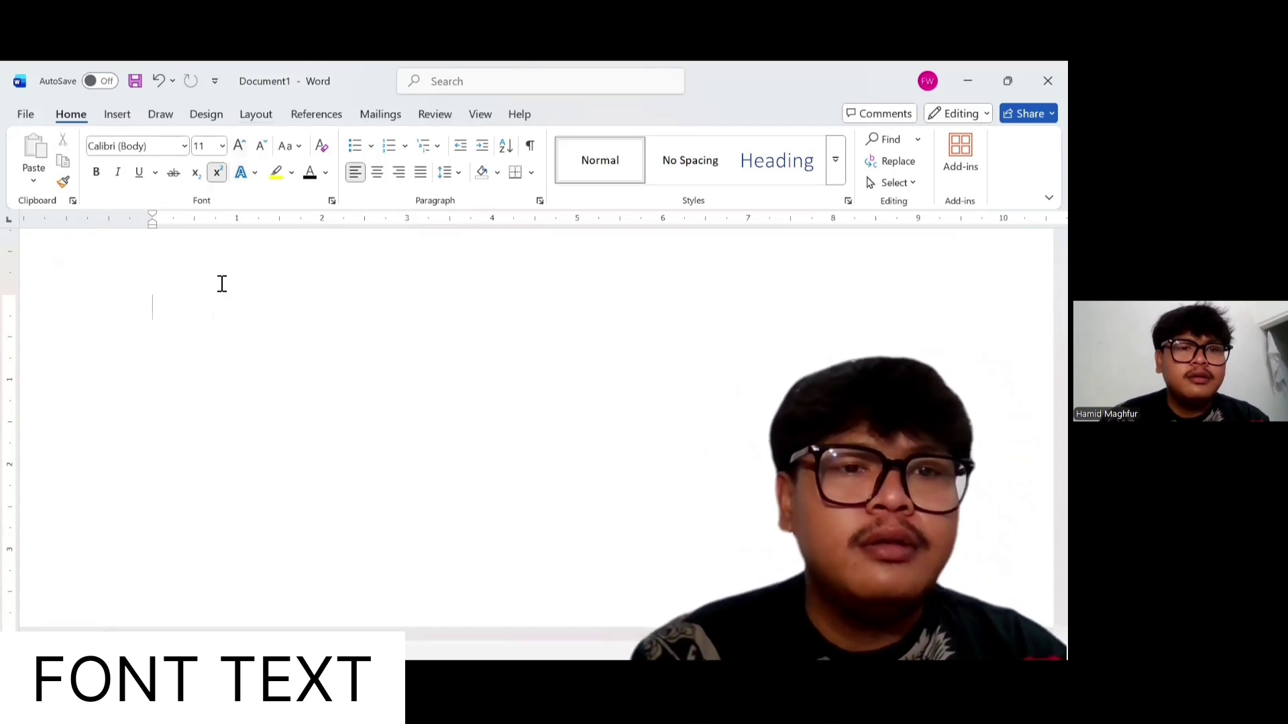
left_click(176, 179)
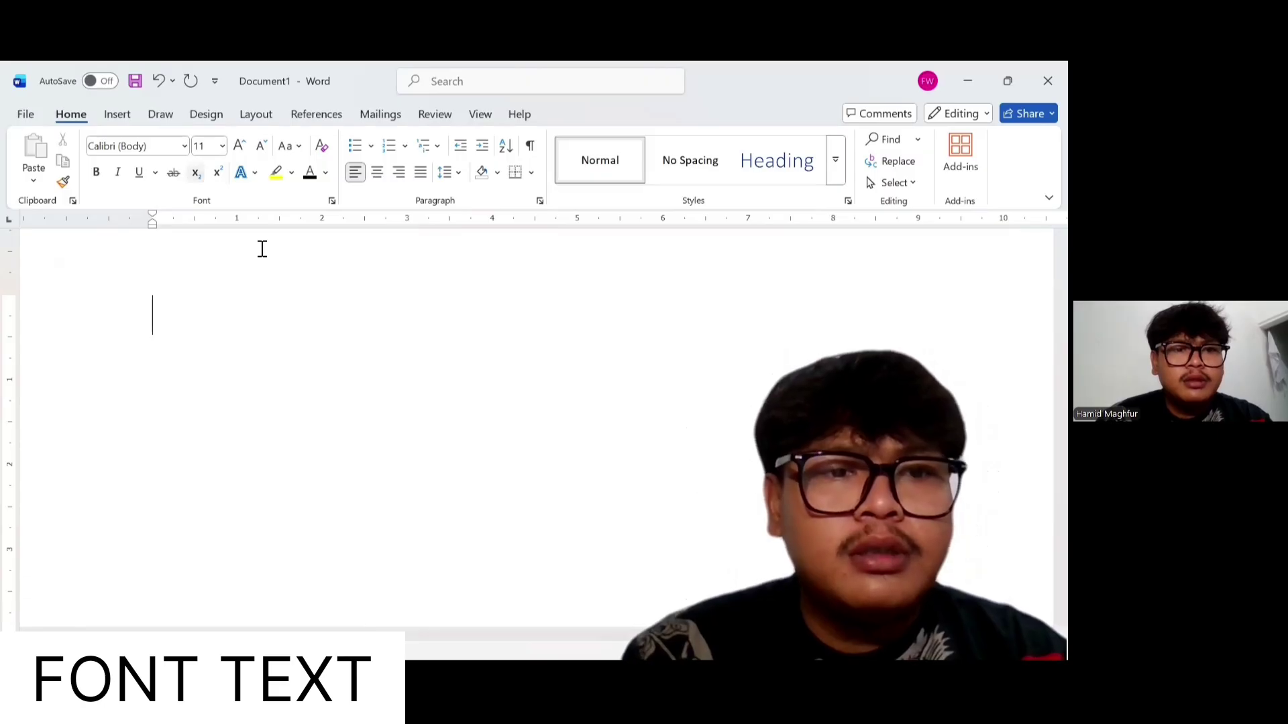
Enter the sample first name in plain text on the first line of the empty page
type("Hamid")
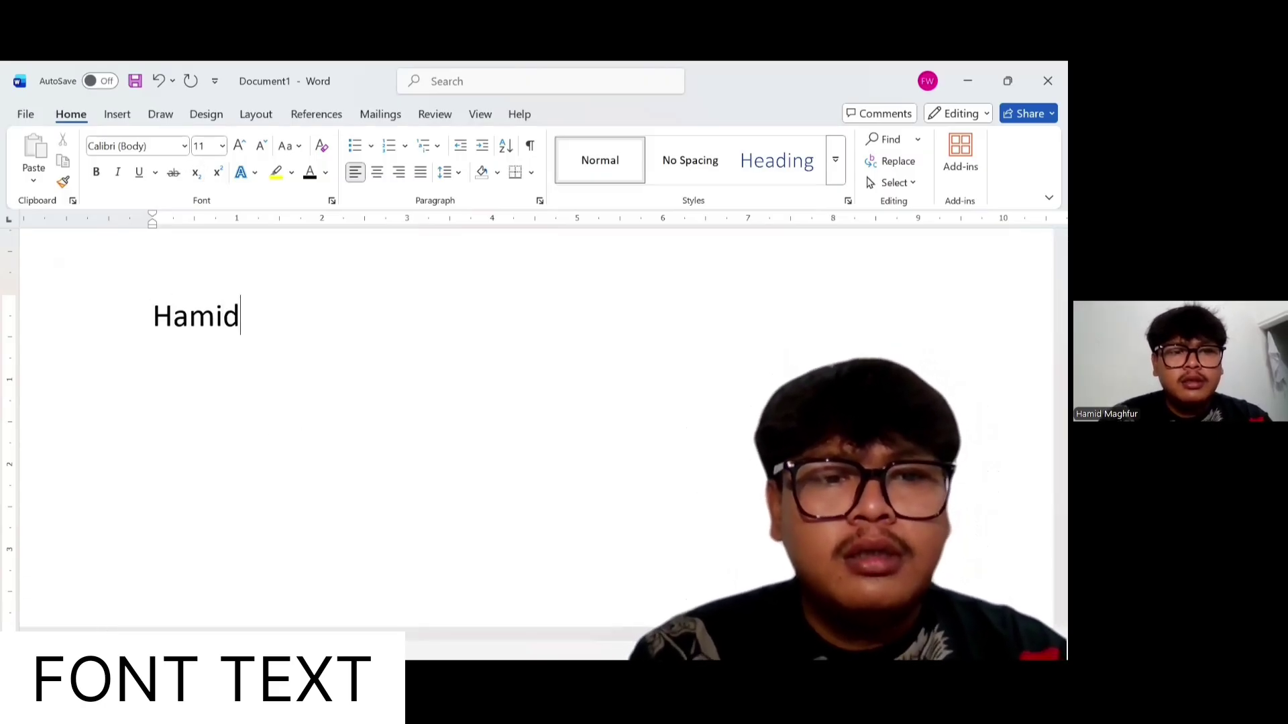
key("Return")
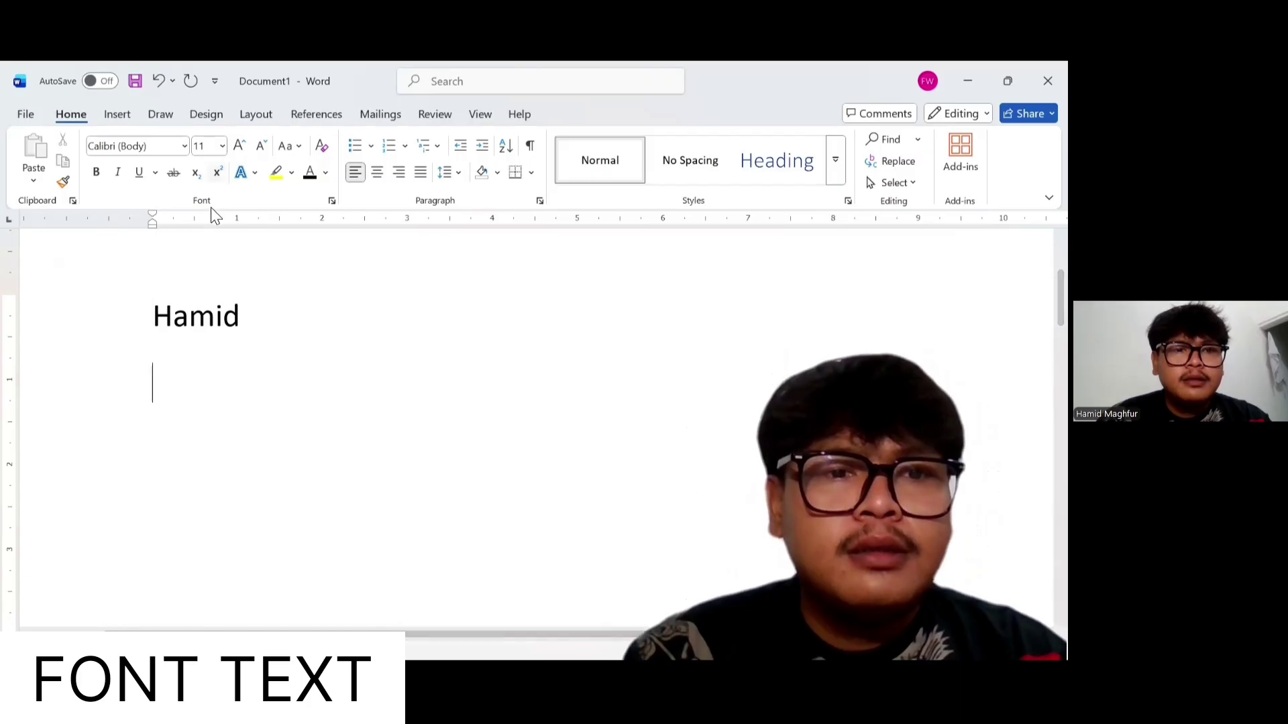
type("ha")
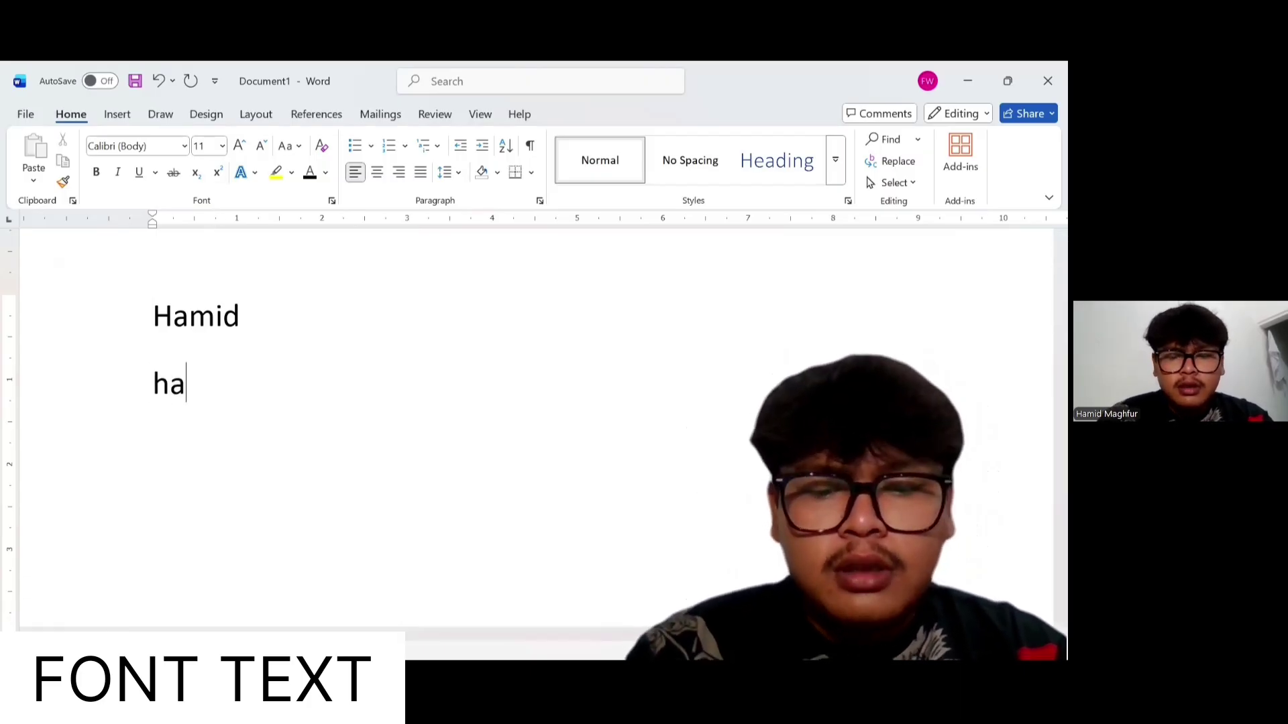
key("BackSpace")
key("BackSpace")
key("BackSpace")
type("Ha")
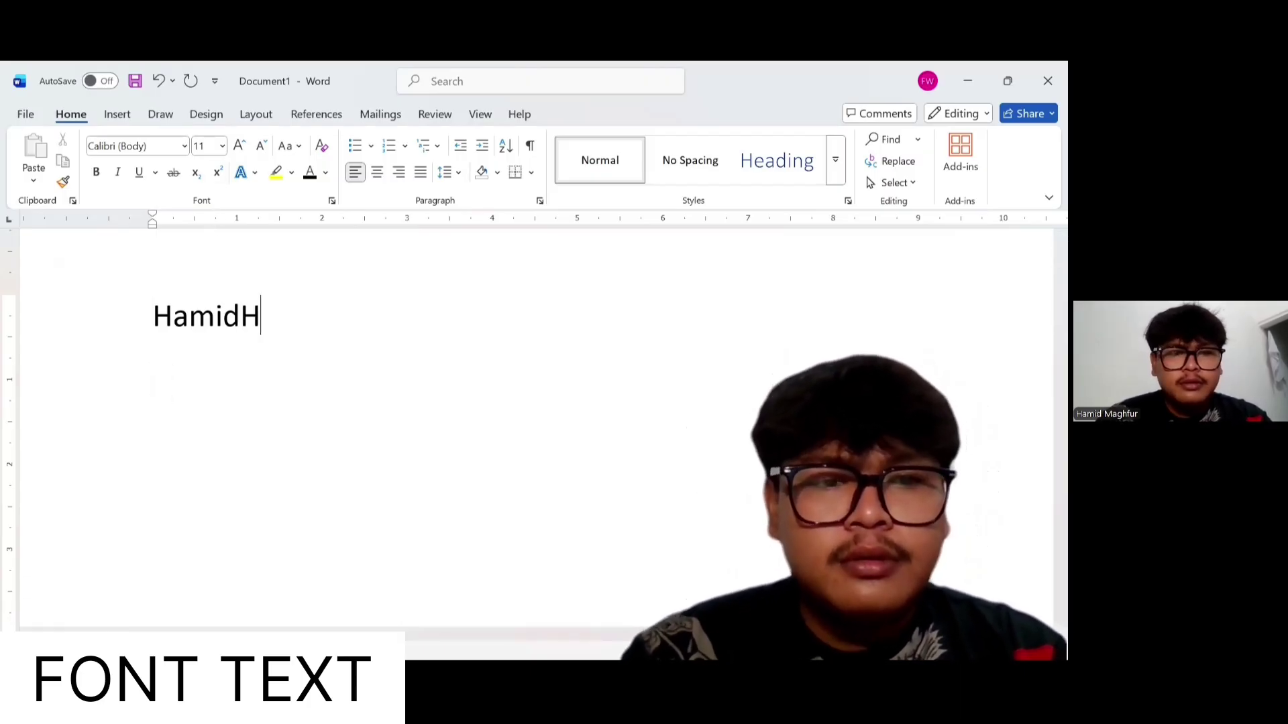
key("BackSpace")
key("BackSpace")
Enter the first name on a second line, followed by 2001 in subscript
key("Return")
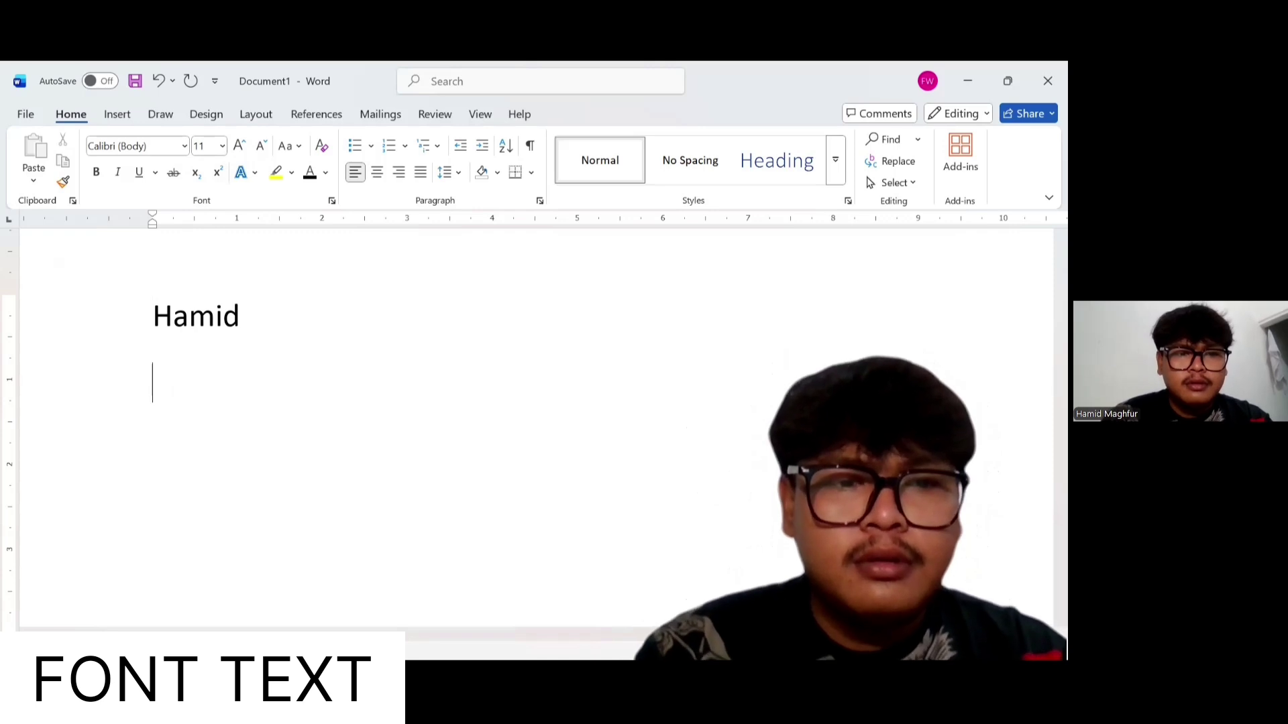
type("Hamid")
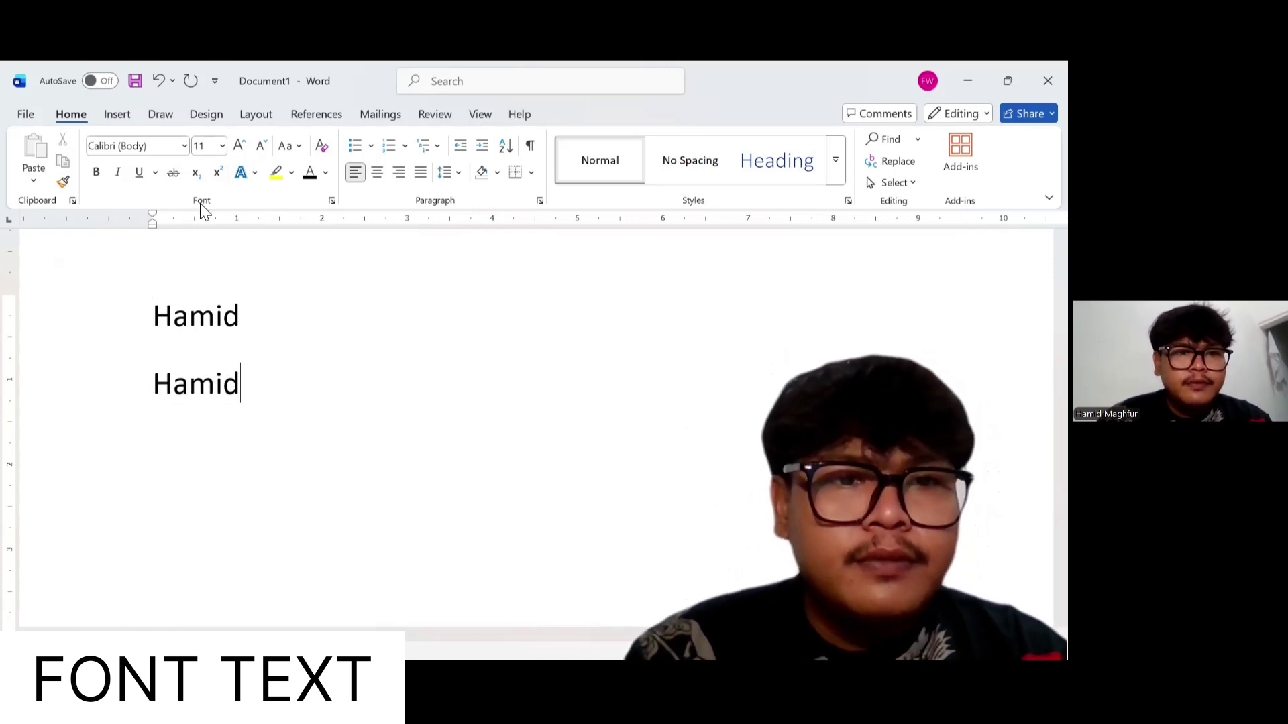
key("ctrl+equal")
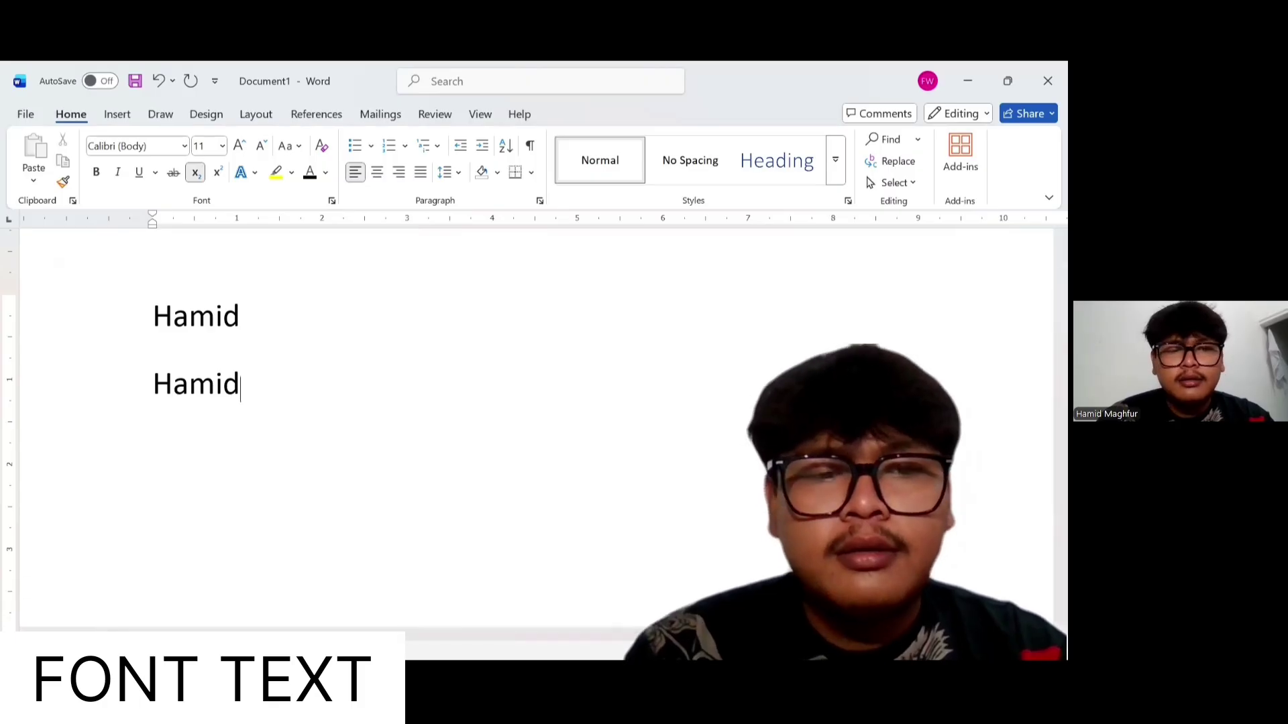
type("2001")
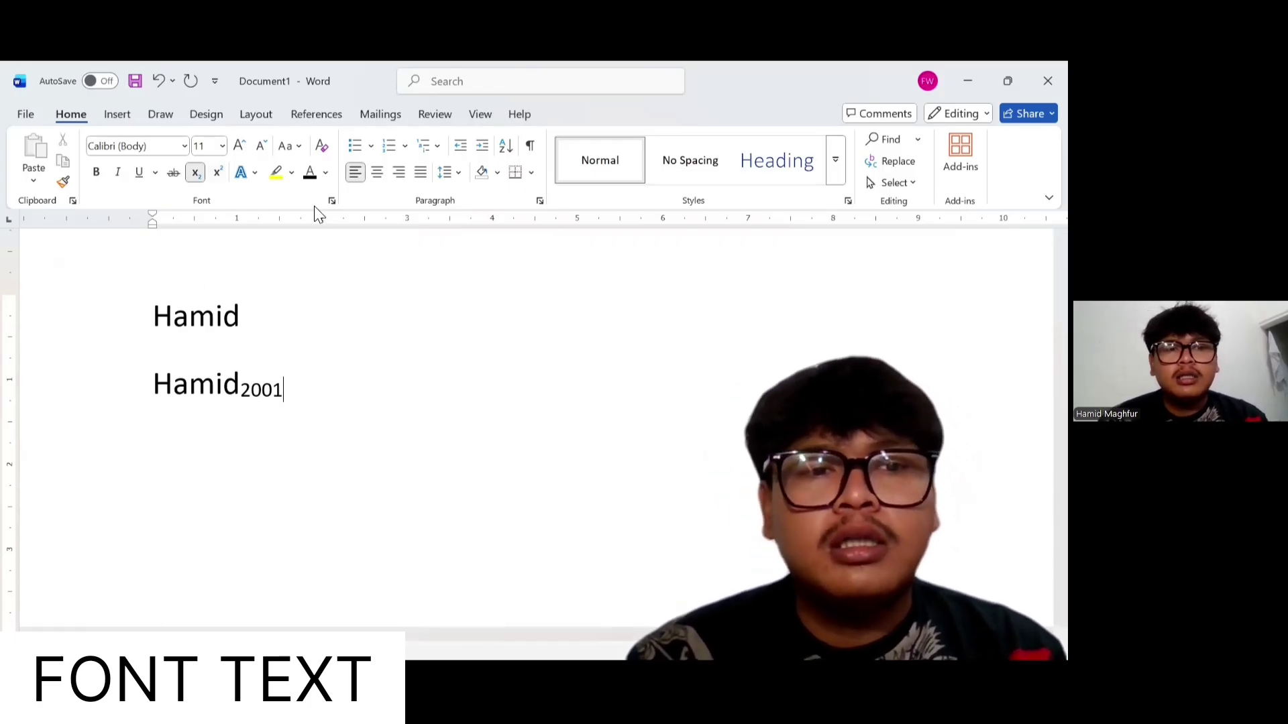
key("Return")
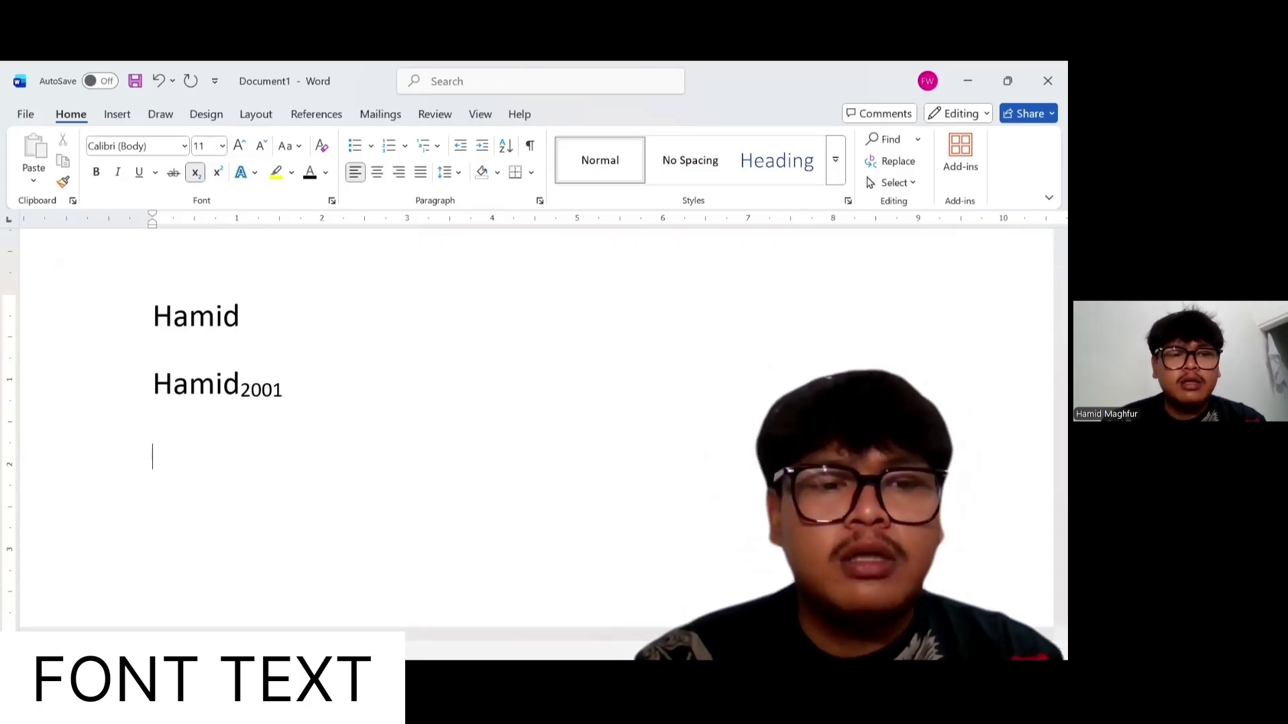
type("H")
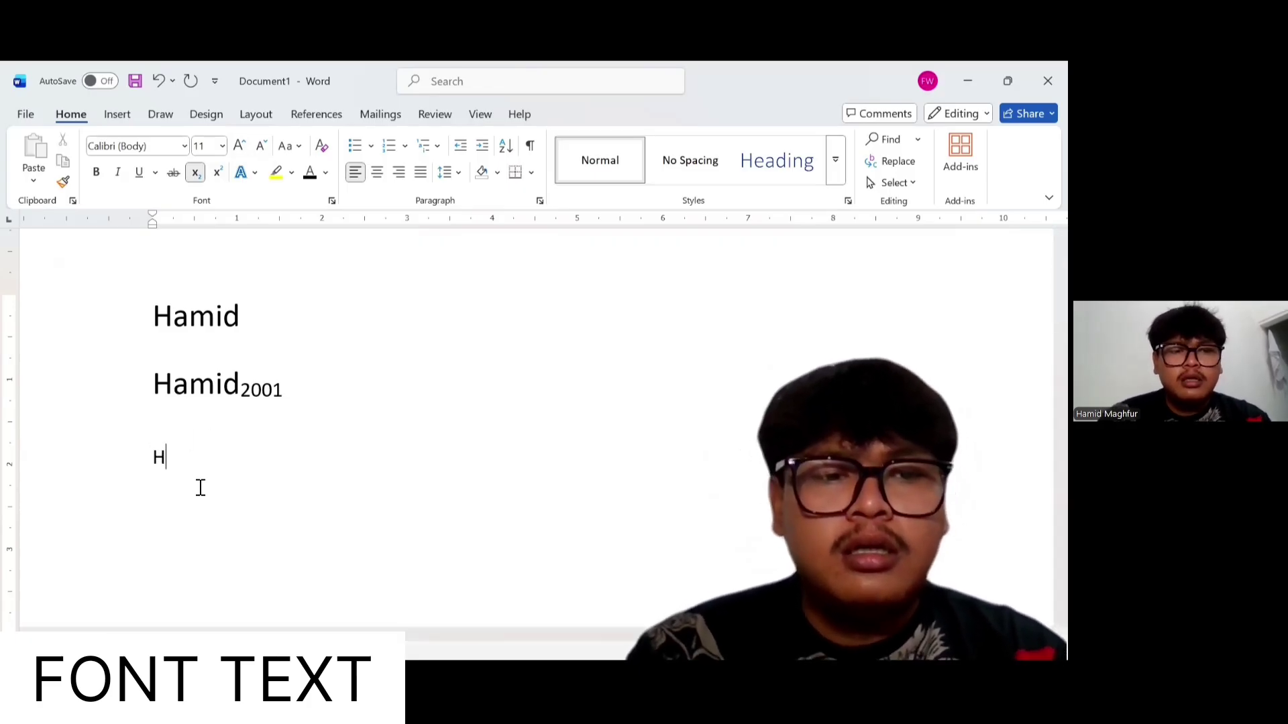
type("amid")
key("BackSpace")
key("BackSpace")
key("BackSpace")
key("BackSpace")
key("BackSpace")
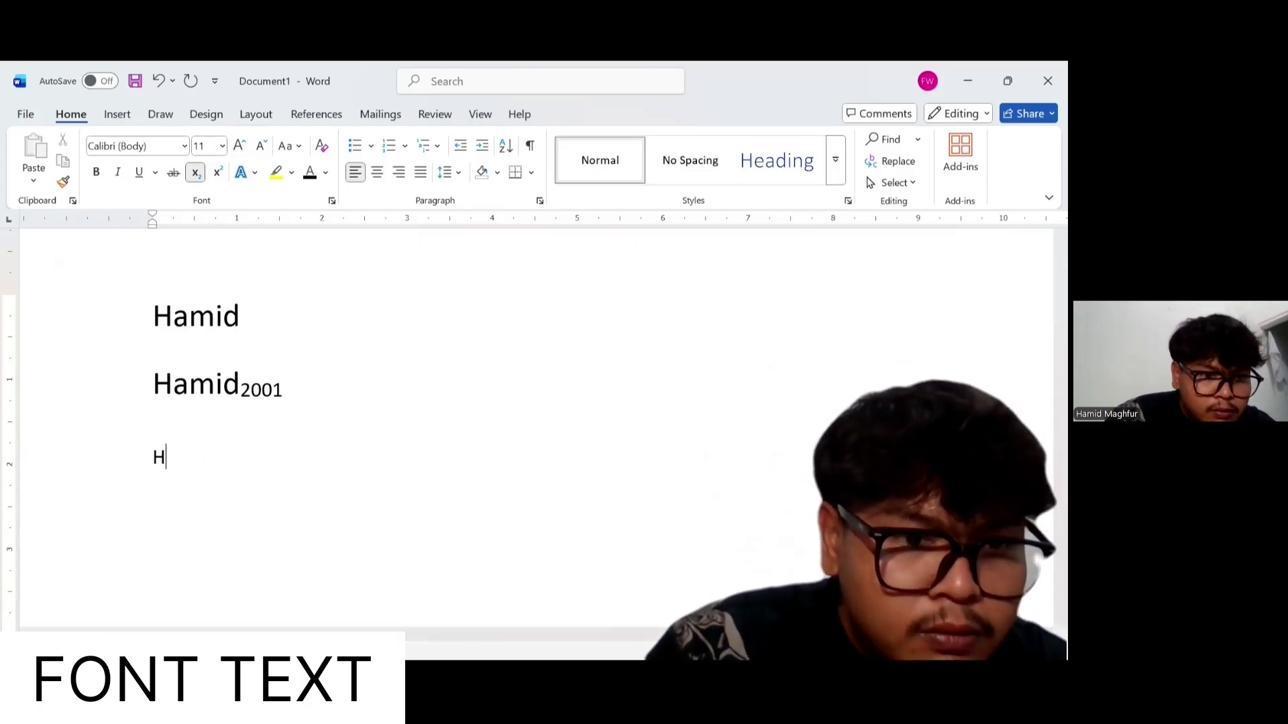
type("HAM")
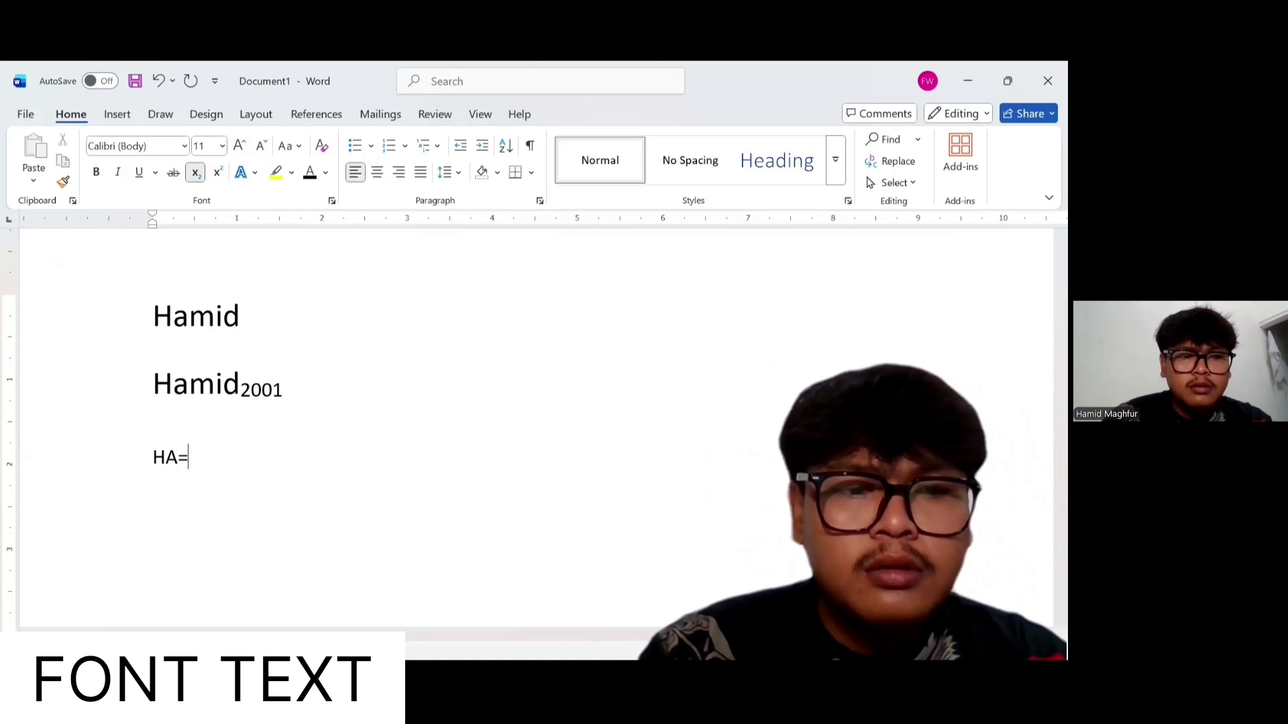
key("BackSpace")
key("BackSpace")
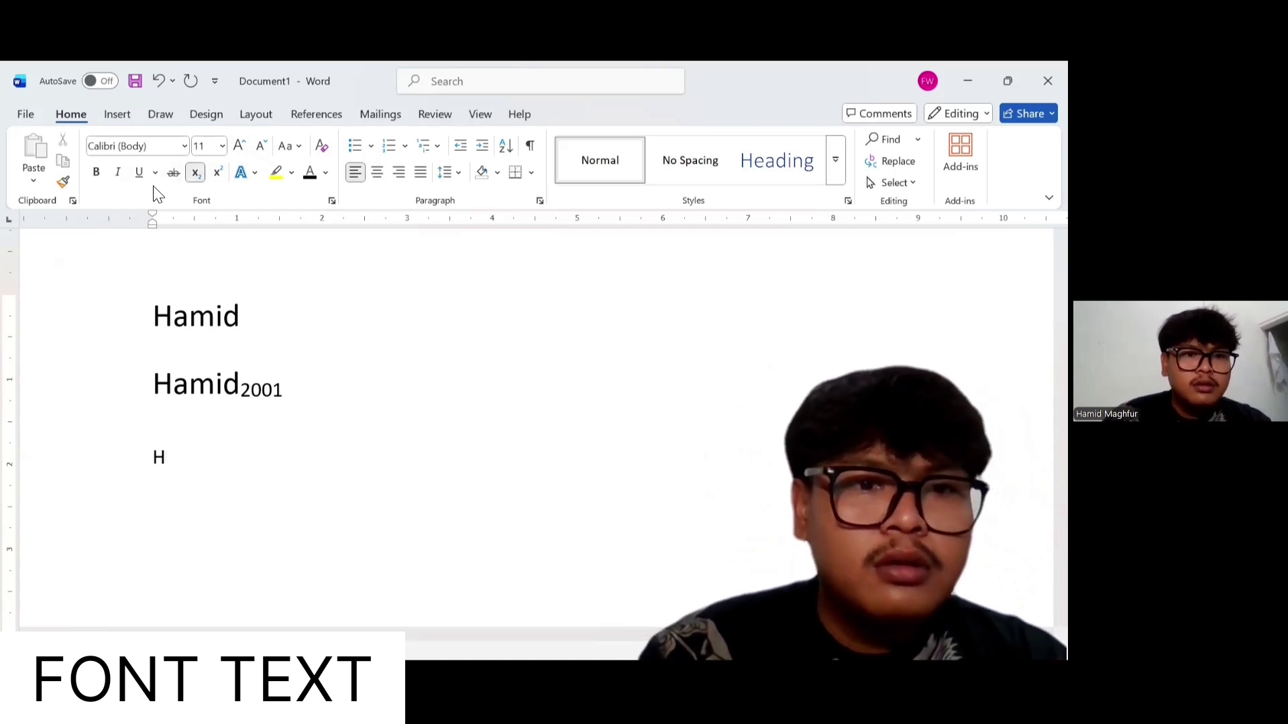
key("ctrl+equal")
key("BackSpace")
key("BackSpace")
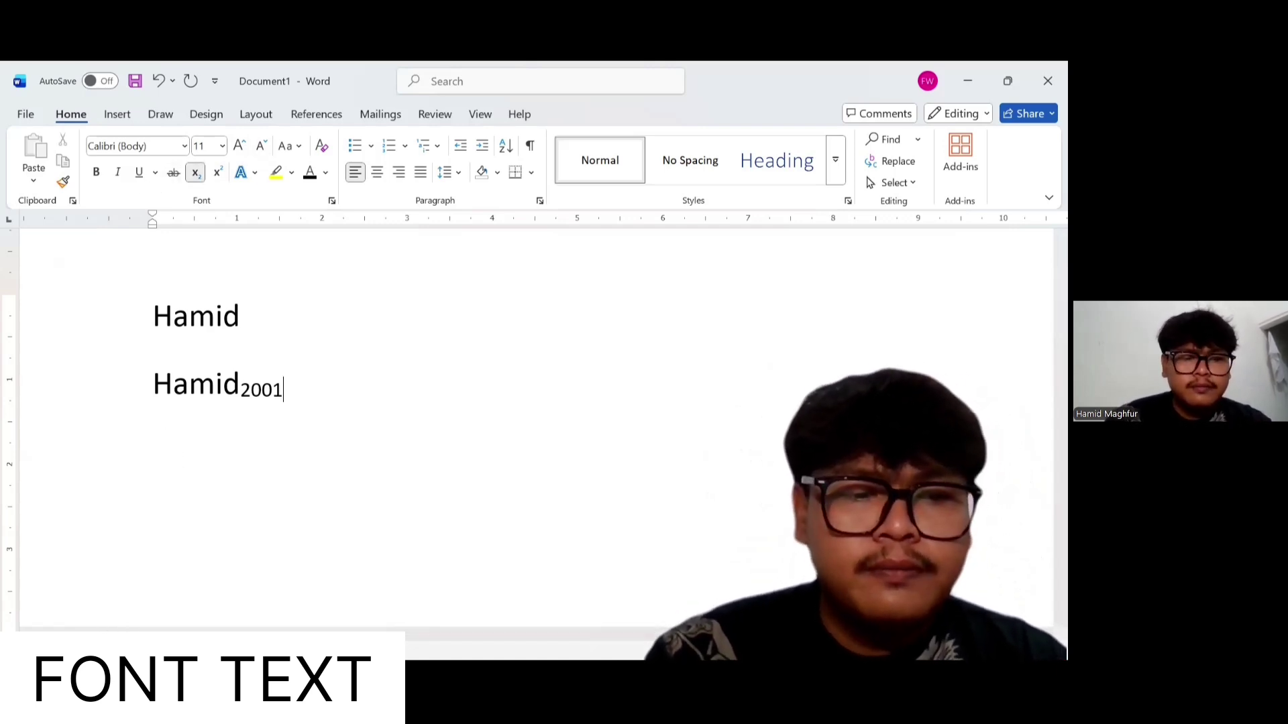
type("h")
key("BackSpace")
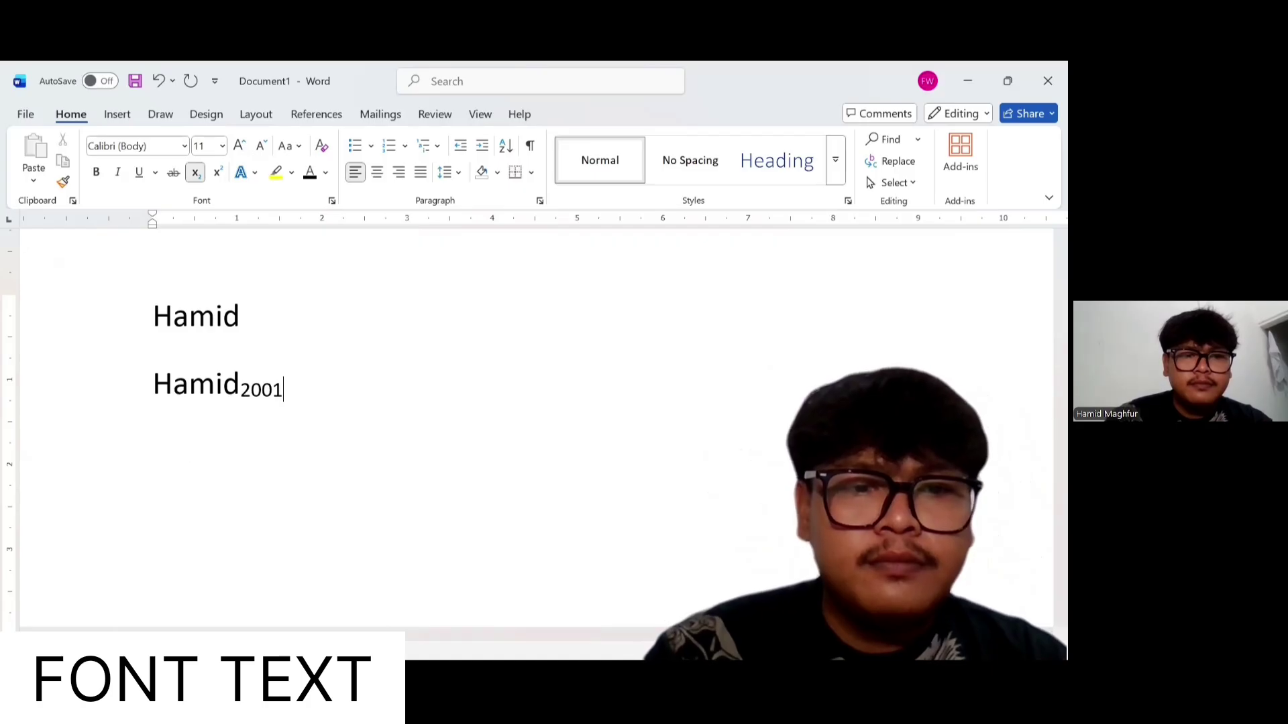
Add a third line with the first name in normal text, followed by 2001 in superscript
key("Return")
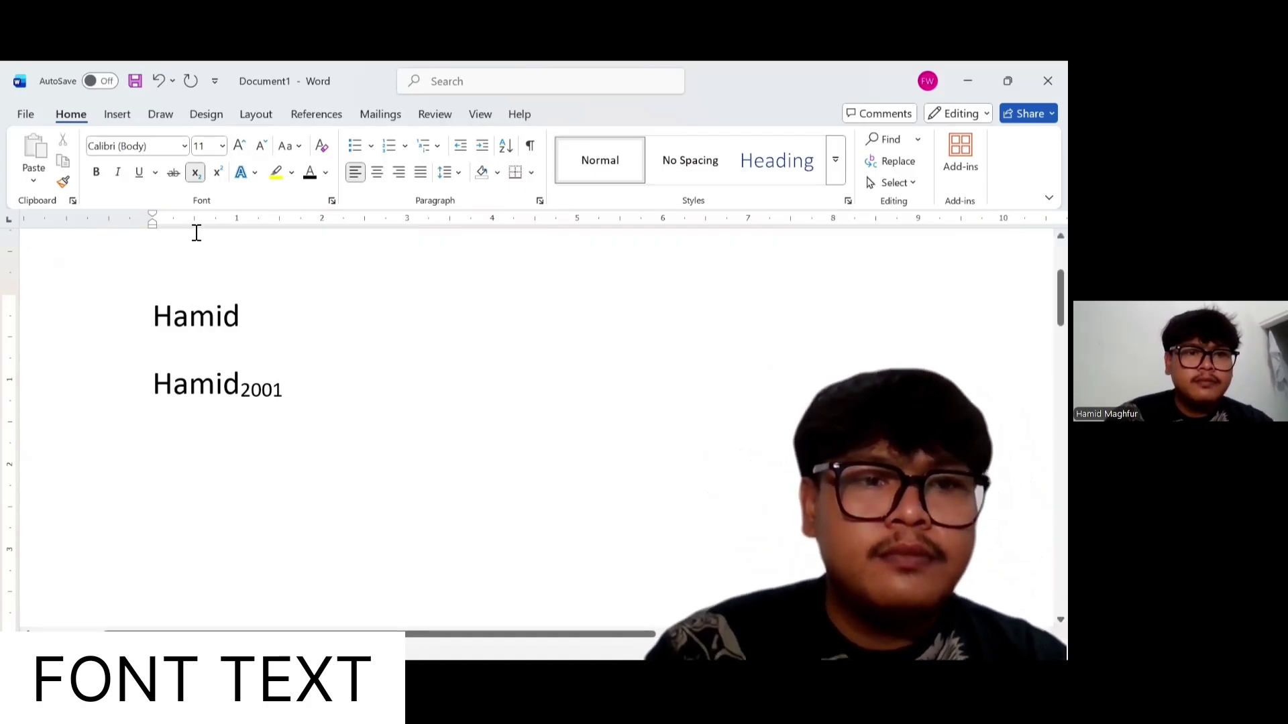
key("ctrl+equal")
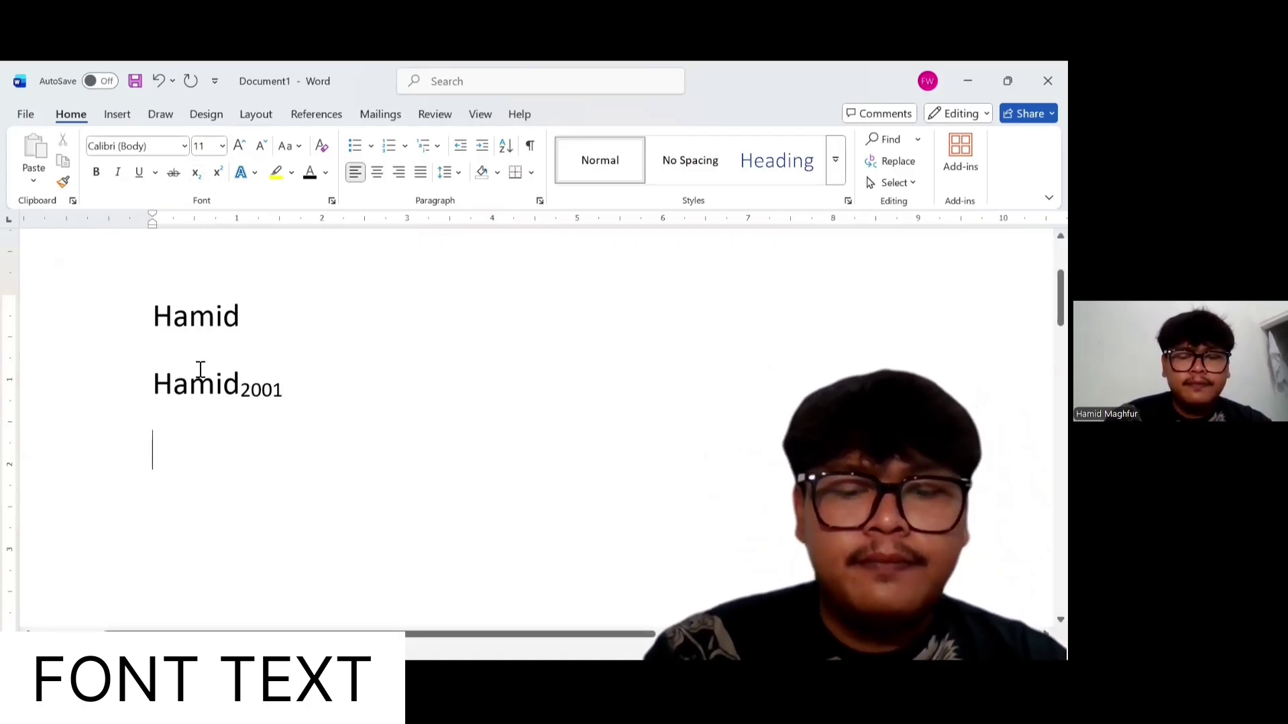
type("h")
key("BackSpace")
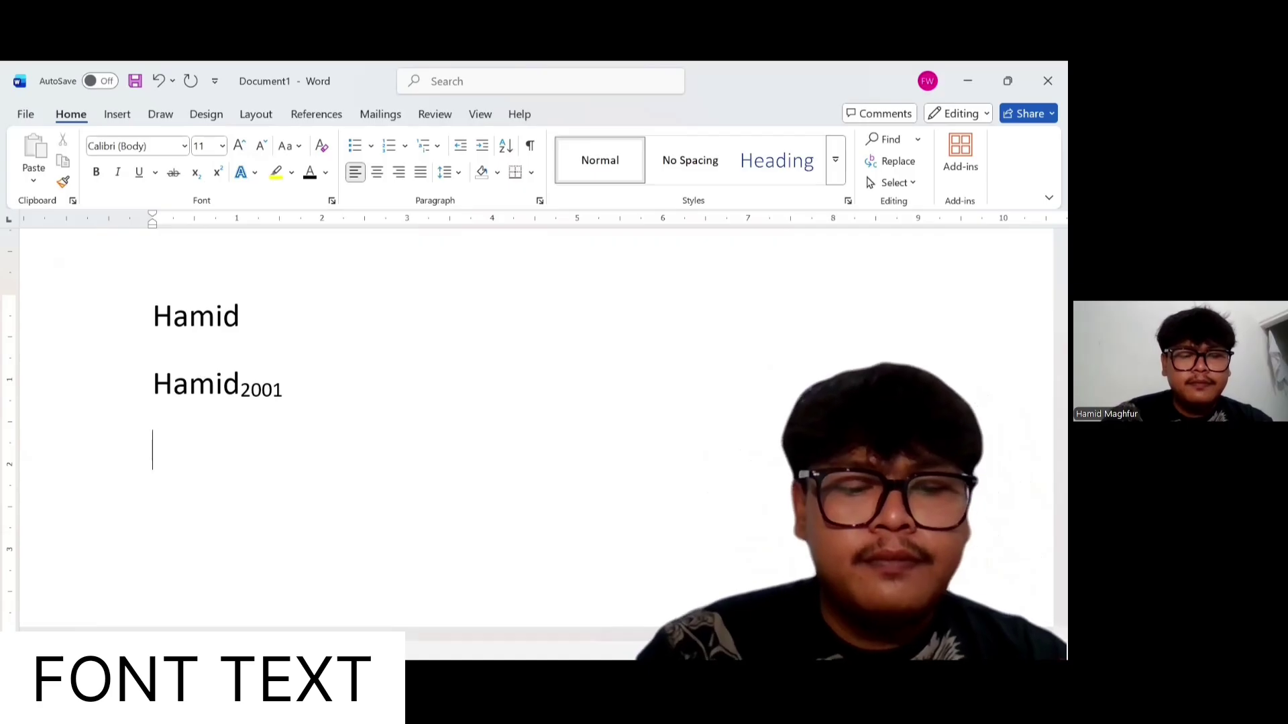
type("Hamid")
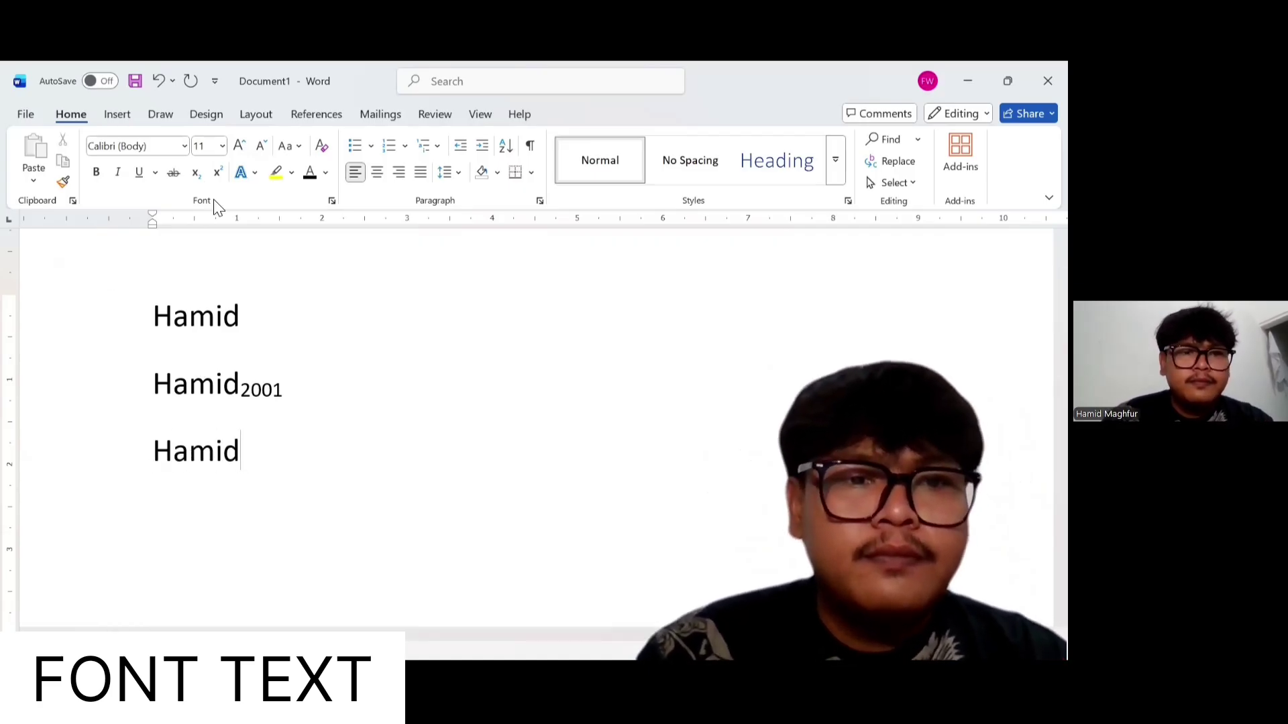
left_click(217, 172)
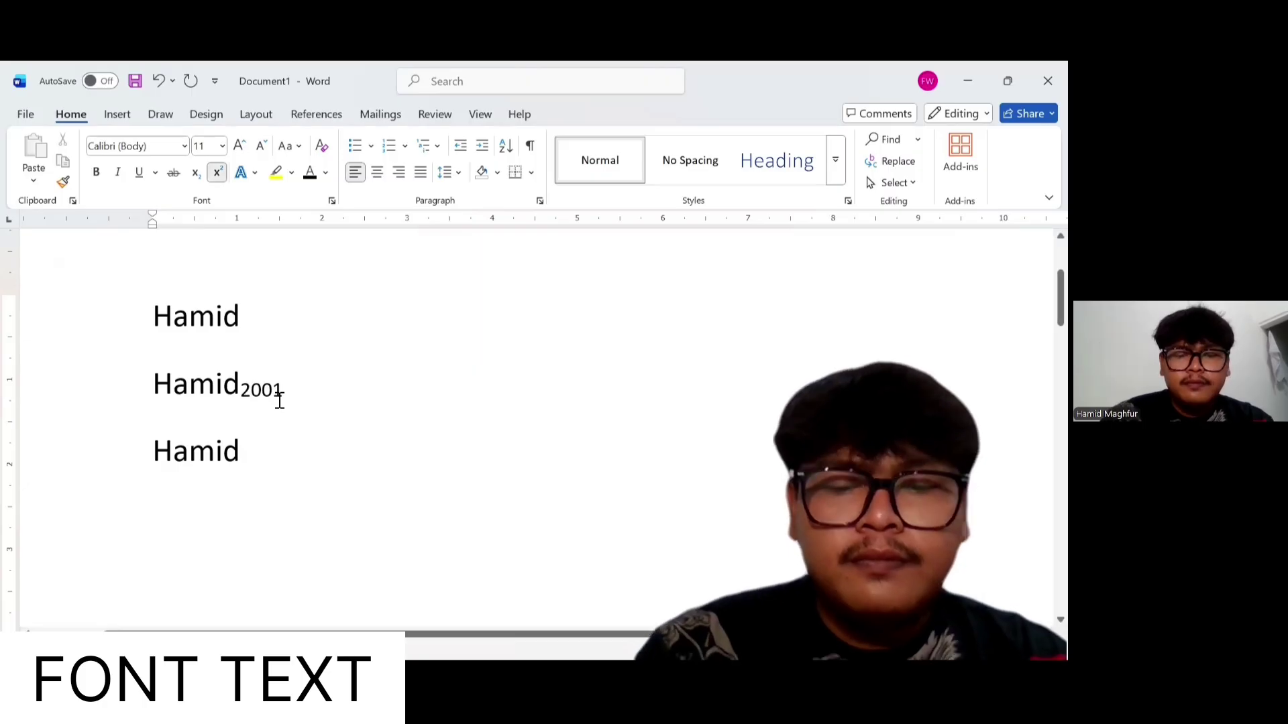
type("2001")
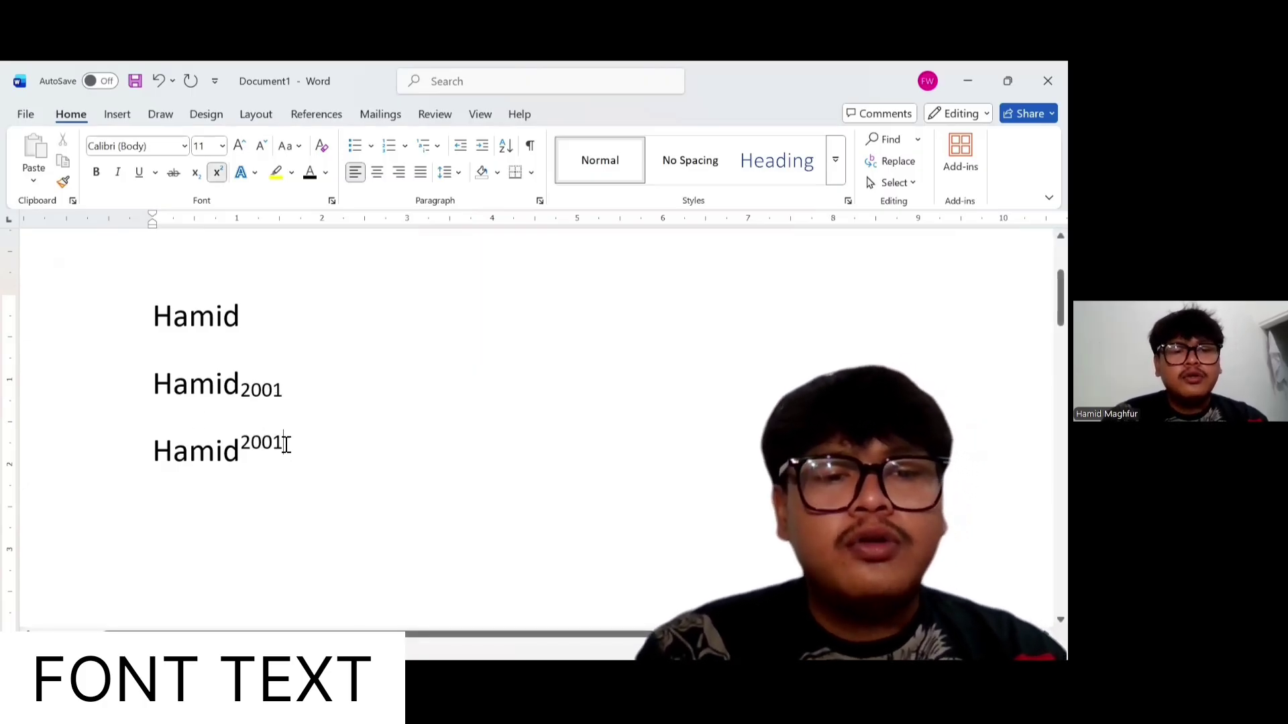
Delete all three sample name lines from the document
left_click_drag(287, 437, 154, 436)
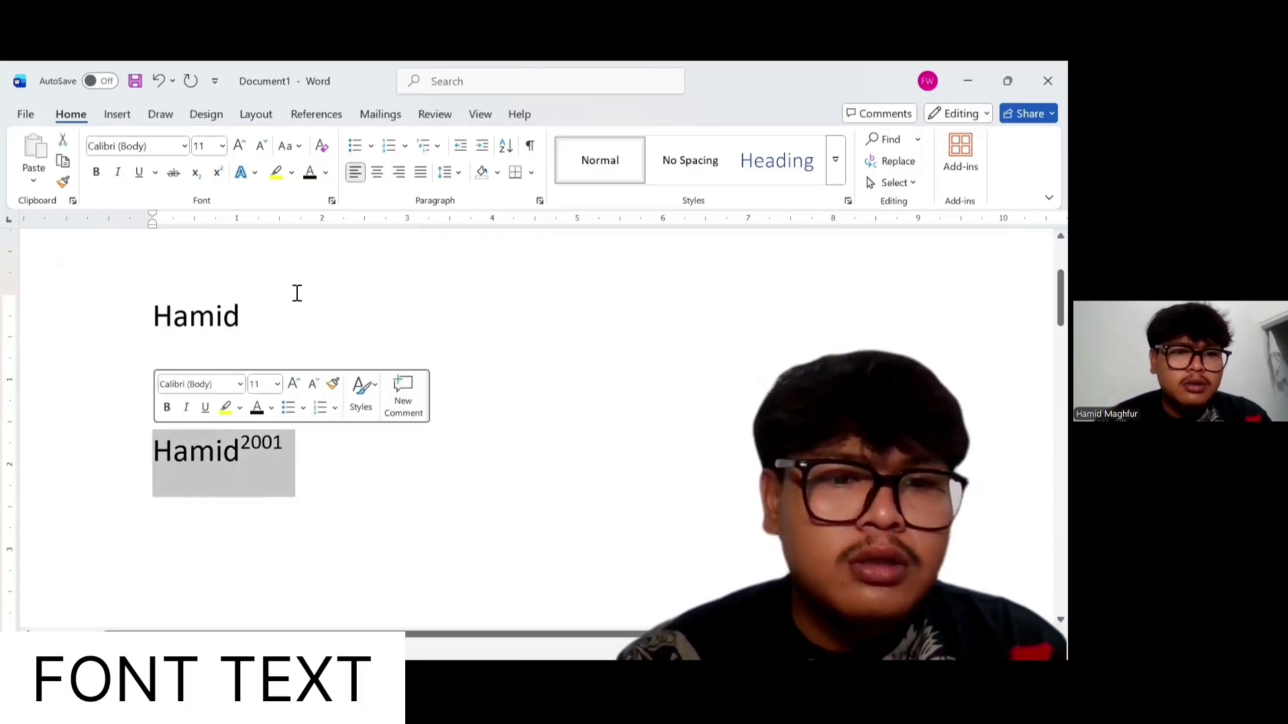
left_click(292, 316)
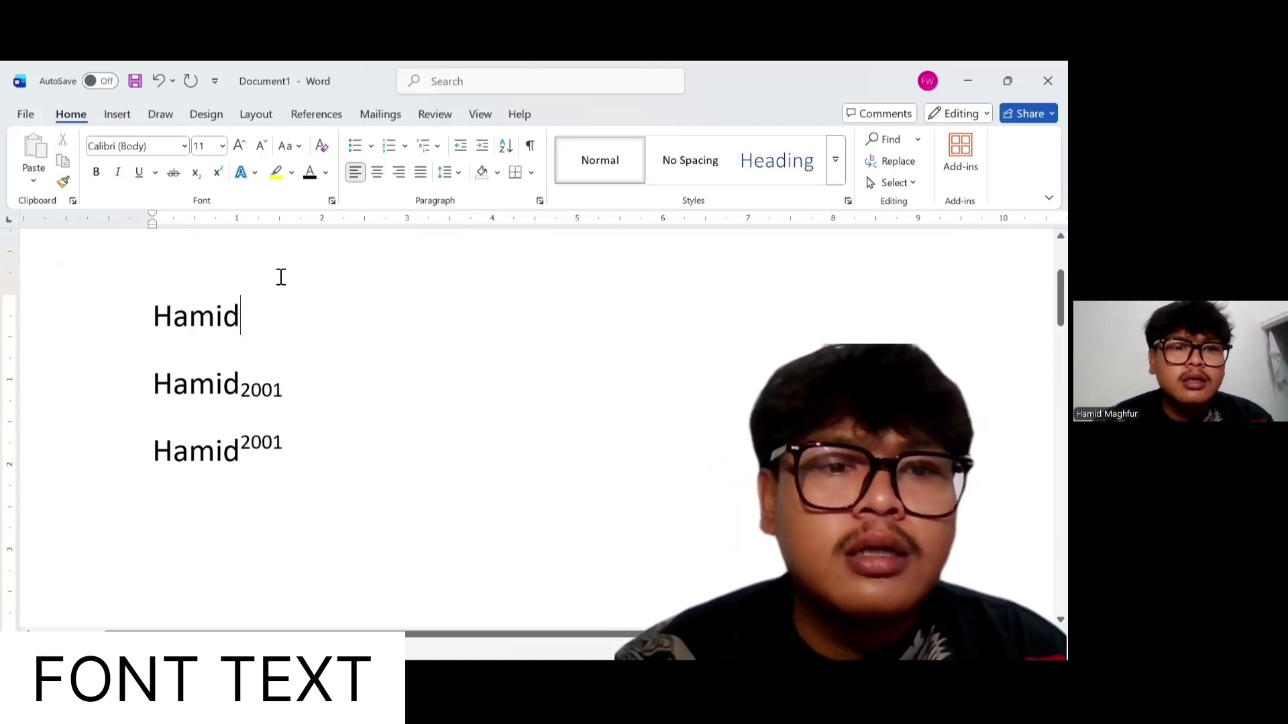
key("ctrl+a")
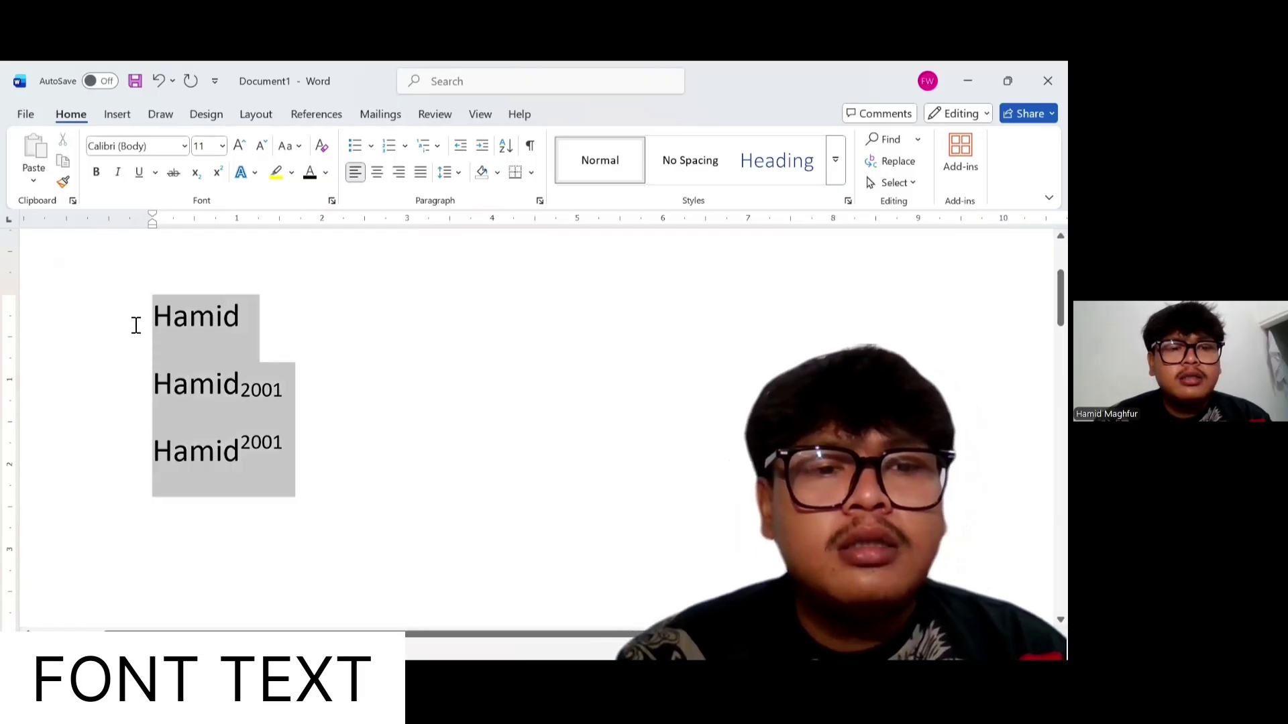
key("Delete")
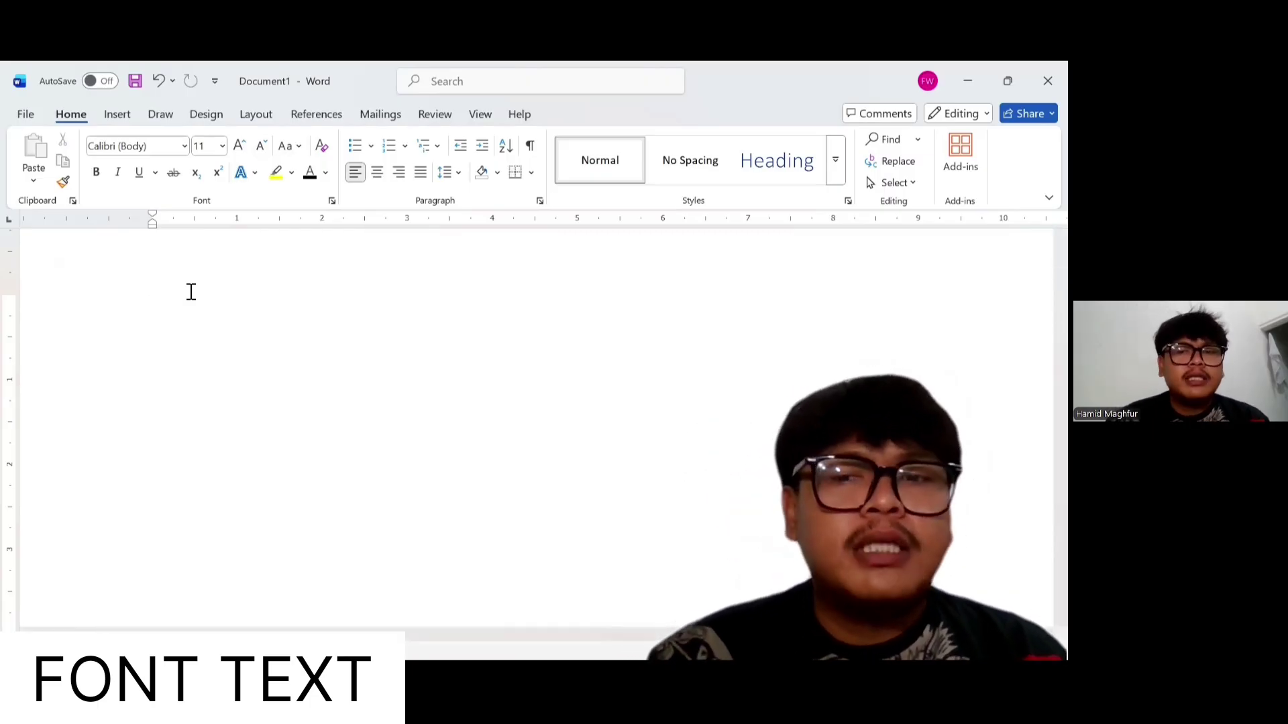
Enter the sample first name on the emptied page and select it
type("ha")
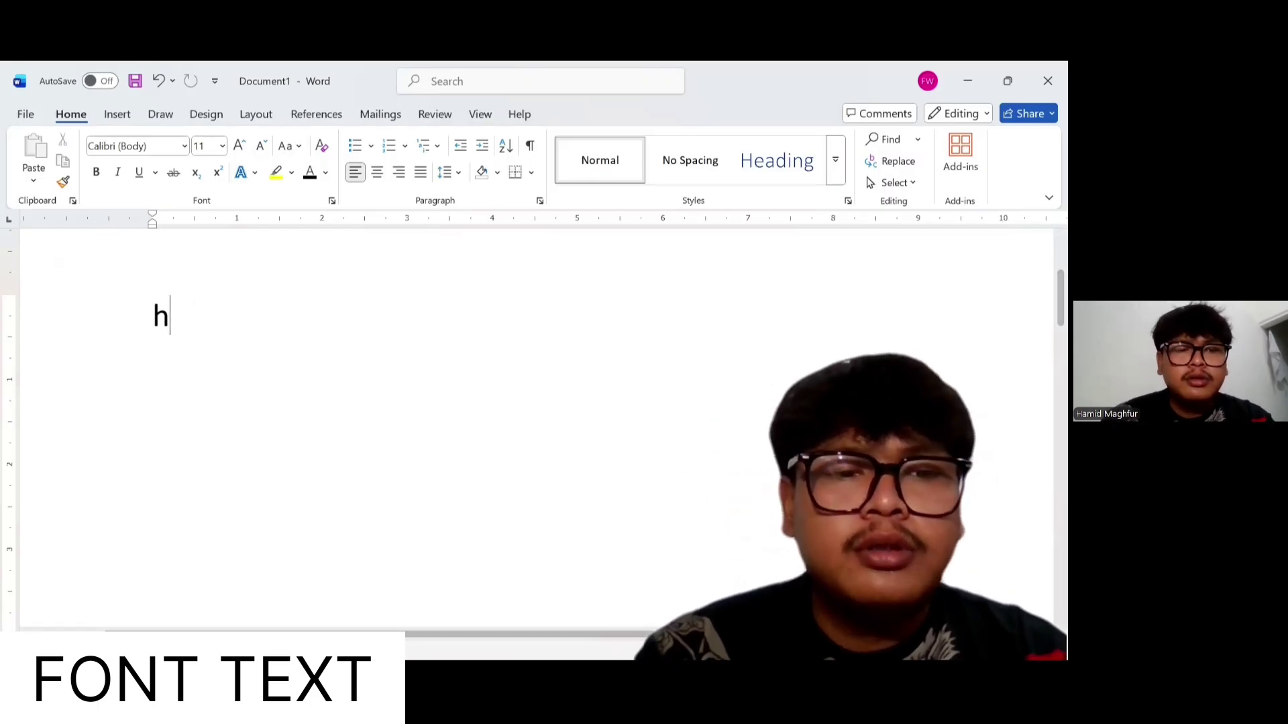
key("BackSpace")
key("BackSpace")
type("Hamid")
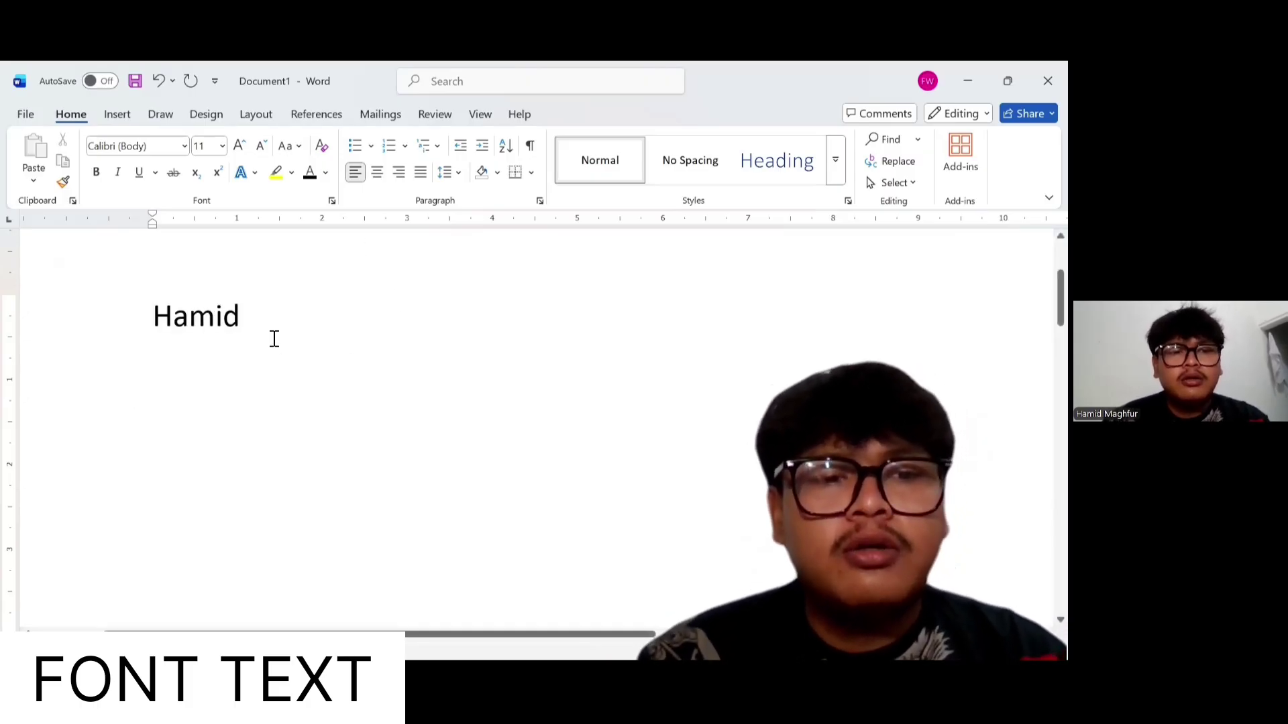
left_click_drag(245, 318, 135, 322)
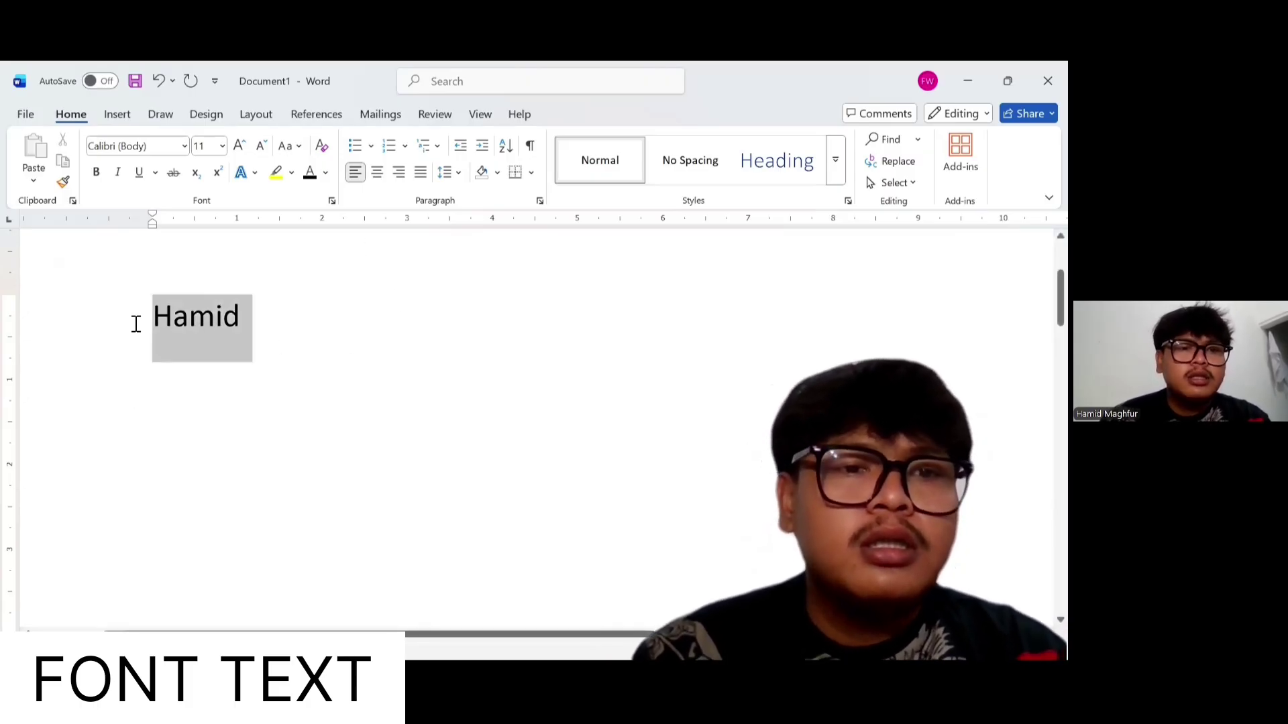
Look through the Text Effects and Typography presets and the Outline, Shadow, Number Styles and Stylistic Sets options for the selected name
key("alt+h")
key("f")
key("e")
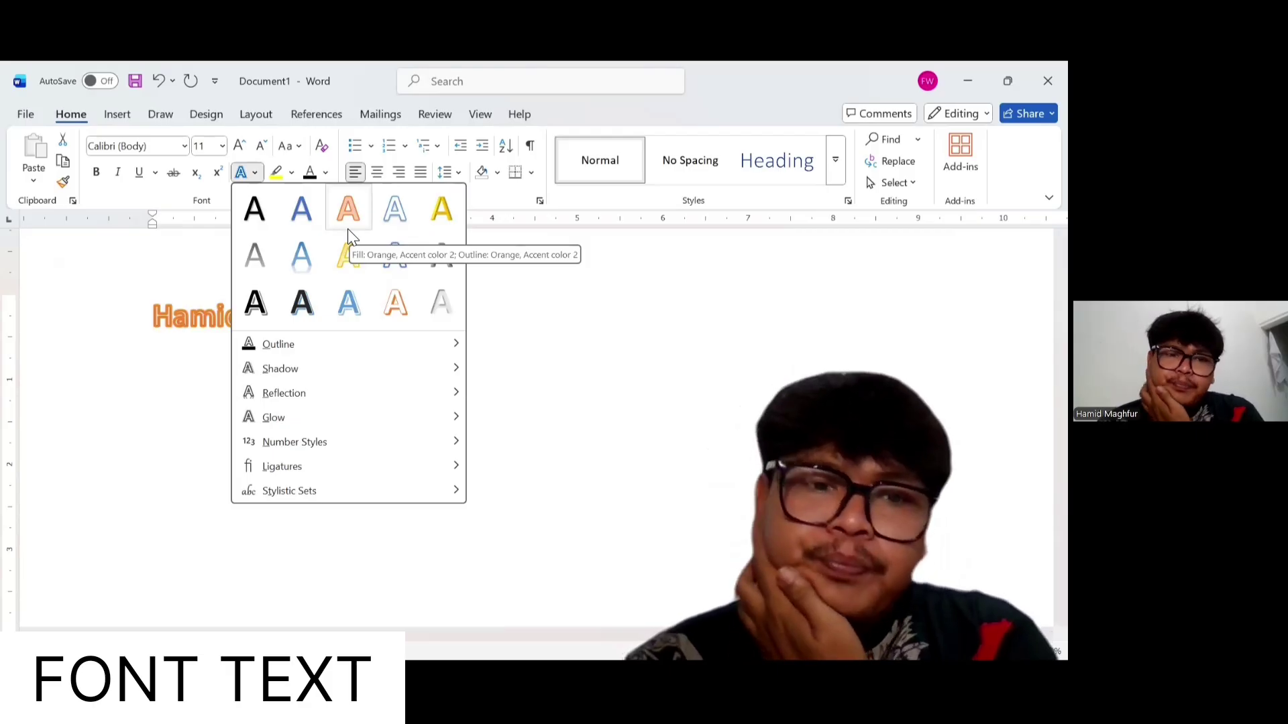
mouse_move(368, 343)
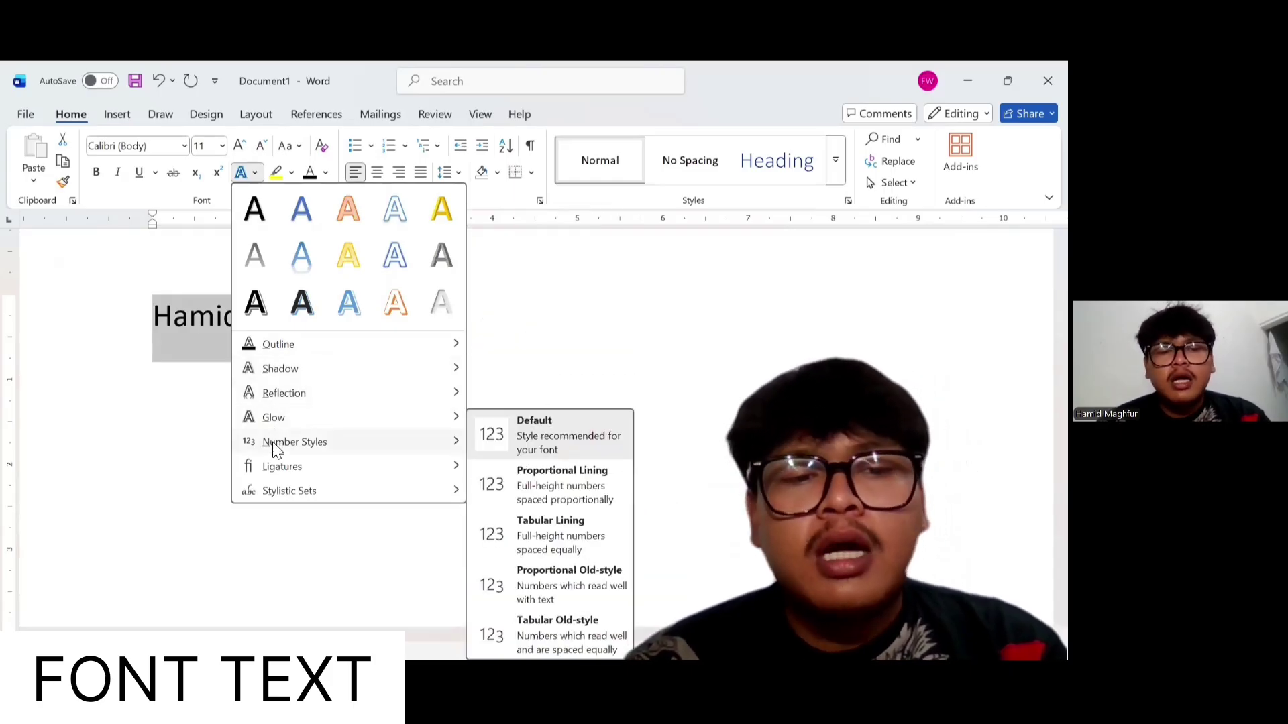
mouse_move(289, 477)
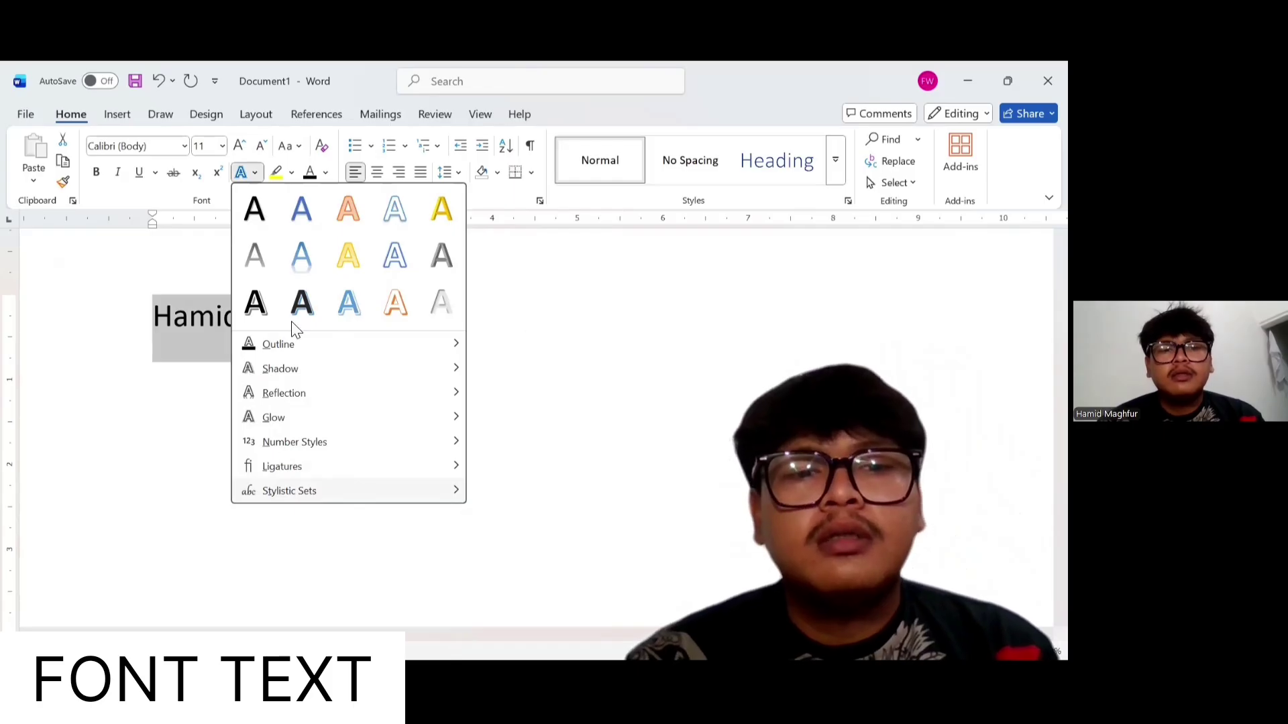
mouse_move(279, 368)
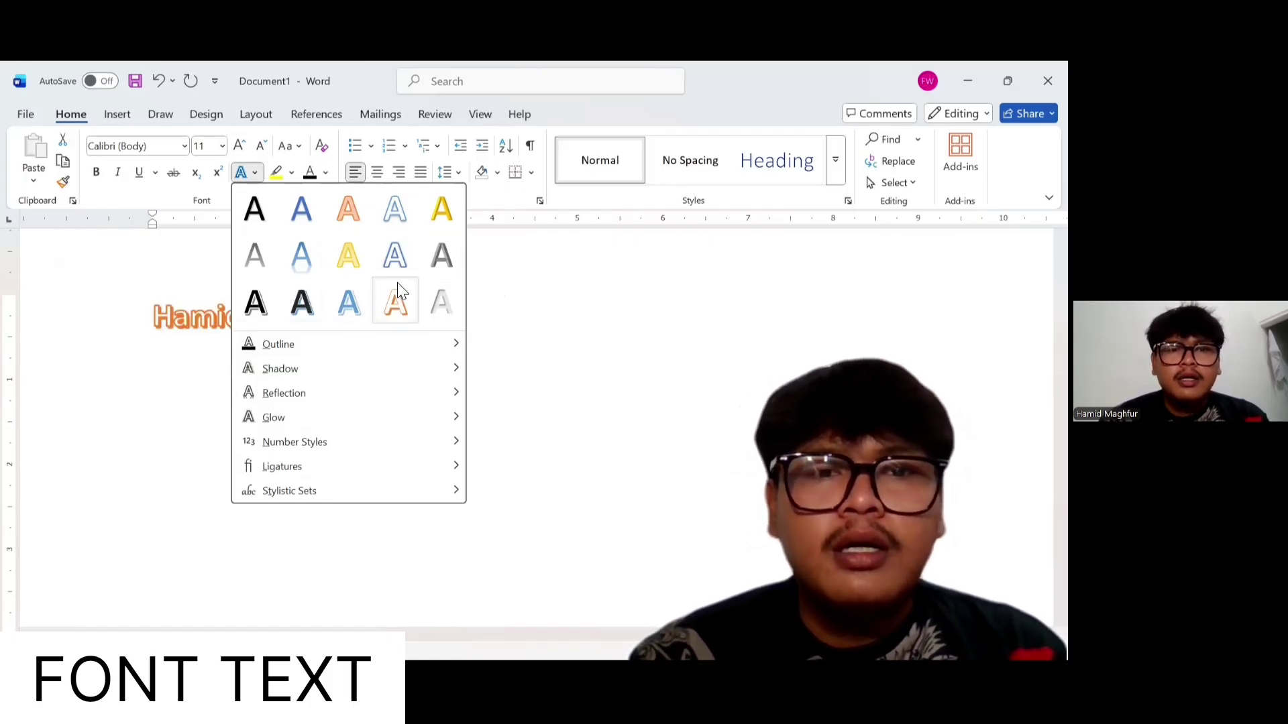
left_click(600, 304)
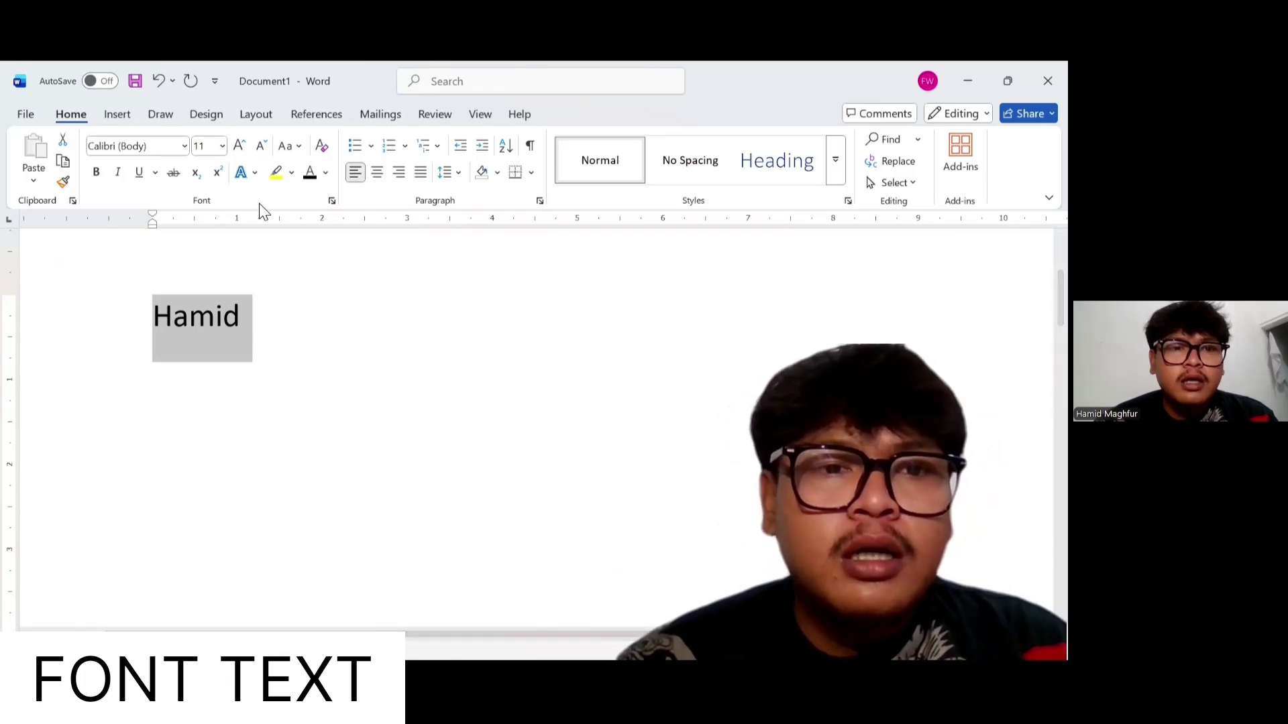
Reselect the first name on the page and highlight it in yellow
left_click(272, 328)
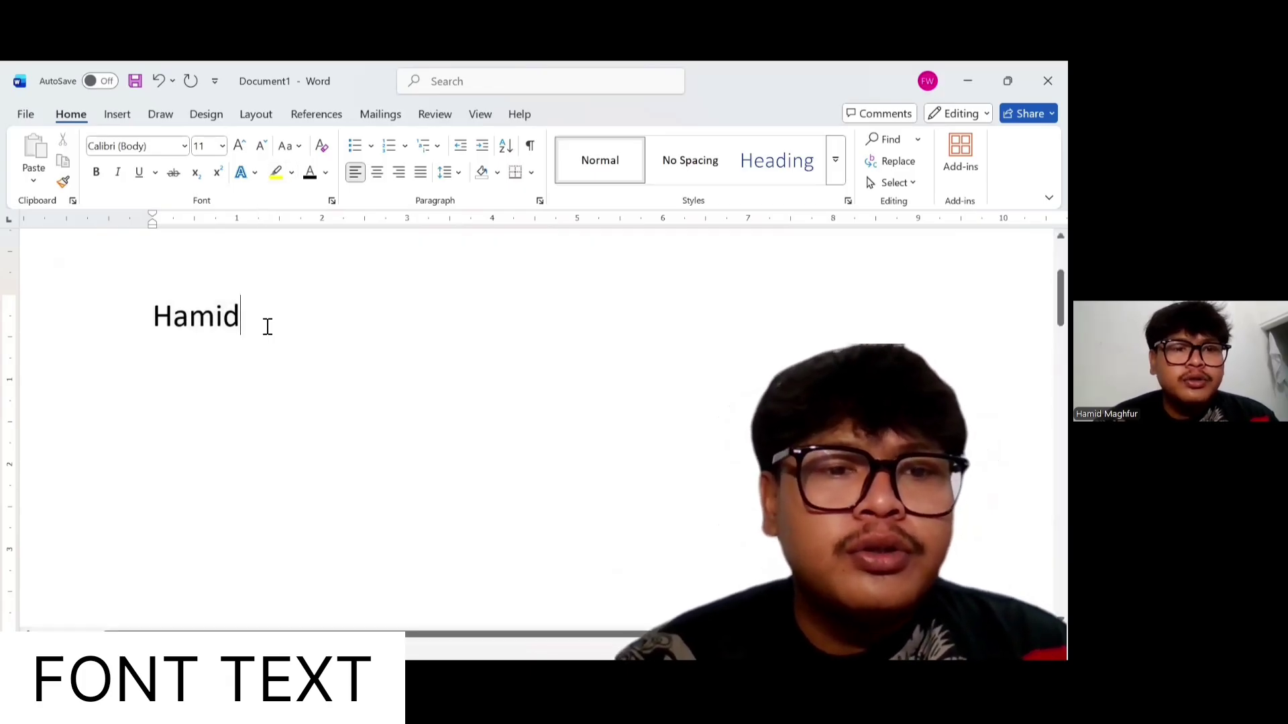
double_click(187, 319)
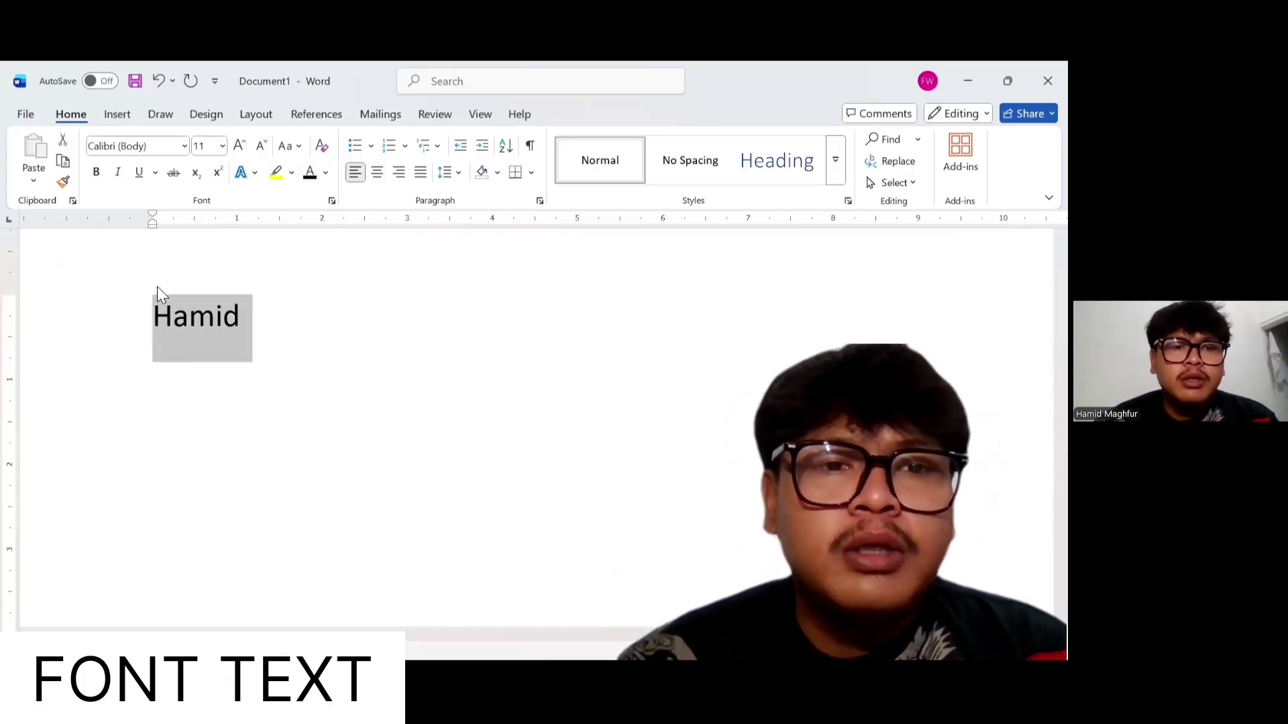
left_click(276, 172)
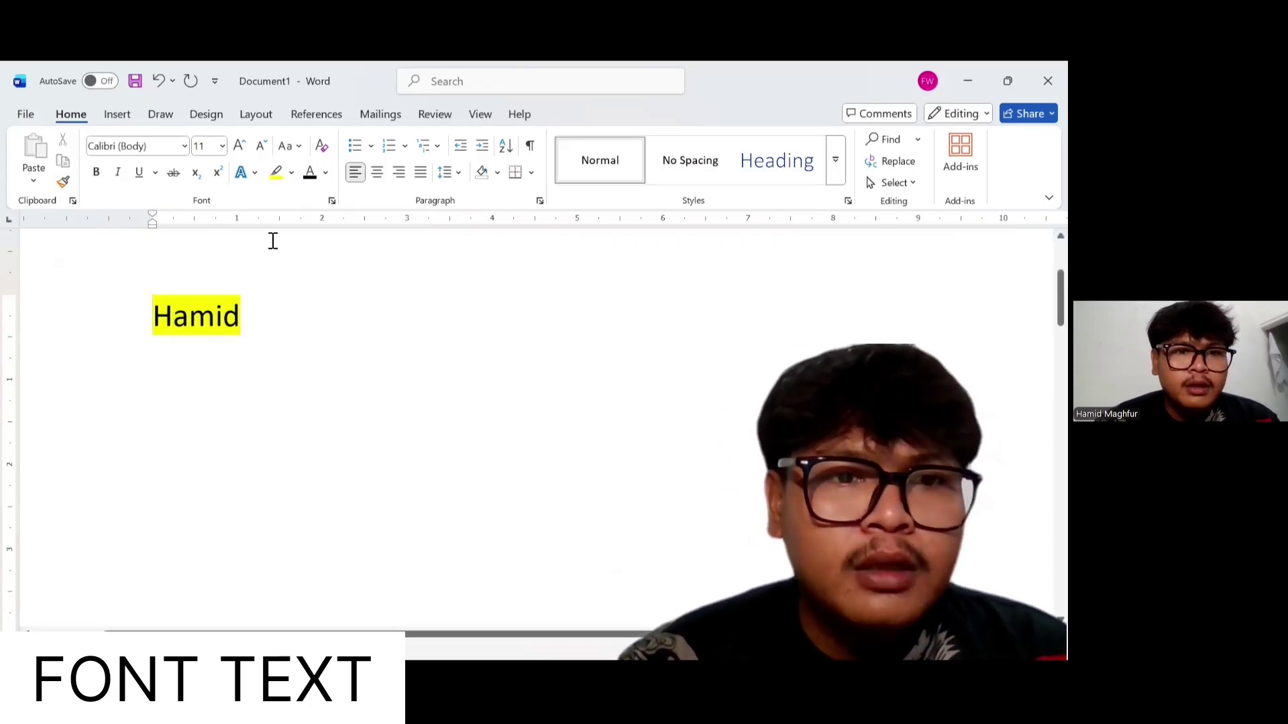
Try the high-contrast-only option for highlight colours and pick turquoise and teal as highlighter colours
left_click(291, 173)
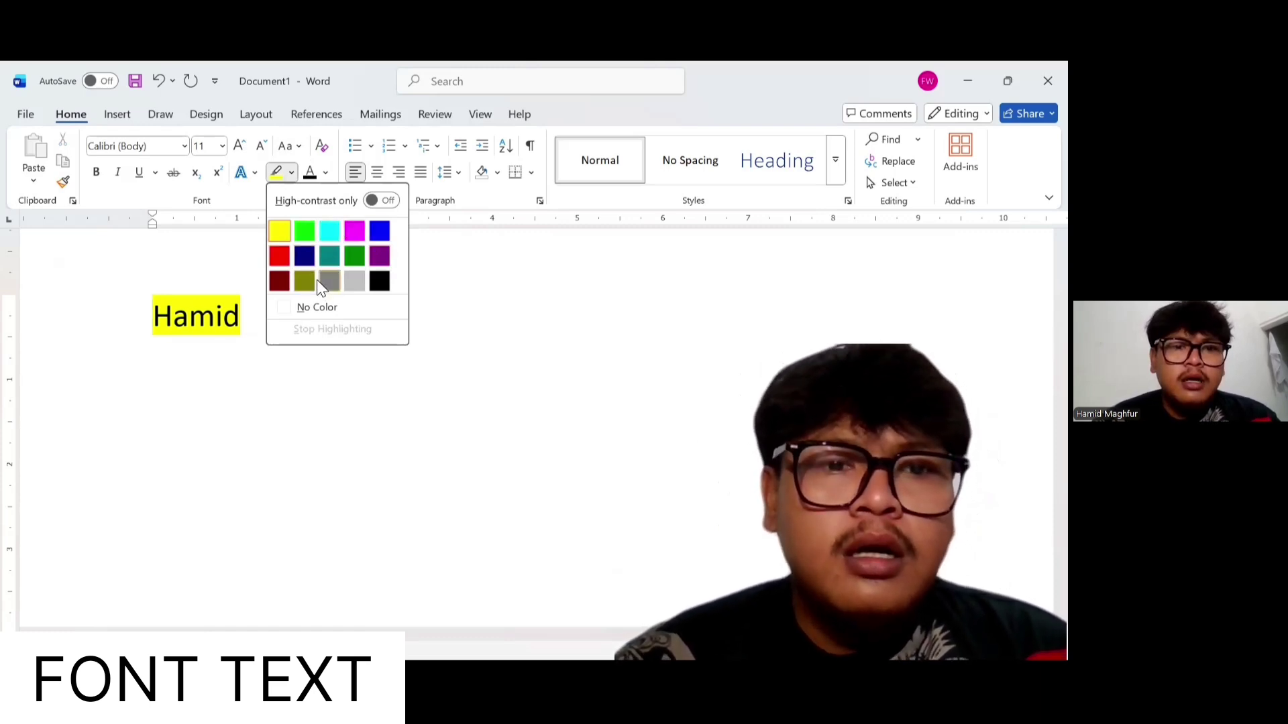
left_click(374, 200)
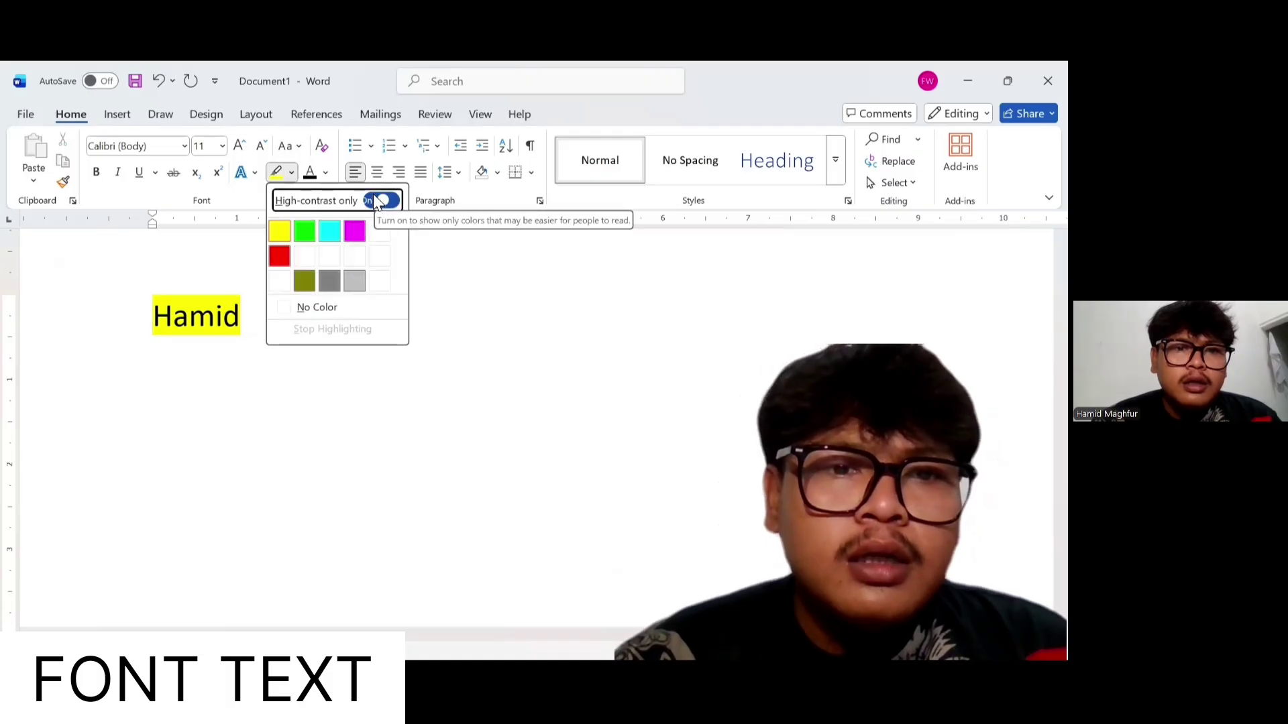
left_click(330, 228)
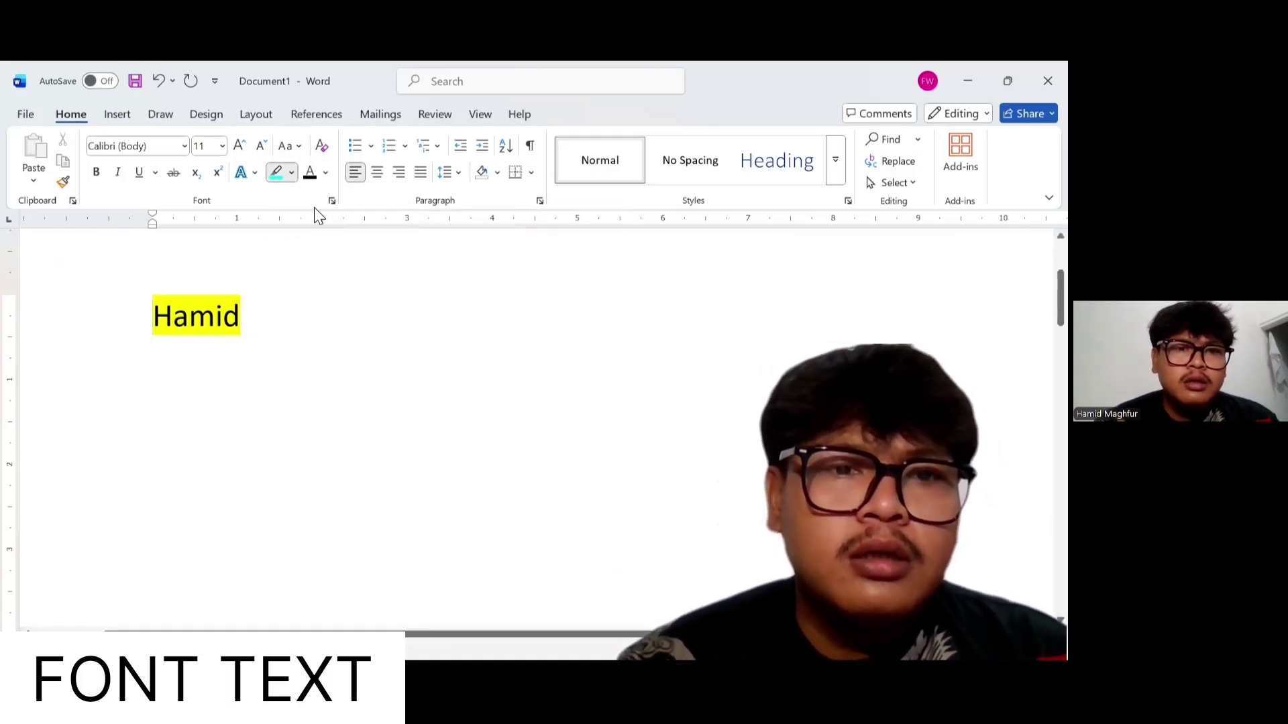
left_click(315, 202)
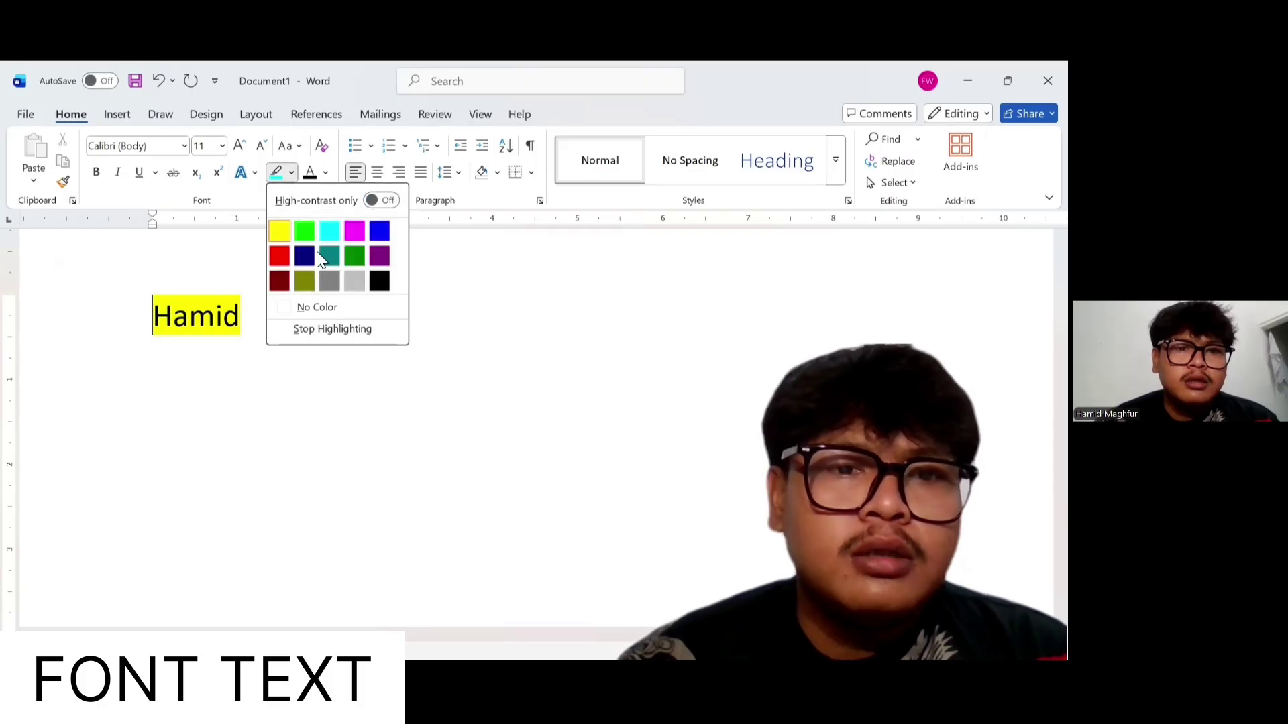
left_click(331, 256)
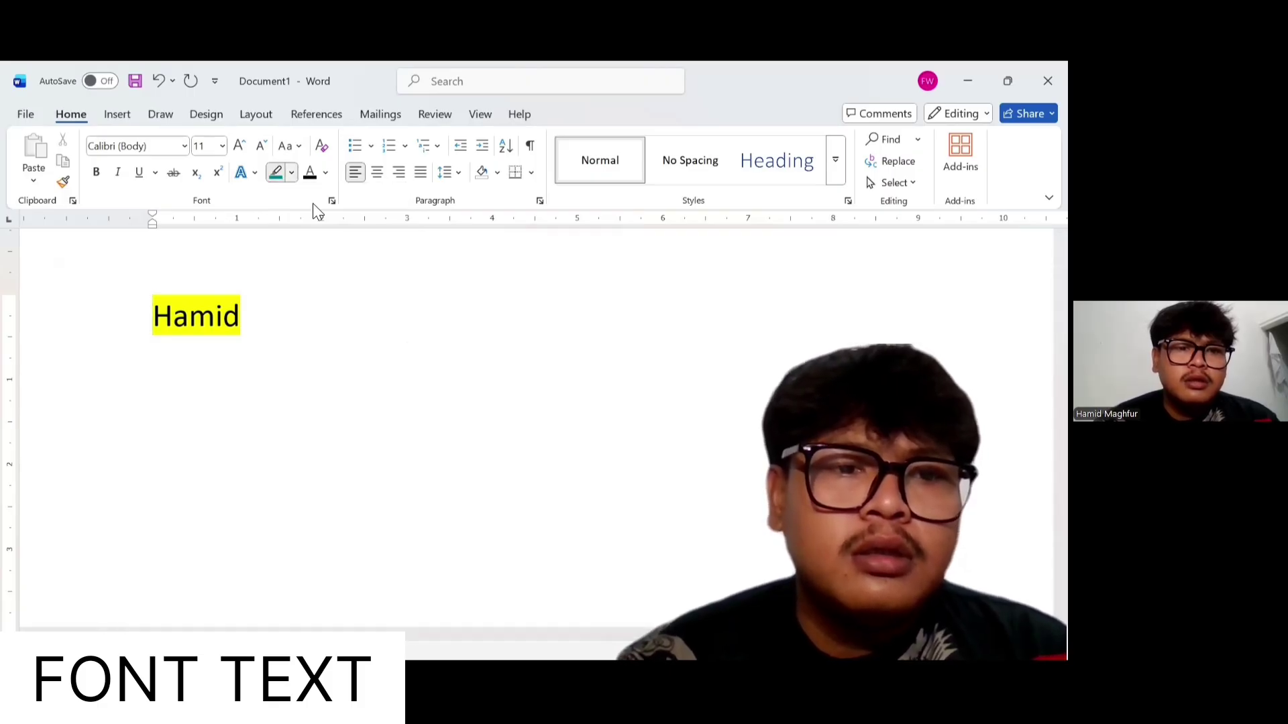
Select the whole highlighted name and try a pink highlight colour on it
left_click(230, 317)
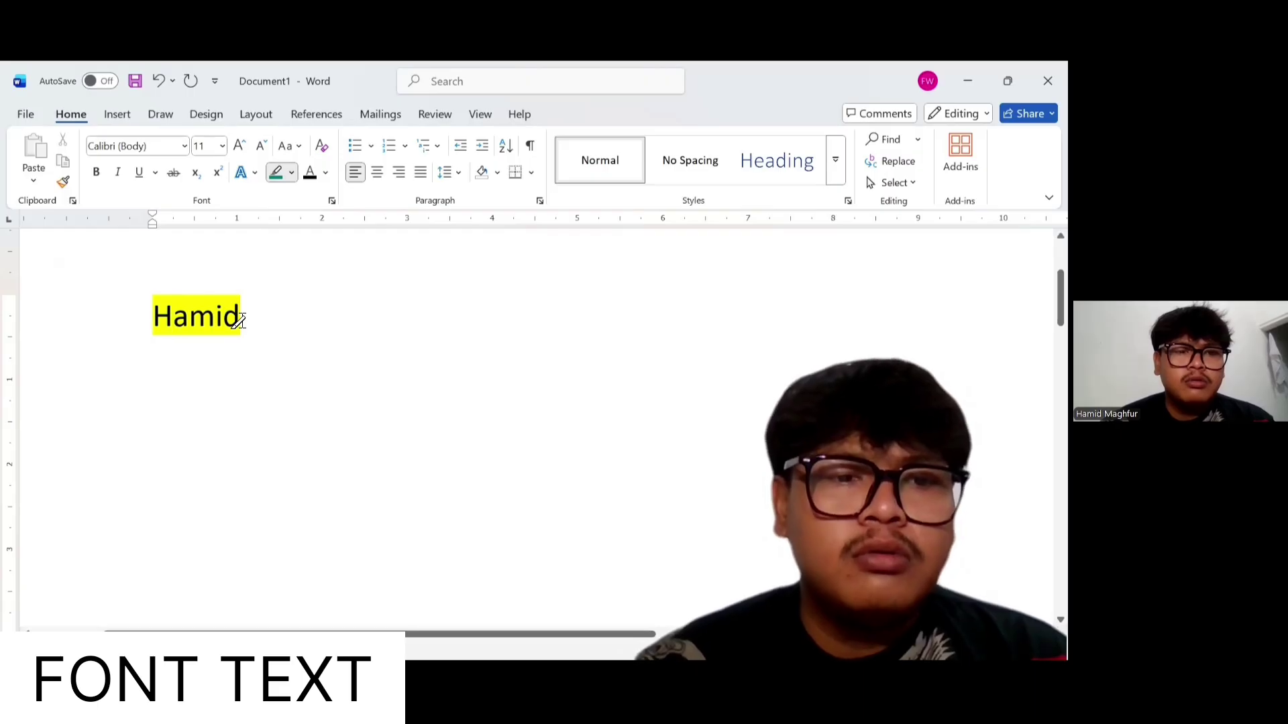
key("shift+Right")
key("shift+Right")
key("shift+Right")
key("shift+Right")
key("shift+Right")
key("shift+Right")
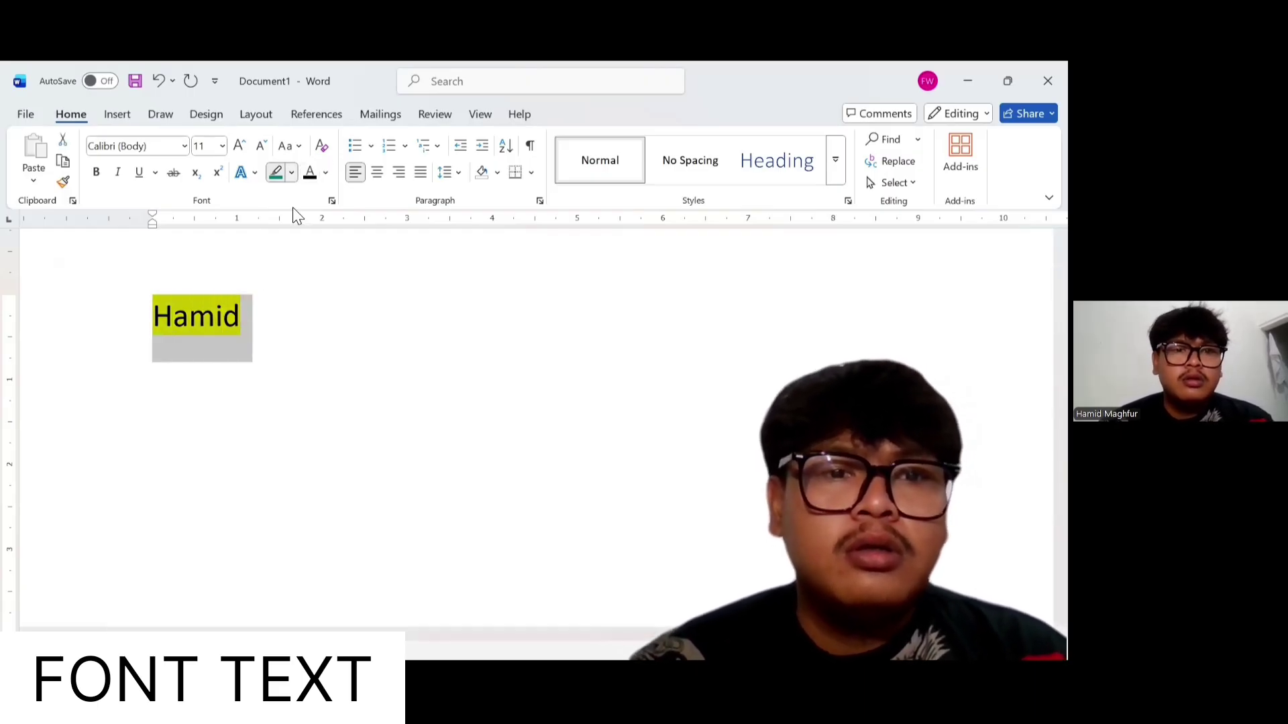
left_click(291, 172)
left_click(352, 226)
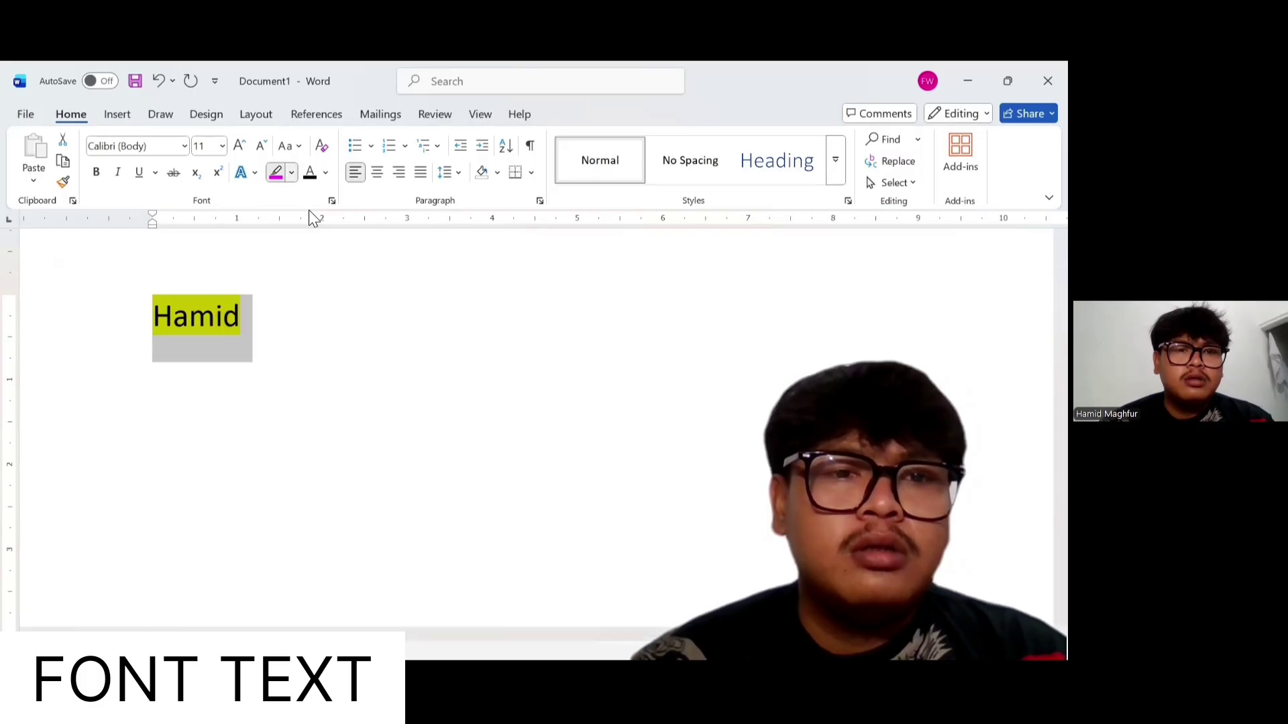
Set the name's highlight colour back to yellow and deselect the text
left_click(291, 172)
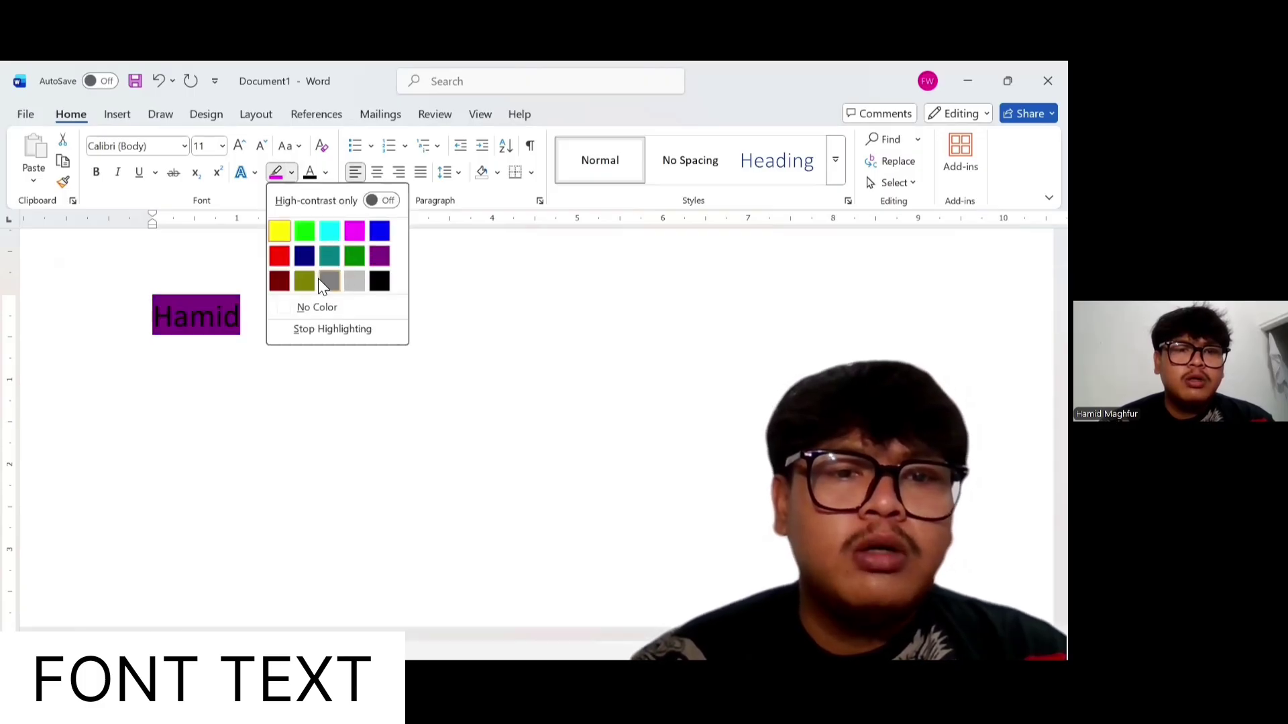
left_click(278, 231)
left_click(336, 356)
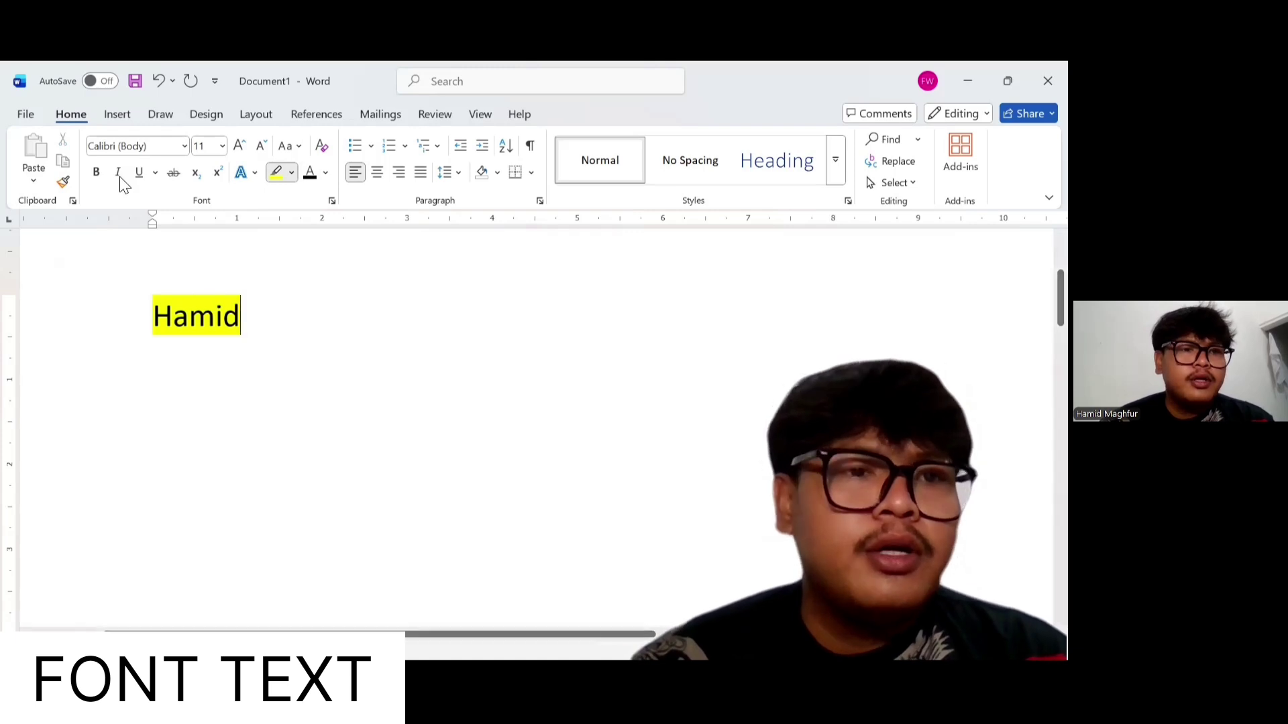
Delete the highlighted name so that the page is empty
key("ctrl+a")
key("BackSpace")
key("ctrl+shift+equal")
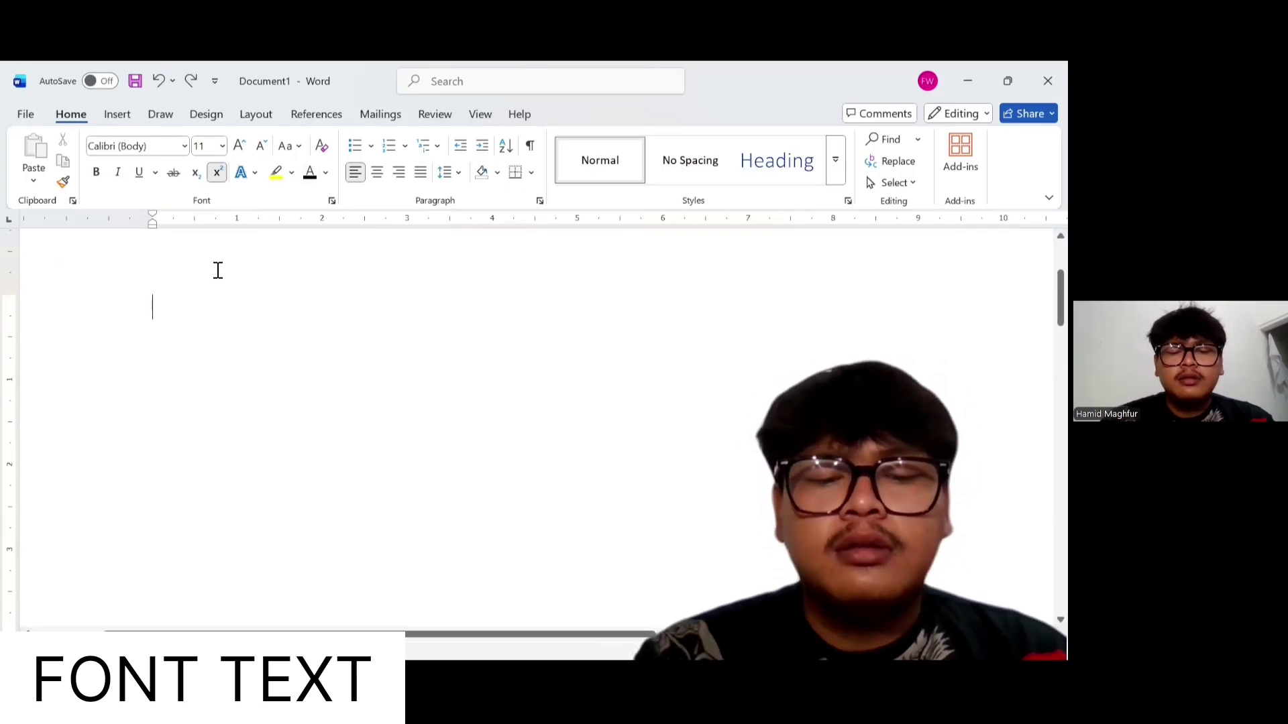
type("HA")
key("BackSpace")
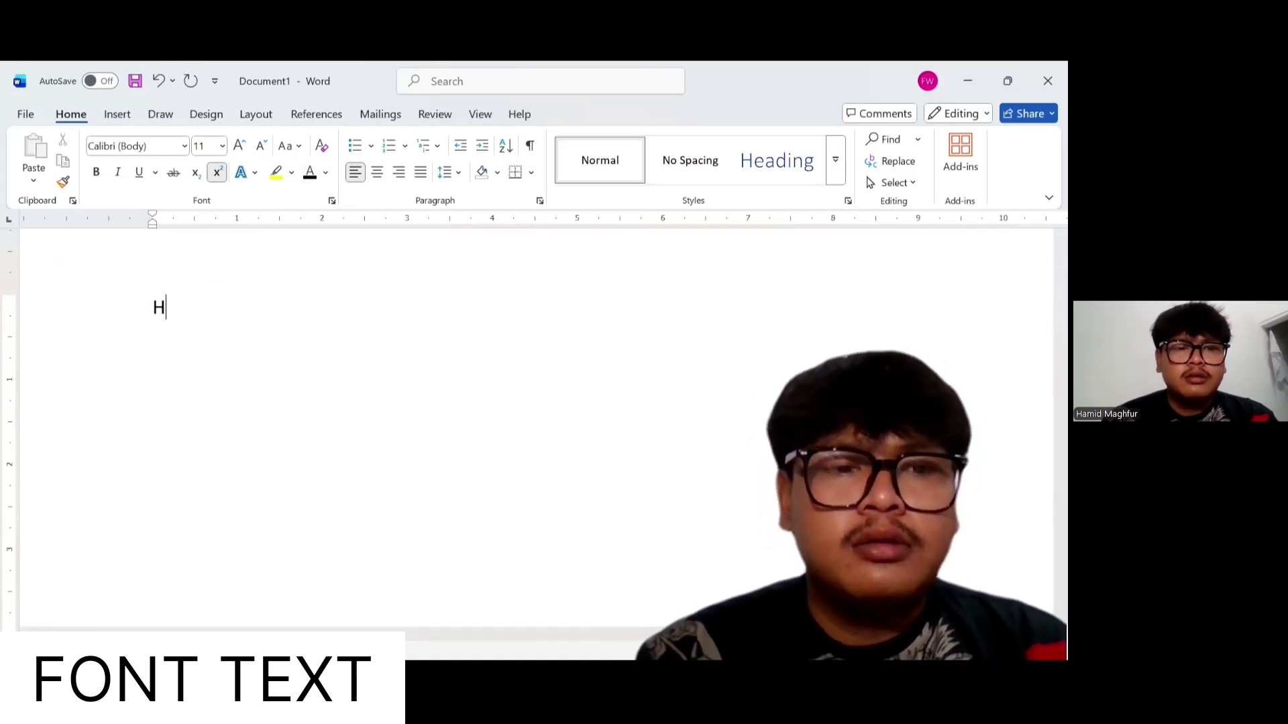
key("BackSpace")
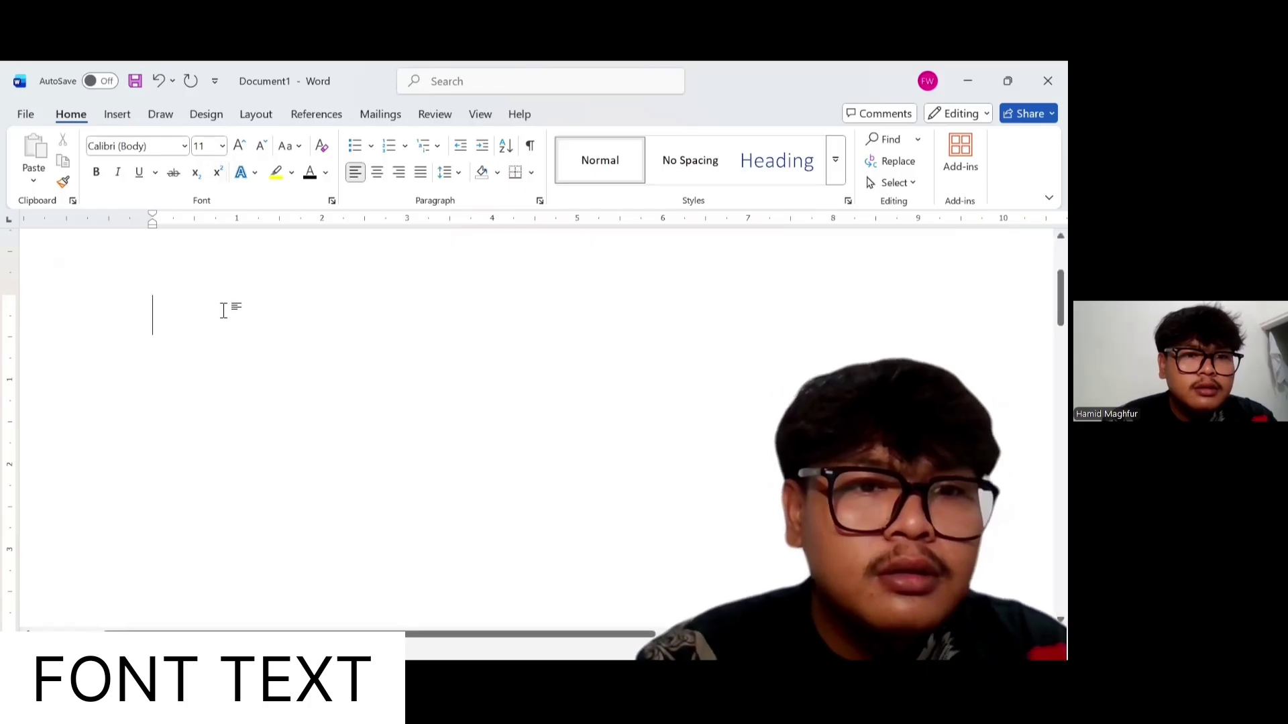
Enter the sample first name in capital letters as normal text and select it
type("HAMID")
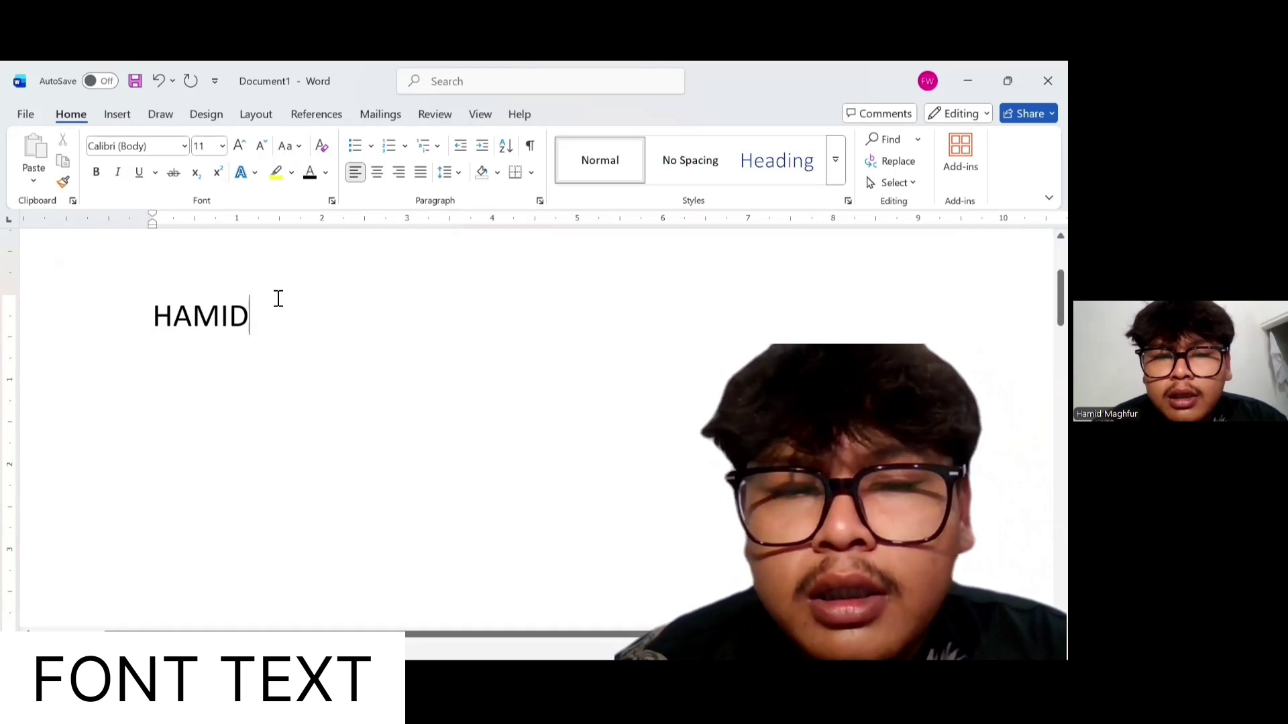
left_click_drag(262, 328, 115, 336)
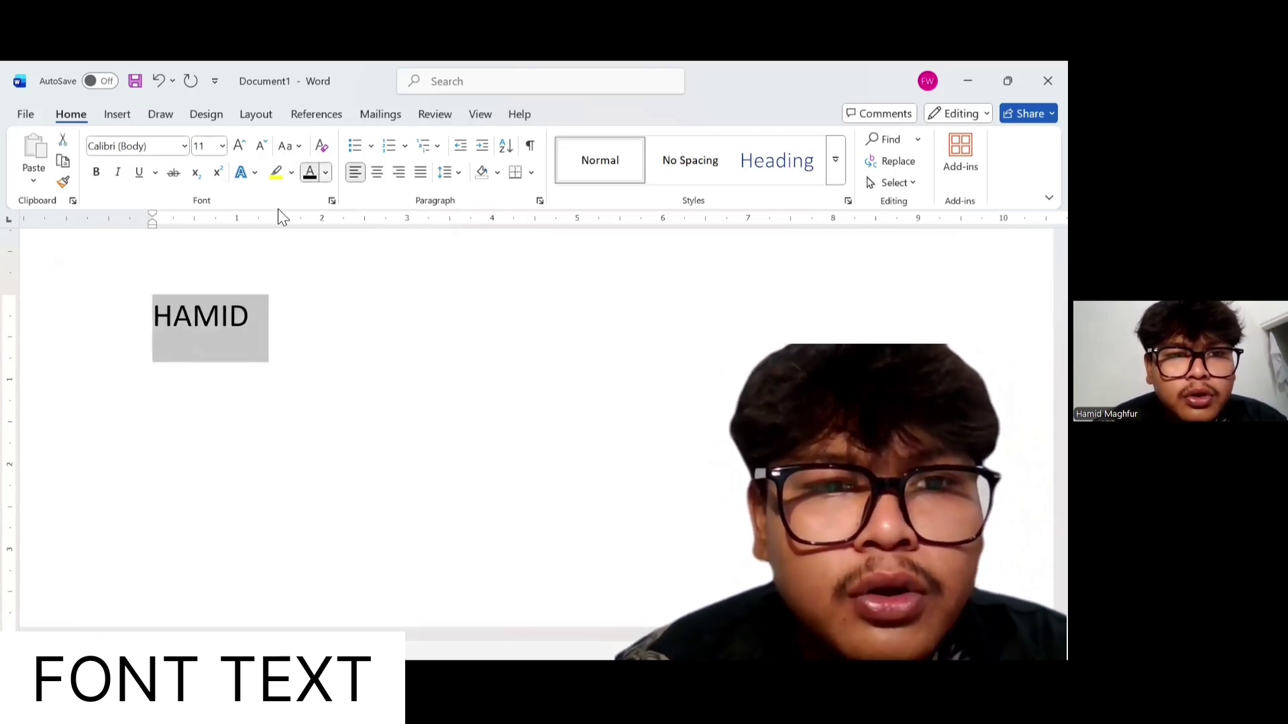
Preview the theme, standard and gradient font colour options on the selected name, and close the palette without choosing one
left_click(325, 172)
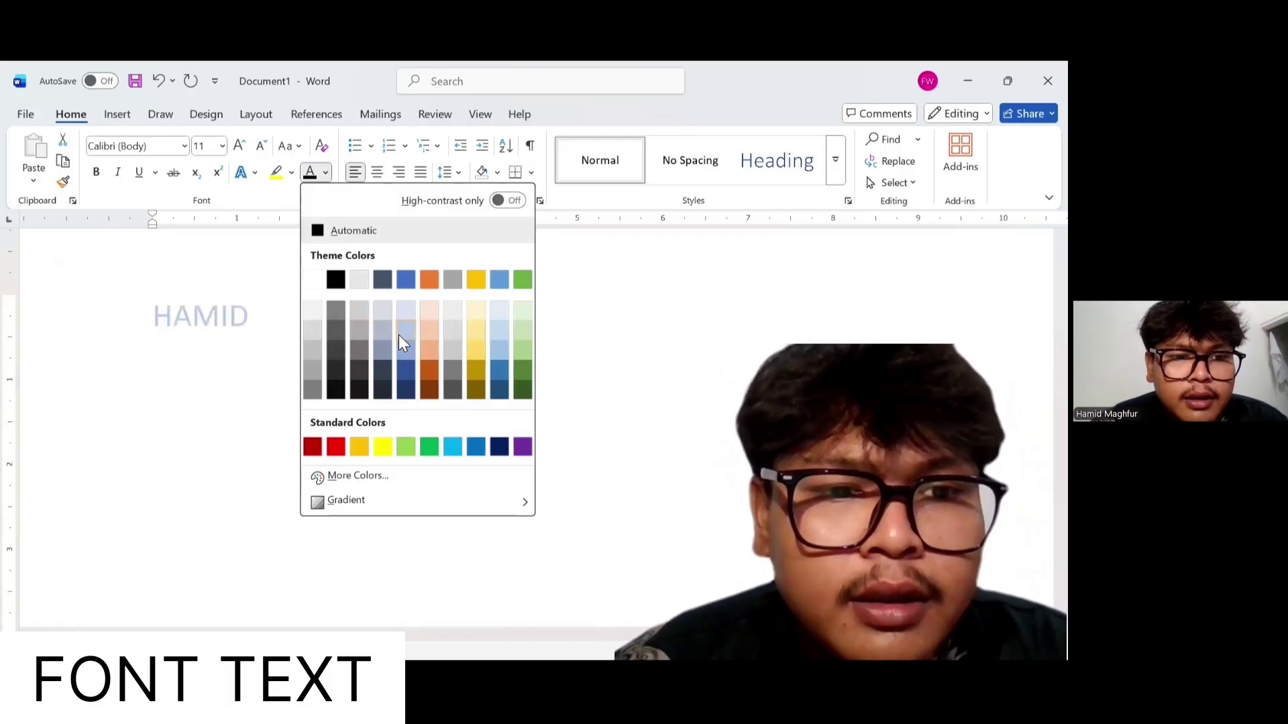
mouse_move(502, 509)
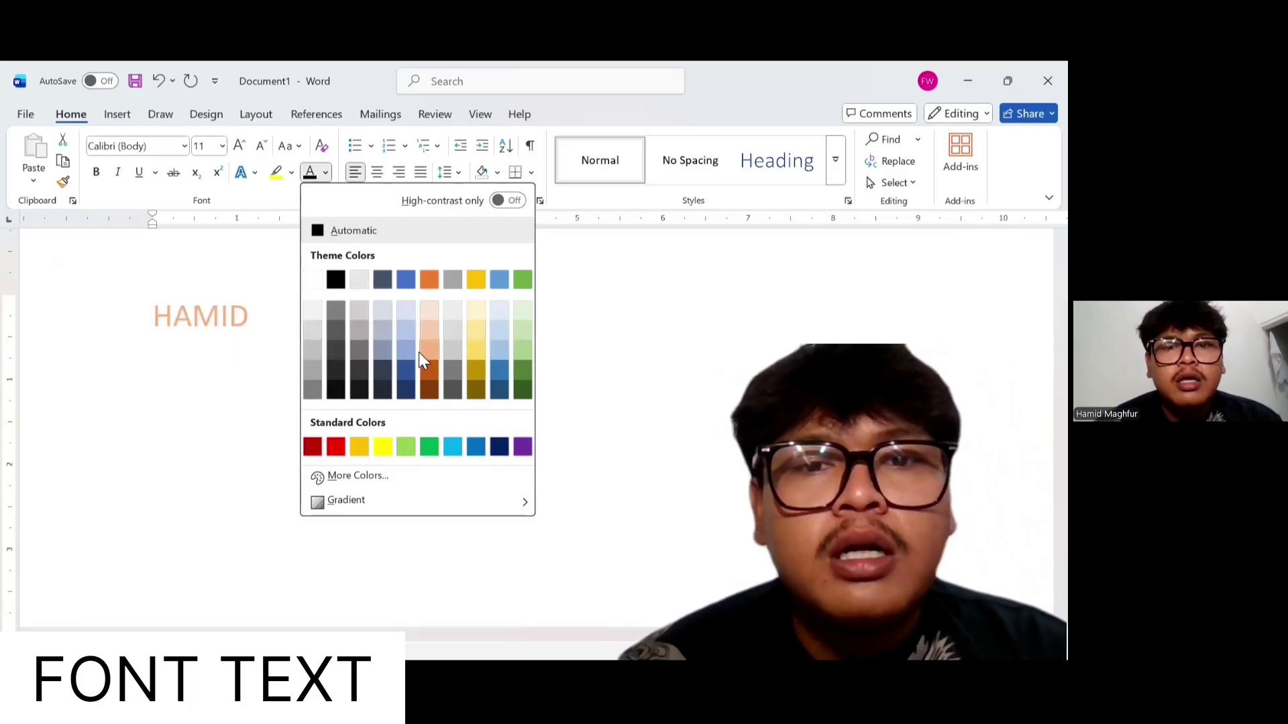
mouse_move(382, 506)
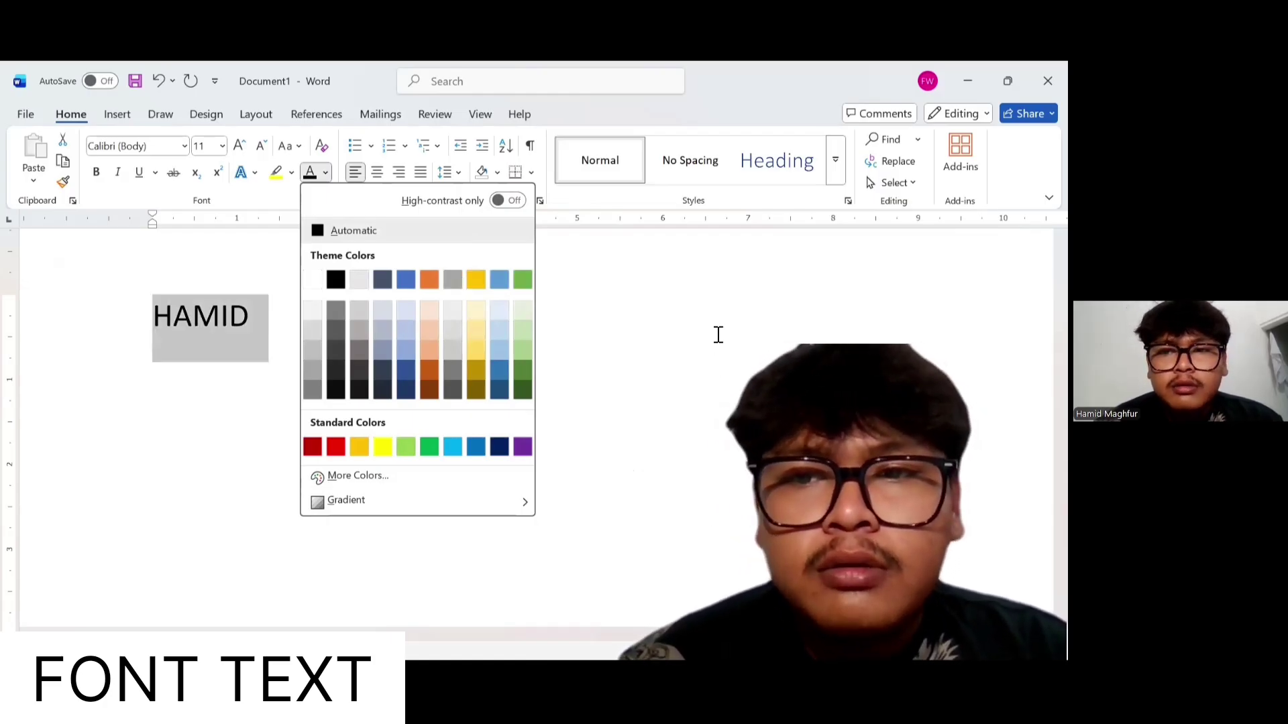
key("Escape")
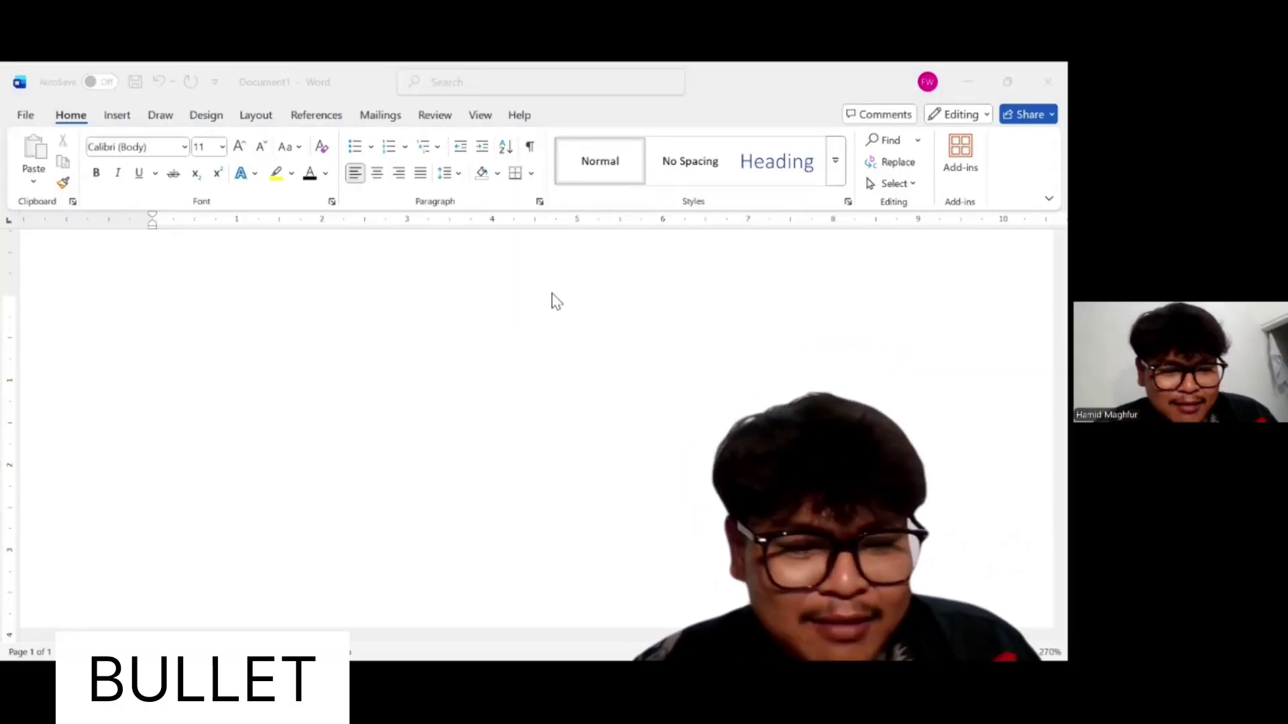
Switch to the Notepad topic list to review the bullet, numbering and drop cap item, and return to the Word document
key("alt+Tab")
key("alt+Tab")
key("alt+Tab")
key("alt+Tab")
key("alt+Tab")
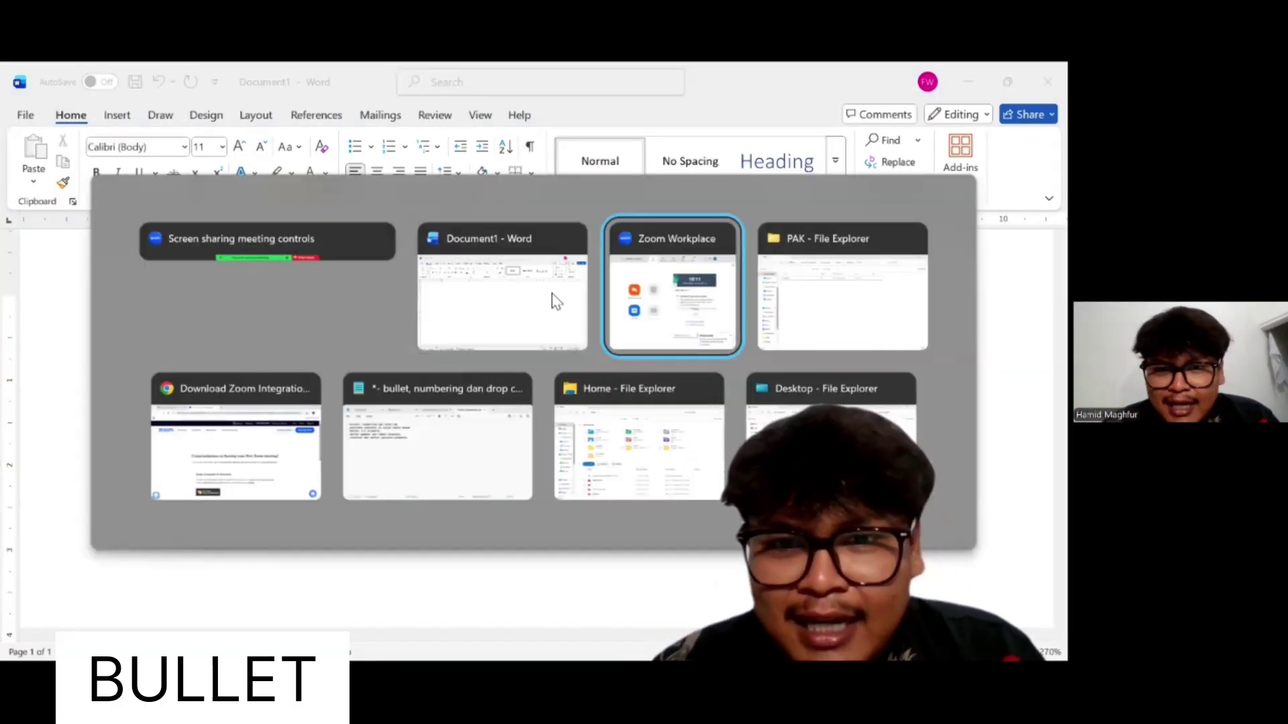
left_click(554, 298)
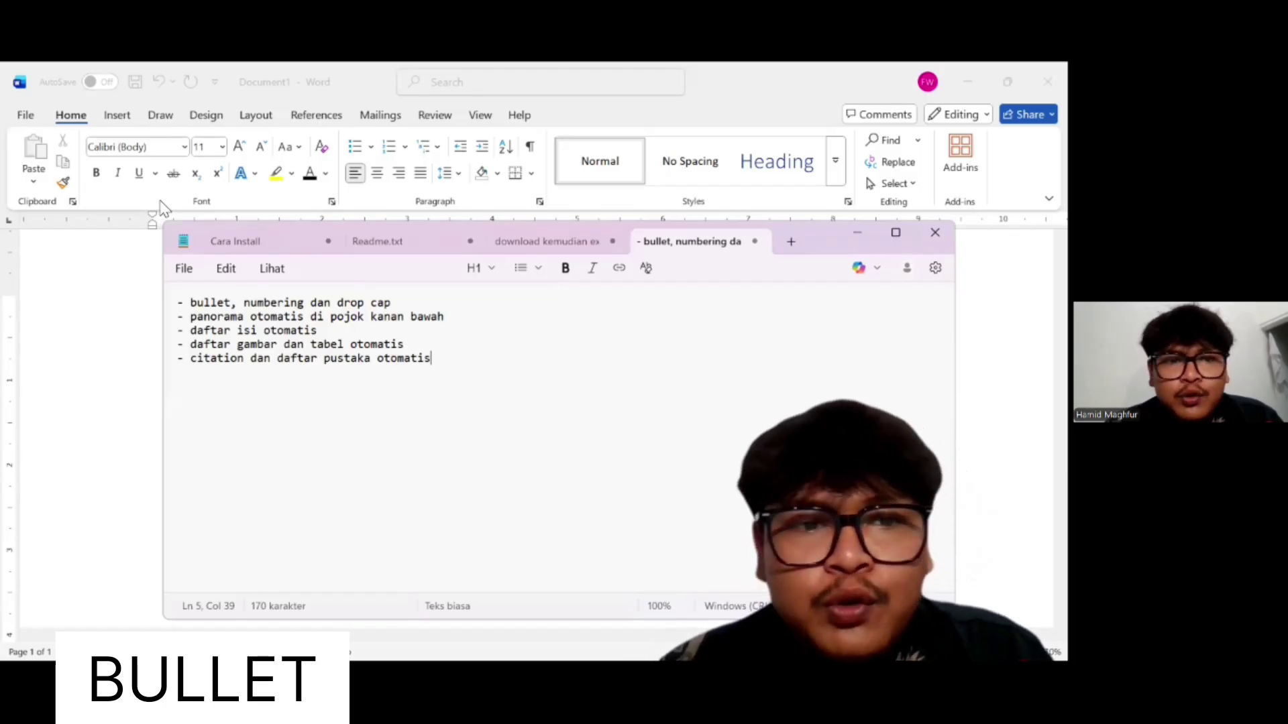
left_click(118, 336)
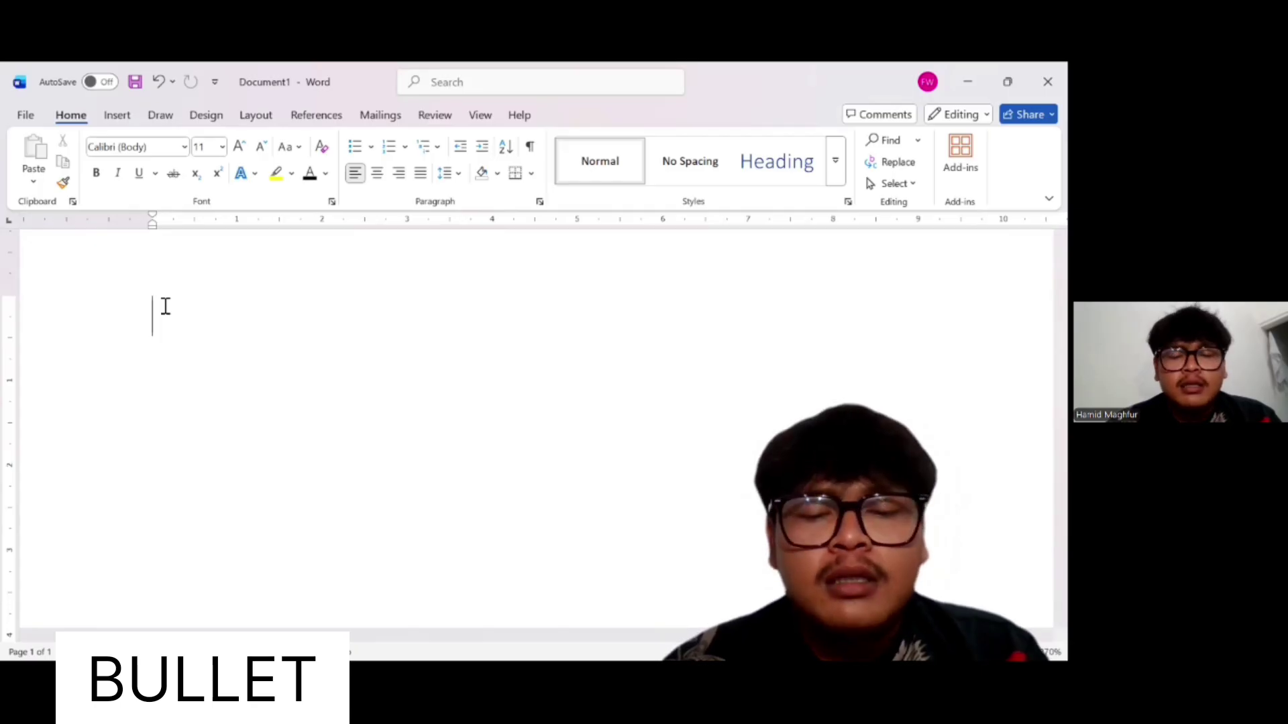
Enter three sample first names in capital letters, each on its own line of the blank page
type("HA")
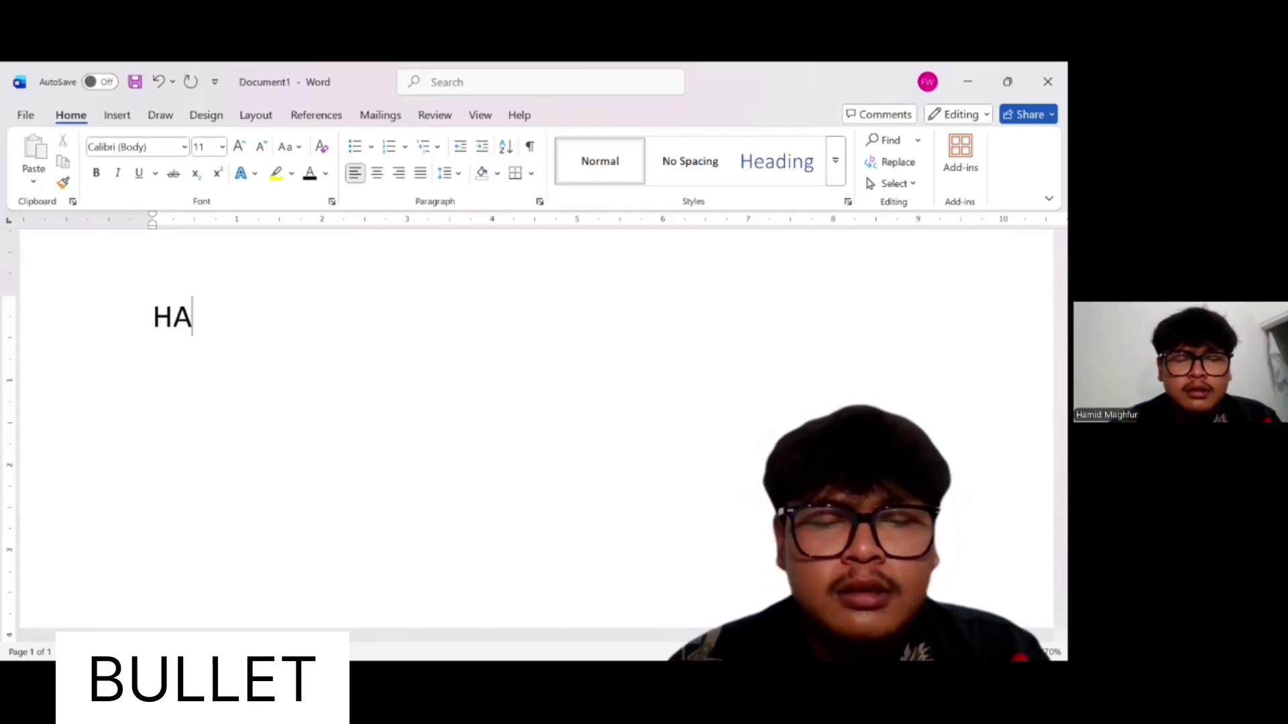
type("MI")
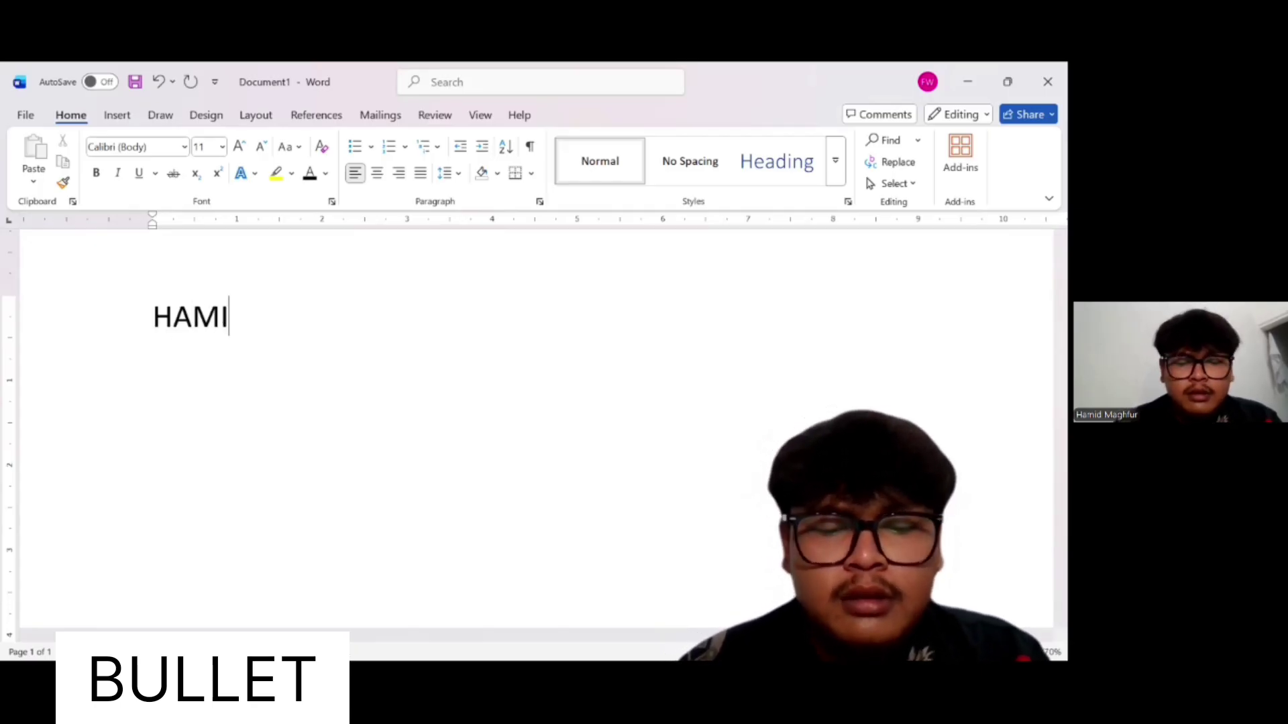
type("D")
key("Return")
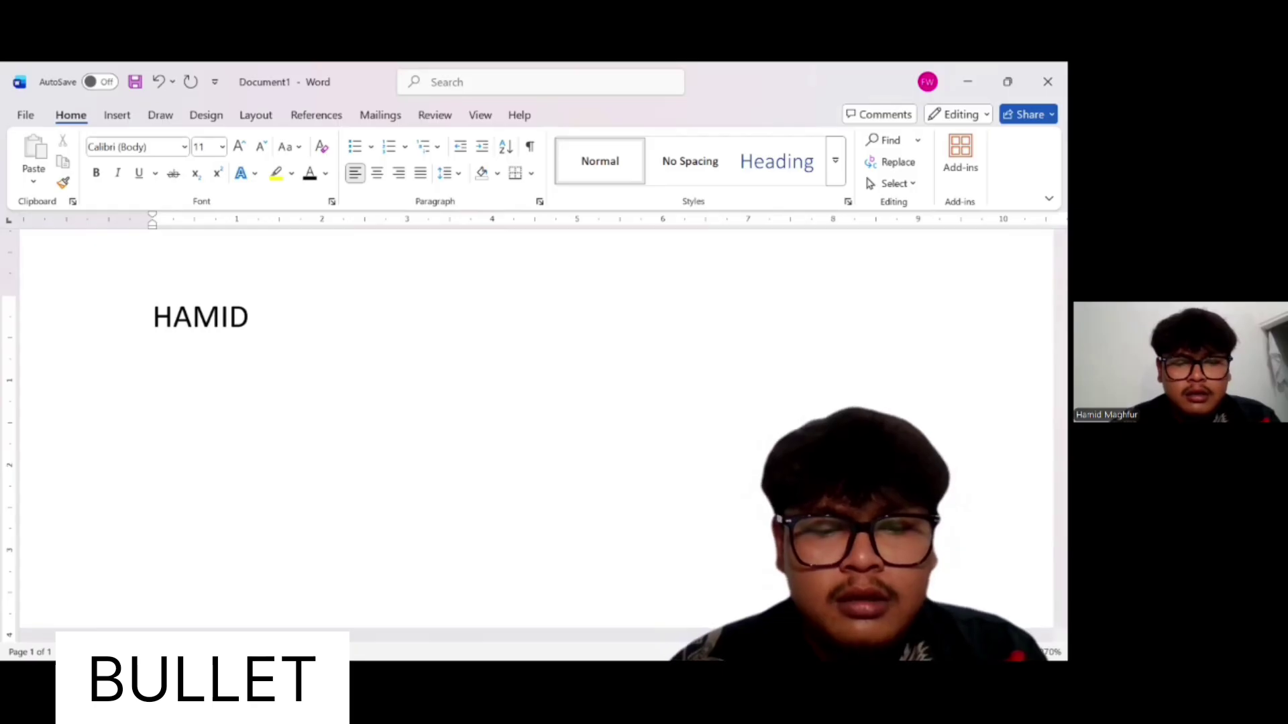
type("RIZAL")
key("Return")
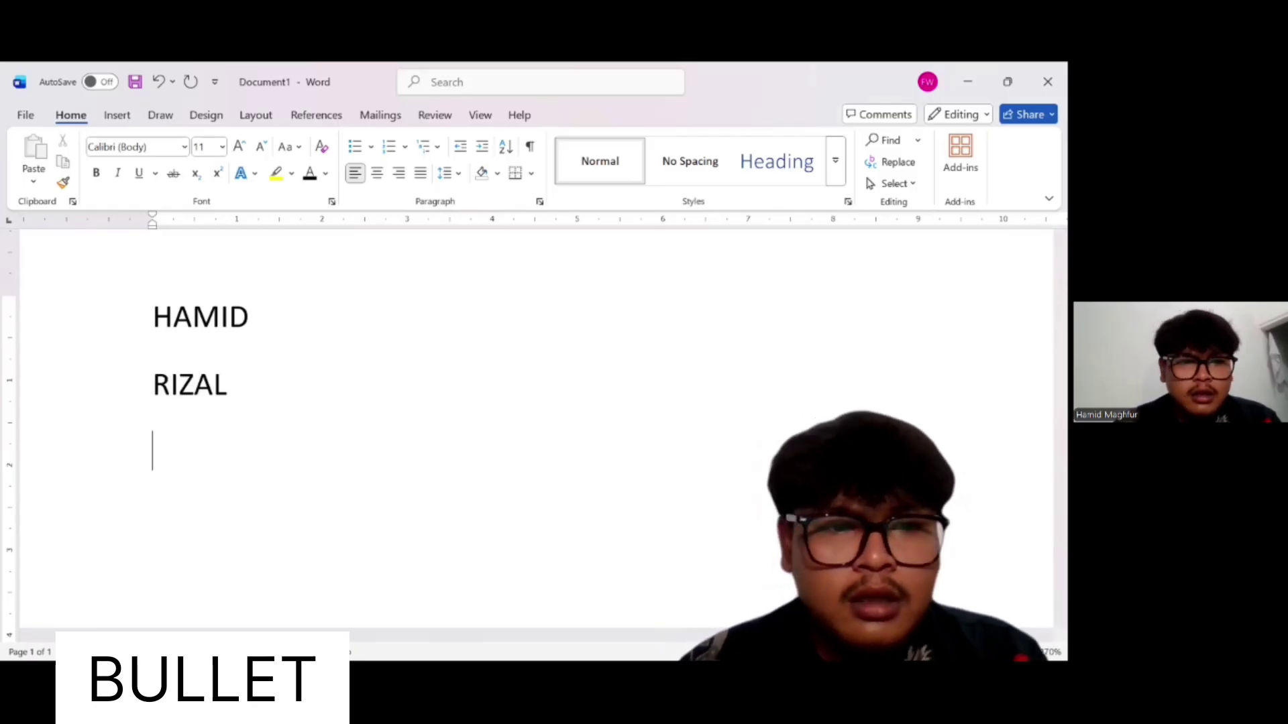
type("UCOK")
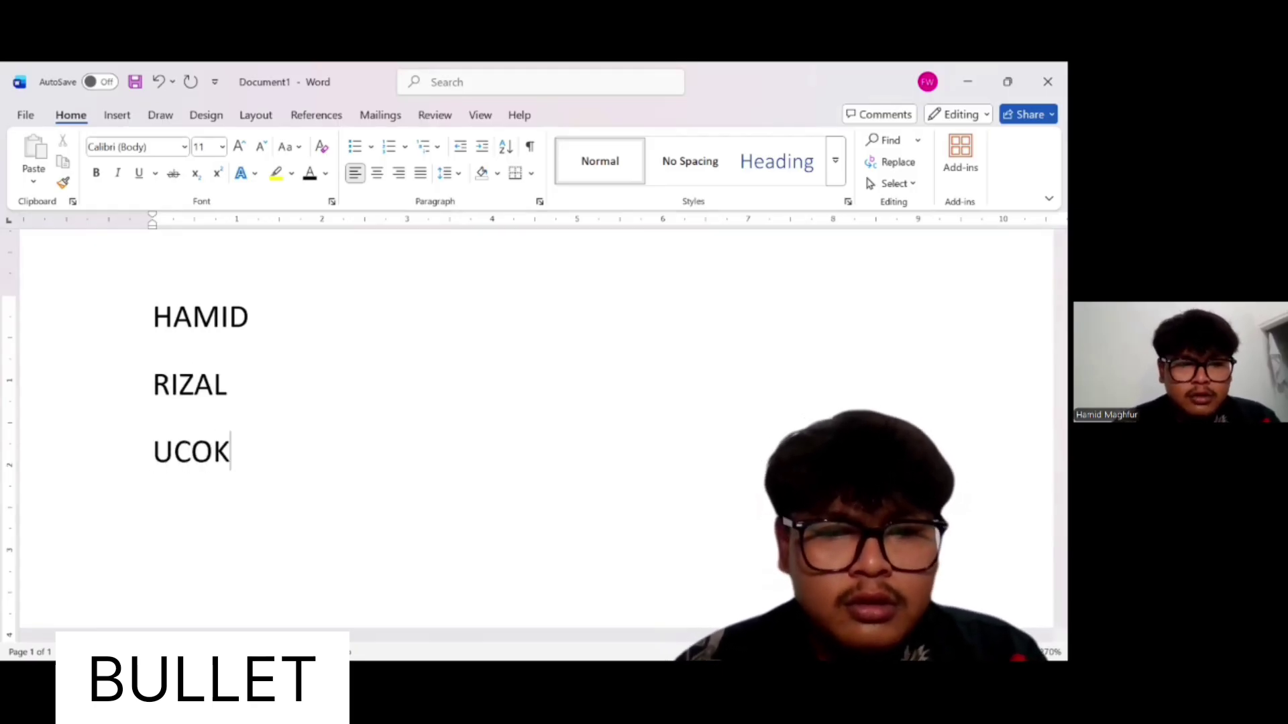
Add a fourth sample first name in capital letters on a new line and format all four names as a round-bulleted list
key("Return")
type("UDIN")
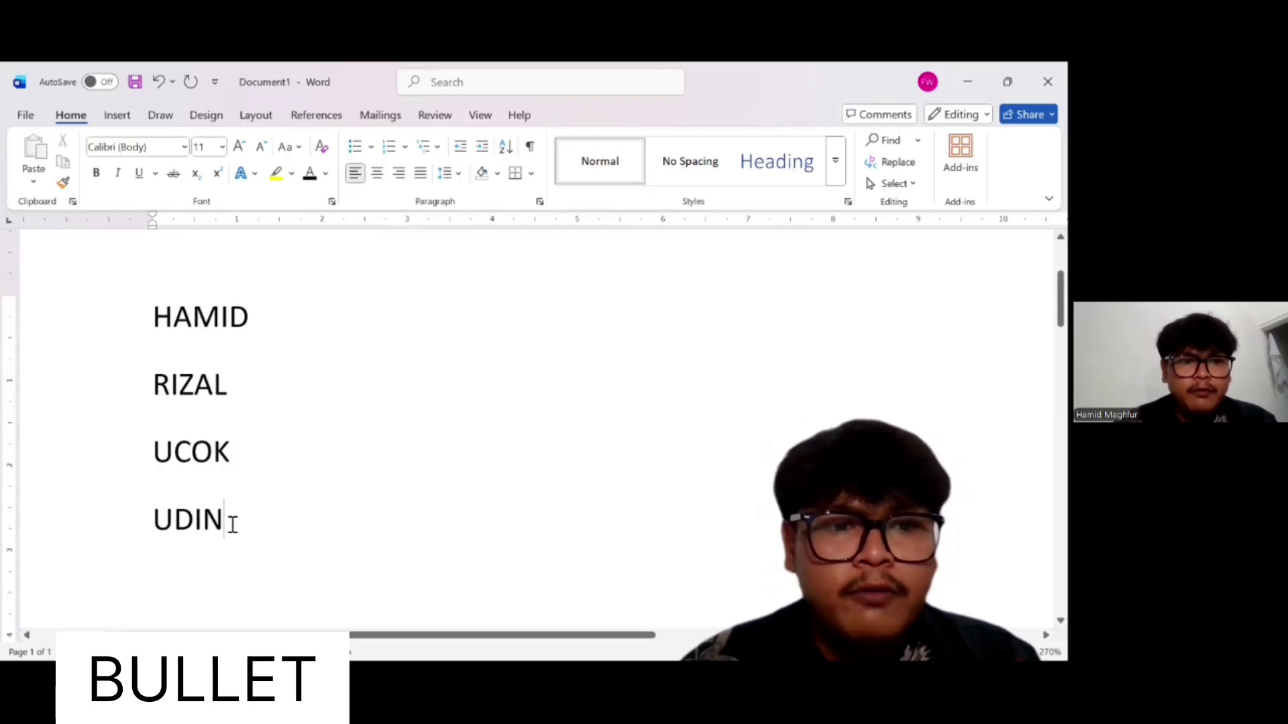
left_click_drag(232, 523, 169, 481)
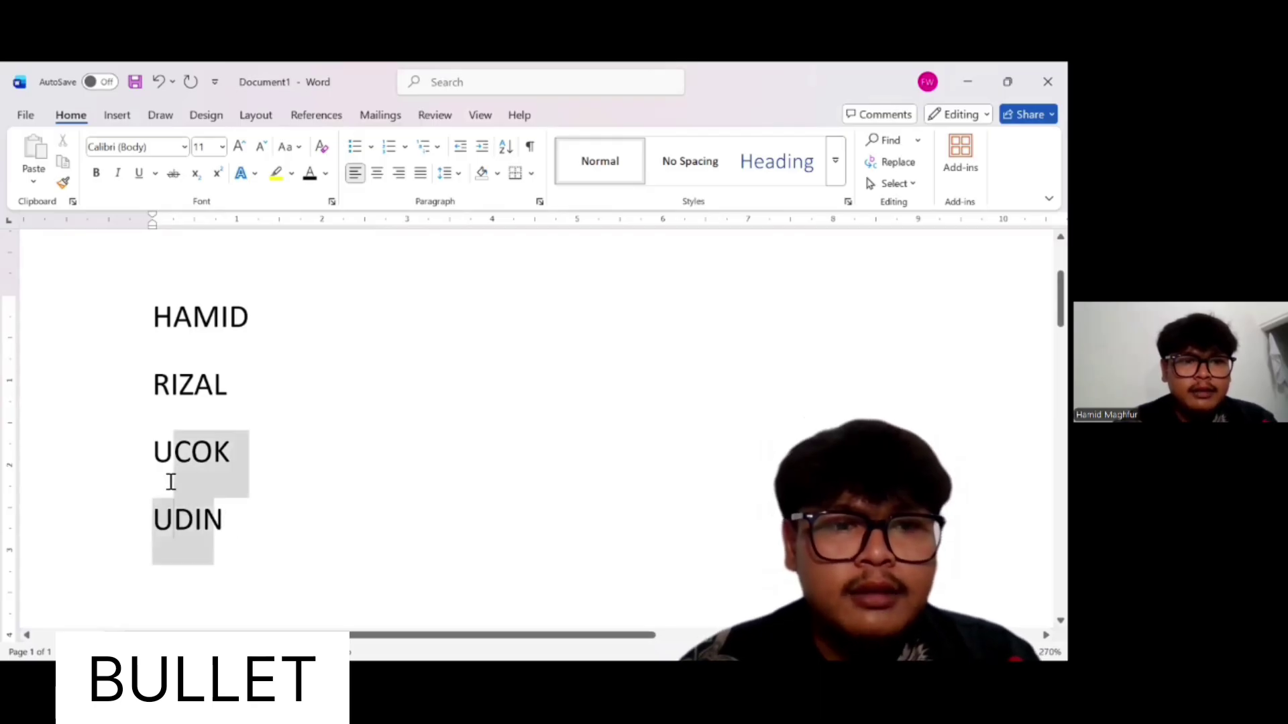
left_click(246, 524)
left_click_drag(246, 523, 149, 302)
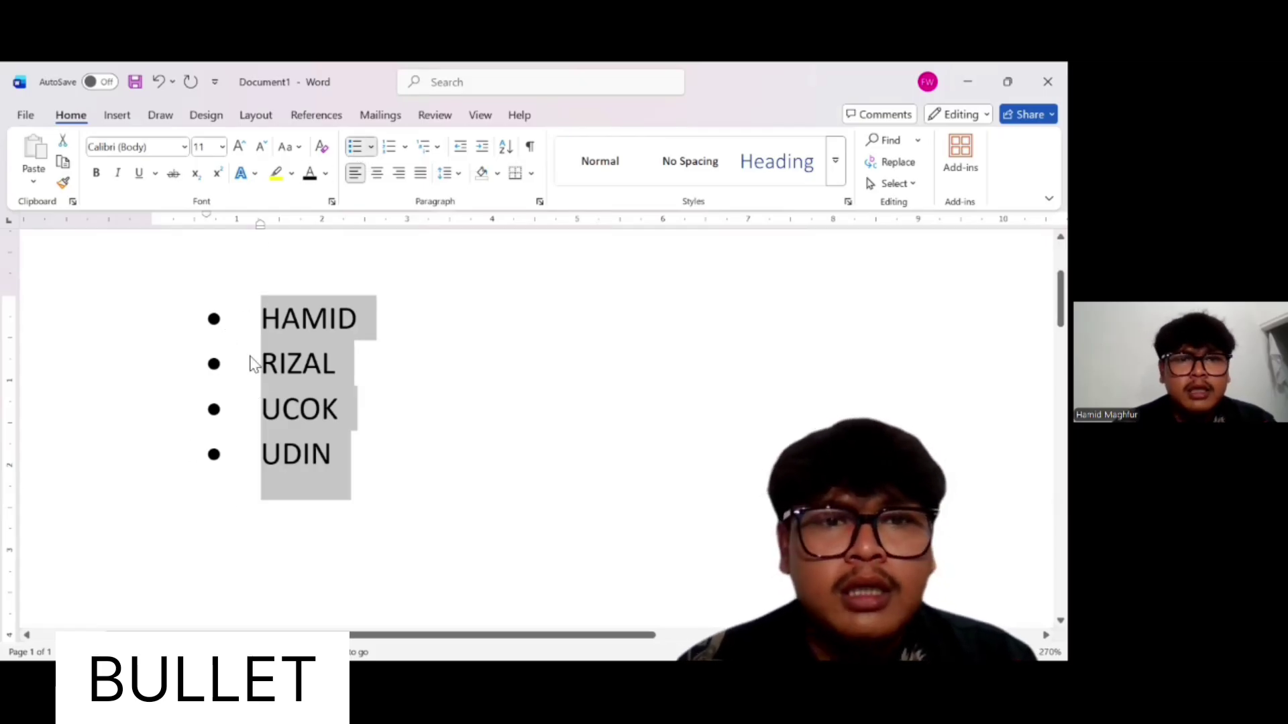
Preview the arrow bullet style on the selected names, and apply the 1., 2., 3. numbering format to the list instead
left_click(369, 149)
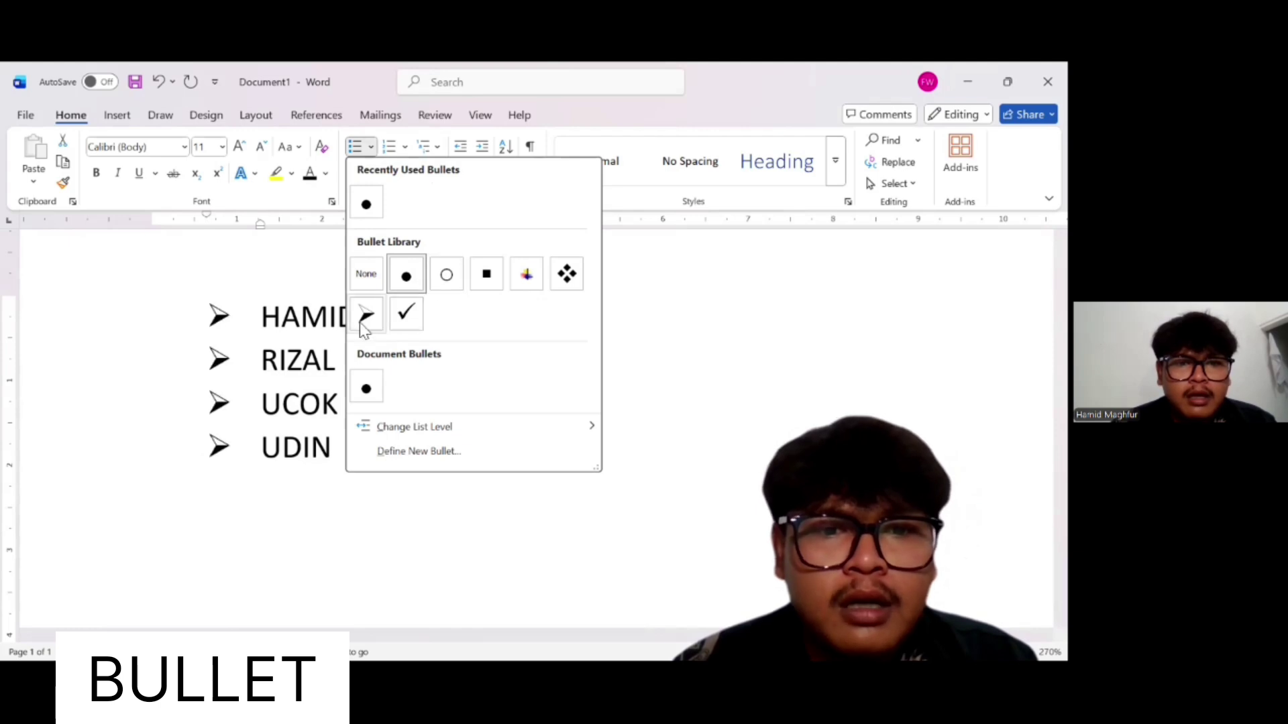
left_click(629, 377)
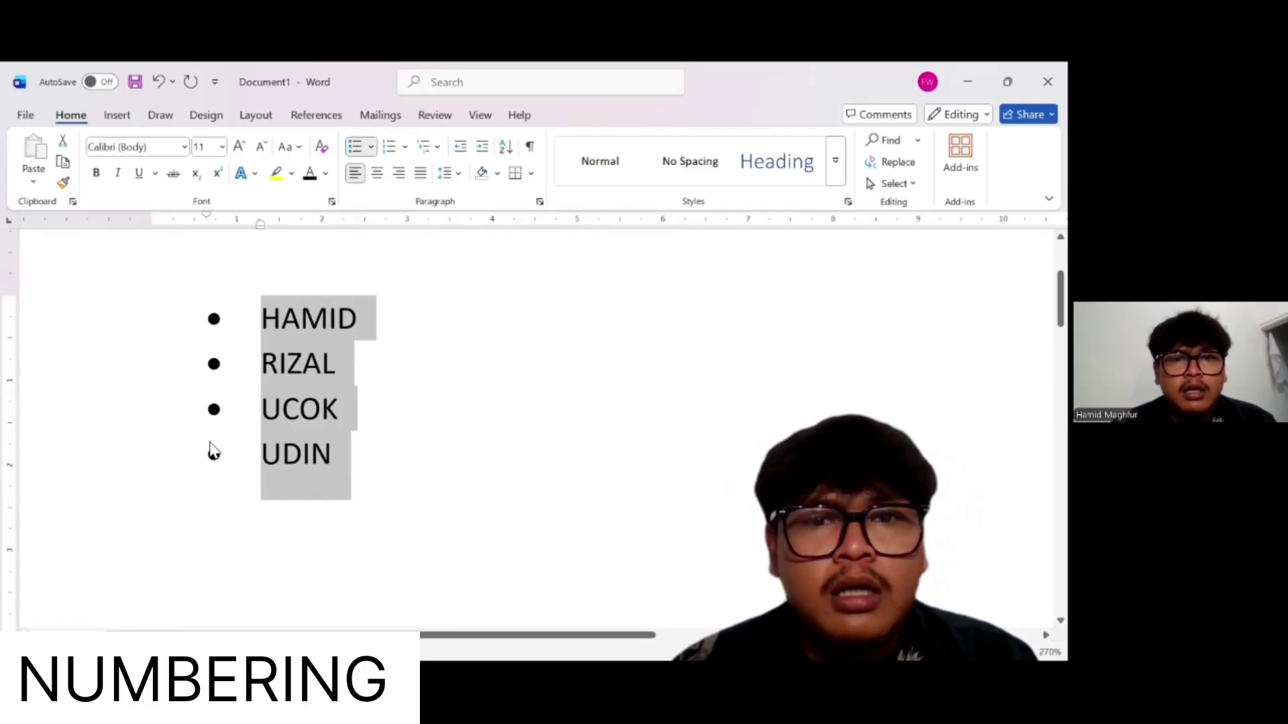
left_click(405, 147)
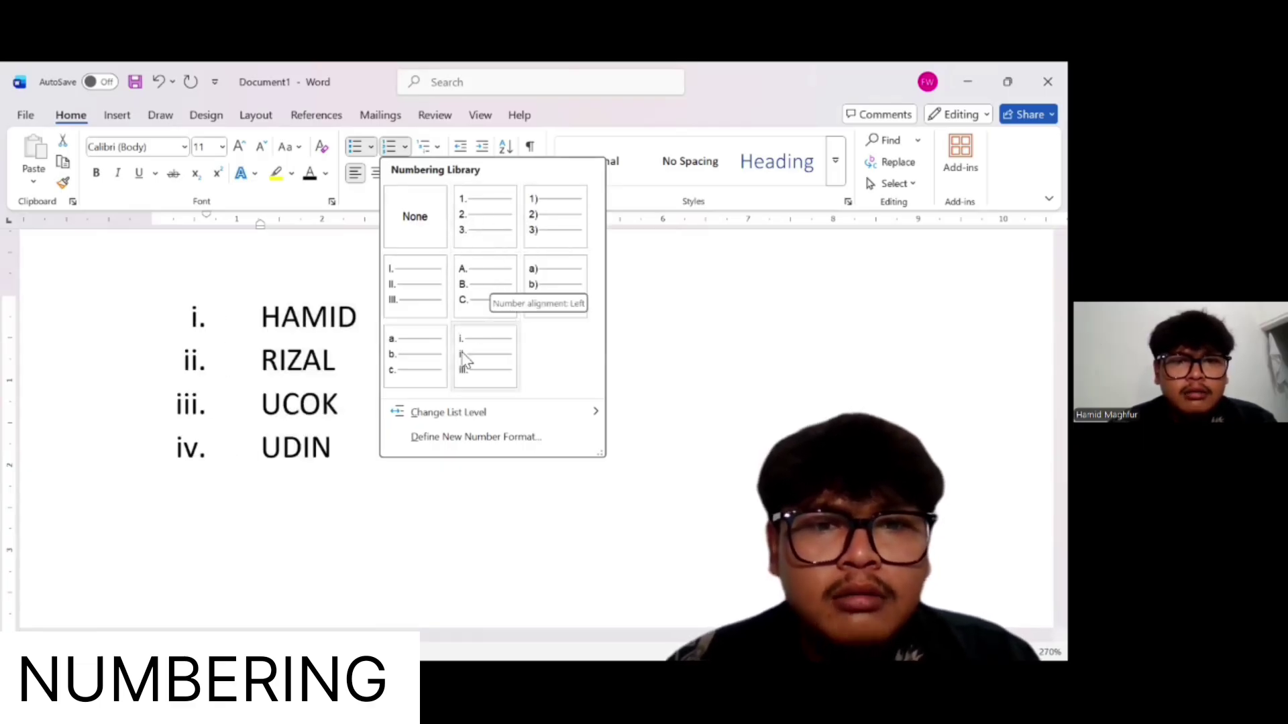
left_click(470, 228)
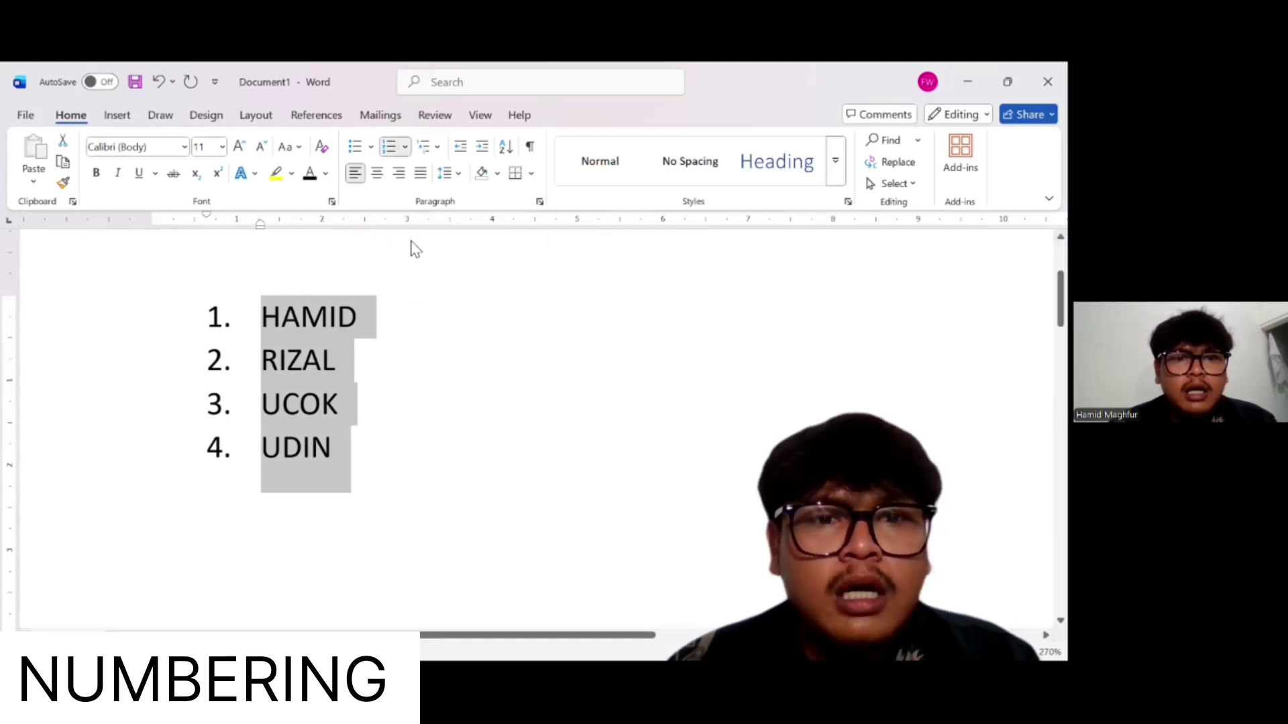
Check the Notepad topic list, return to the Word document, and replace the numbered names with the five topic lines starting "- bullet, numbering dan drop cap"
key("alt+Tab")
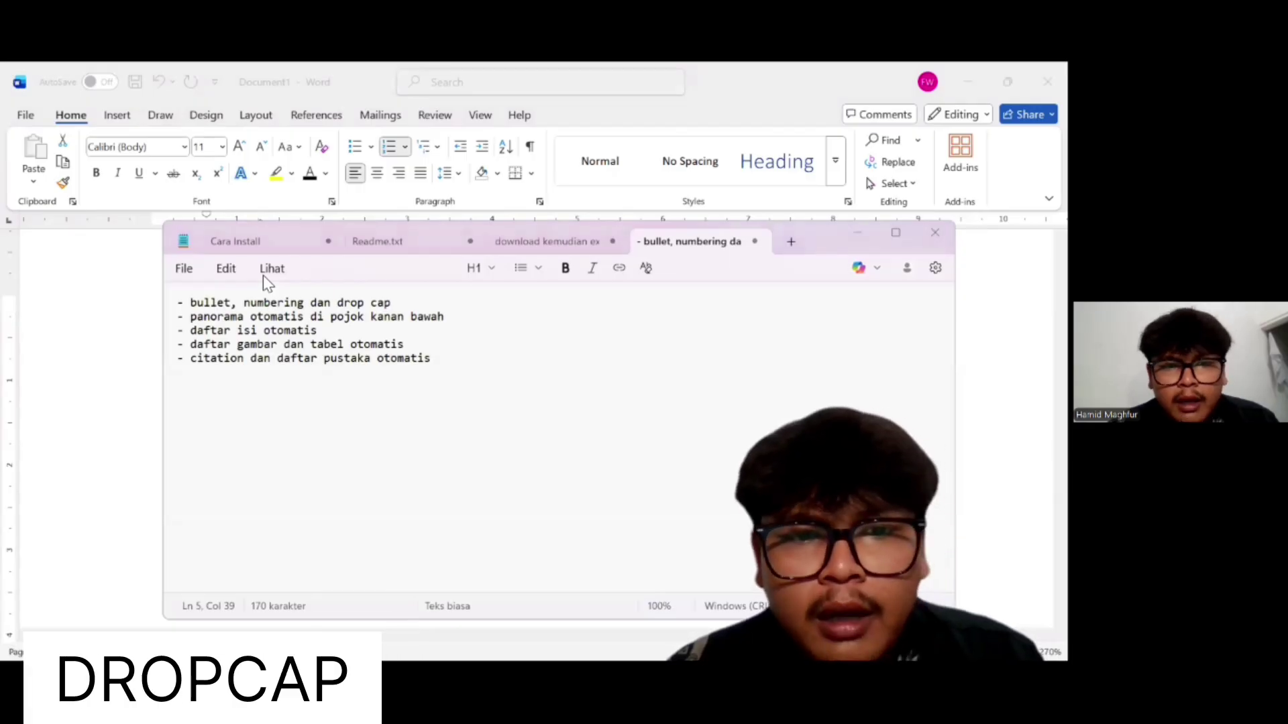
key("alt+Tab")
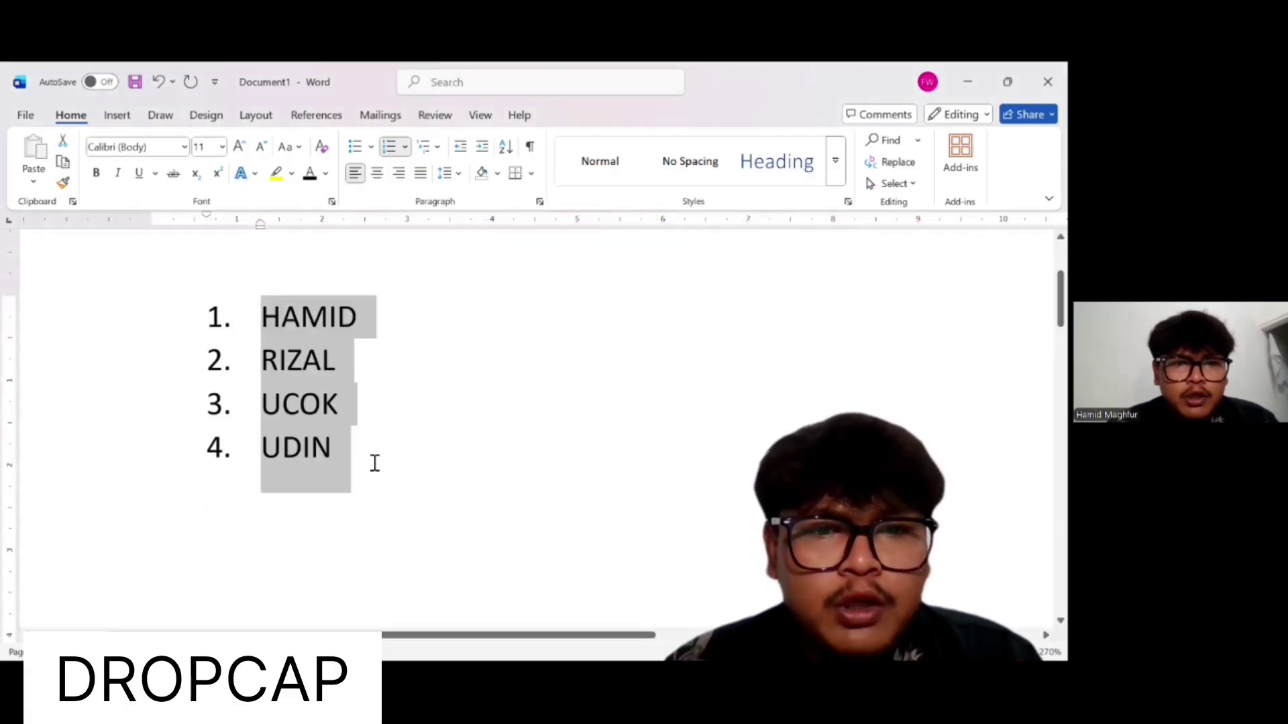
left_click_drag(365, 465, 163, 324)
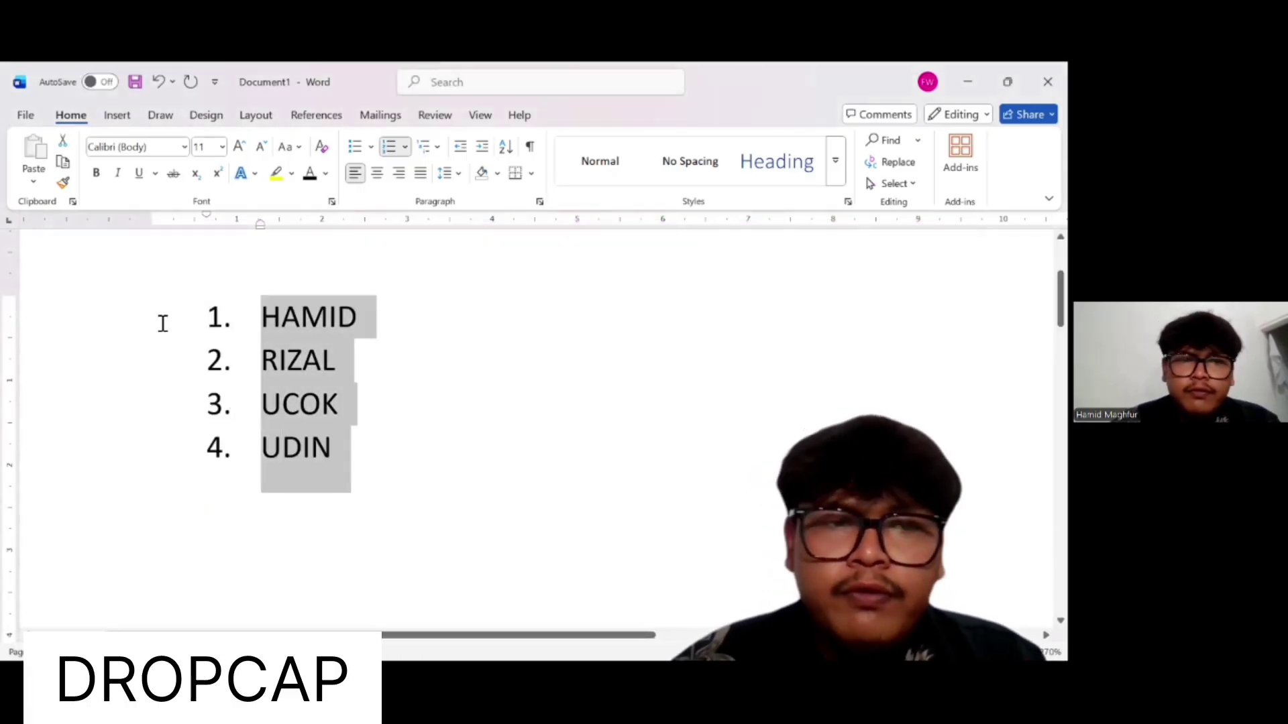
key("BackSpace")
left_click(114, 117)
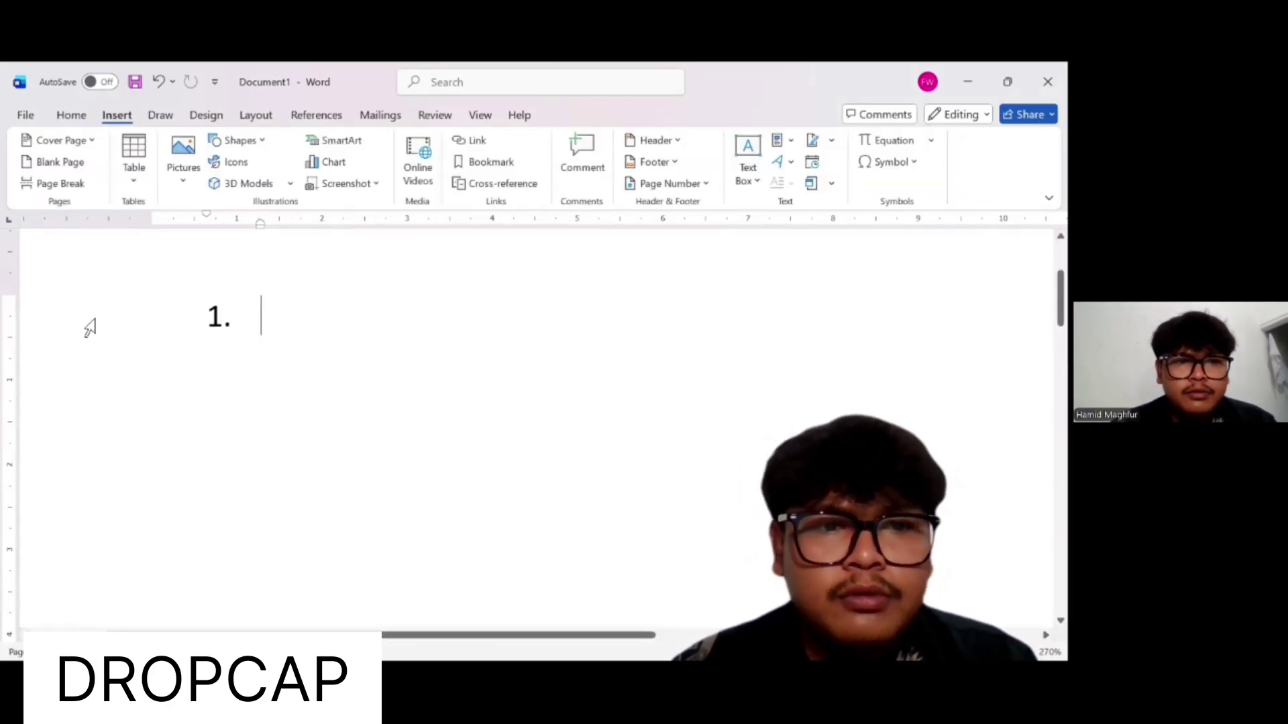
key("BackSpace")
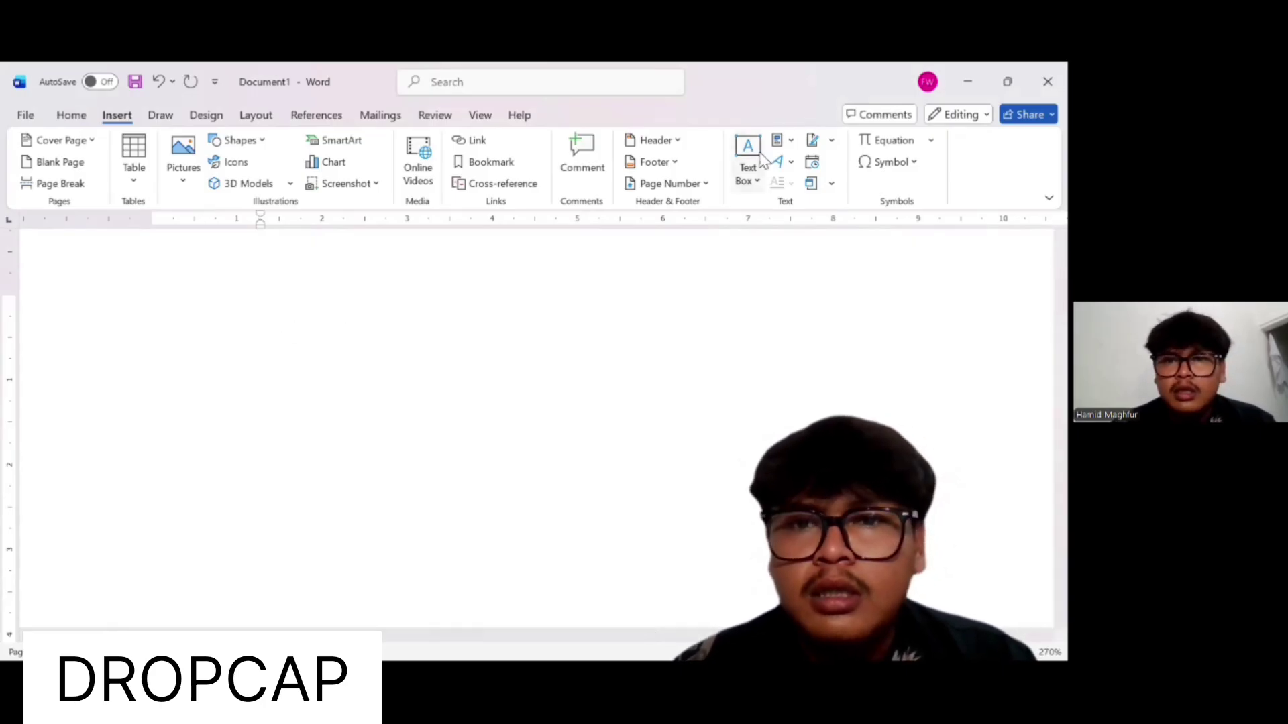
type("- bullet, numbering dan drop cap - panorama otomatis di pojok kanan bawah - daftar isi otomatis - daftar gambar dan tabel otomatis - citation dan daftar pustaka otomatis")
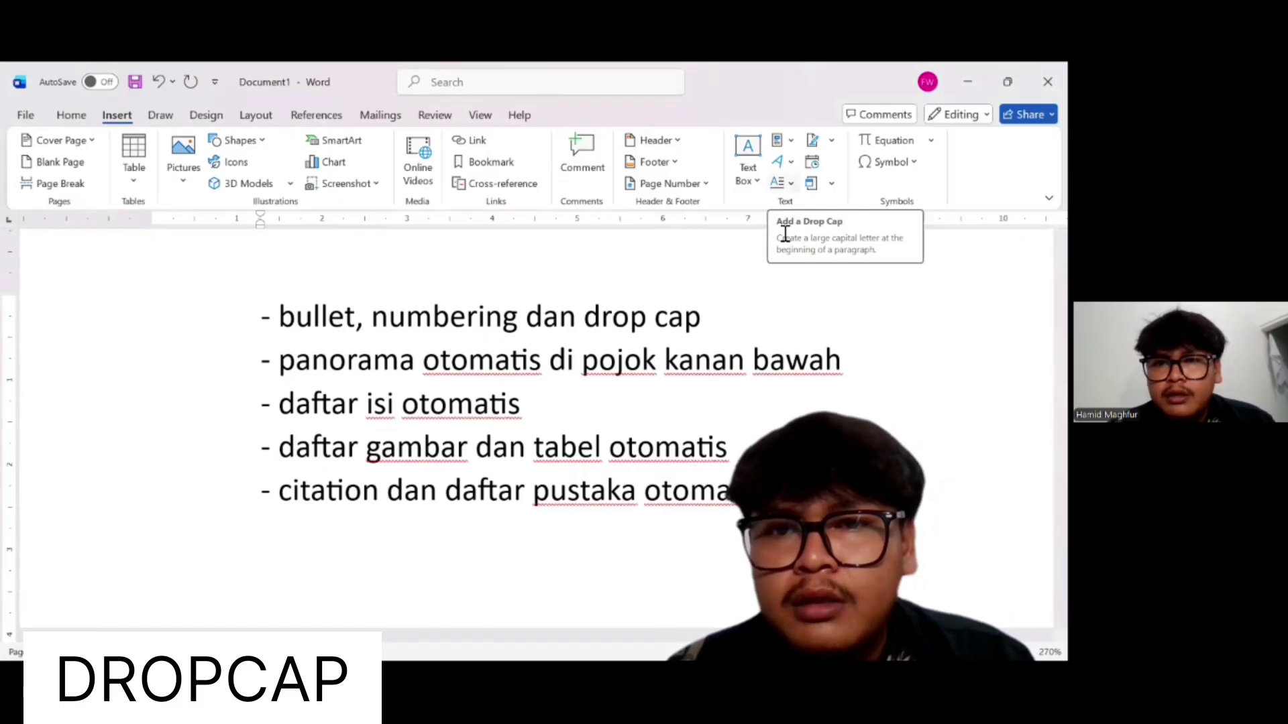
Apply the Dropped drop cap style to the topic text and stretch the drop cap frame's upper edge upward
left_click_drag(703, 509, 332, 370)
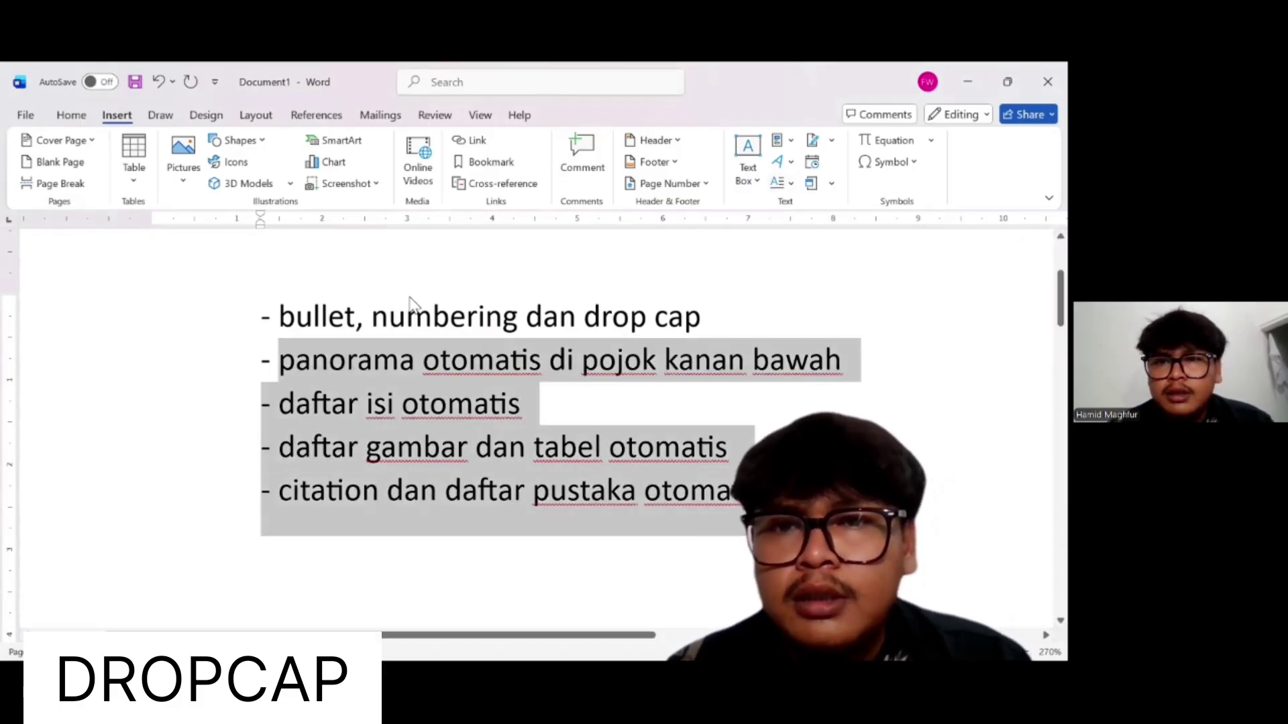
key("ctrl+a")
left_click(782, 183)
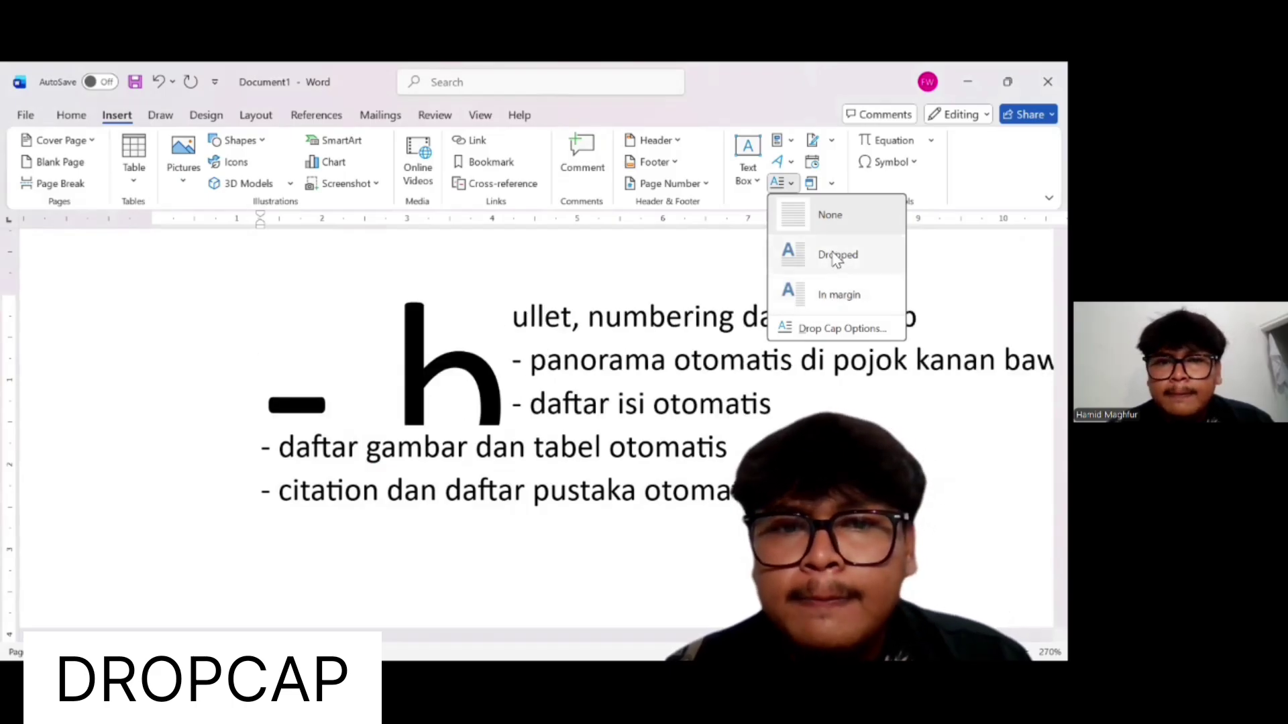
left_click(836, 260)
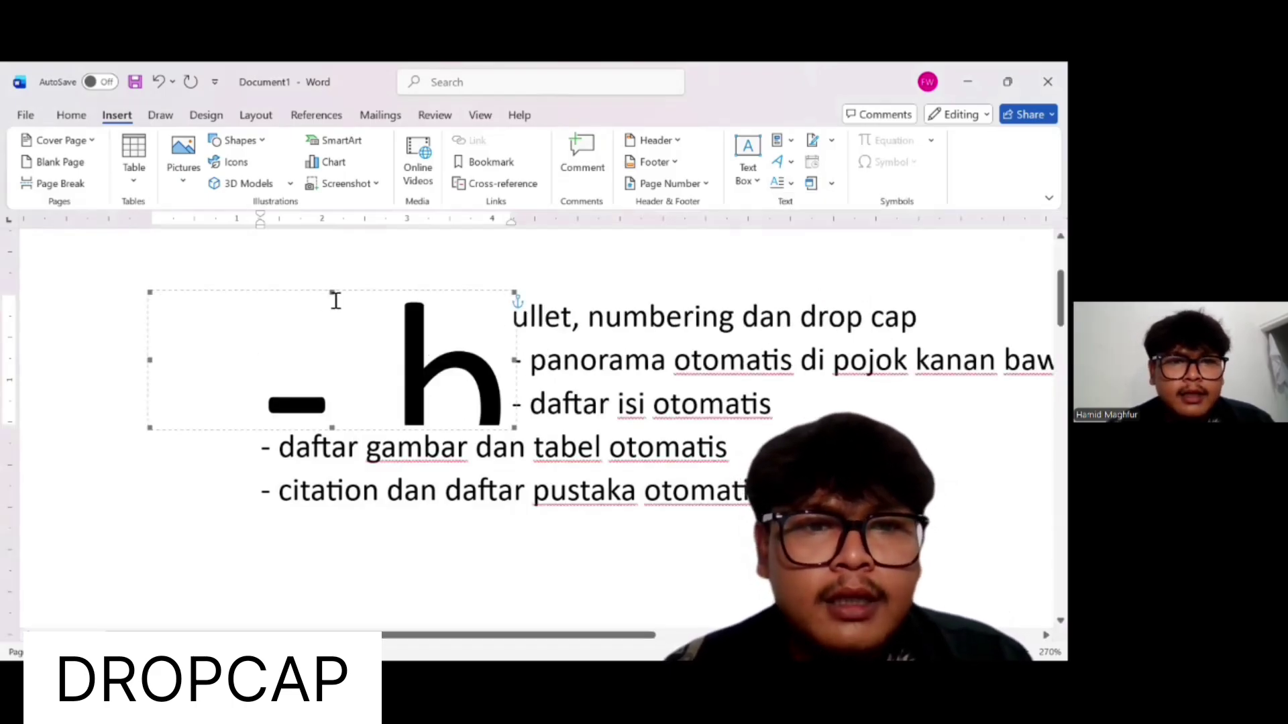
left_click_drag(332, 293, 339, 264)
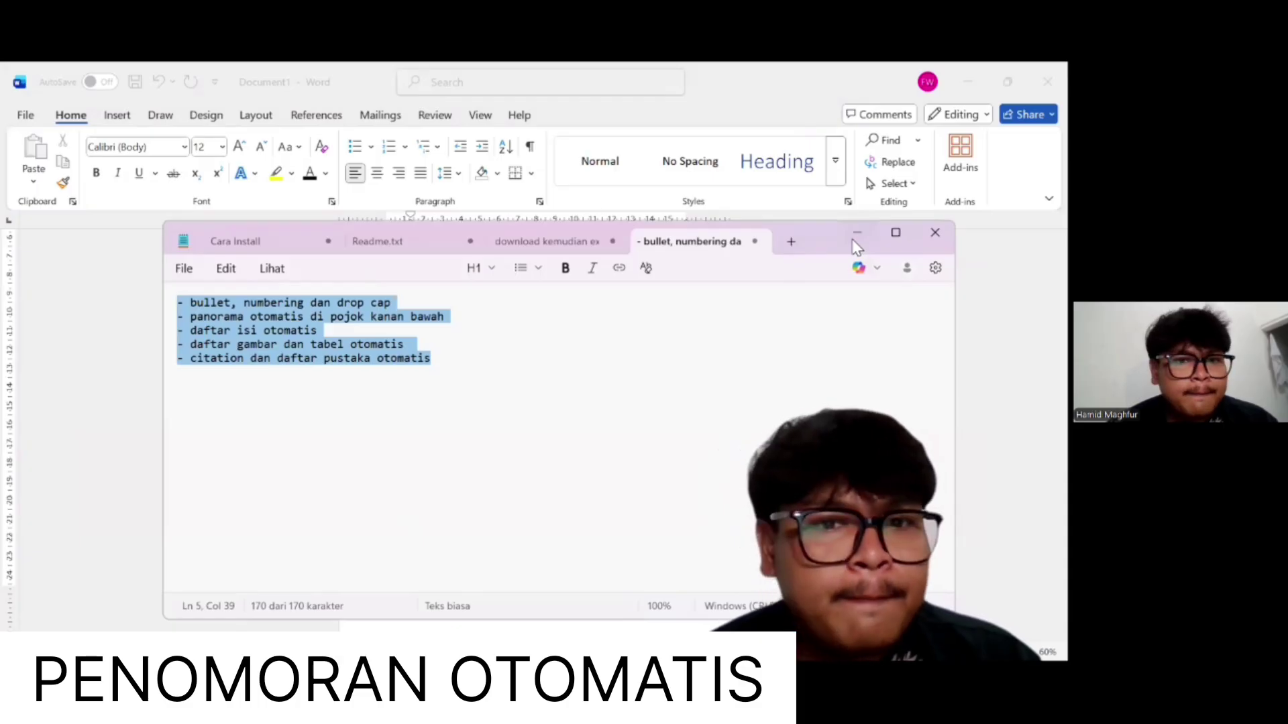
Return from Notepad to the Word document, insert a Plain Number 1 page number at the bottom of the page, and close the footer
left_click(584, 208)
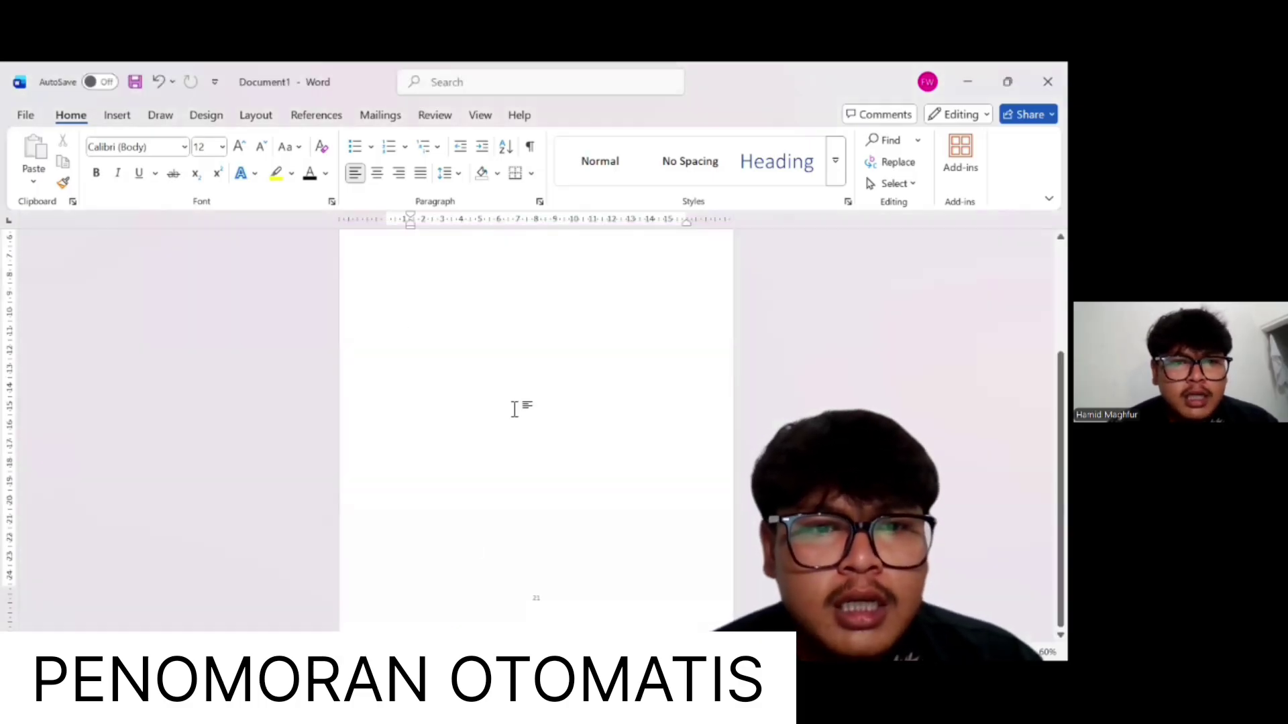
scroll(515, 407, "up", 5)
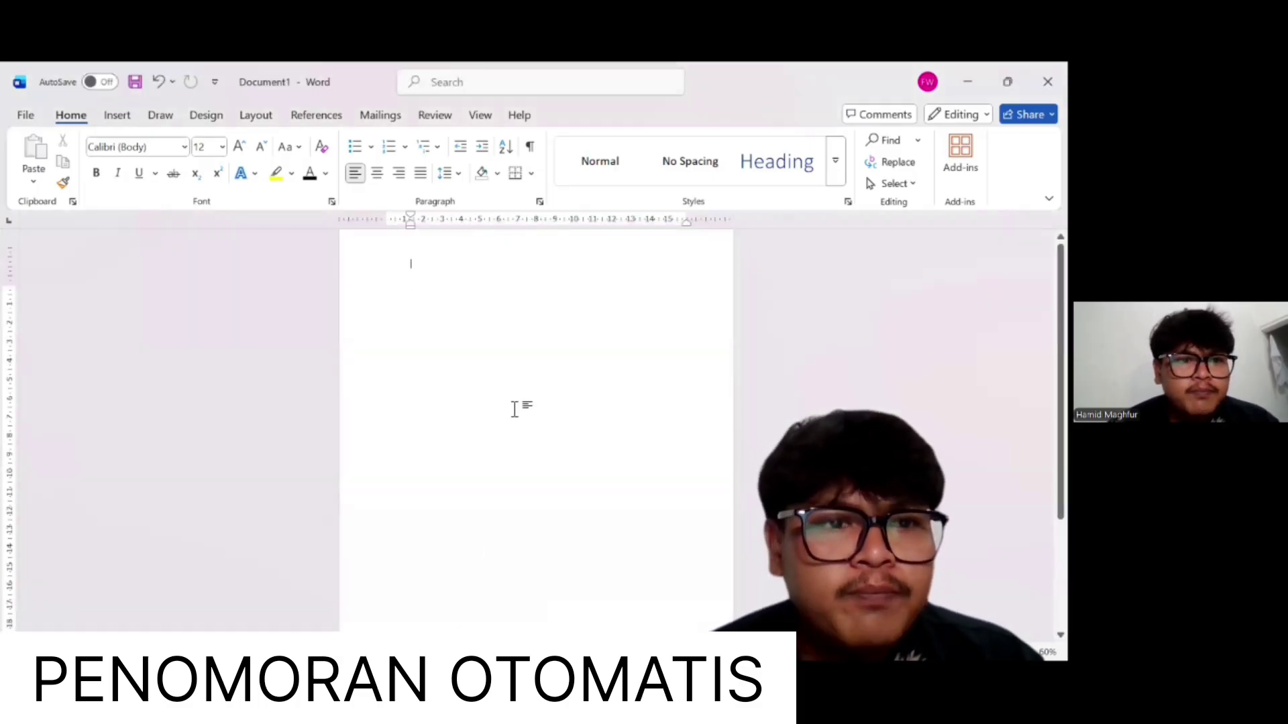
left_click(118, 118)
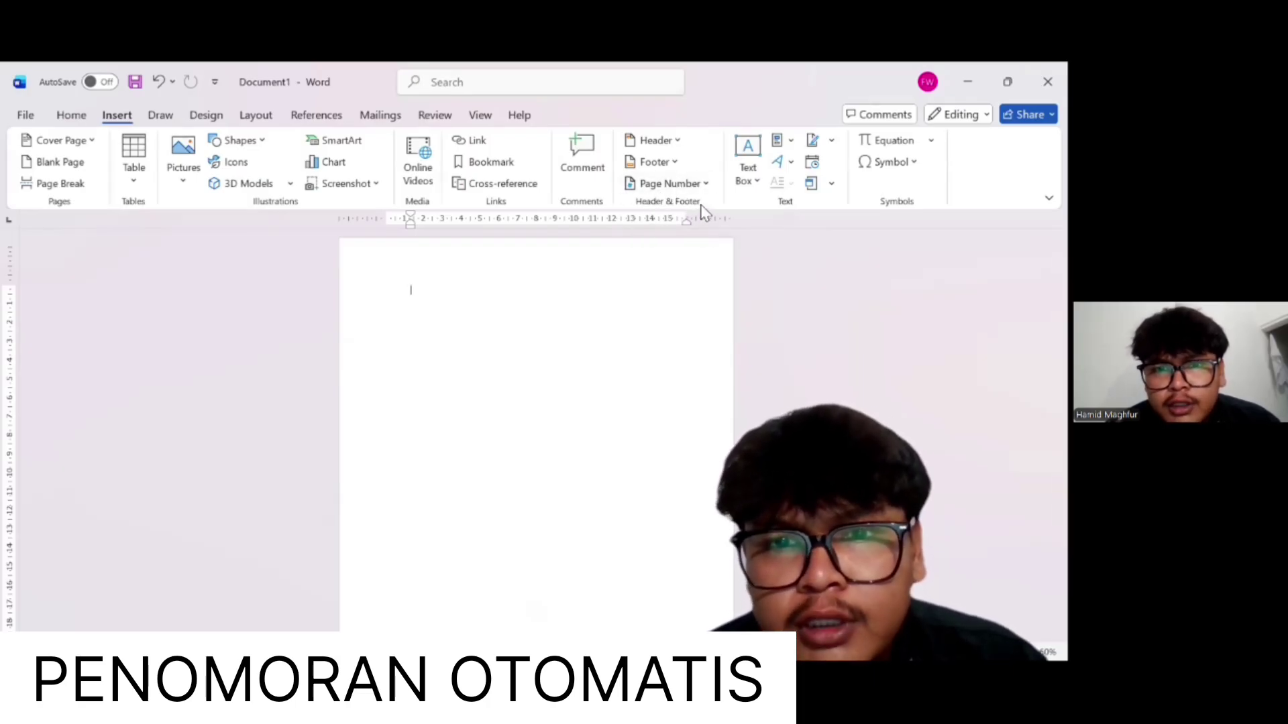
left_click(681, 185)
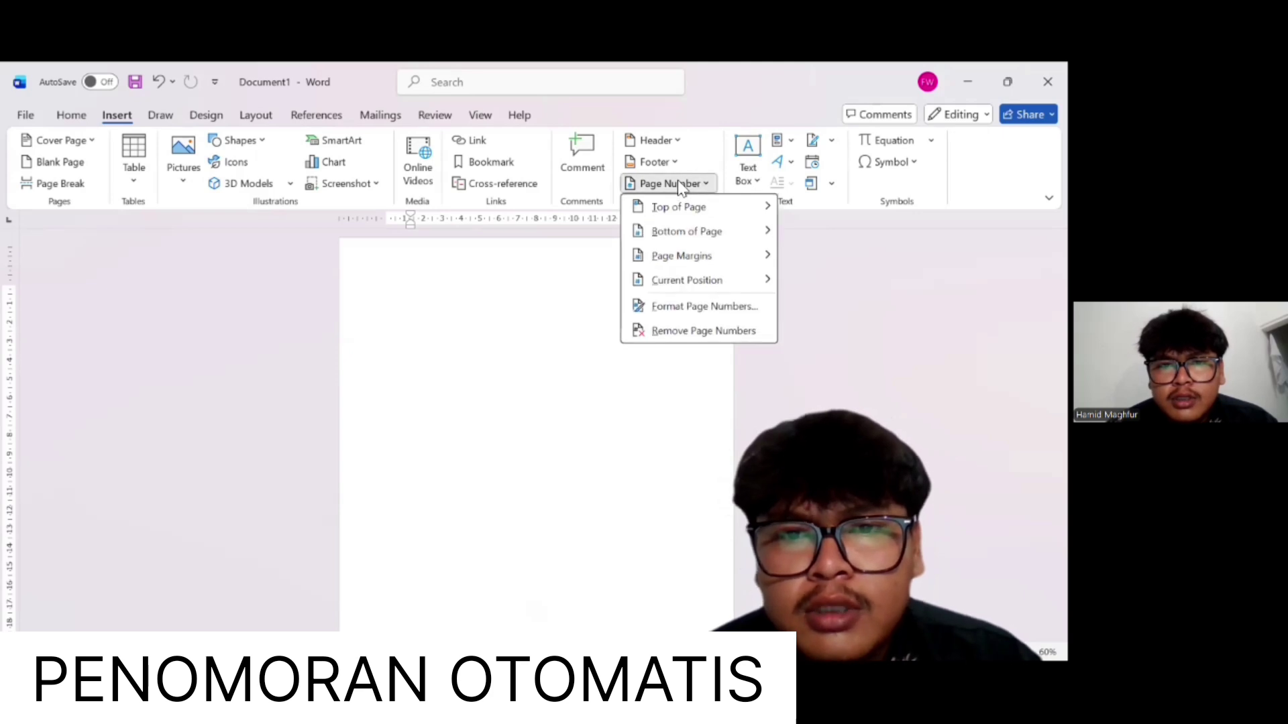
mouse_move(687, 240)
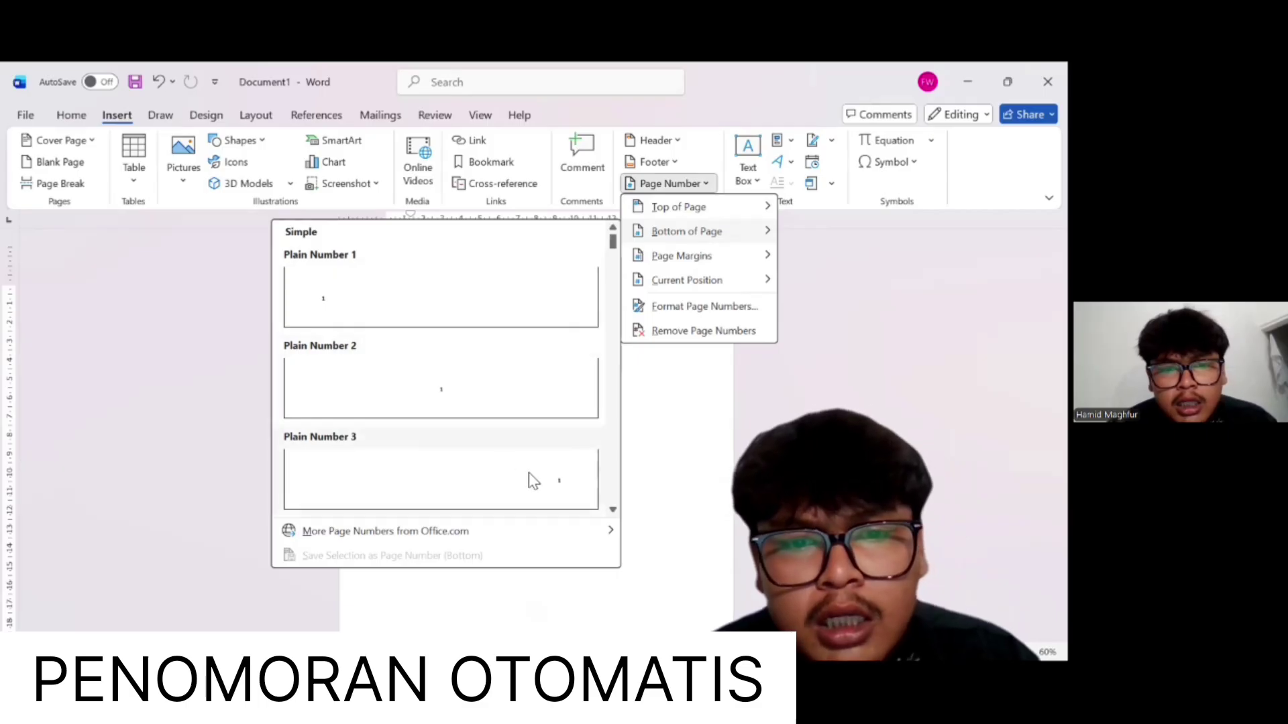
left_click(421, 314)
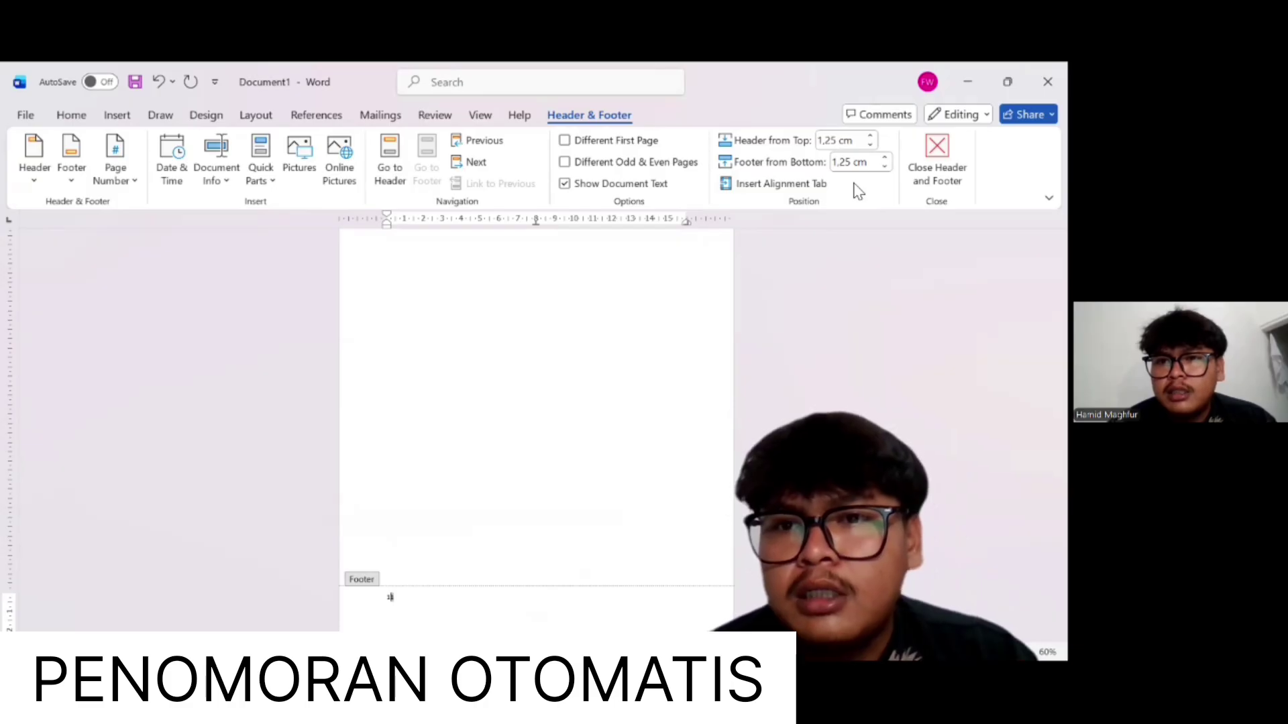
left_click(943, 173)
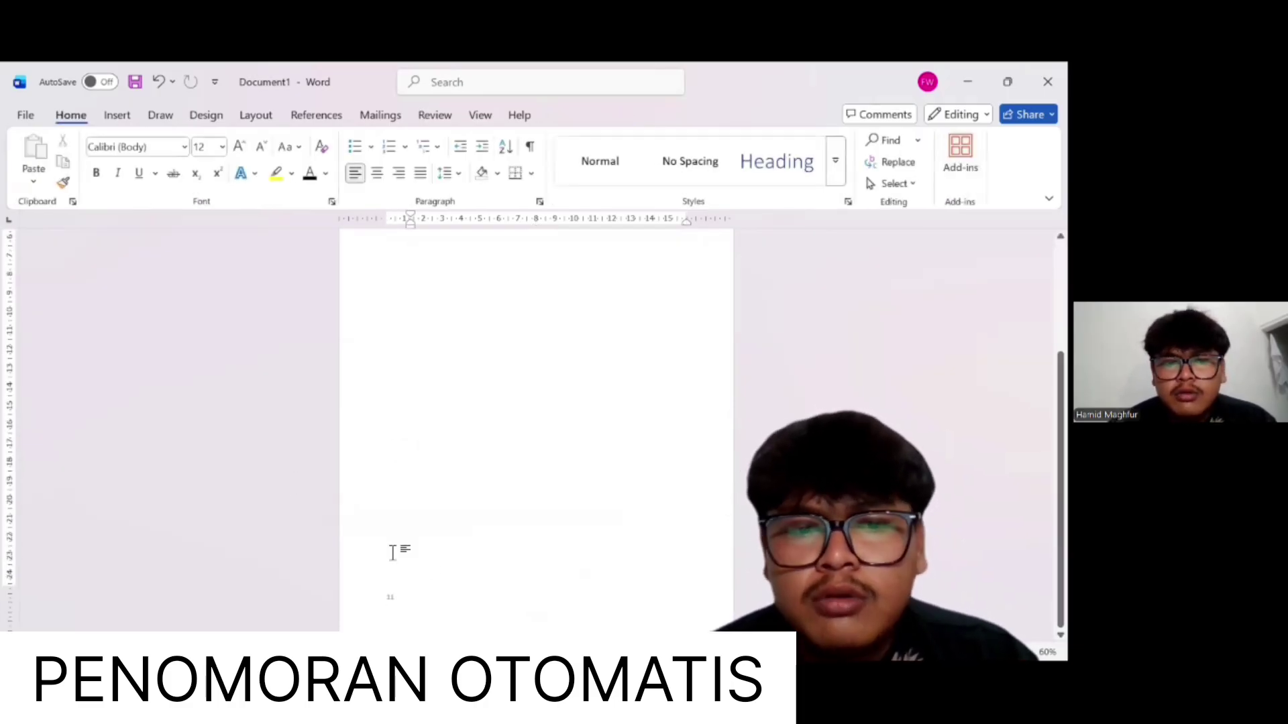
scroll(424, 625, "up", 7)
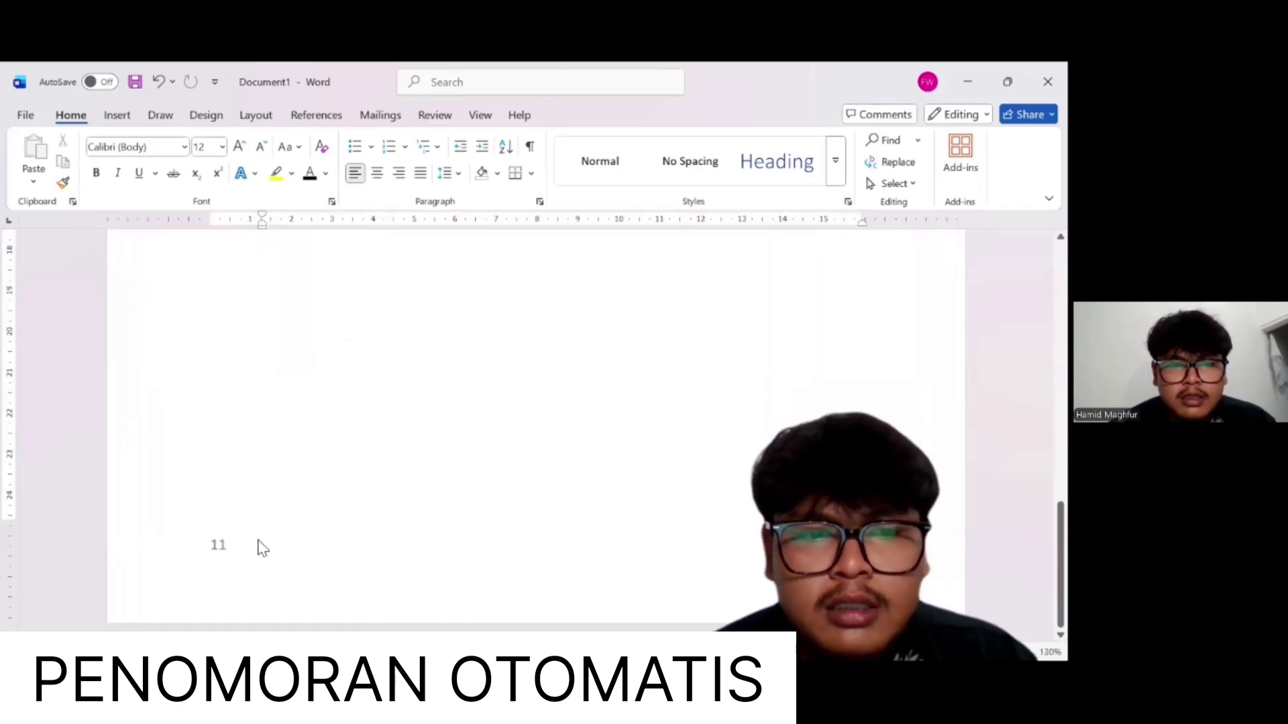
scroll(255, 546, "down", 5)
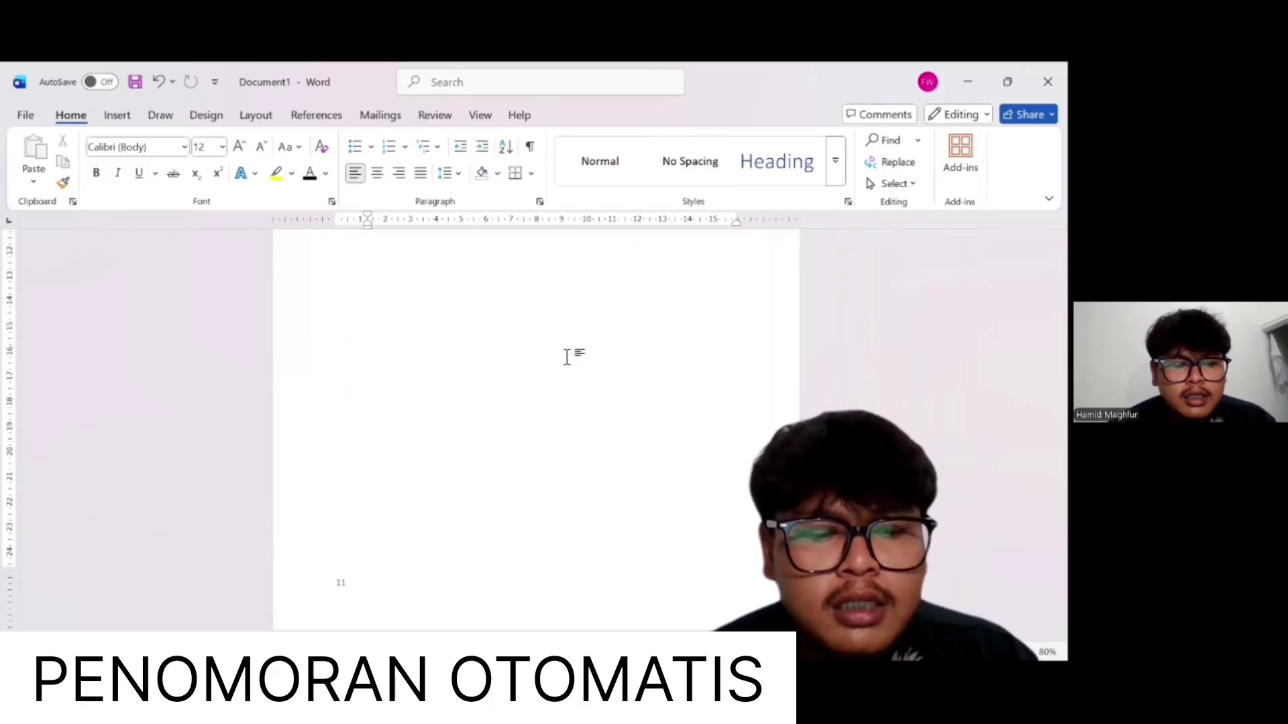
Insert a centred Plain Number 2 page number at the bottom of the page and close the footer
scroll(576, 352, "down", 1)
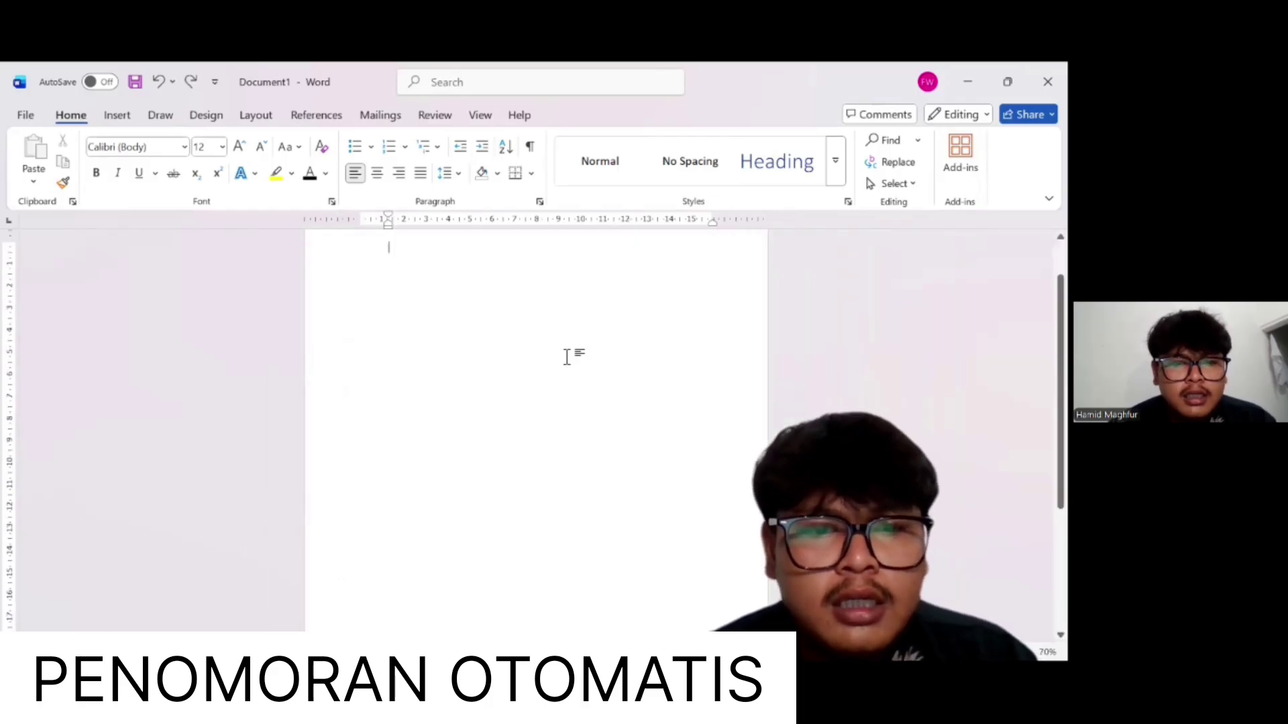
left_click(117, 115)
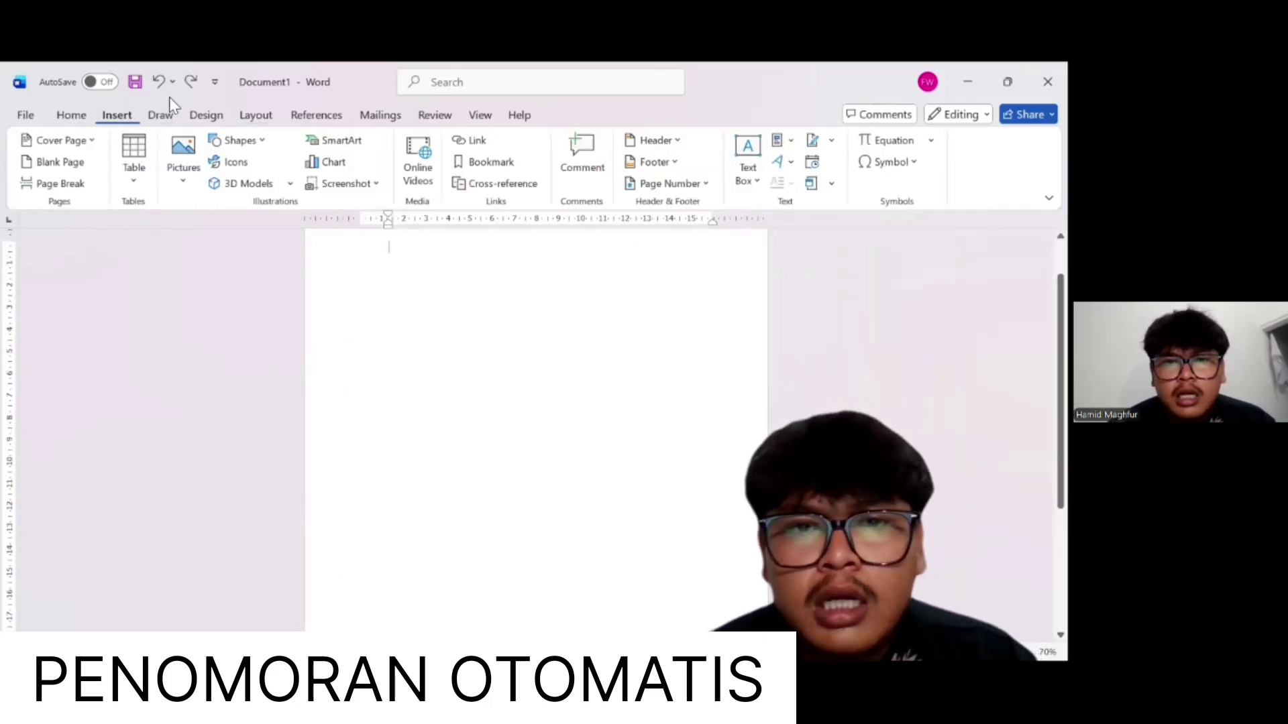
left_click(674, 188)
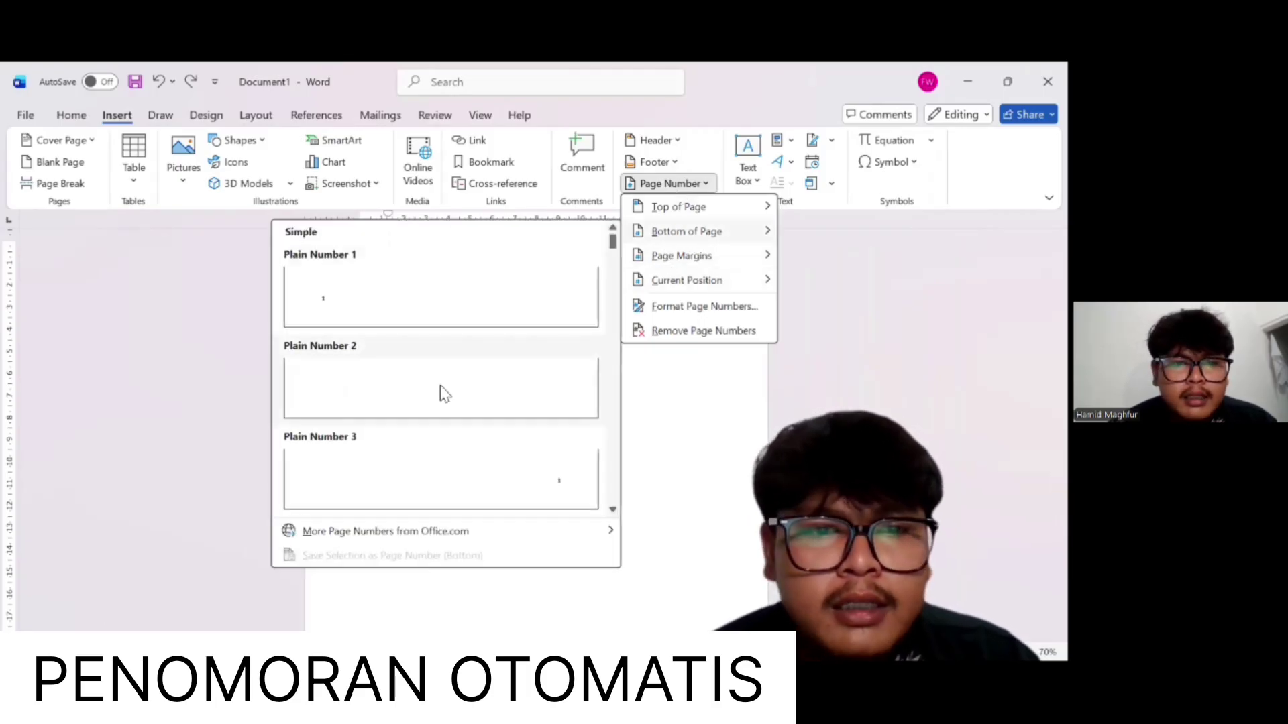
left_click(441, 391)
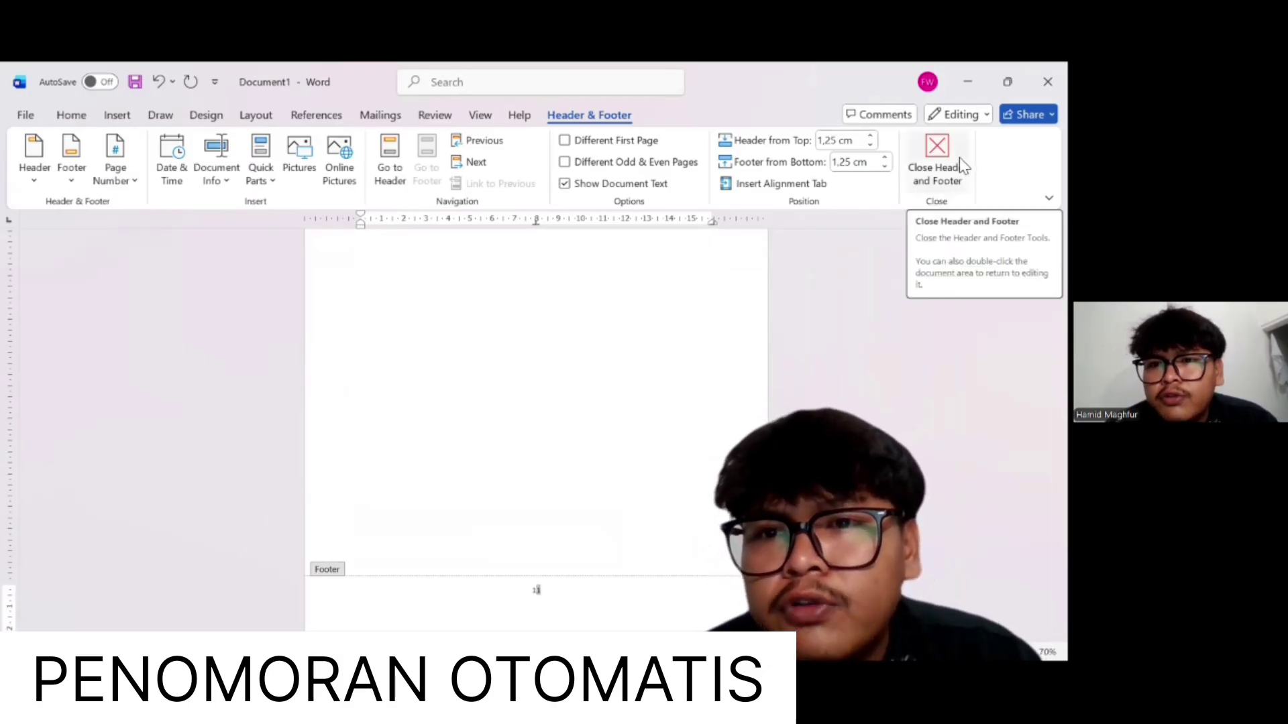
left_click(937, 161)
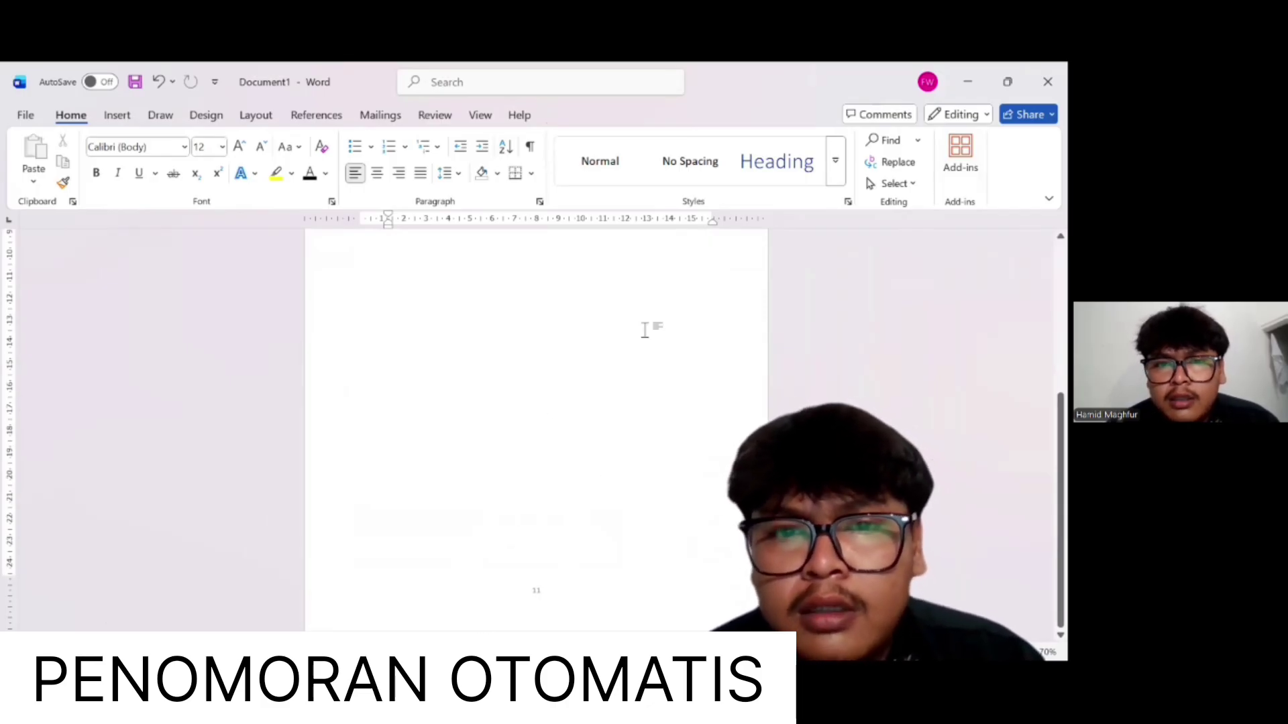
scroll(647, 331, "up", 3)
Return from Notepad to the Word document and look over the chapter and section headings of the sample paper
left_click(120, 116)
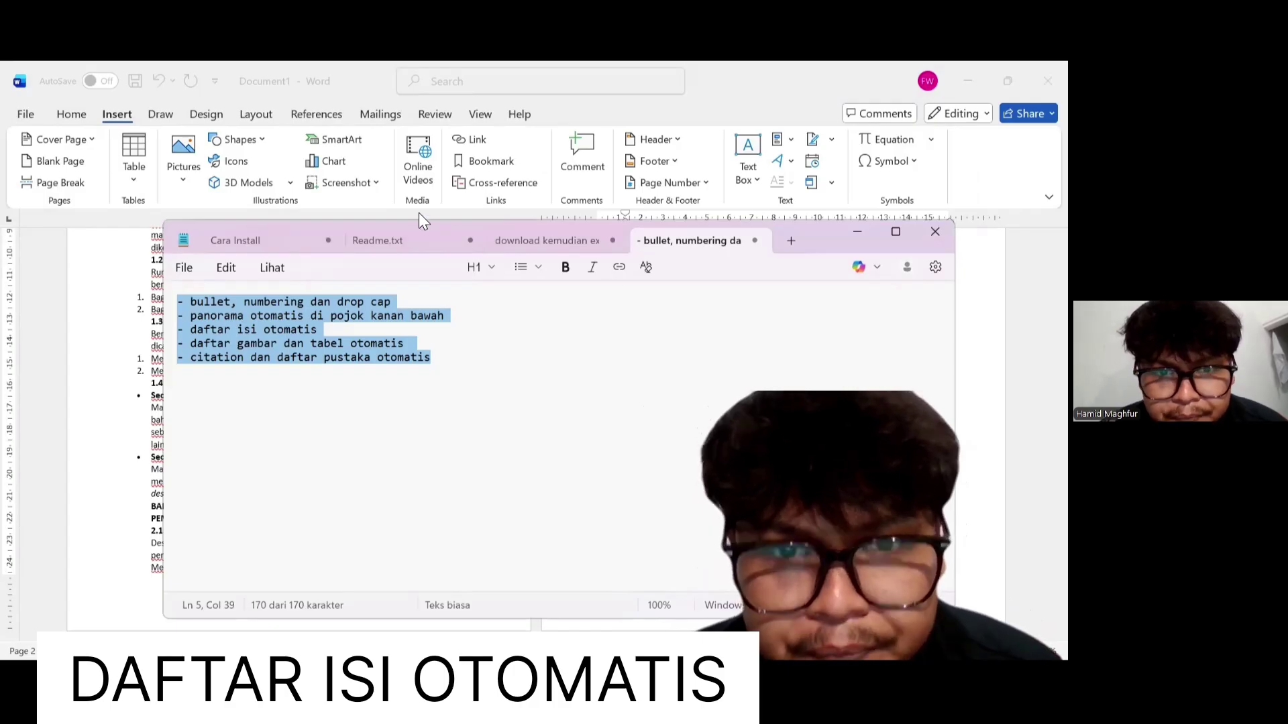
left_click(97, 320)
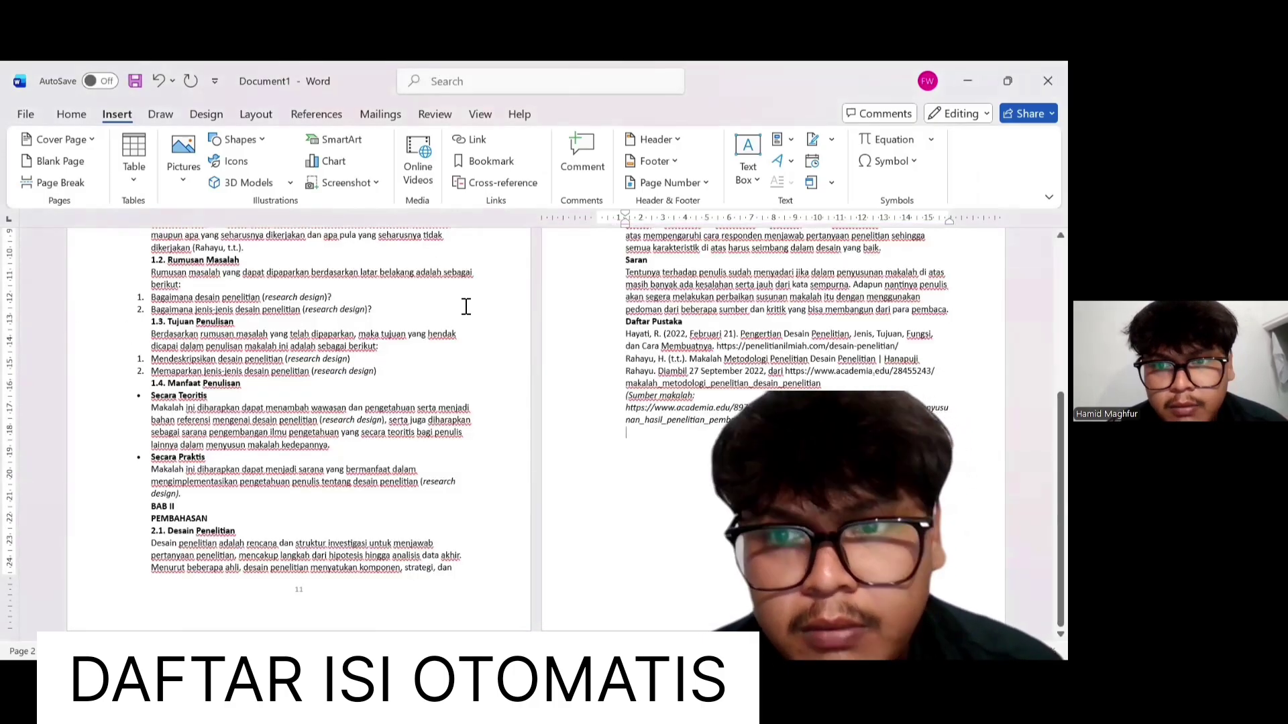
scroll(466, 307, "up", 7)
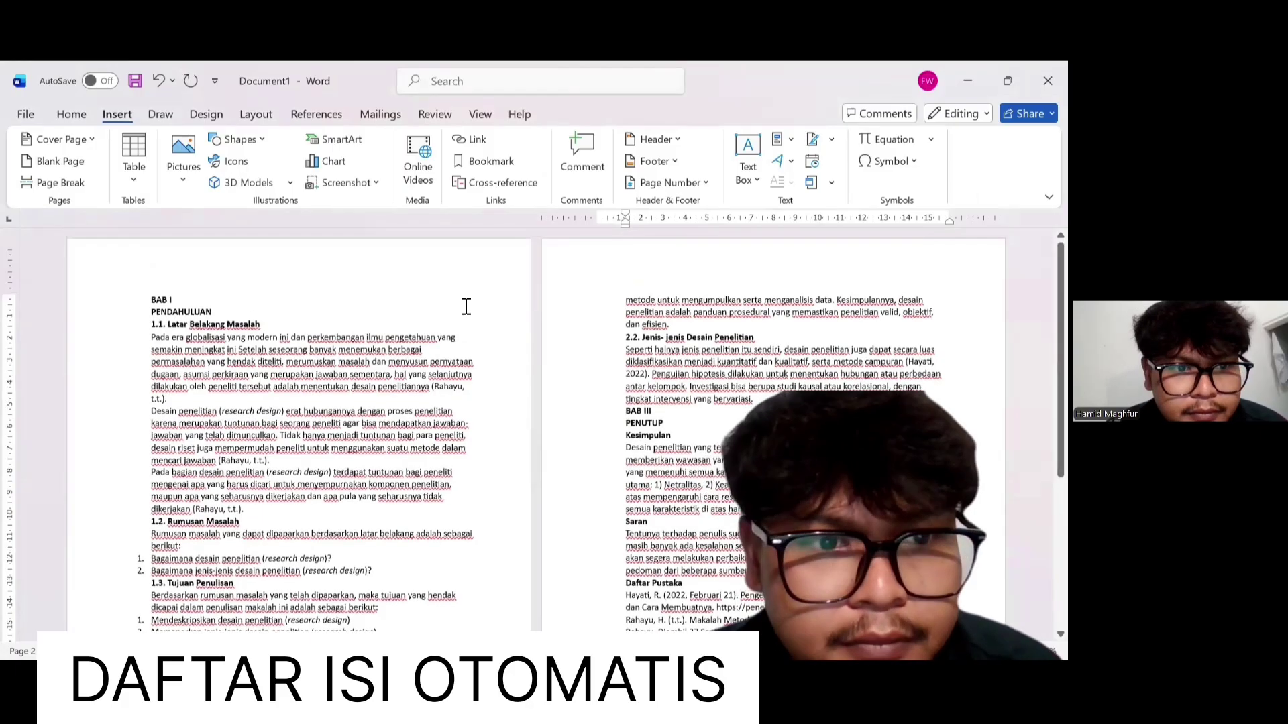
scroll(466, 307, "down", 1)
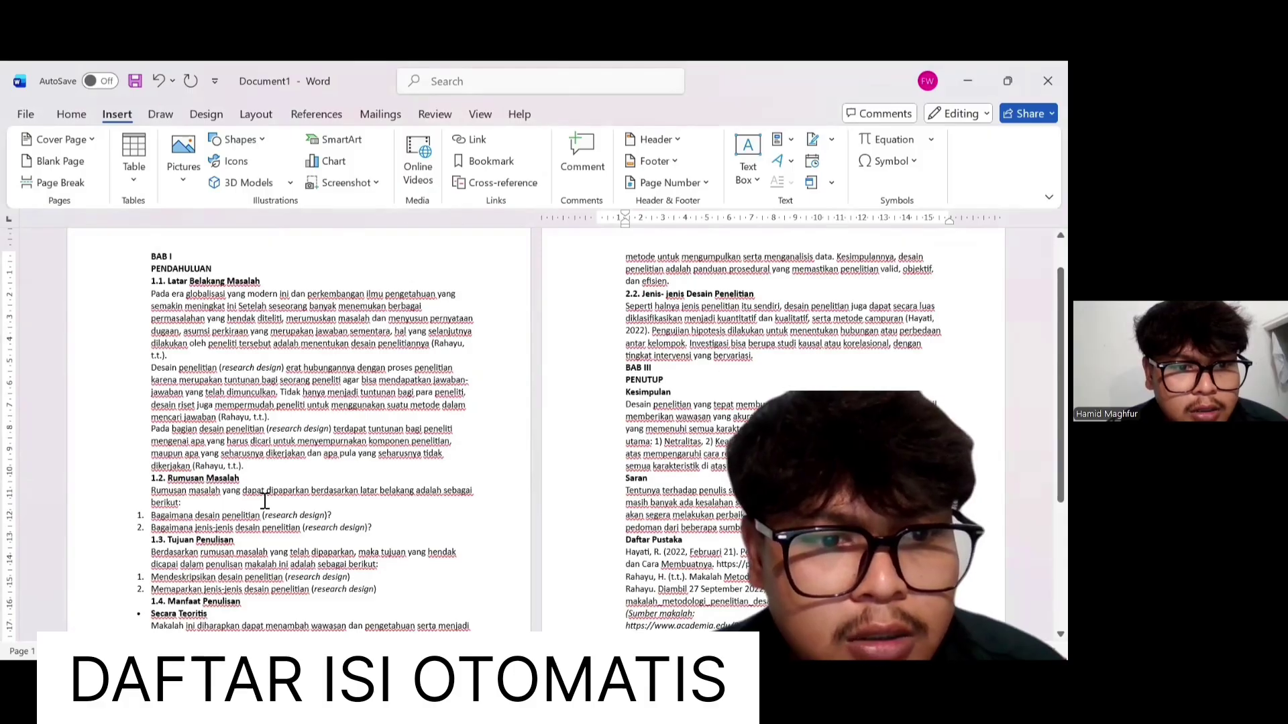
scroll(388, 439, "down", 1)
scroll(389, 439, "down", 1)
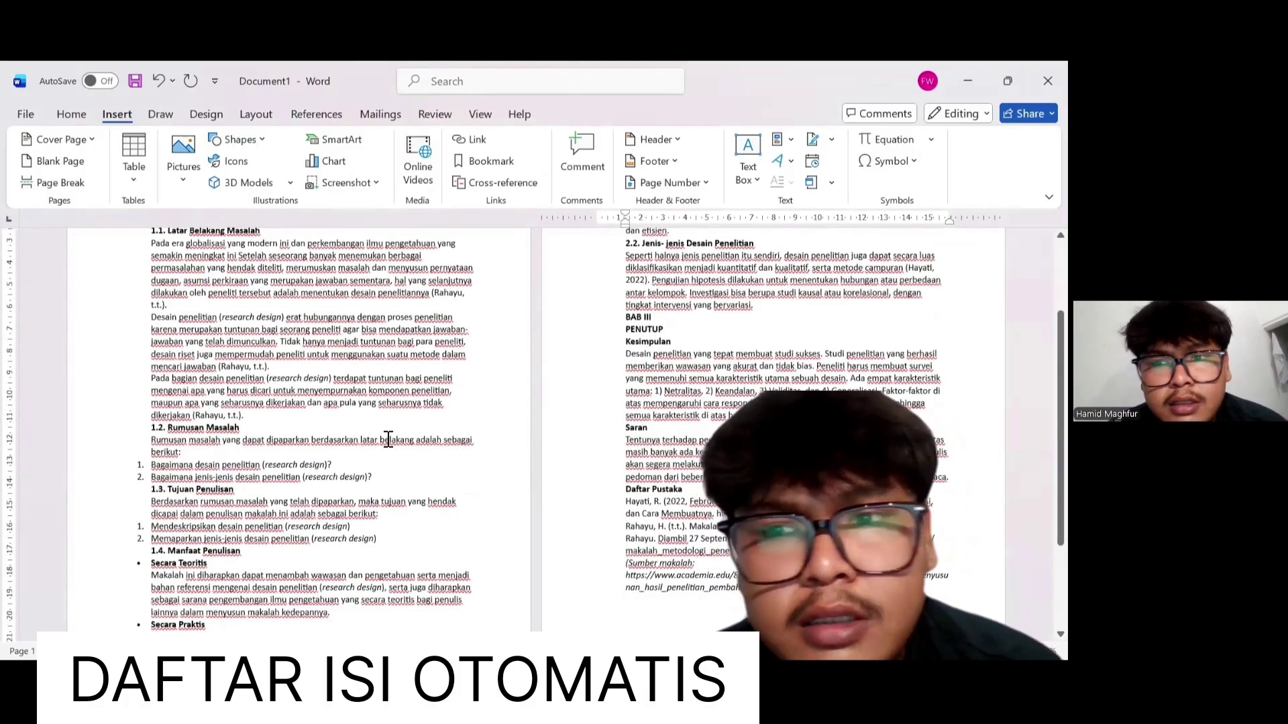
scroll(155, 300, "up", 2)
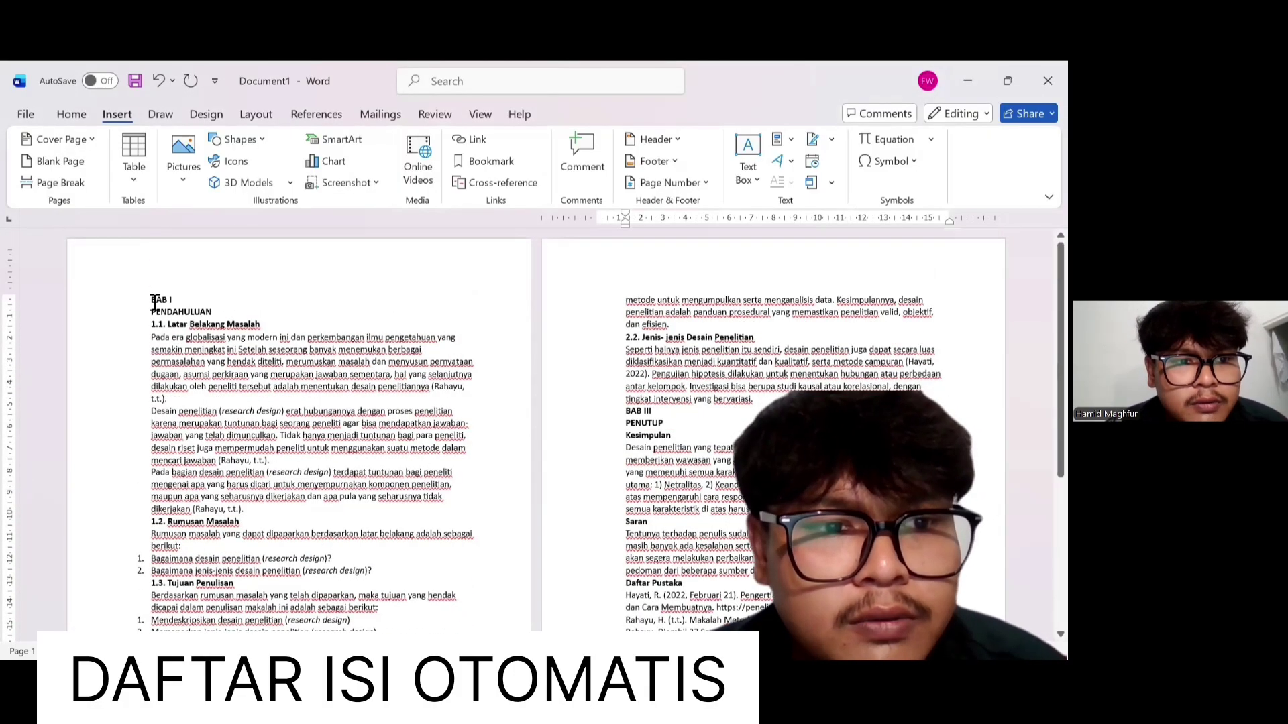
double_click(166, 299)
double_click(124, 289)
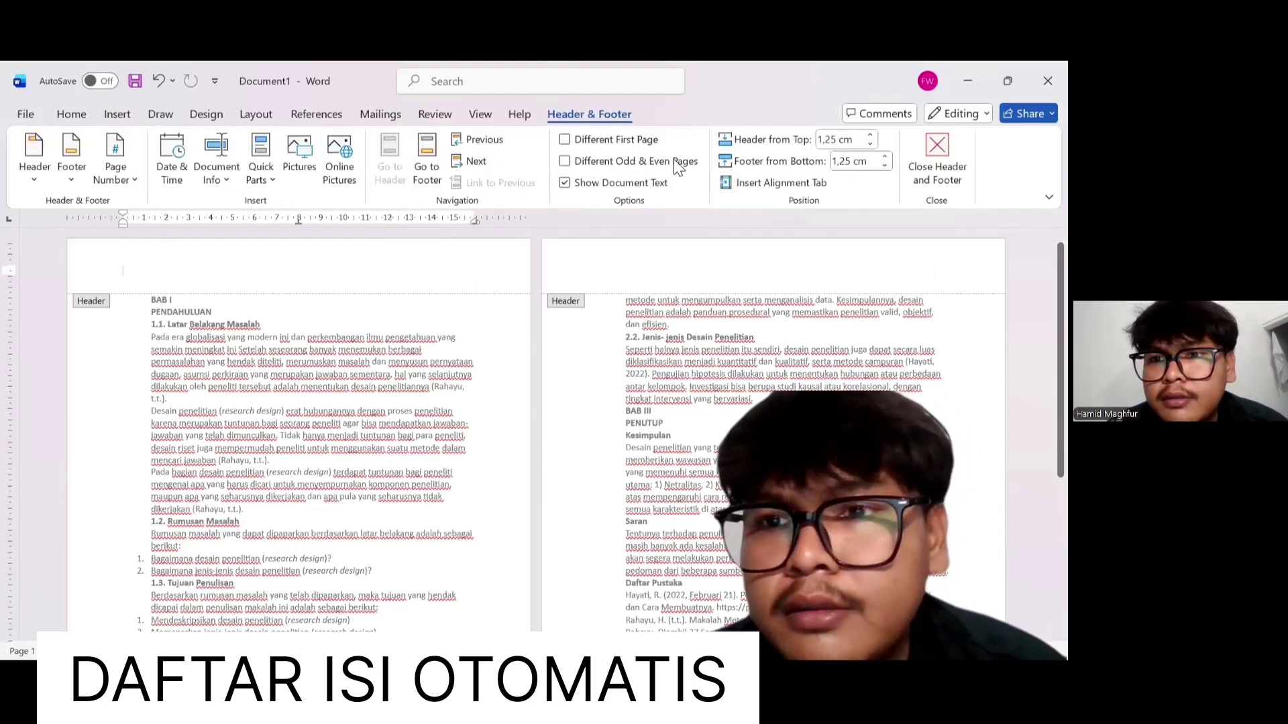
left_click(937, 155)
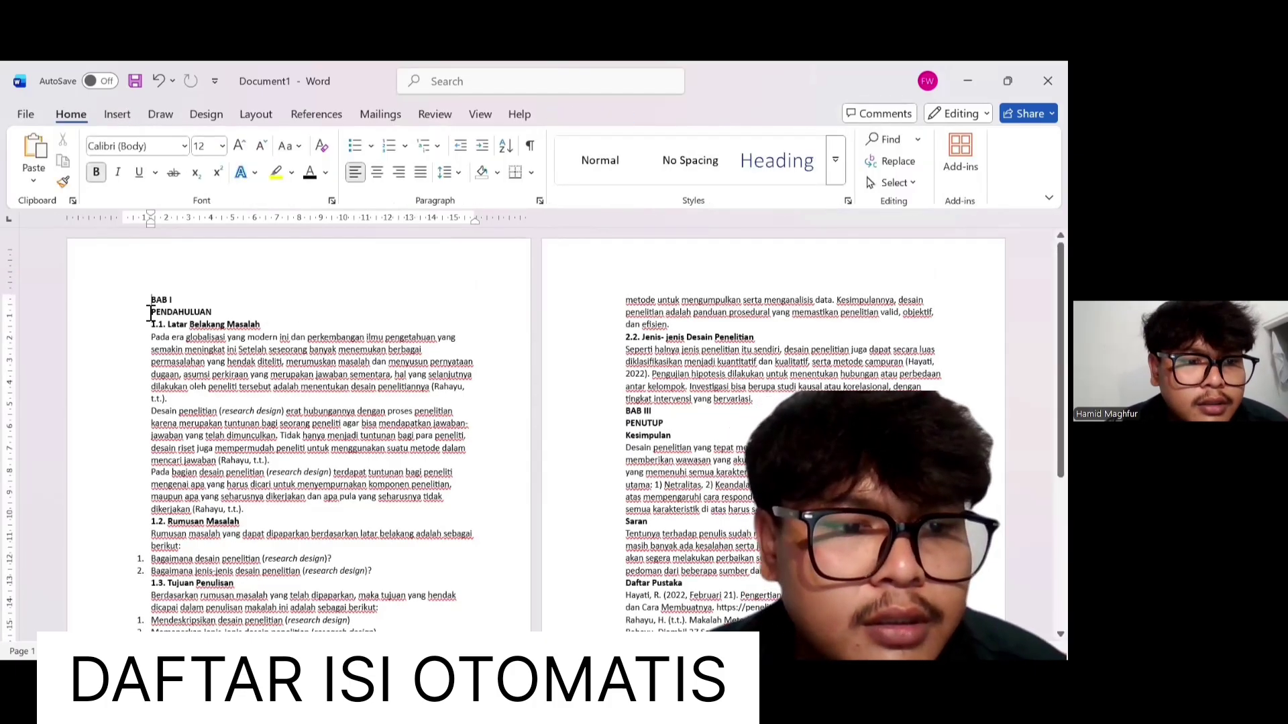
Apply the Heading 1 style to the chapter line BAB I at the start of the paper
key("shift+Right")
key("shift+Right")
key("shift+Right")
key("shift+Right")
key("shift+Right")
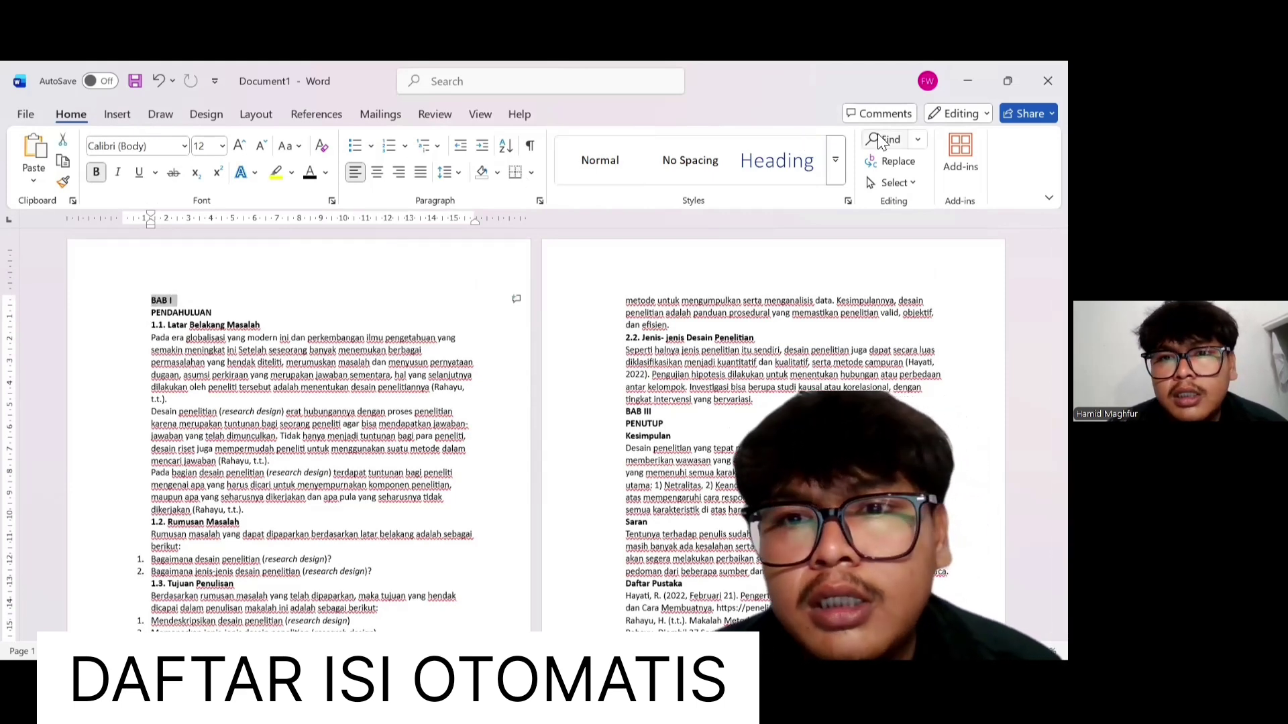
left_click(837, 159)
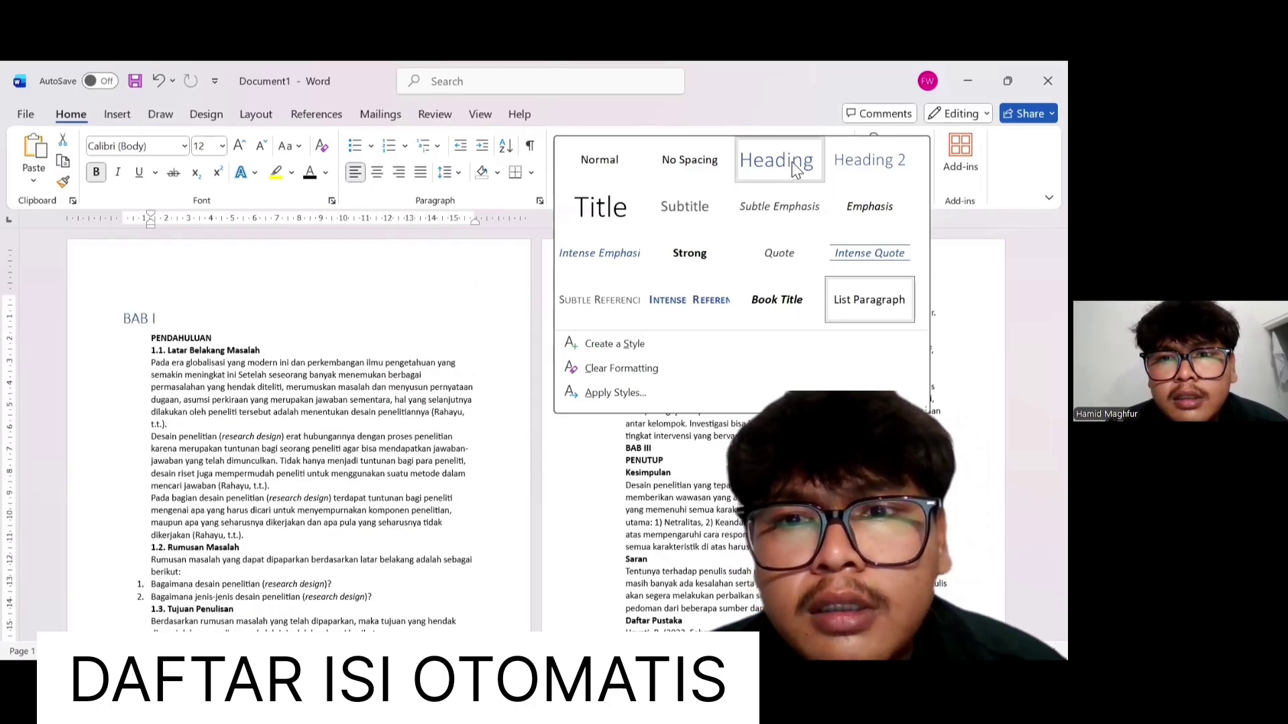
left_click(791, 162)
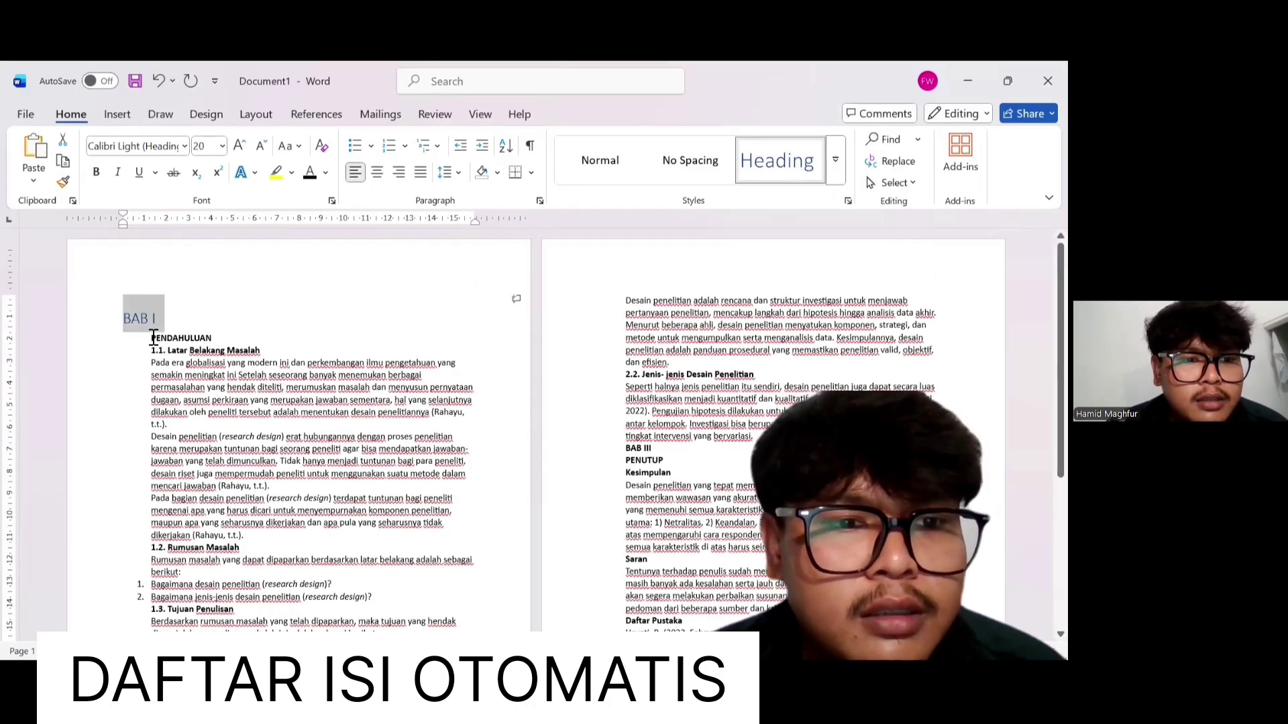
Style the chapter title PENDAHULUAN as Heading 2 and the section title 1.1. Latar Belakang Masalah as Heading 3
left_click_drag(151, 338, 215, 340)
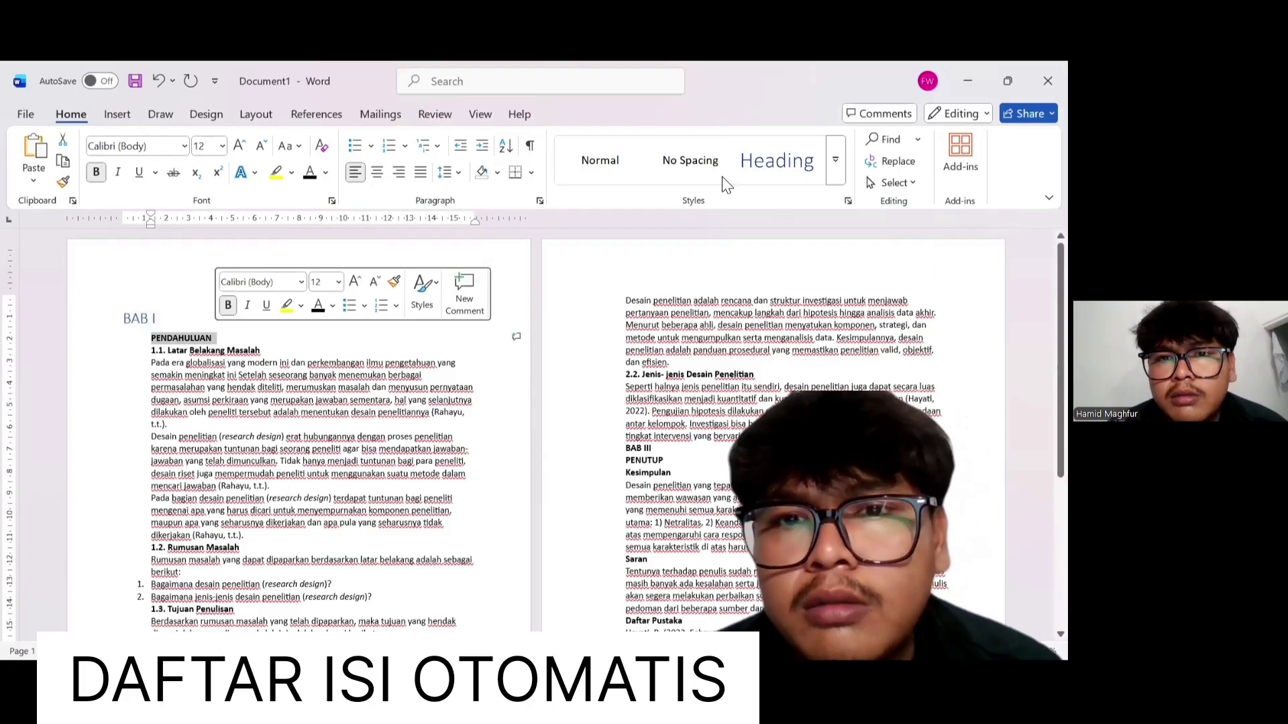
left_click(835, 160)
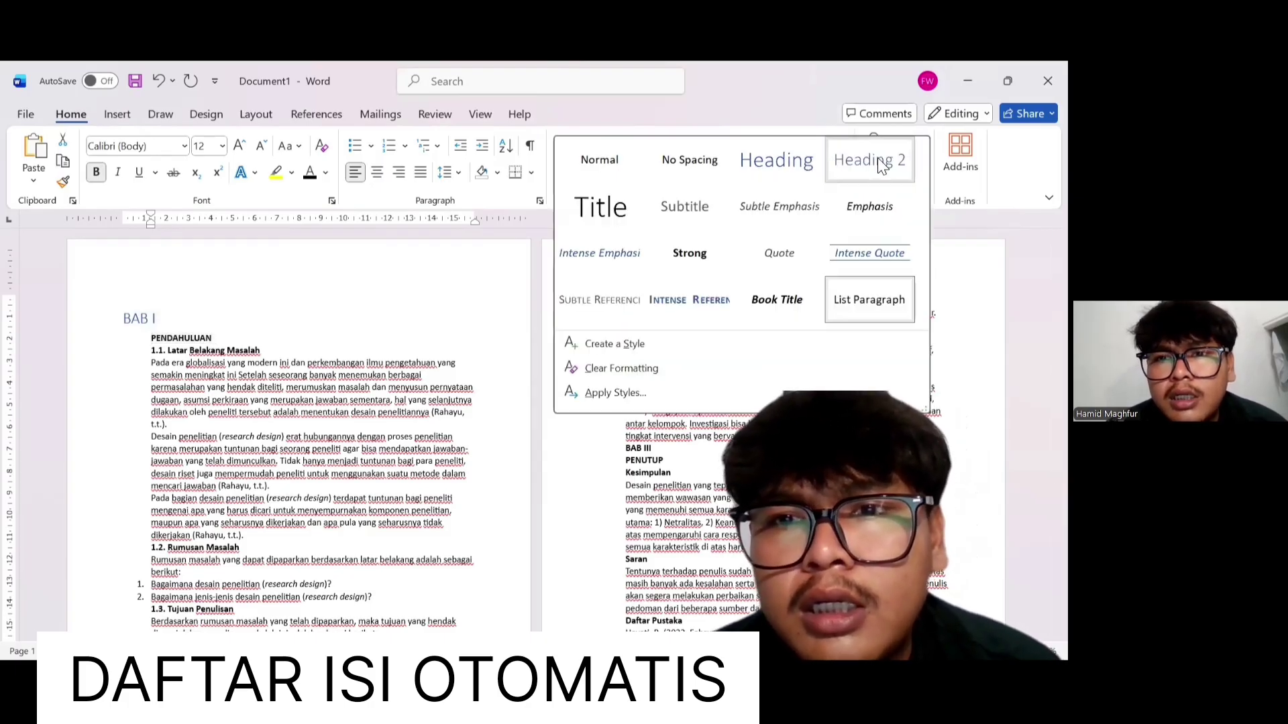
left_click(881, 166)
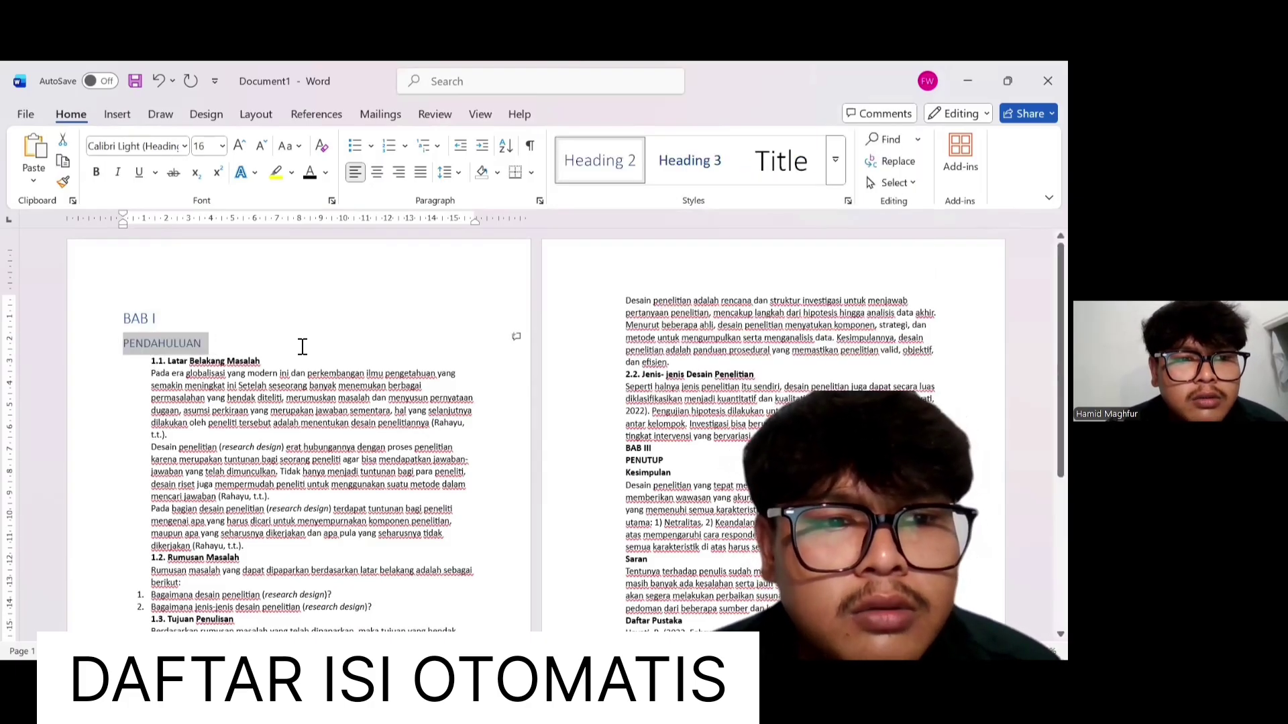
triple_click(276, 363)
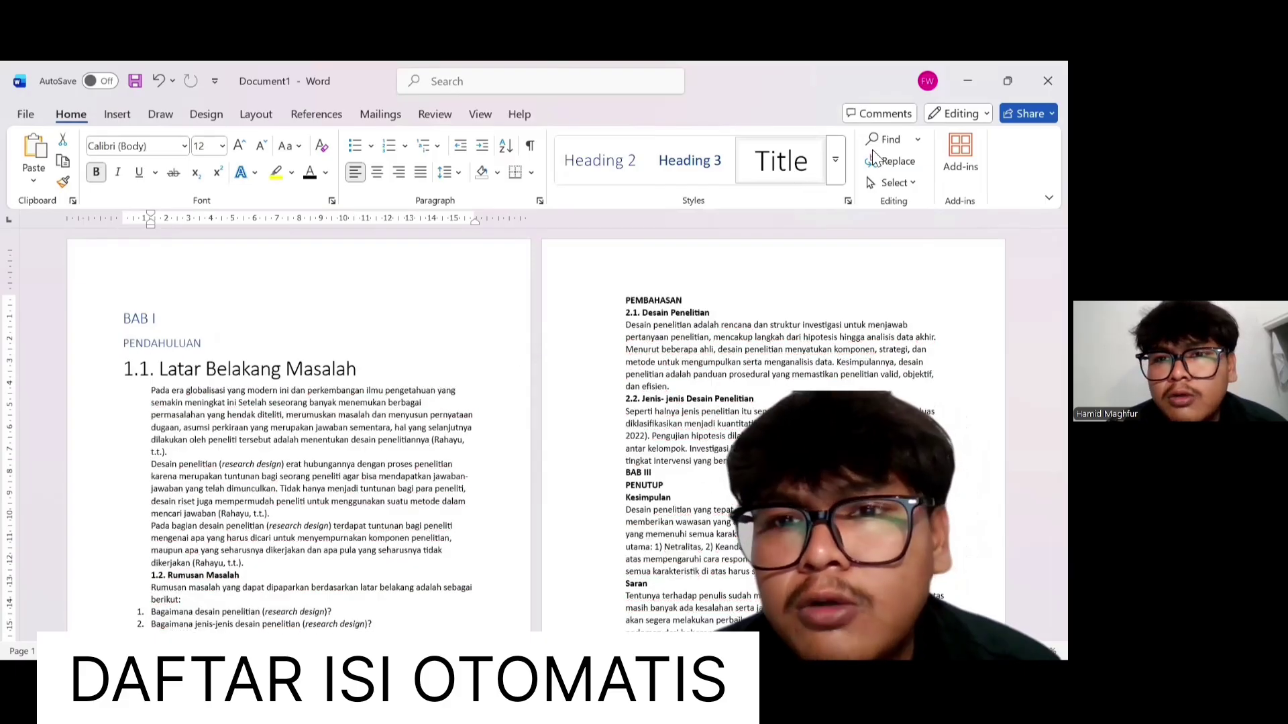
left_click(838, 159)
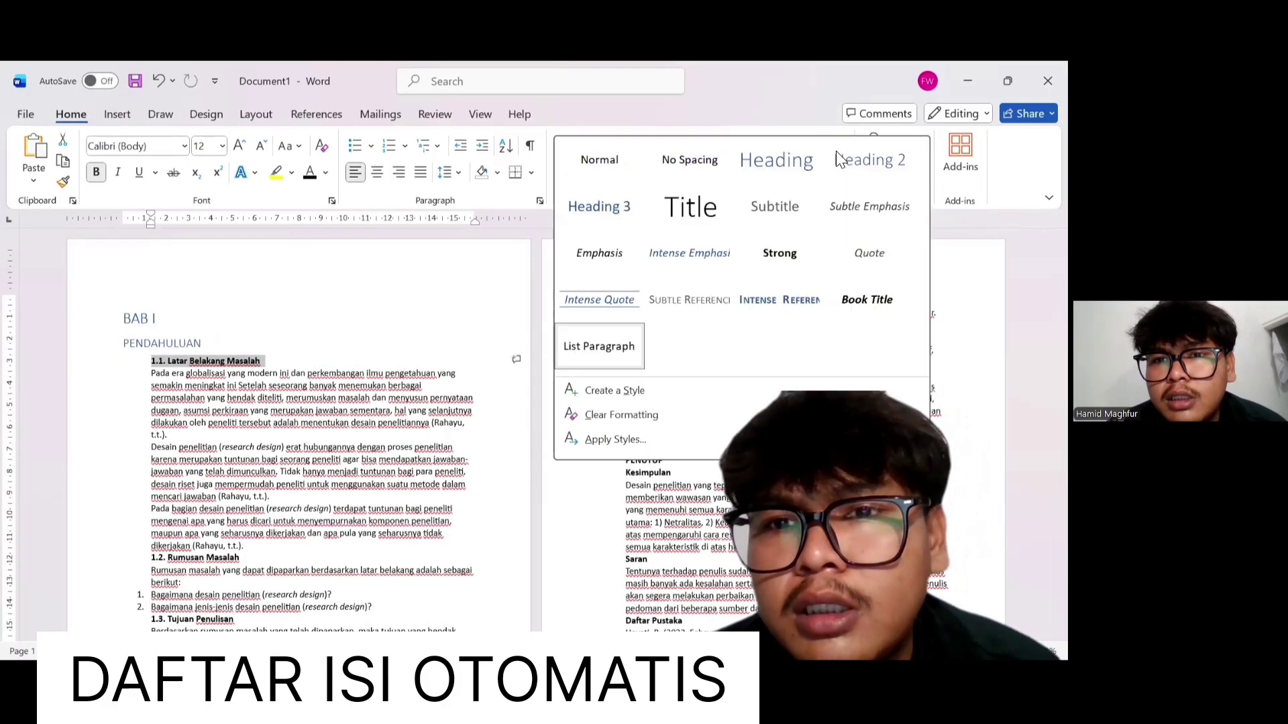
left_click(604, 220)
Apply Heading 3 to the section titles 1.2. Rumusan Masalah, 1.3. Tujuan Penulisan and 1.4. Manfaat Penulisan
scroll(366, 319, "down", 3)
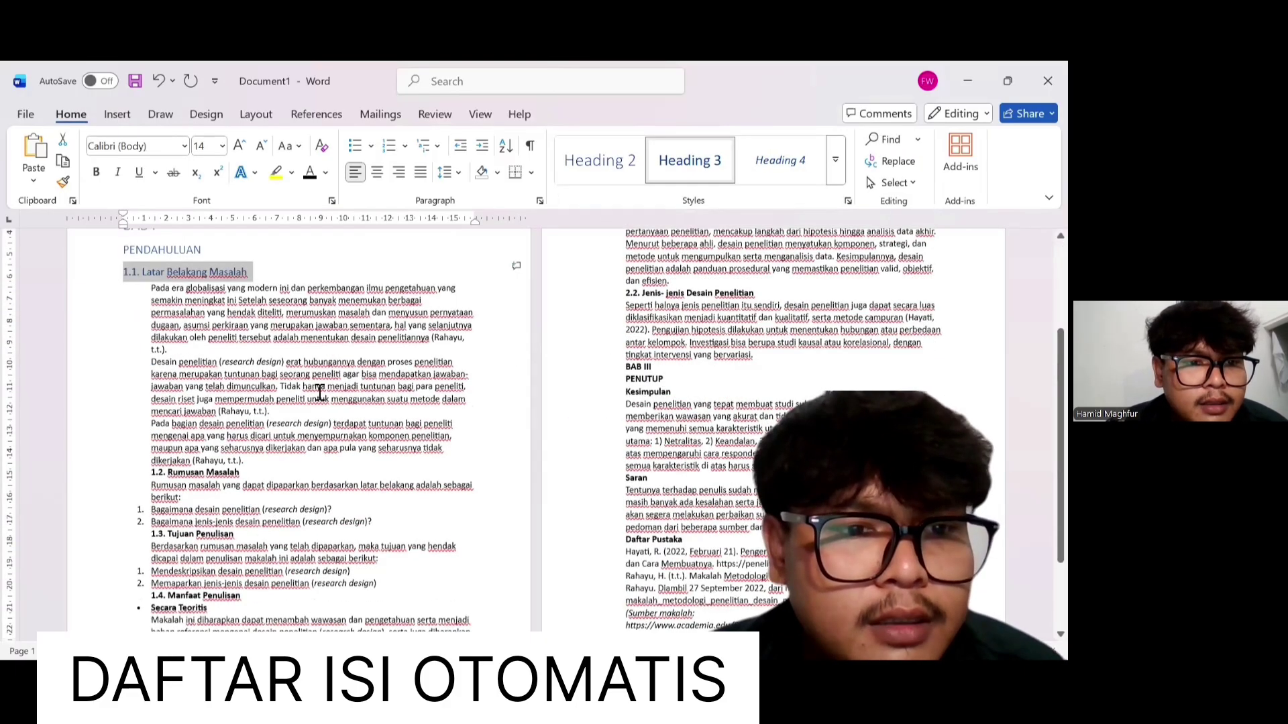
scroll(161, 429, "down", 2)
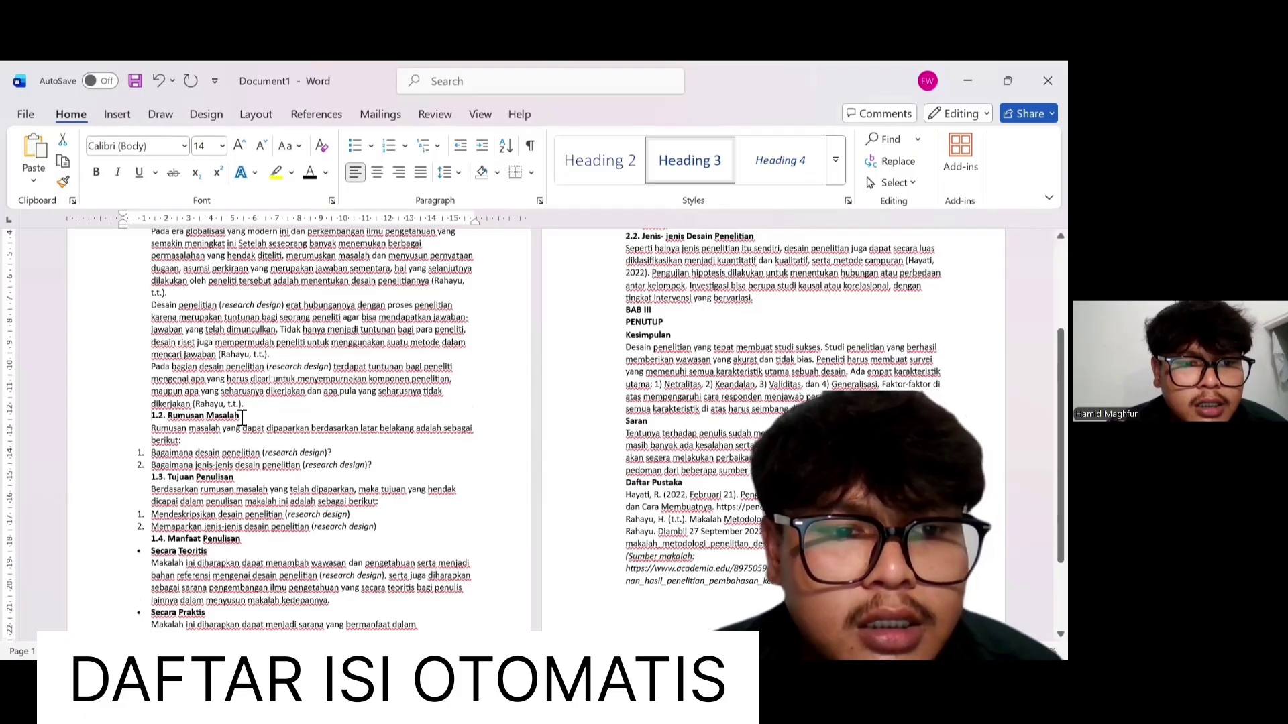
triple_click(241, 417)
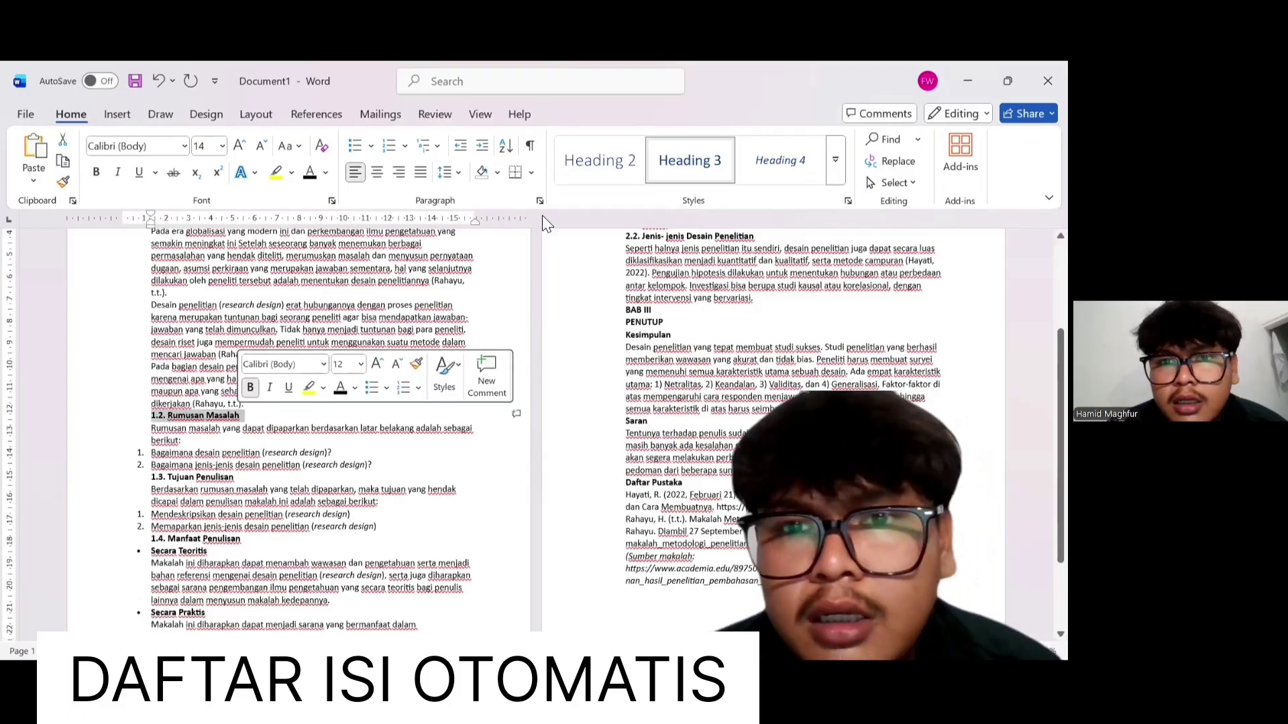
left_click(717, 168)
left_click(716, 168)
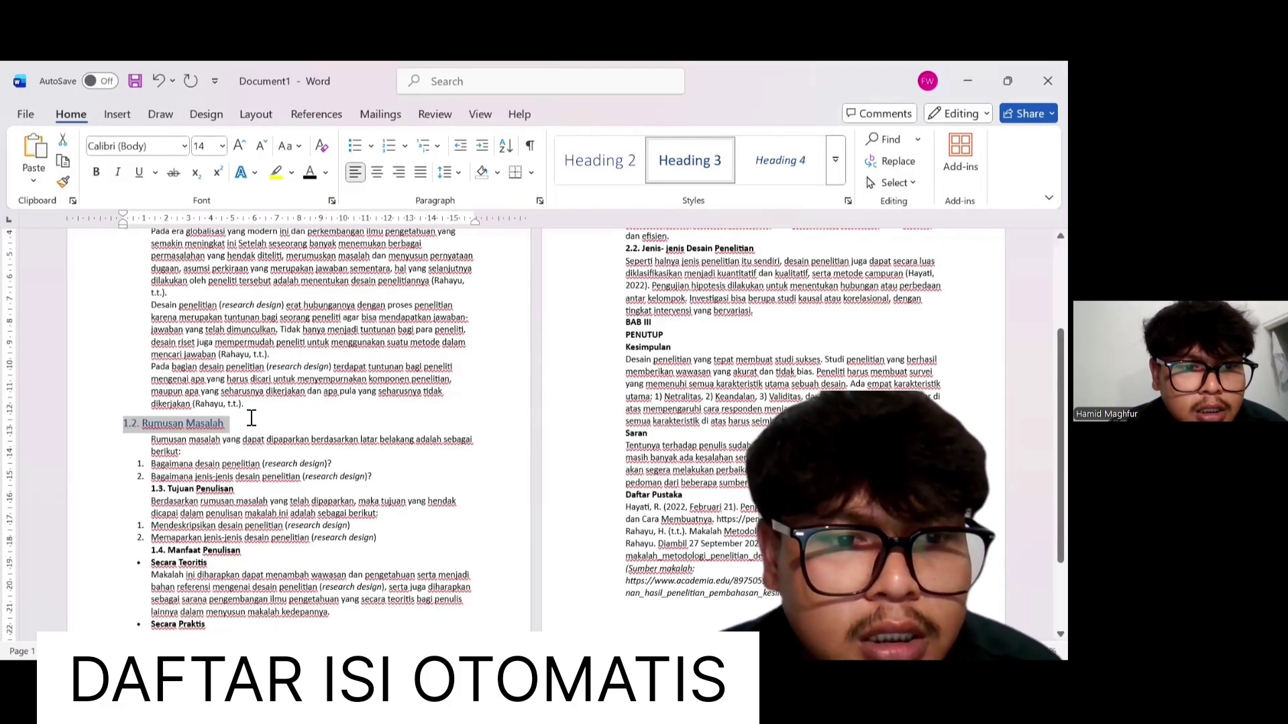
scroll(154, 391, "down", 3)
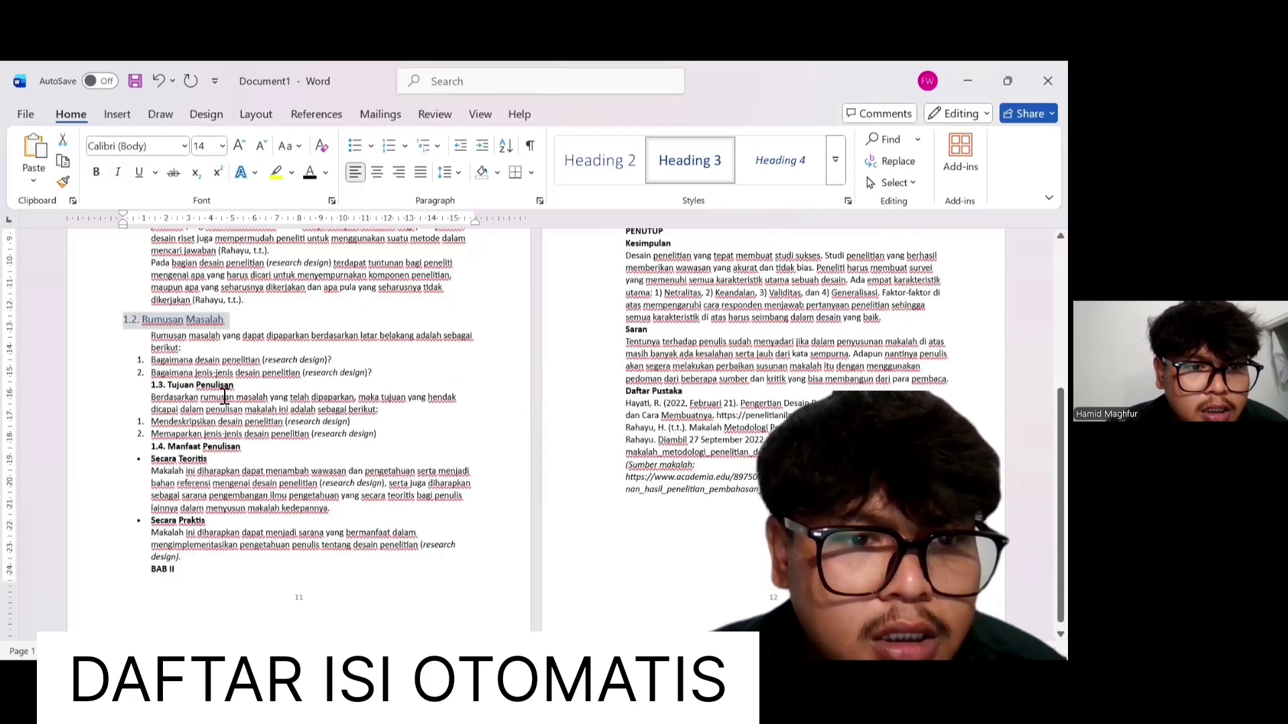
triple_click(242, 387)
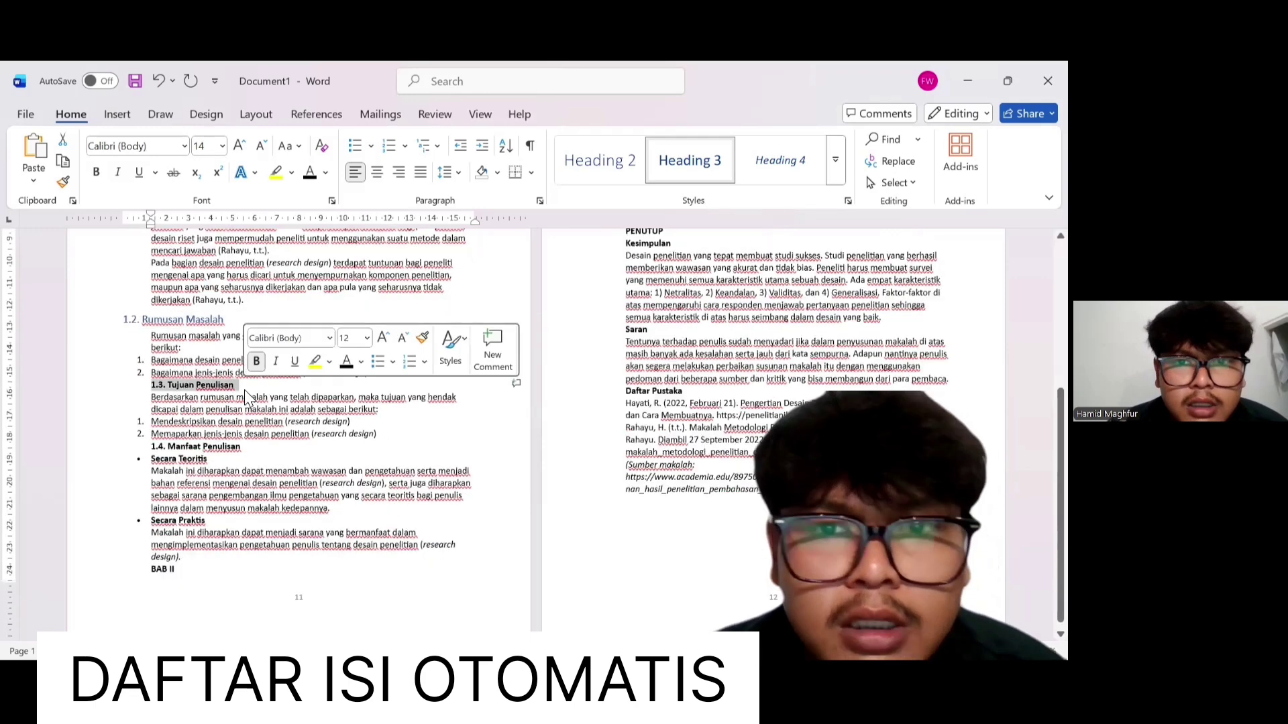
left_click(695, 175)
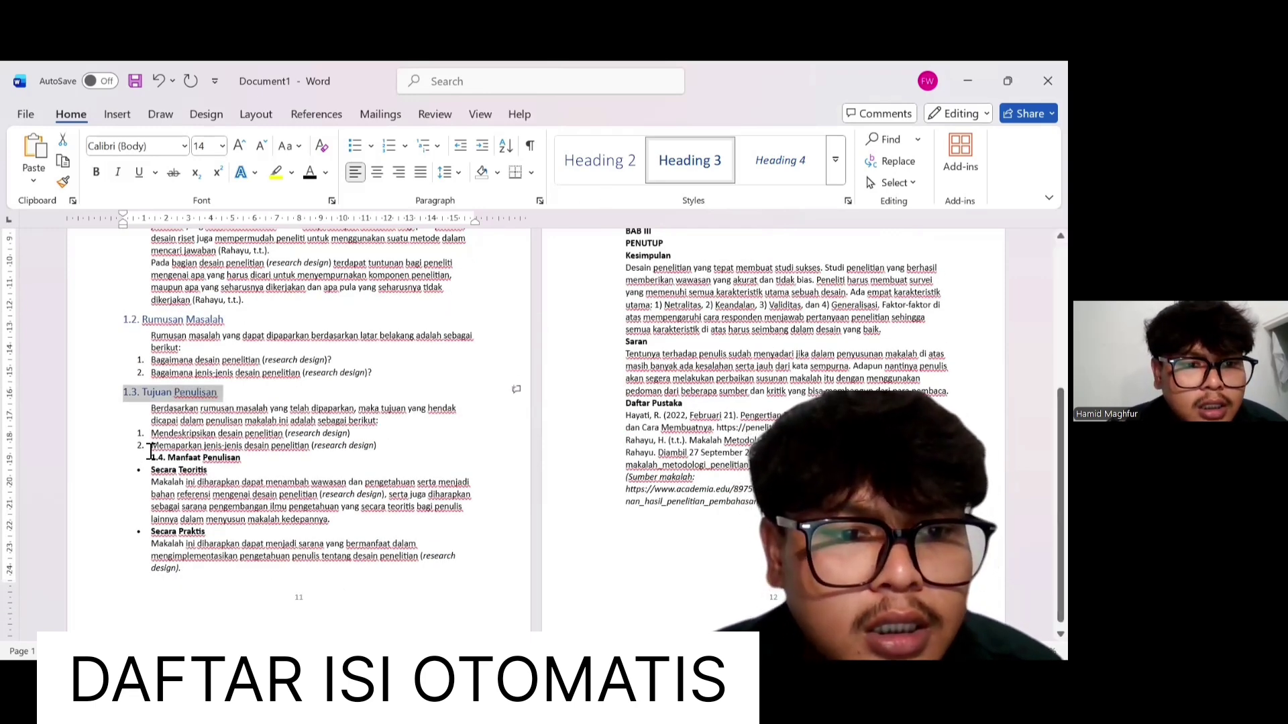
left_click_drag(150, 458, 242, 458)
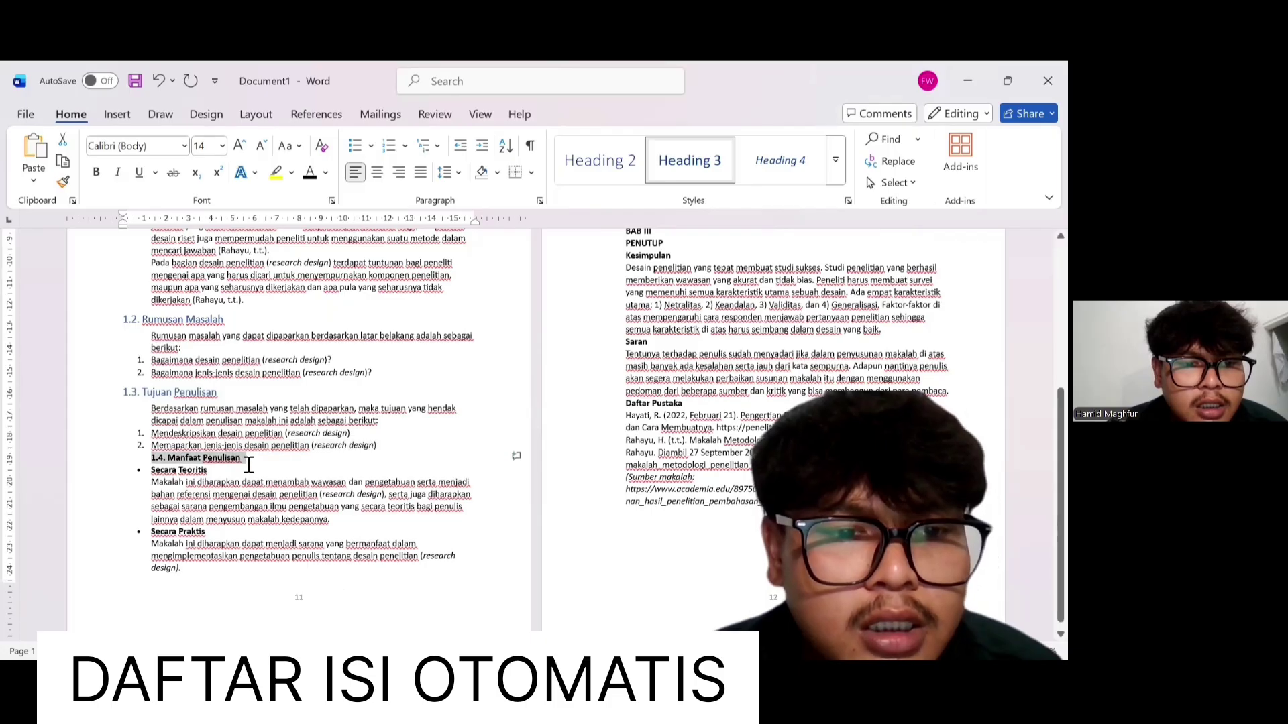
left_click(710, 164)
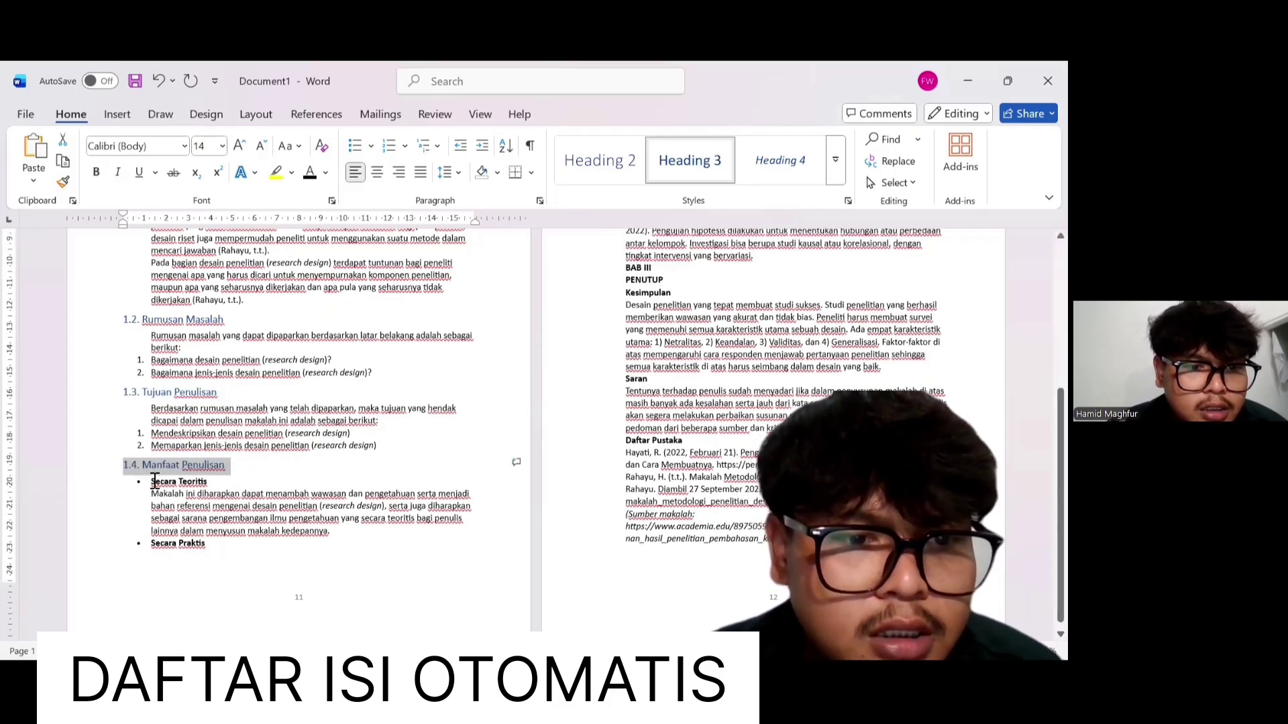
Apply Heading 4 to the bulleted subheadings Secara Teoritis and Secara Praktis under section 1.4
left_click_drag(152, 481, 261, 481)
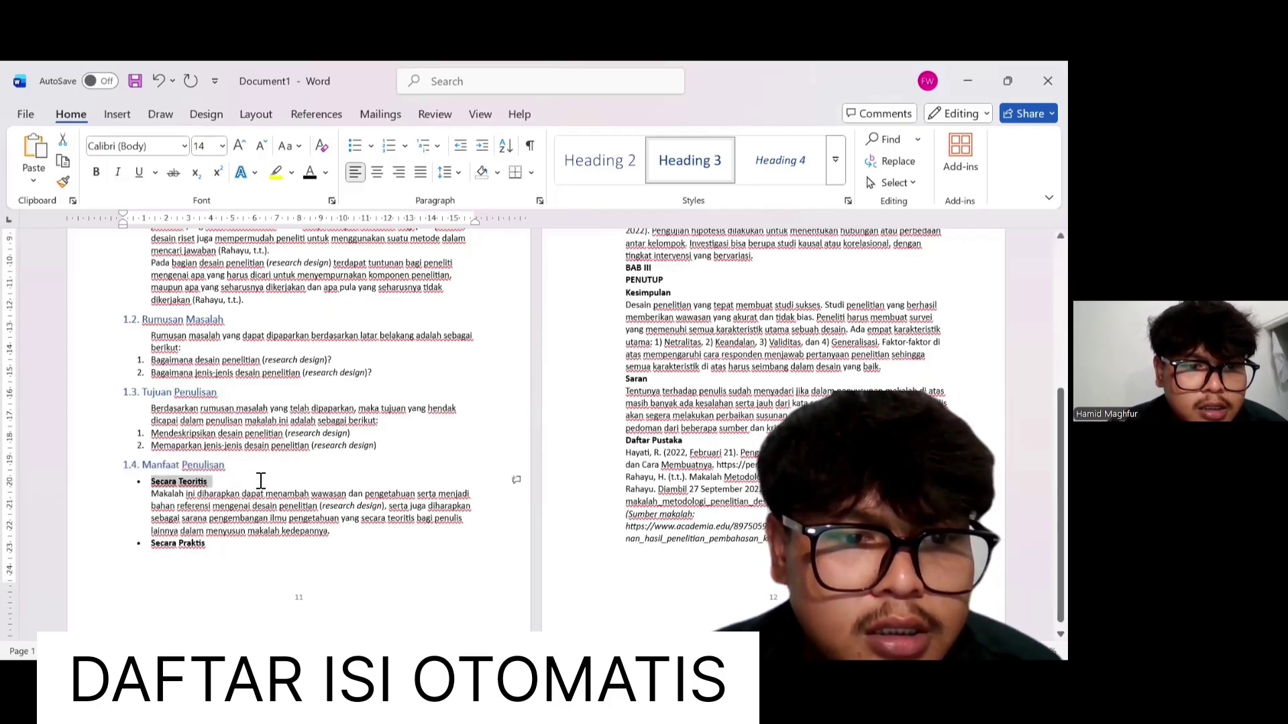
left_click(805, 163)
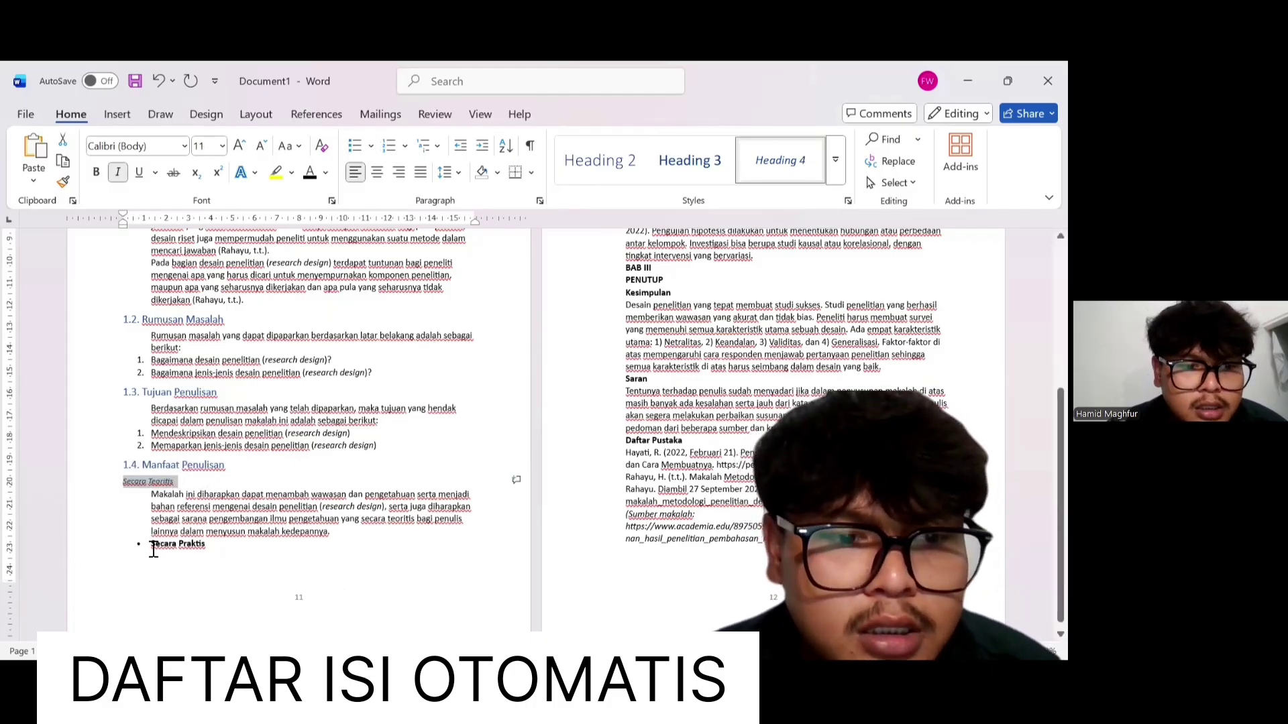
left_click_drag(152, 544, 205, 544)
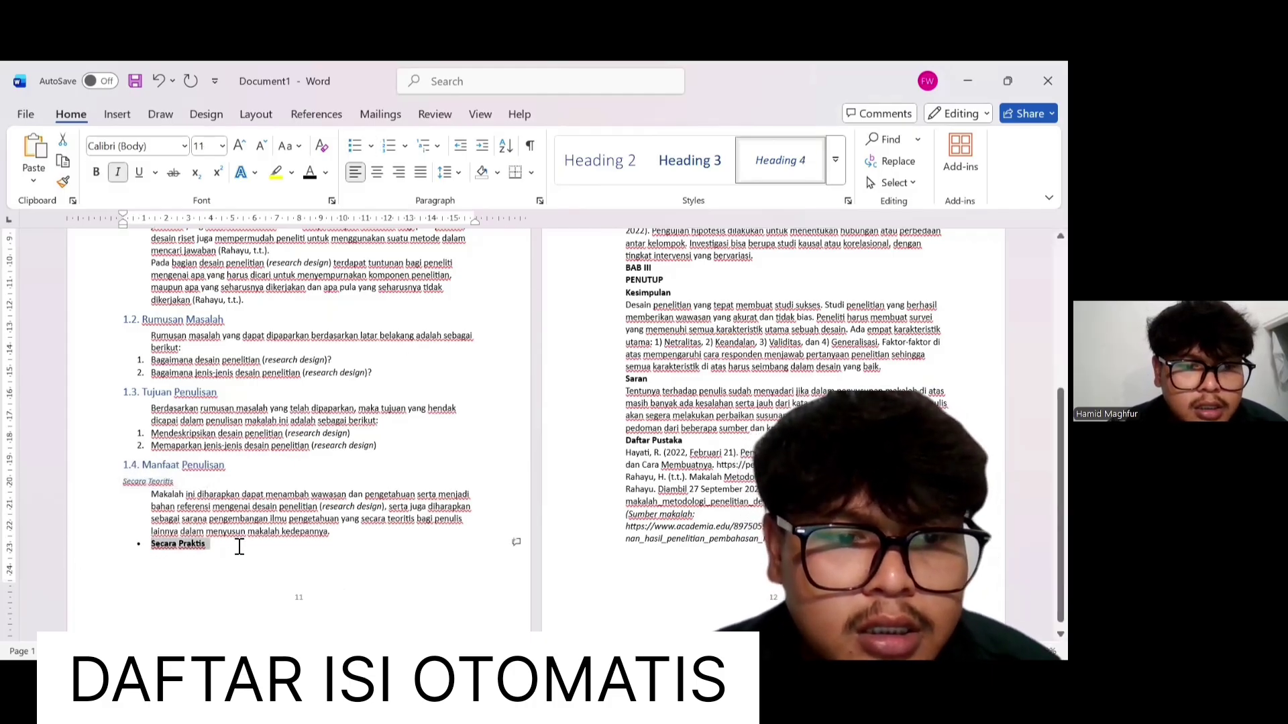
left_click(806, 159)
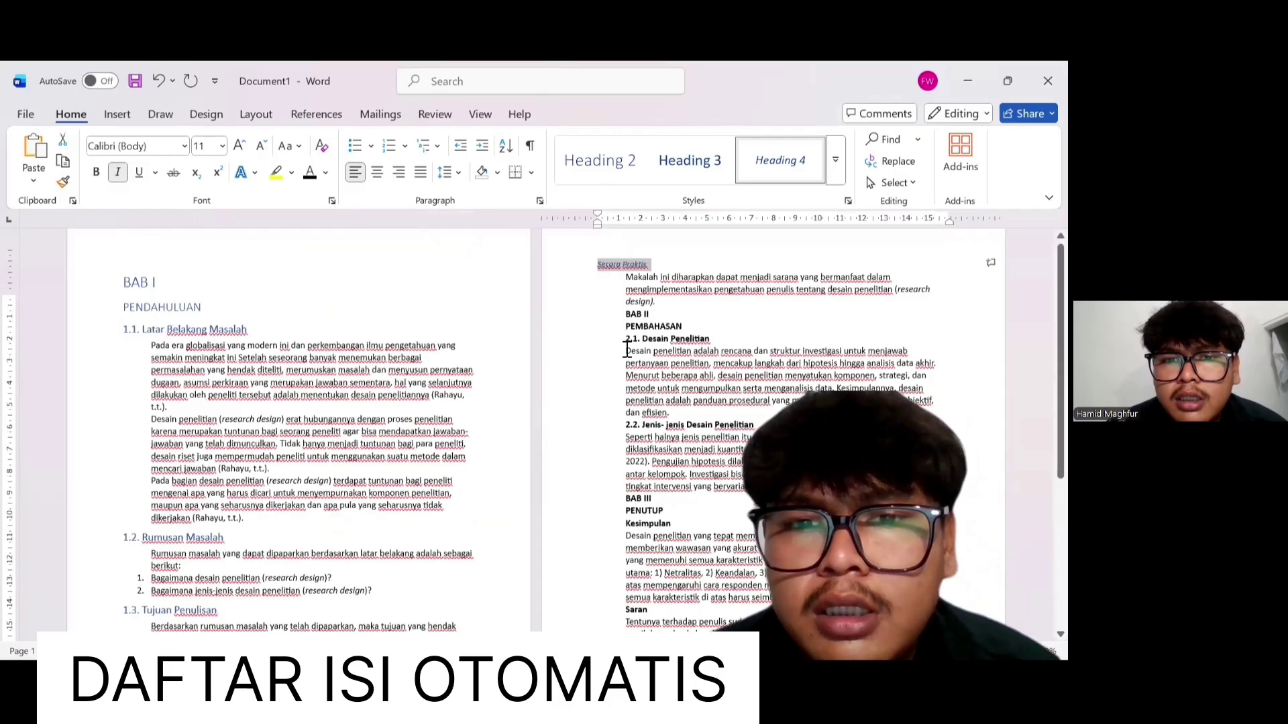
Style the chapter line BAB II as Heading 1 and its title PEMBAHASAN as Heading 2
scroll(630, 349, "up", 1)
left_click_drag(623, 350, 674, 352)
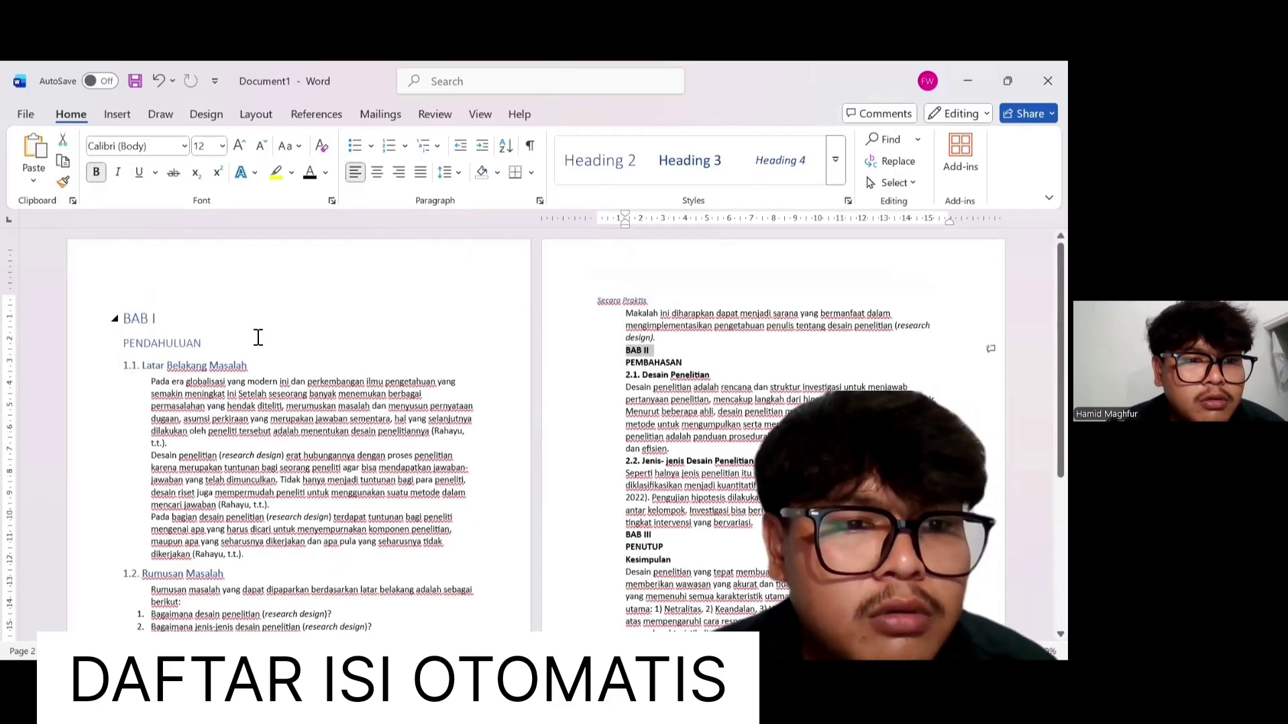
left_click(836, 153)
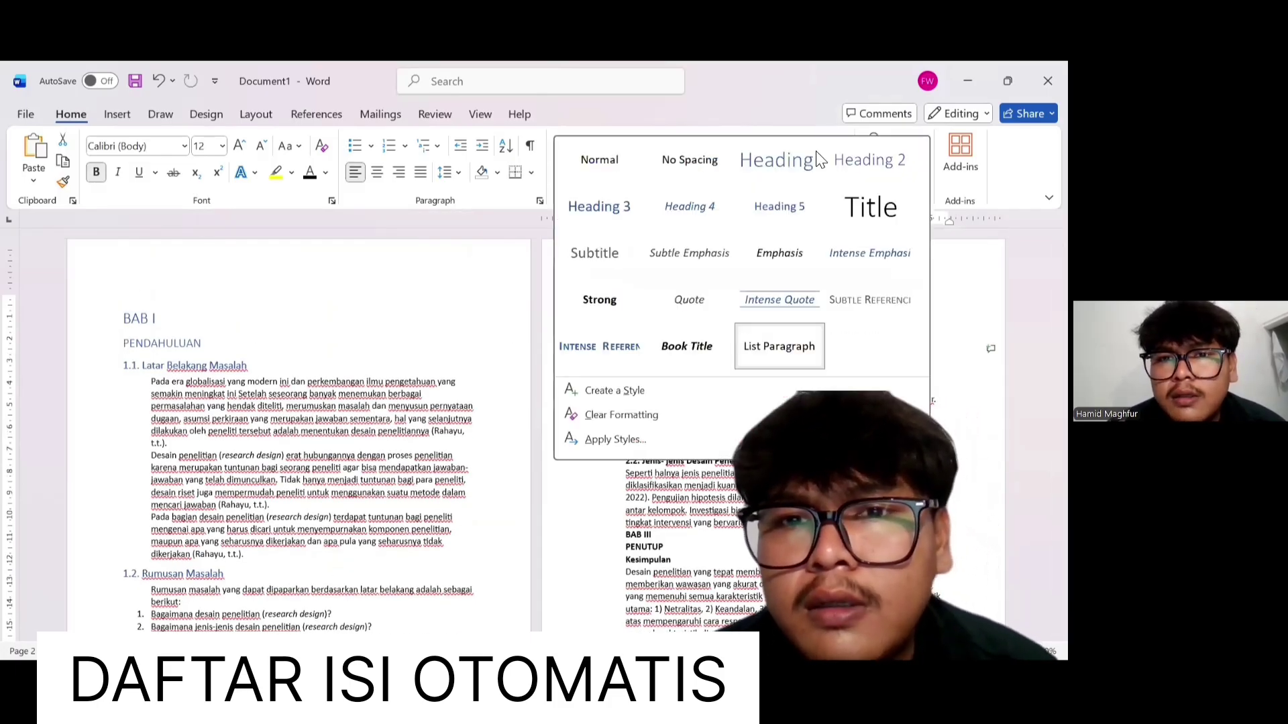
left_click(800, 167)
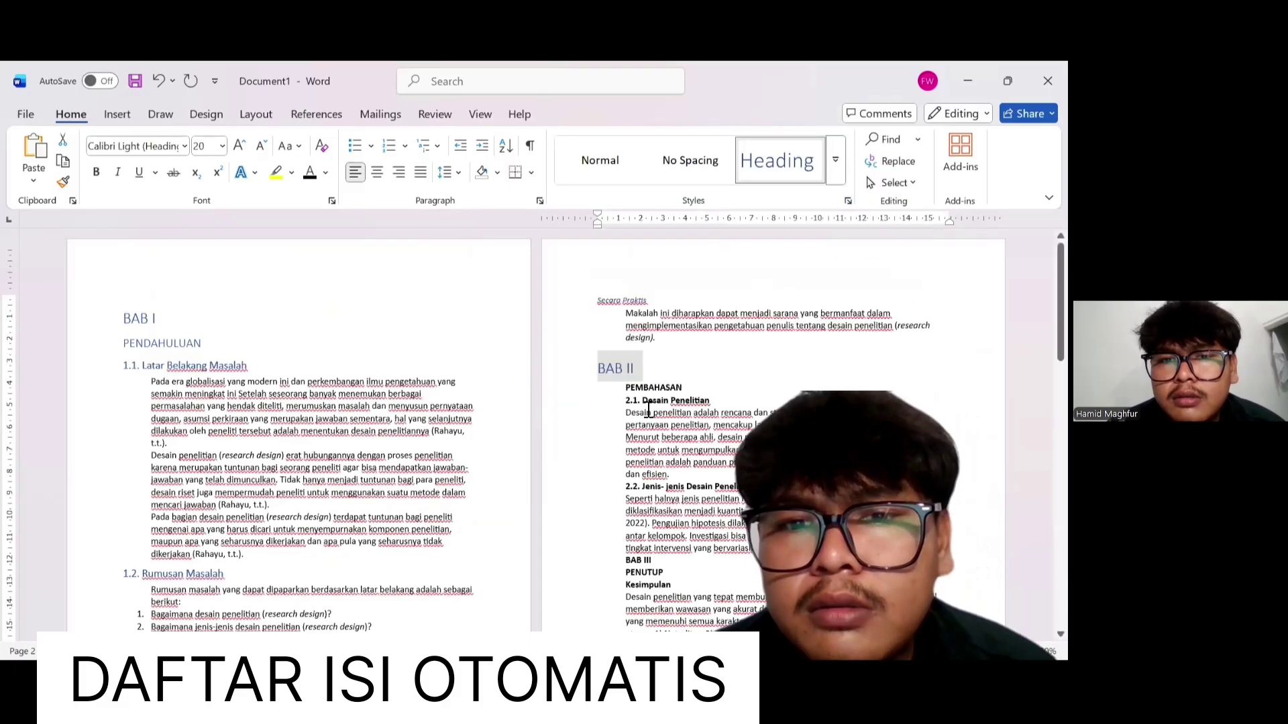
left_click_drag(625, 389, 684, 389)
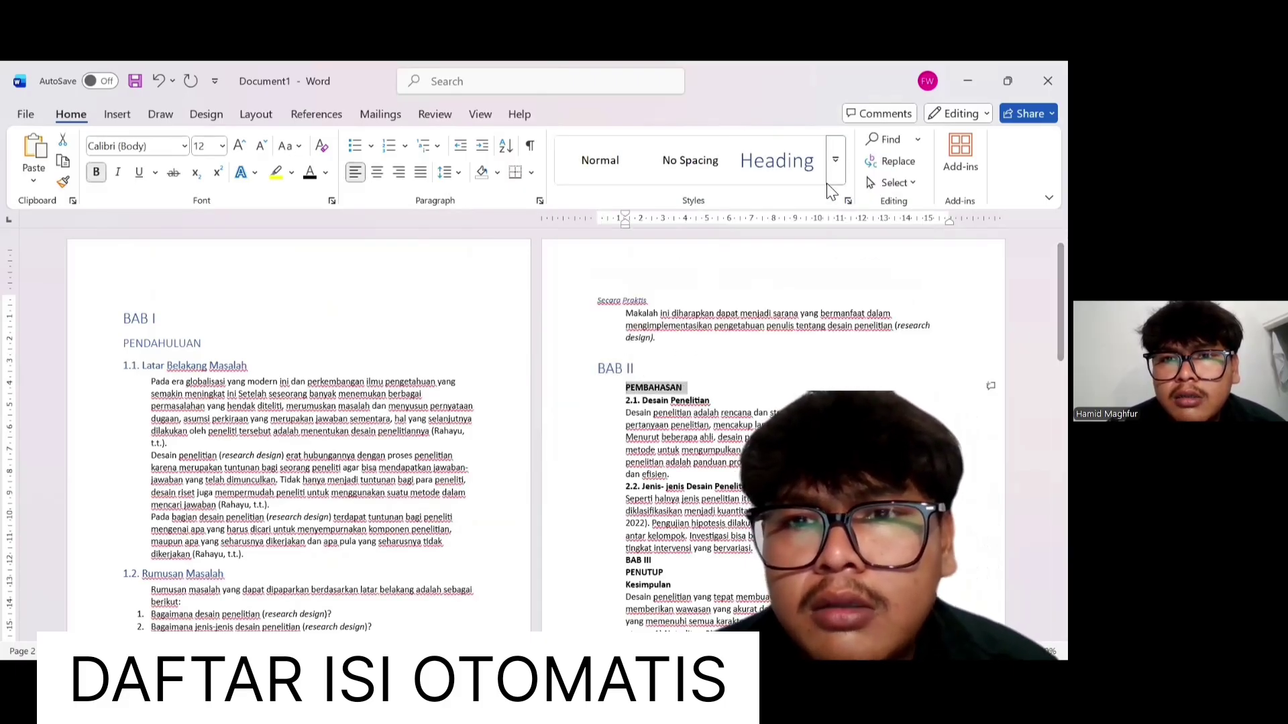
left_click(839, 171)
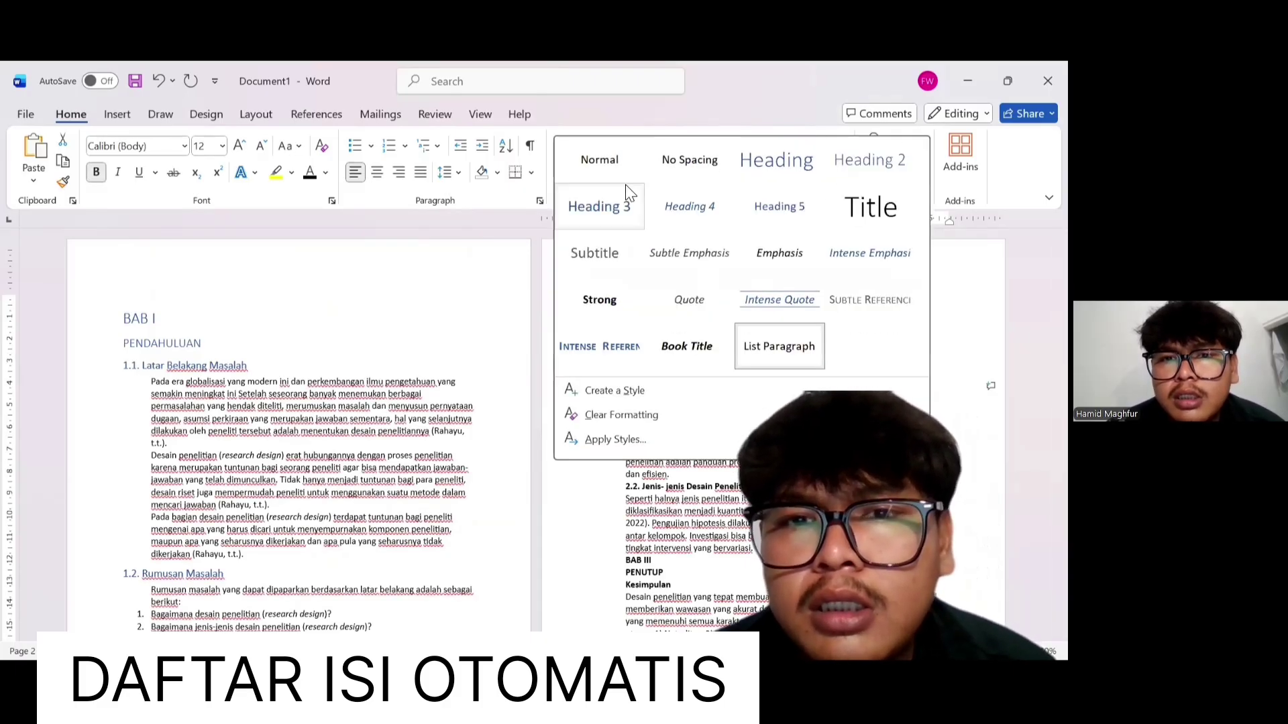
left_click(883, 160)
Apply Heading 3 to the section titles 2.1. Desain Penelitian and 2.2. Jenis-jenis Desain Penelitian
scroll(697, 456, "down", 1)
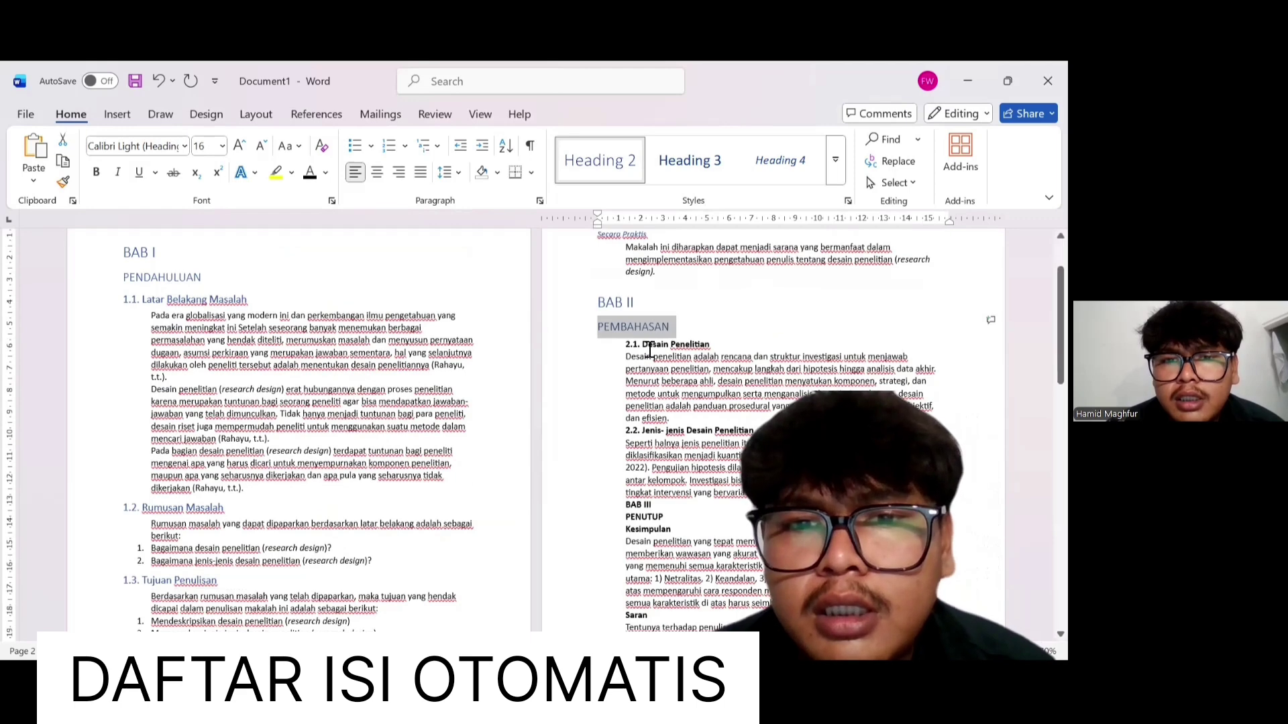
left_click_drag(626, 329, 701, 333)
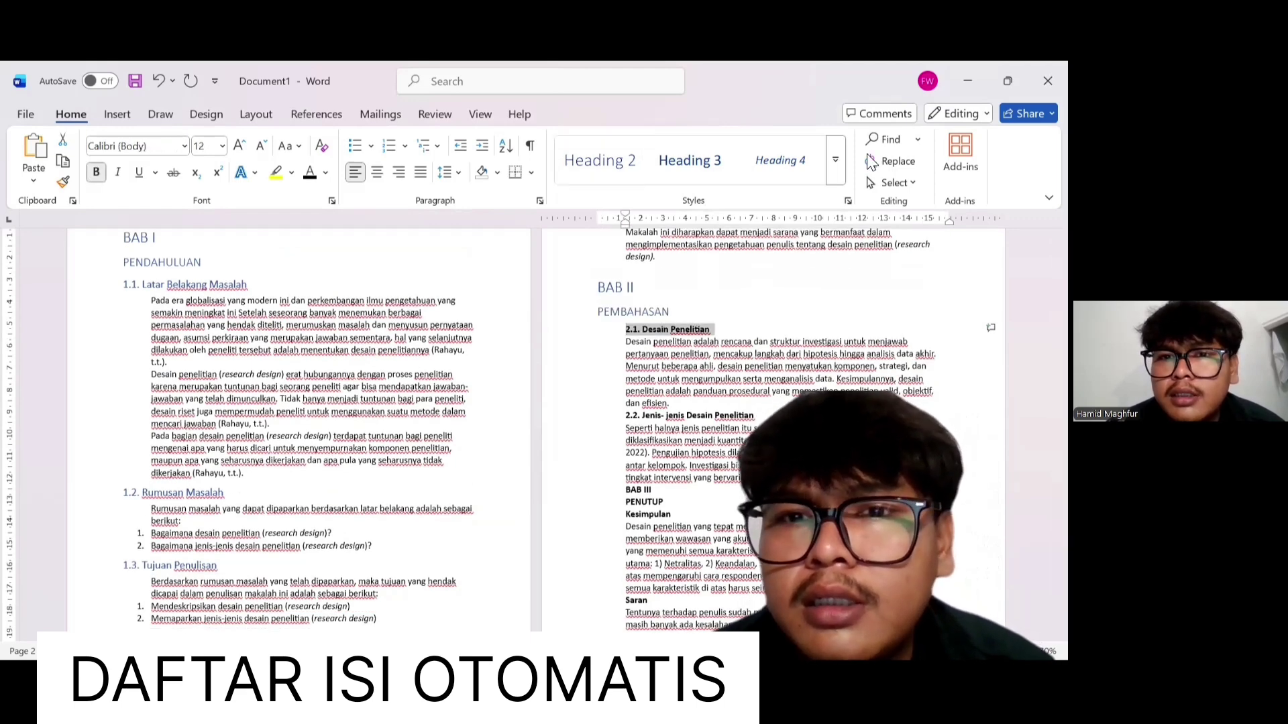
left_click(718, 171)
left_click_drag(622, 427, 738, 423)
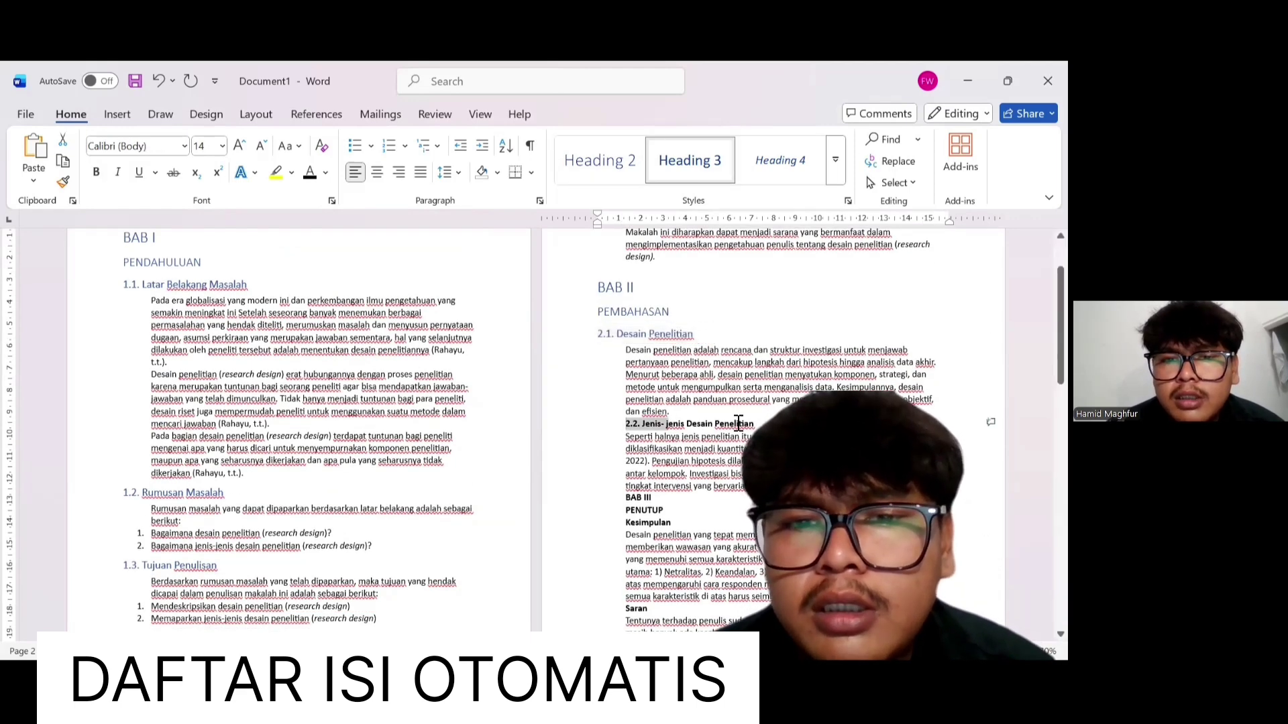
left_click(704, 164)
Style the chapter line BAB III as Heading 1 and its title PENUTUP as Heading 2
scroll(759, 409, "down", 1)
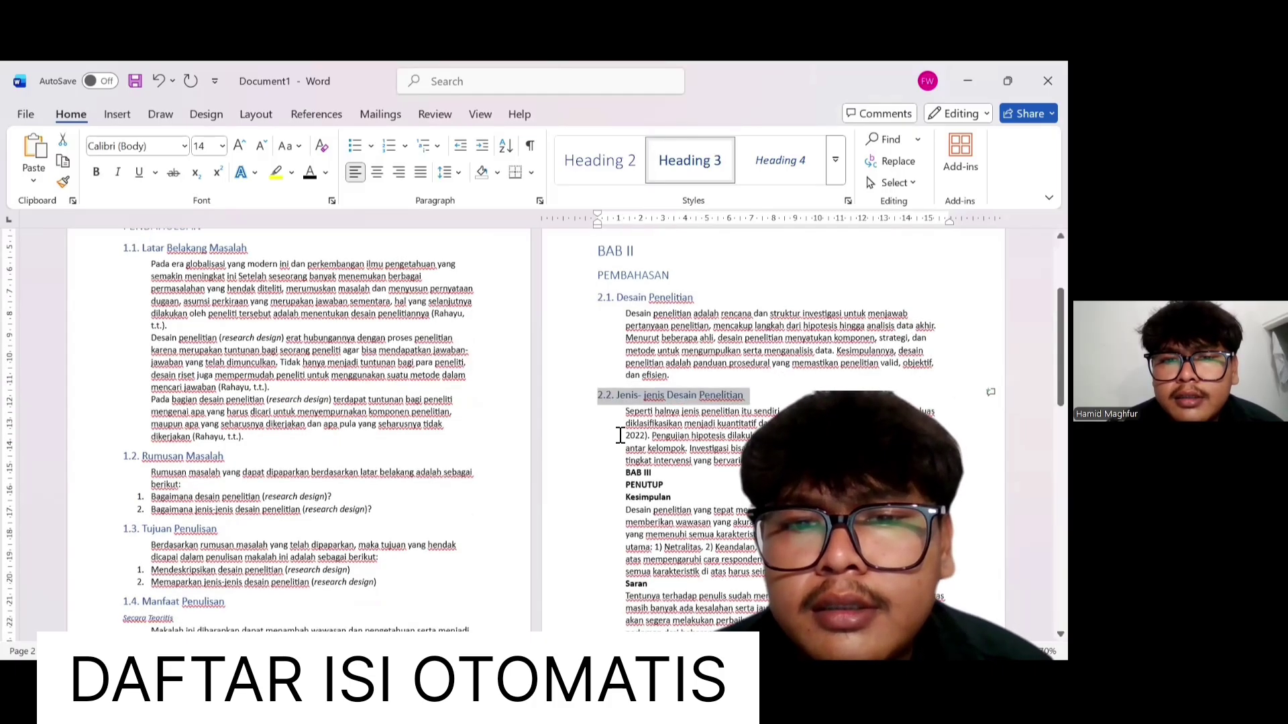
scroll(620, 435, "down", 1)
left_click_drag(623, 433, 646, 436)
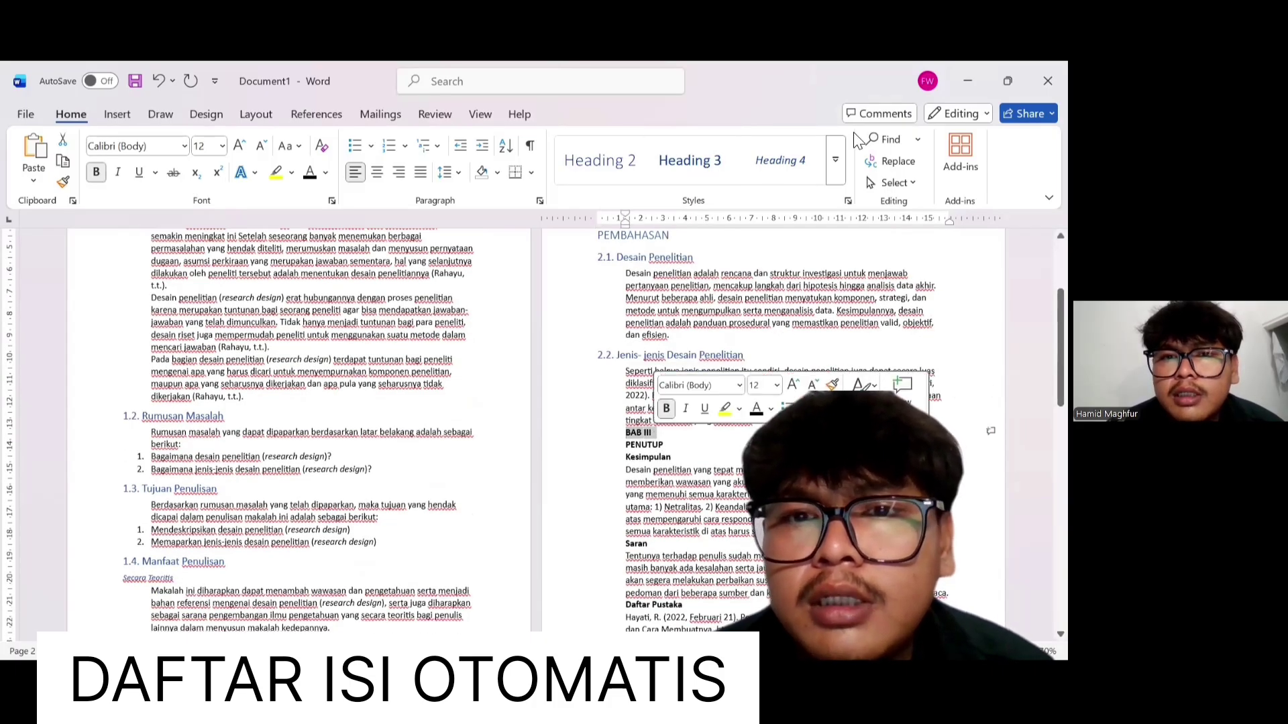
left_click(834, 161)
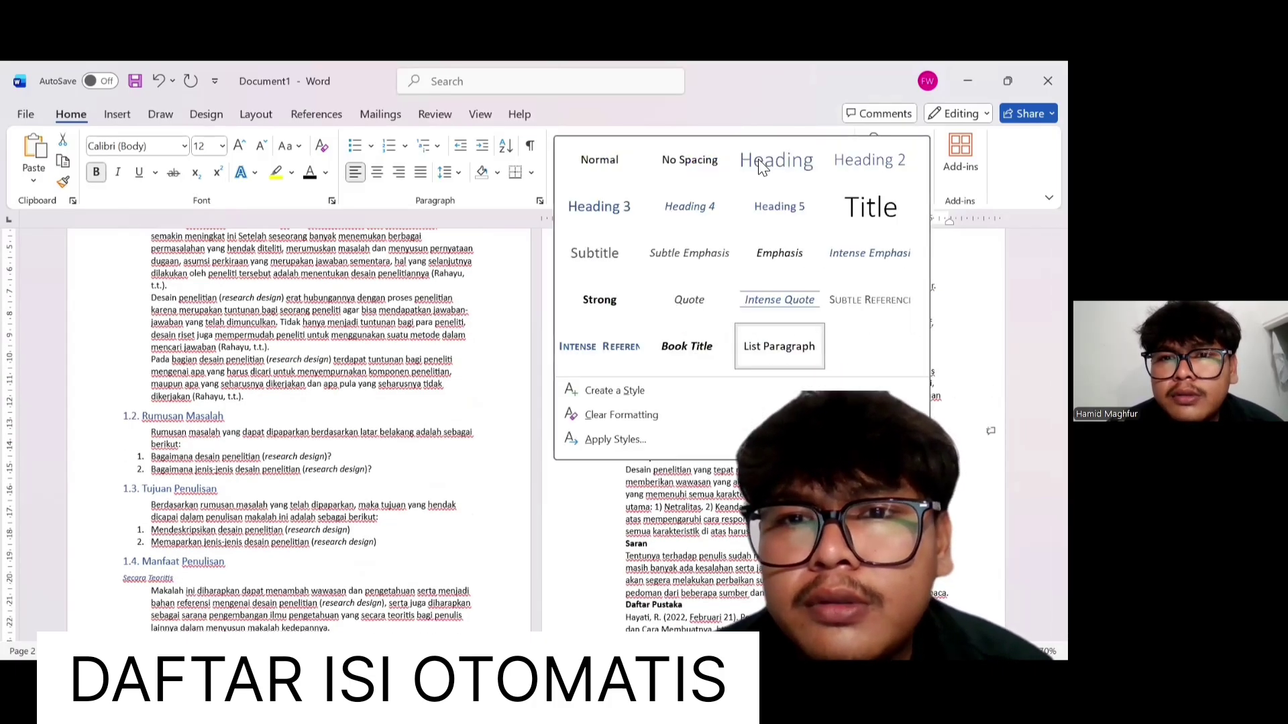
left_click(800, 168)
scroll(674, 482, "down", 1)
scroll(675, 482, "down", 1)
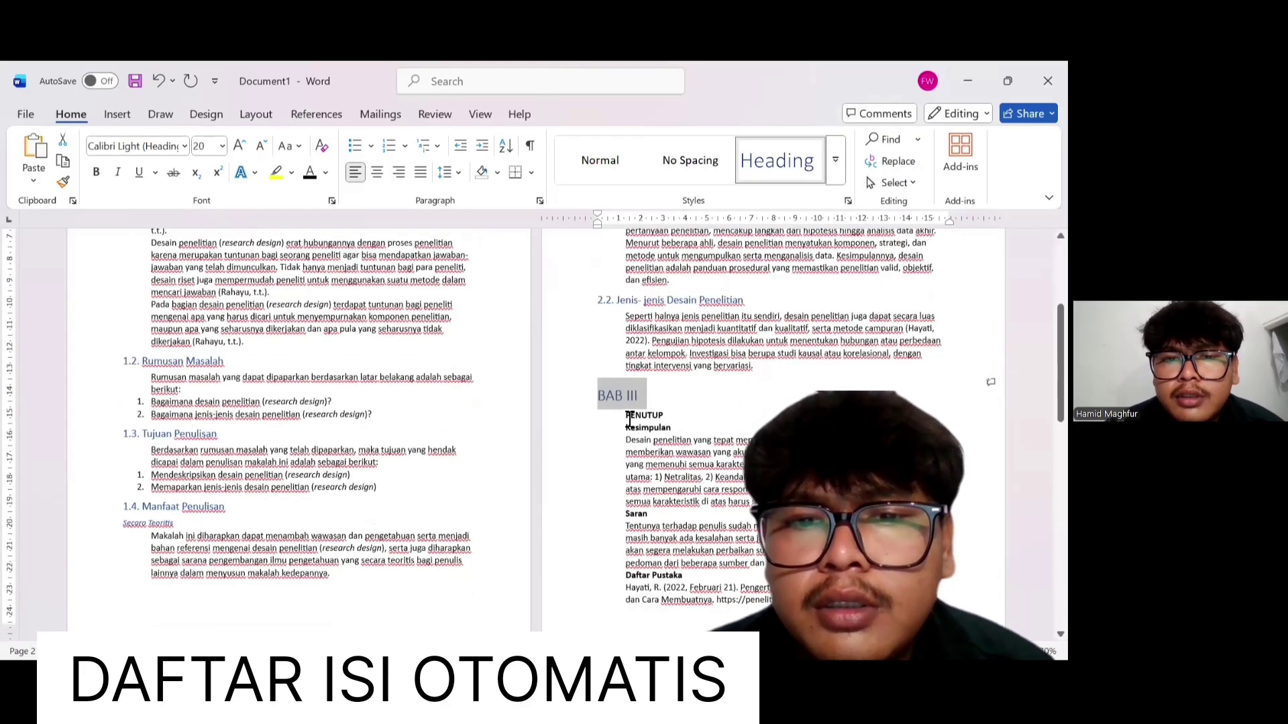
double_click(656, 417)
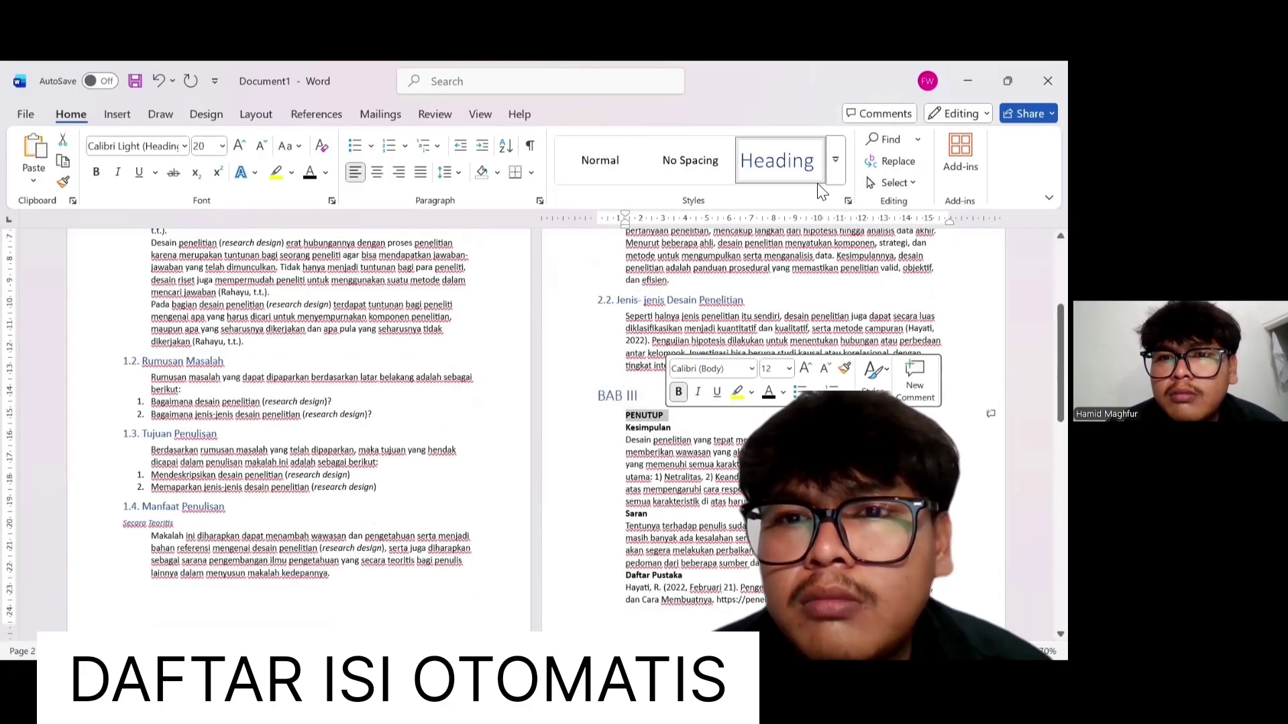
left_click(838, 161)
left_click(877, 159)
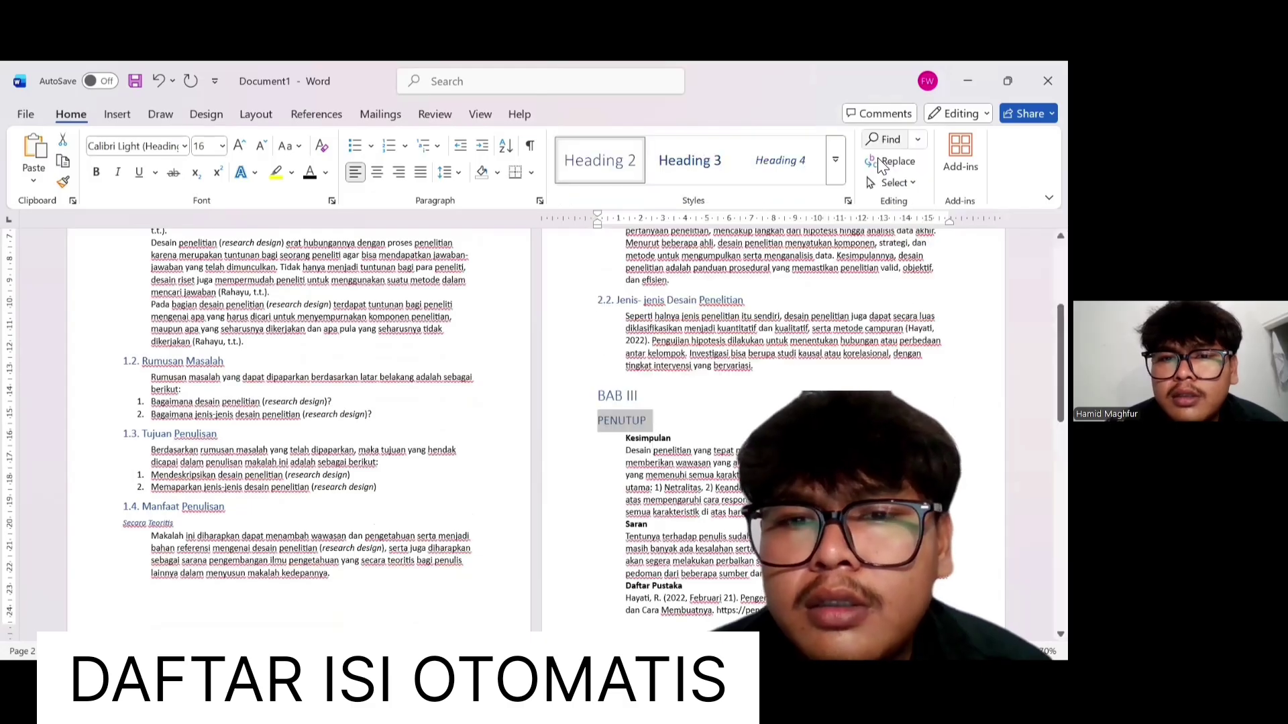
Apply Heading 3 to the titles Kesimpulan, Saran and Daftar Pustaka in the closing chapter
double_click(631, 438)
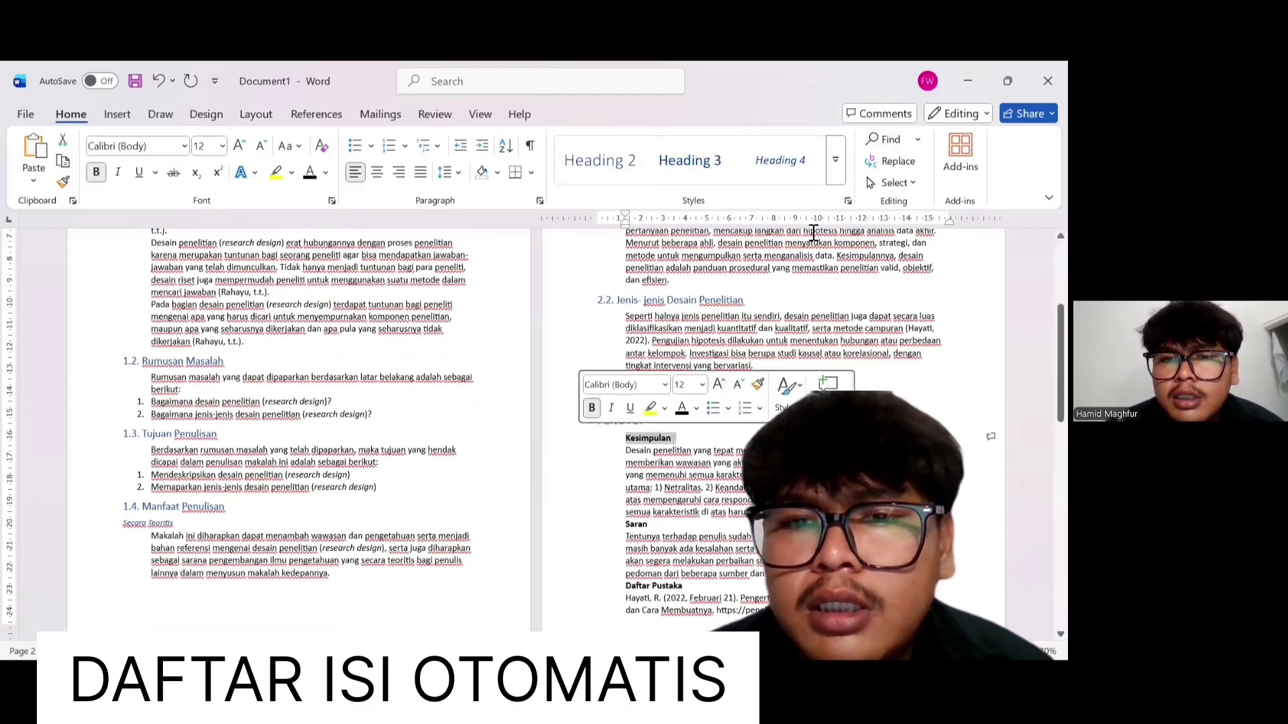
left_click(706, 143)
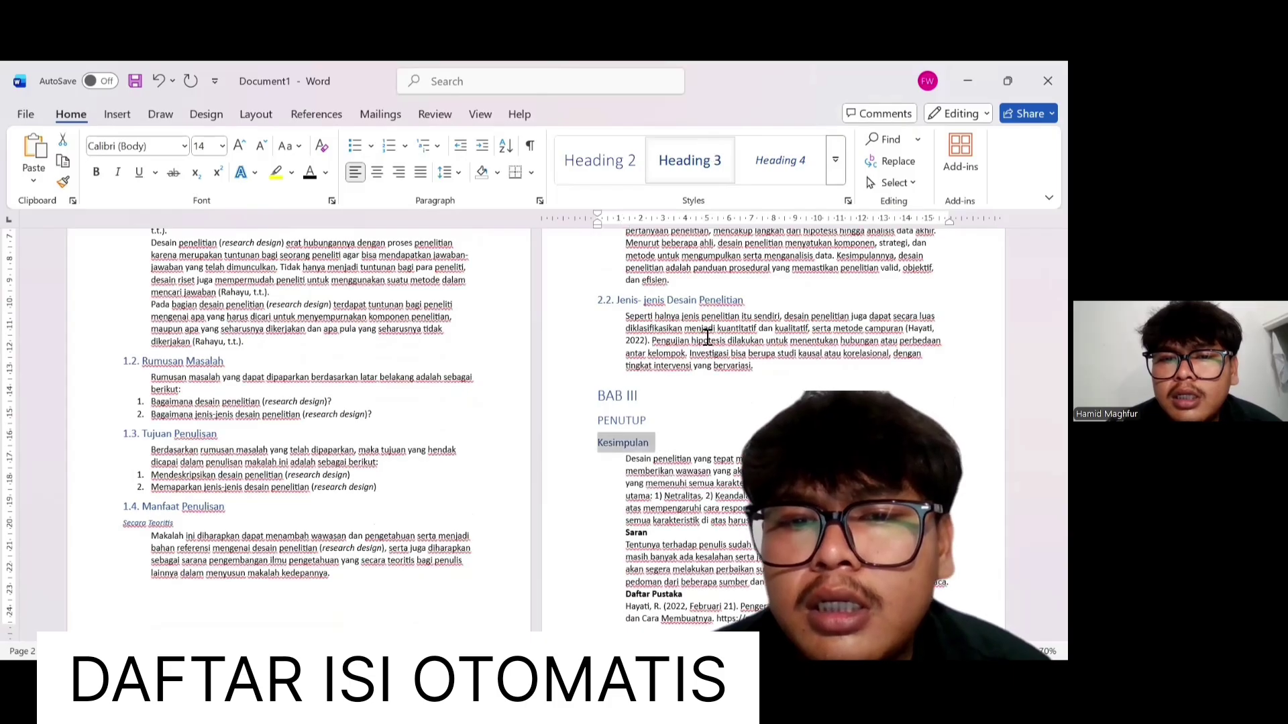
scroll(627, 508, "down", 1)
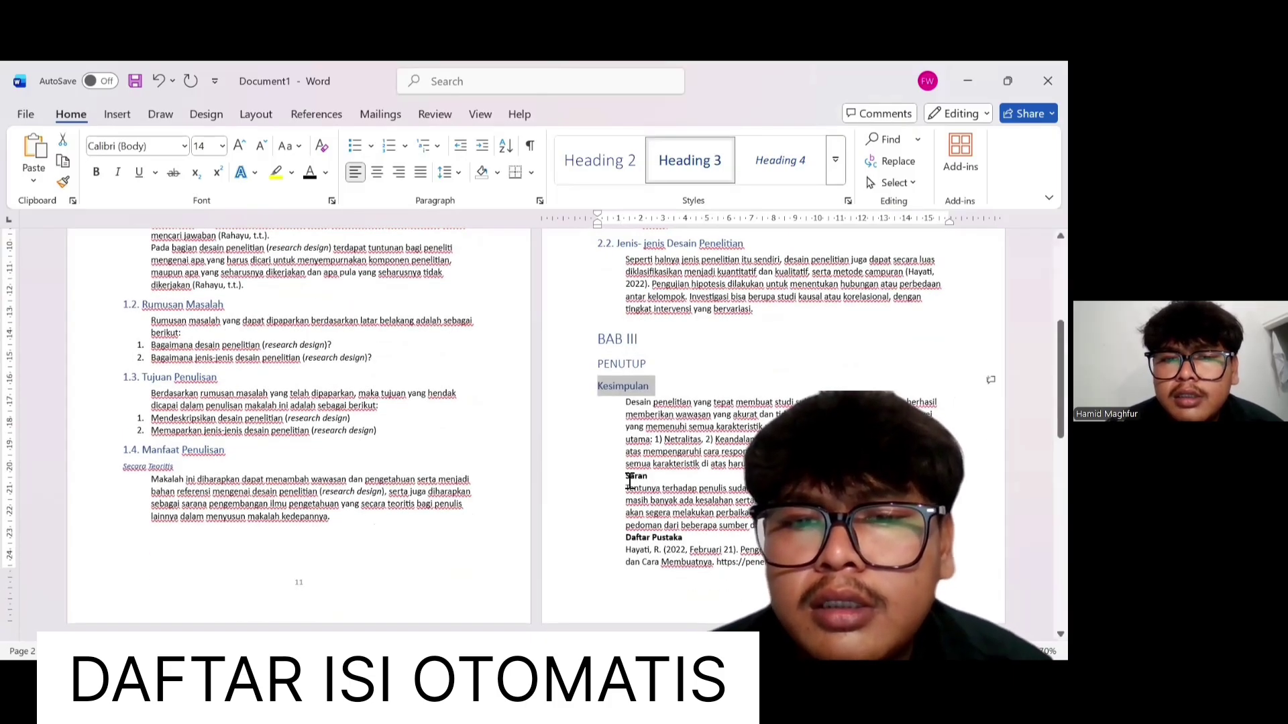
left_click_drag(625, 476, 649, 477)
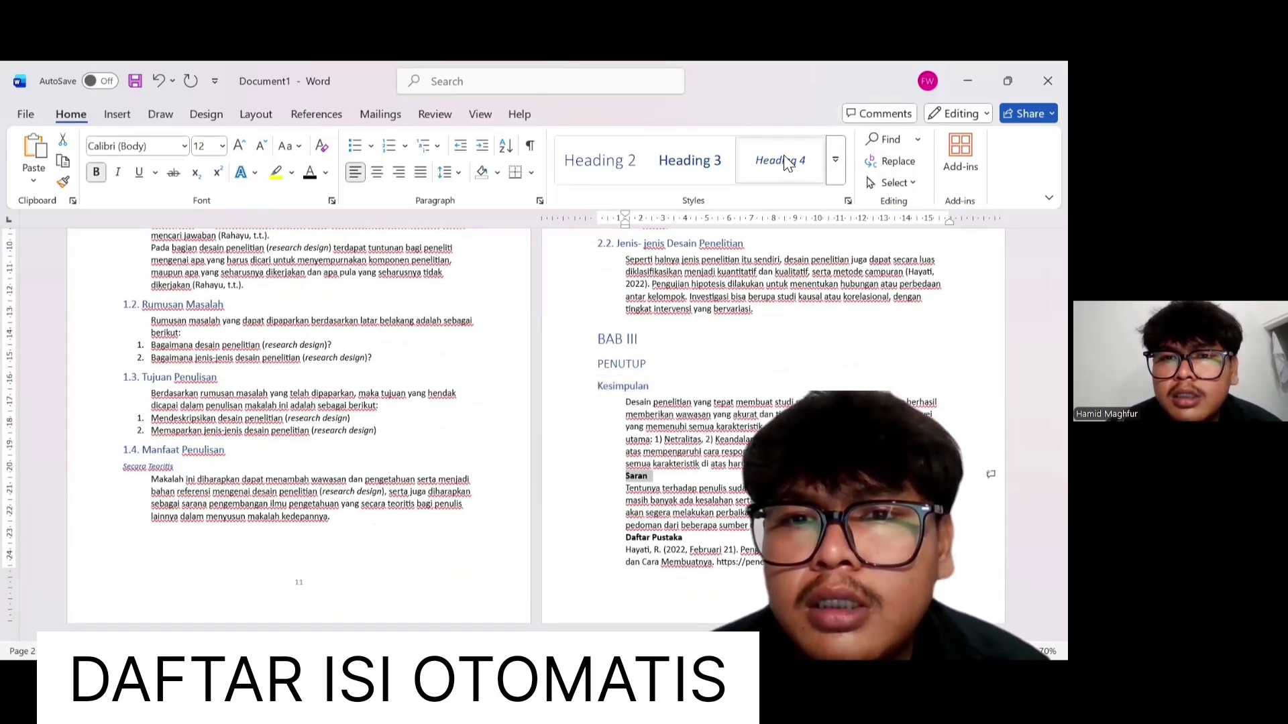
left_click(706, 173)
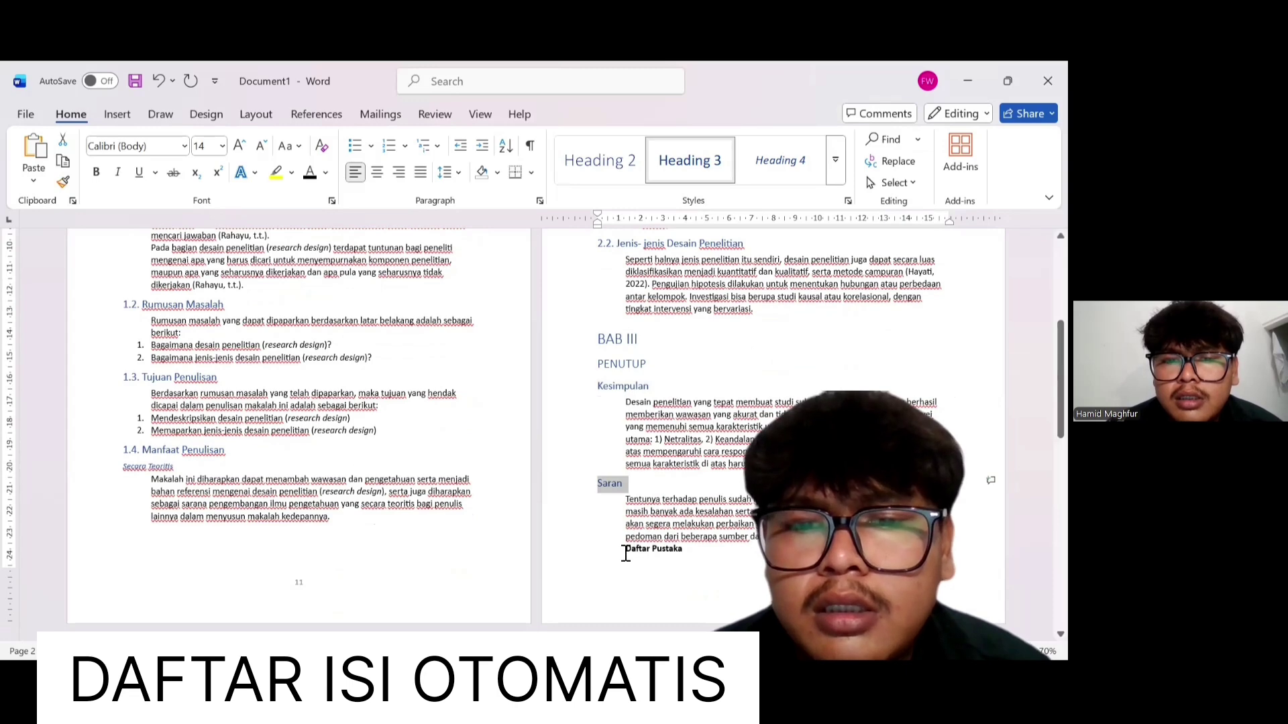
left_click_drag(626, 551, 684, 552)
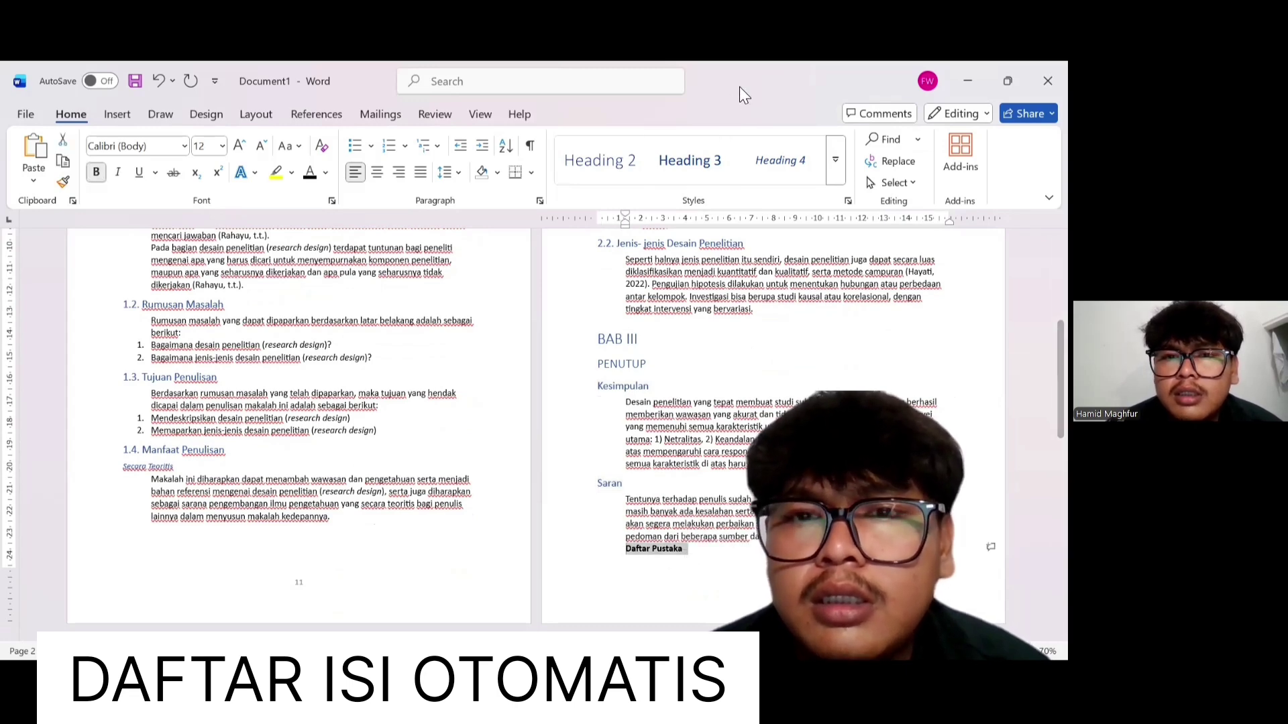
left_click(701, 144)
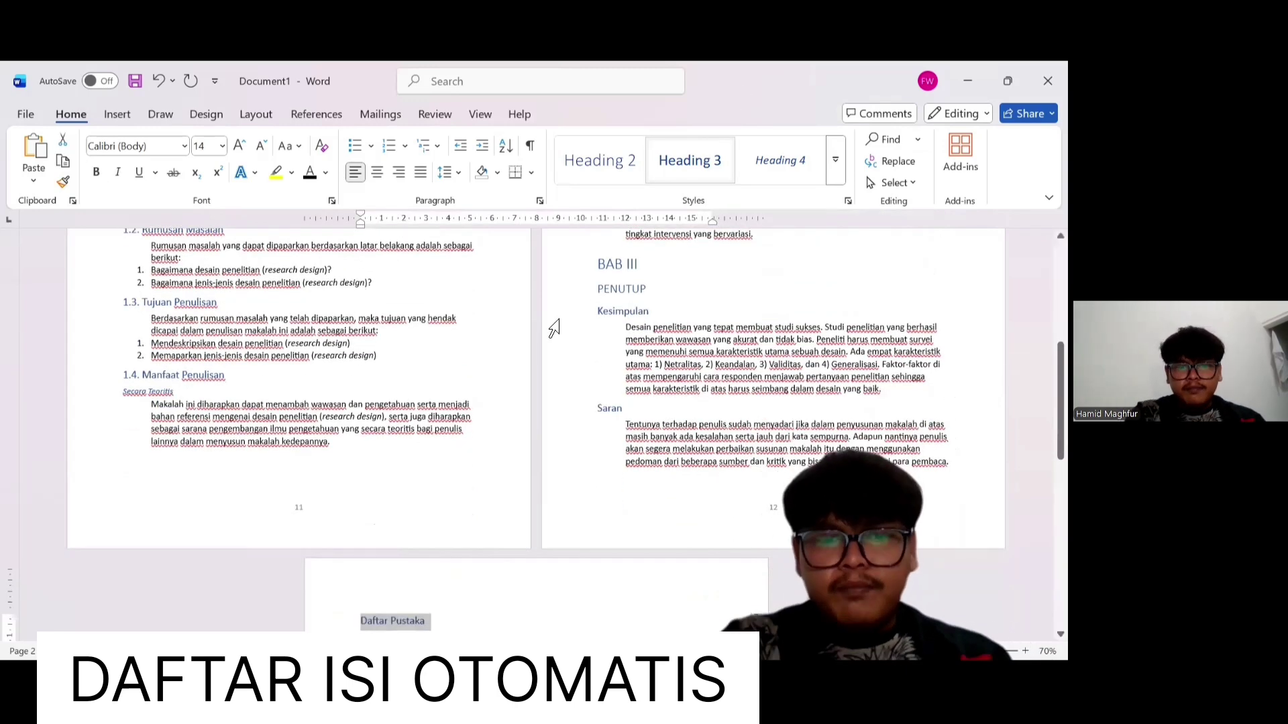
Insert an Automatic Table 1 table of contents on the blank page at the beginning of the document
scroll(654, 356, "up", 5)
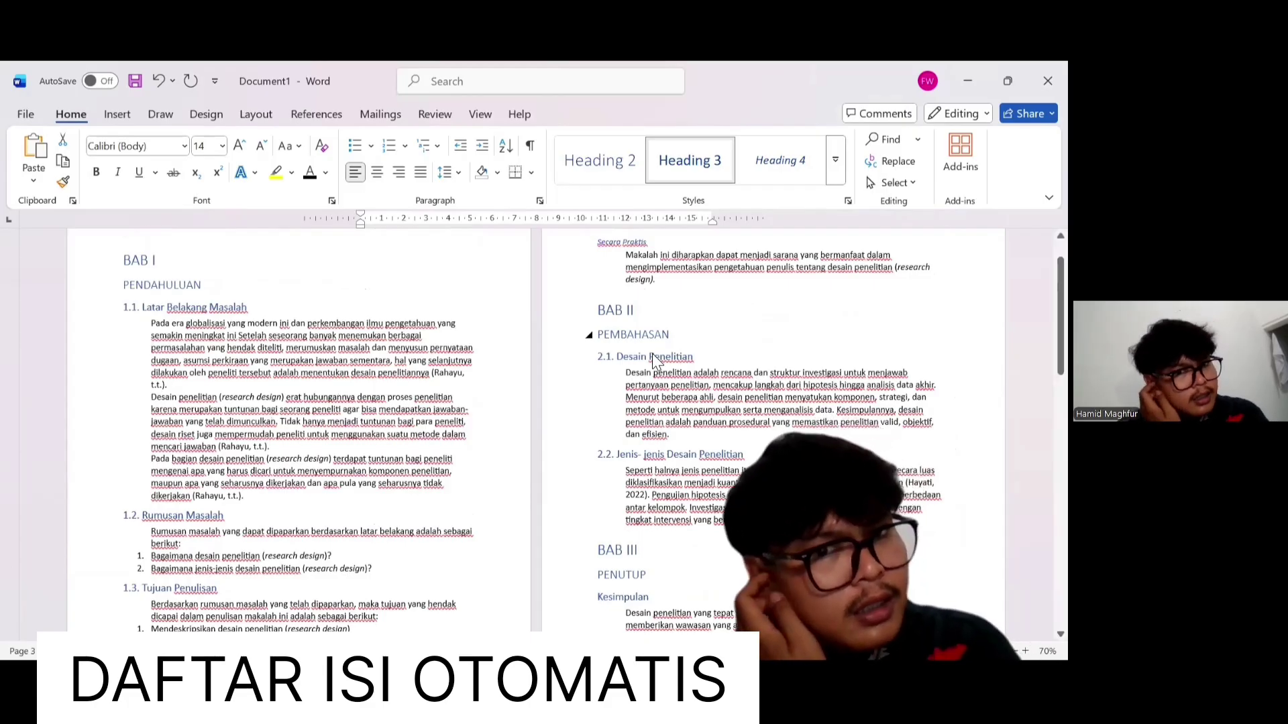
scroll(654, 356, "down", 10)
scroll(653, 354, "up", 2)
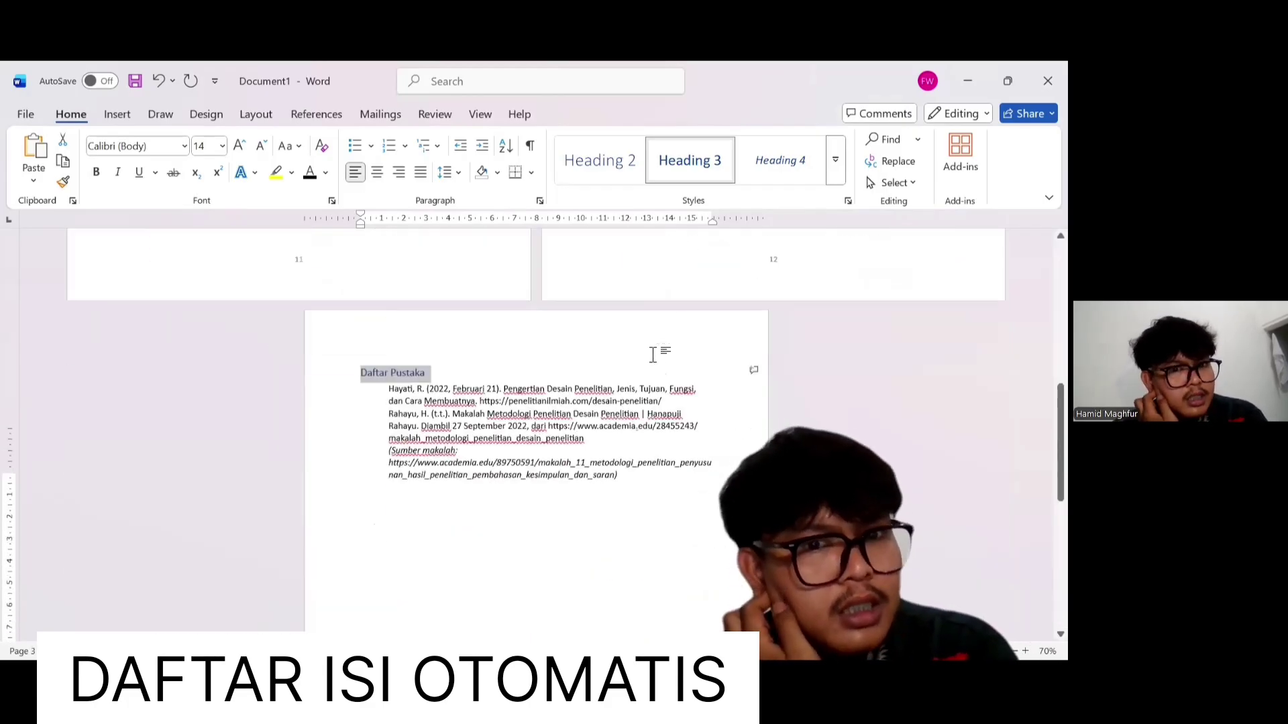
scroll(654, 354, "up", 6)
key("ctrl+Home")
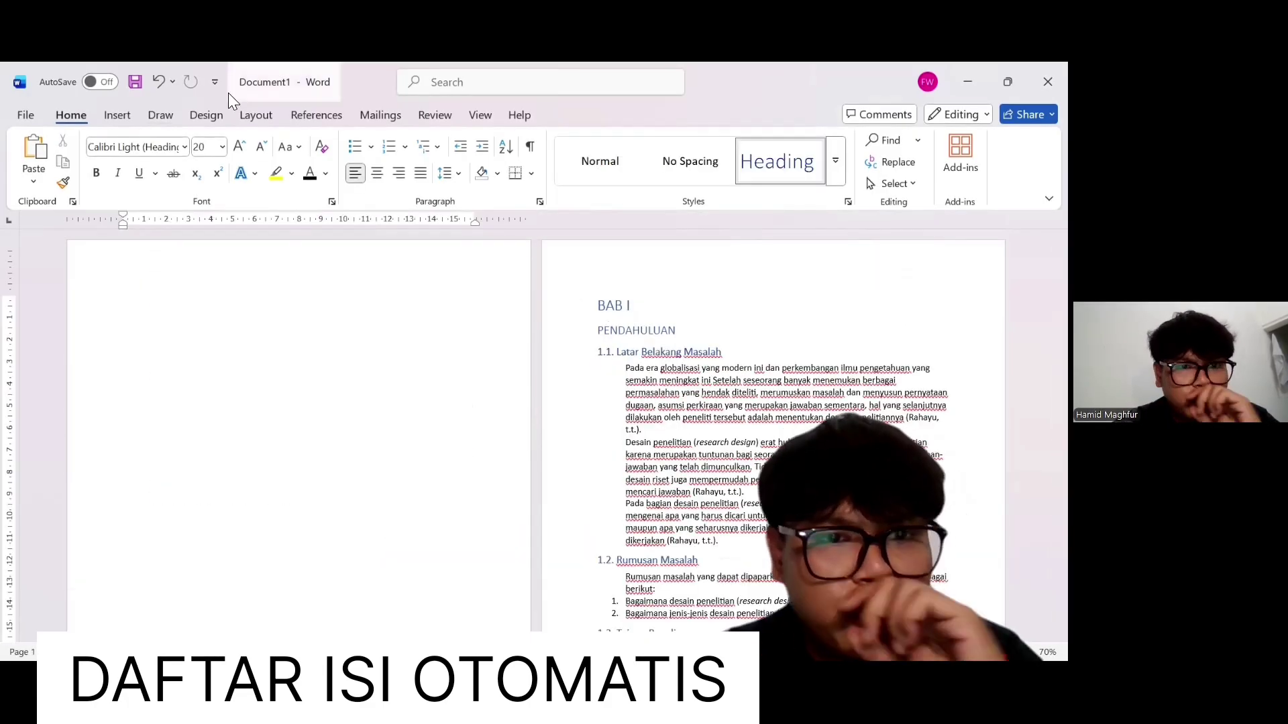
left_click(321, 116)
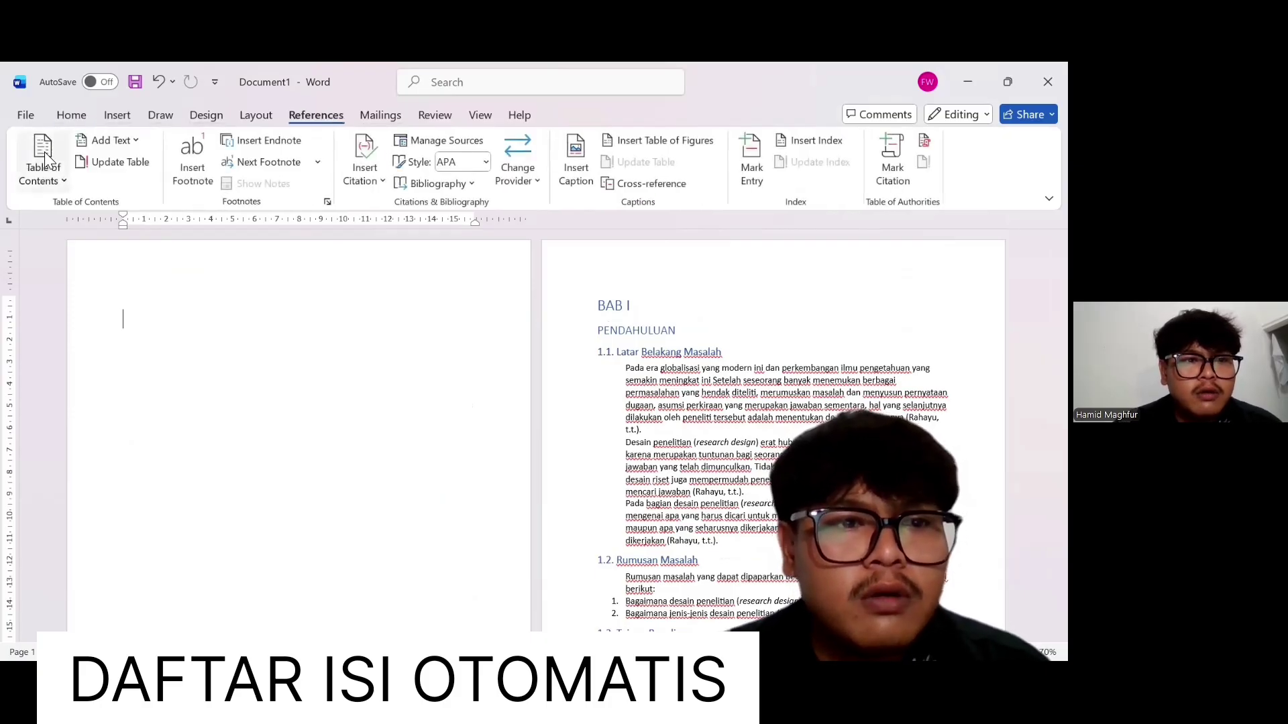
left_click(44, 152)
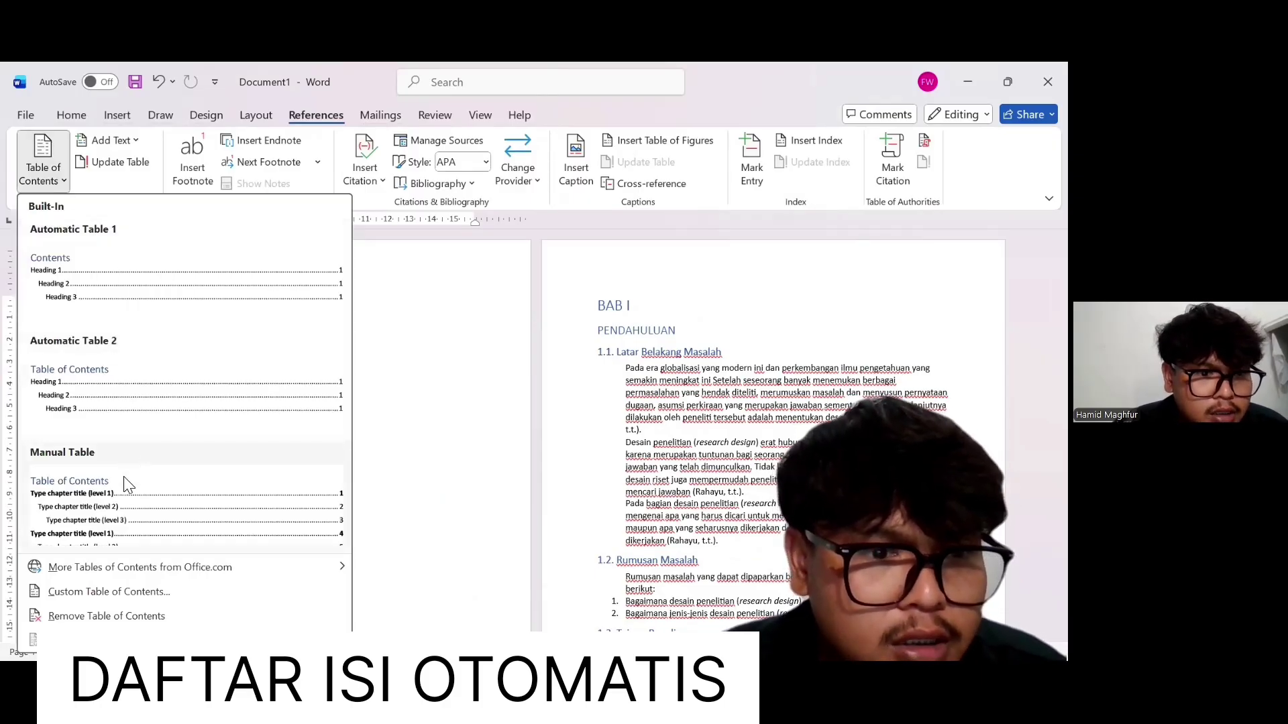
left_click(133, 283)
Review the entries of the inserted table of contents and the pages that follow it
scroll(242, 449, "down", 3)
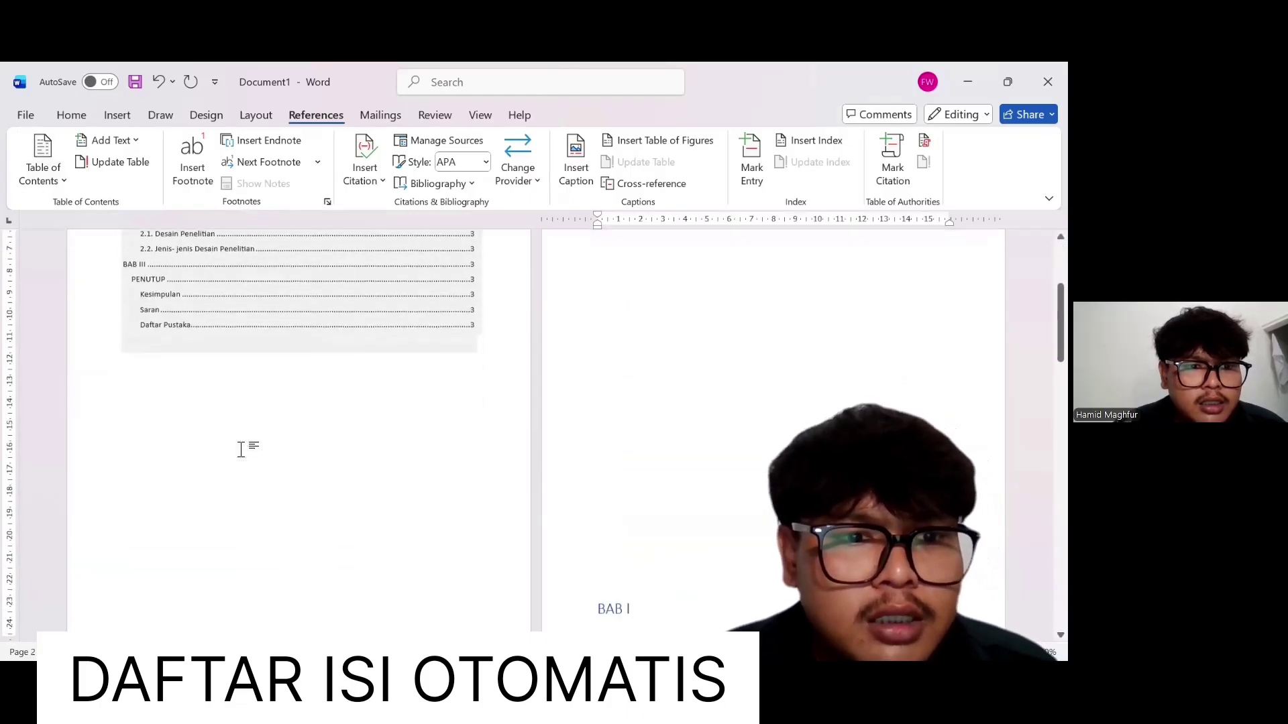
scroll(241, 448, "up", 2)
scroll(242, 448, "down", 4)
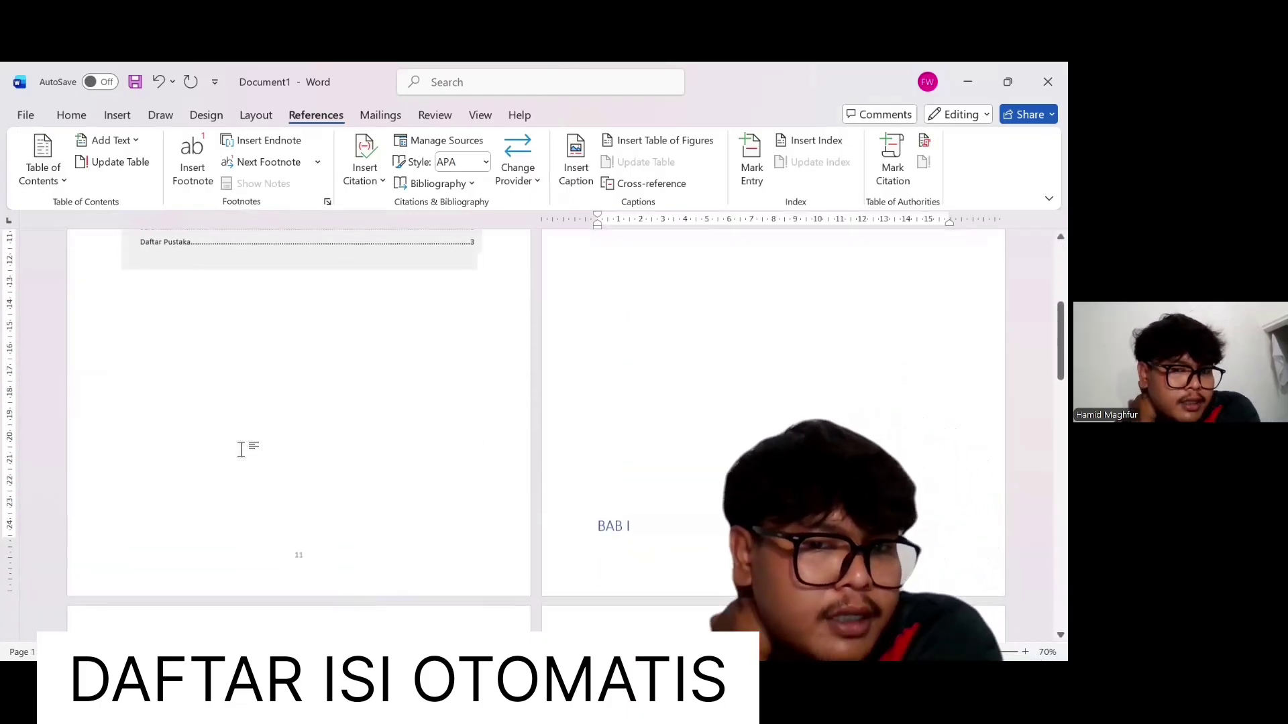
scroll(242, 448, "up", 5)
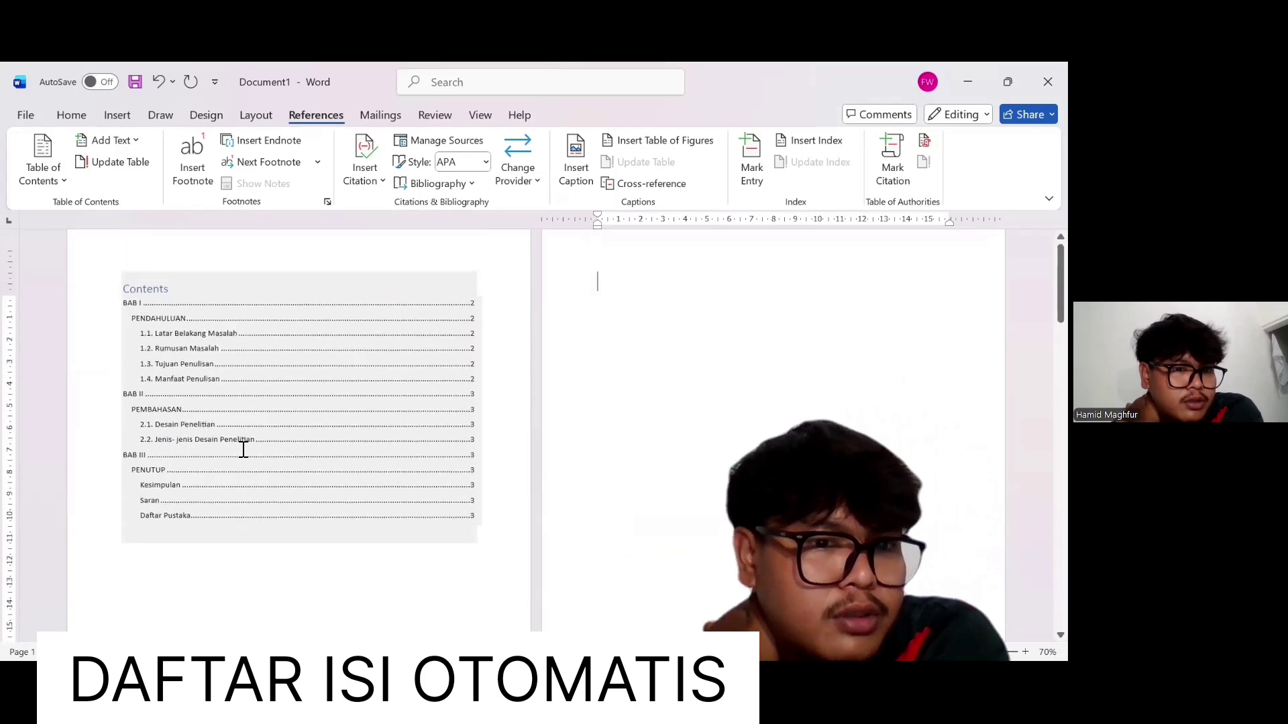
scroll(243, 449, "up", 1)
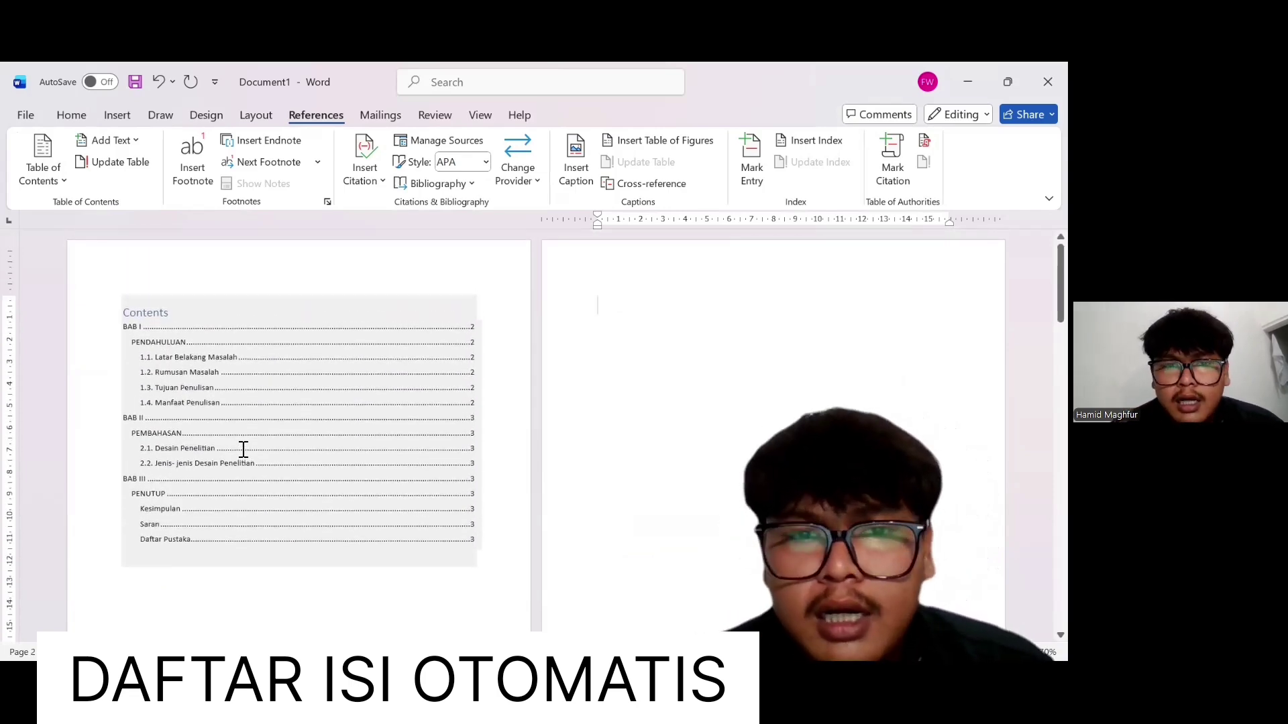
key("alt+Tab")
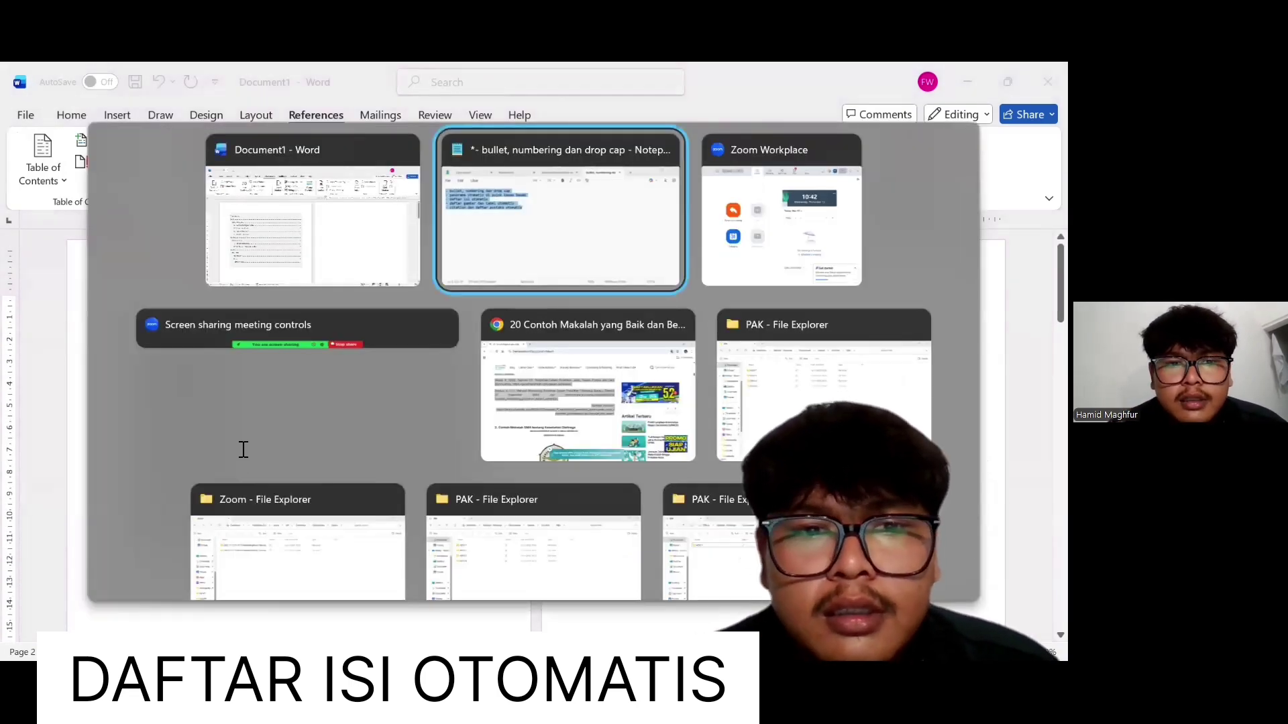
key("alt+Tab")
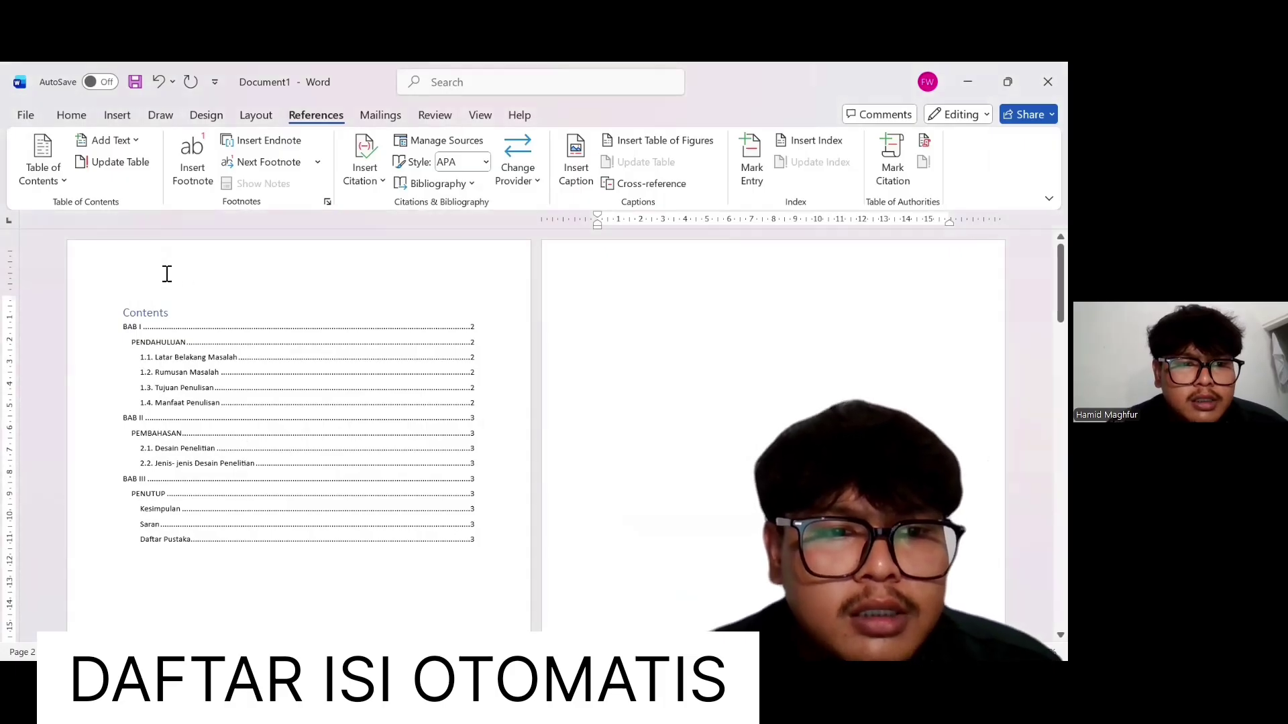
Retitle the table of contents DAFTAR ISI and centre that title
left_click(168, 315)
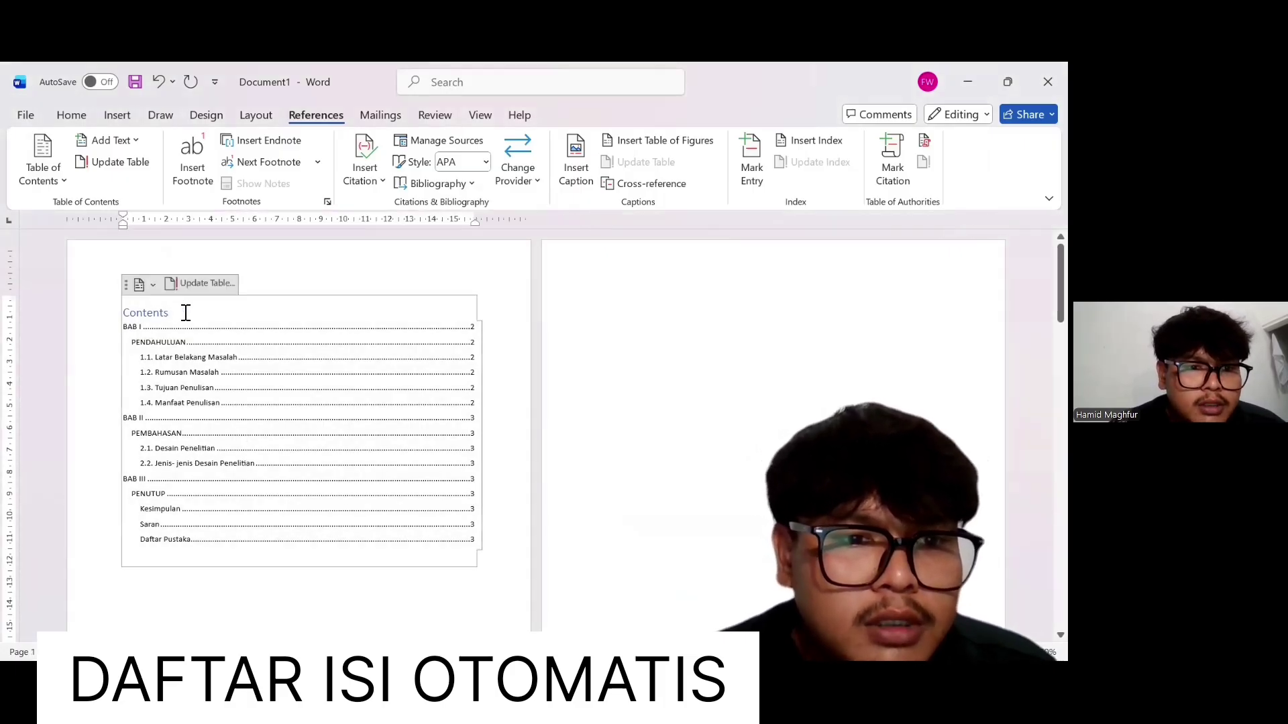
double_click(144, 314)
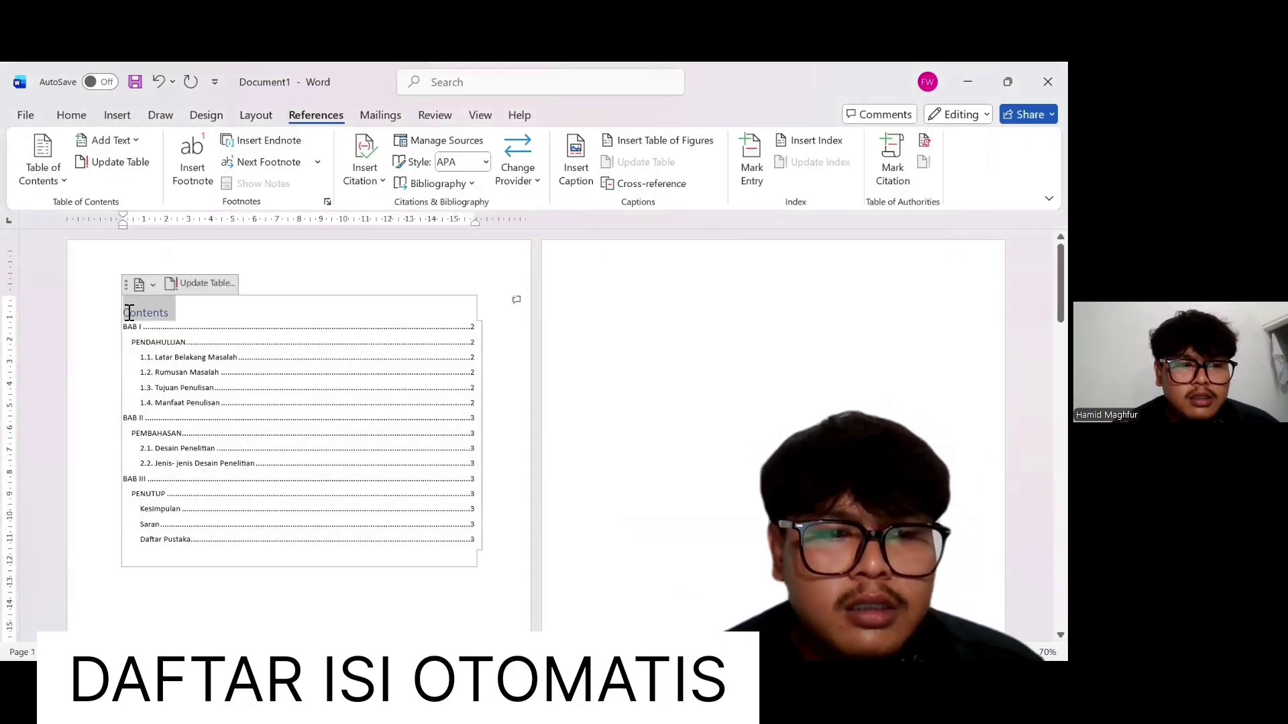
type("Df")
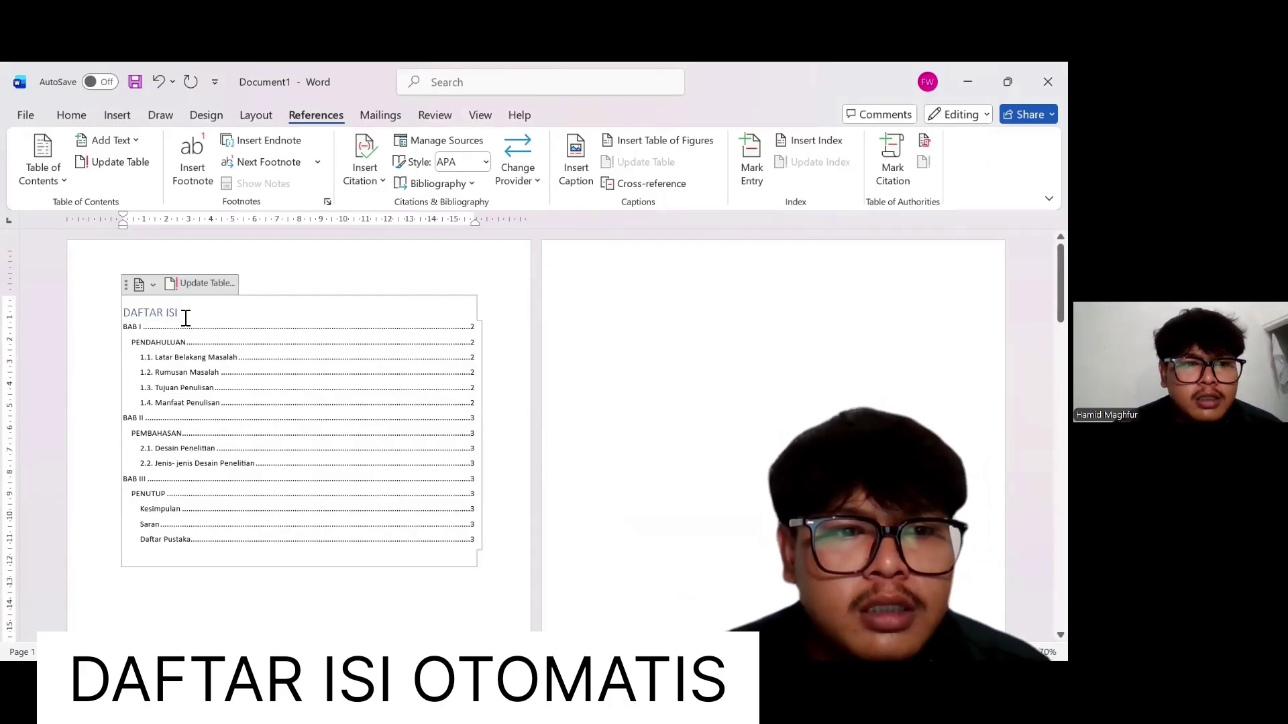
left_click_drag(185, 318, 124, 312)
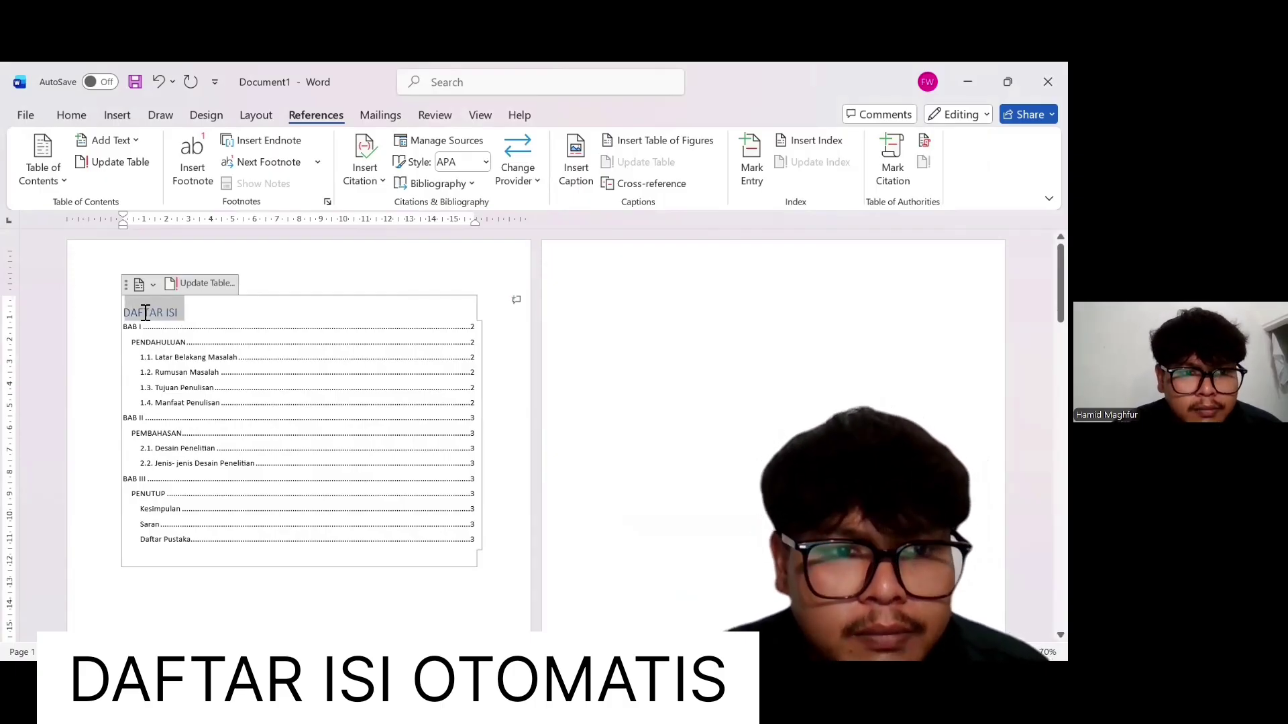
left_click(117, 121)
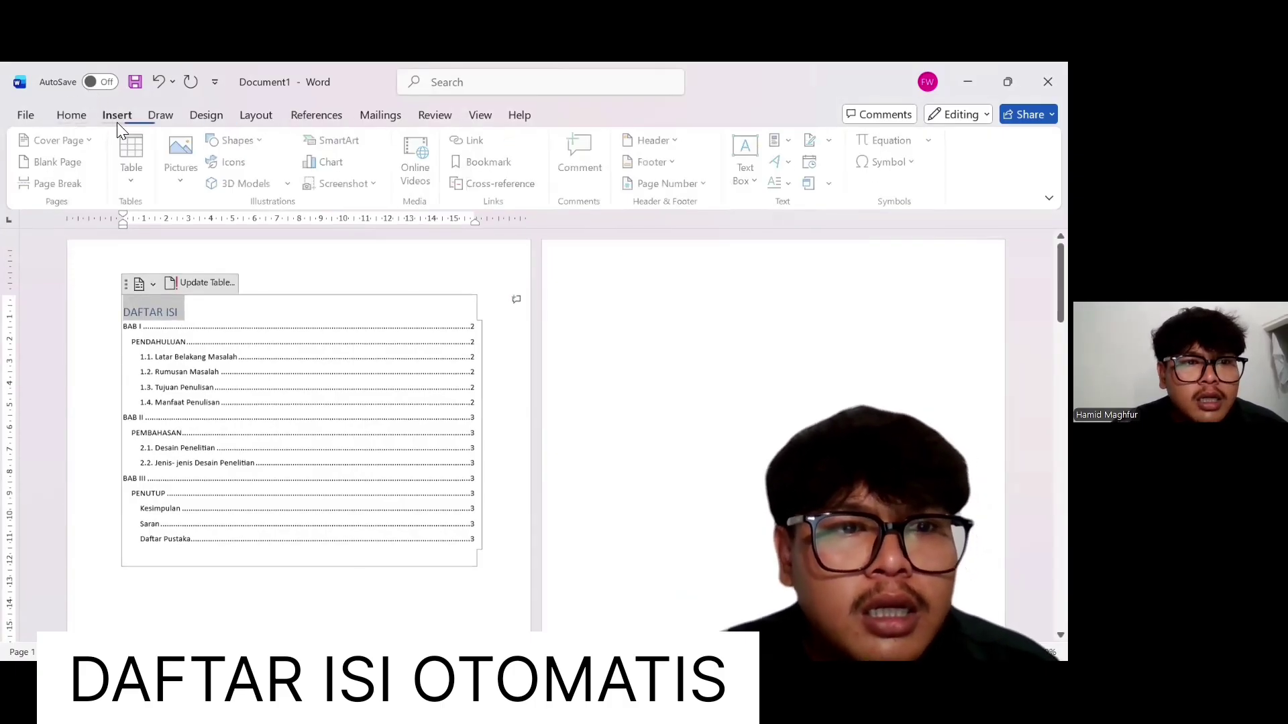
left_click(72, 114)
left_click(377, 174)
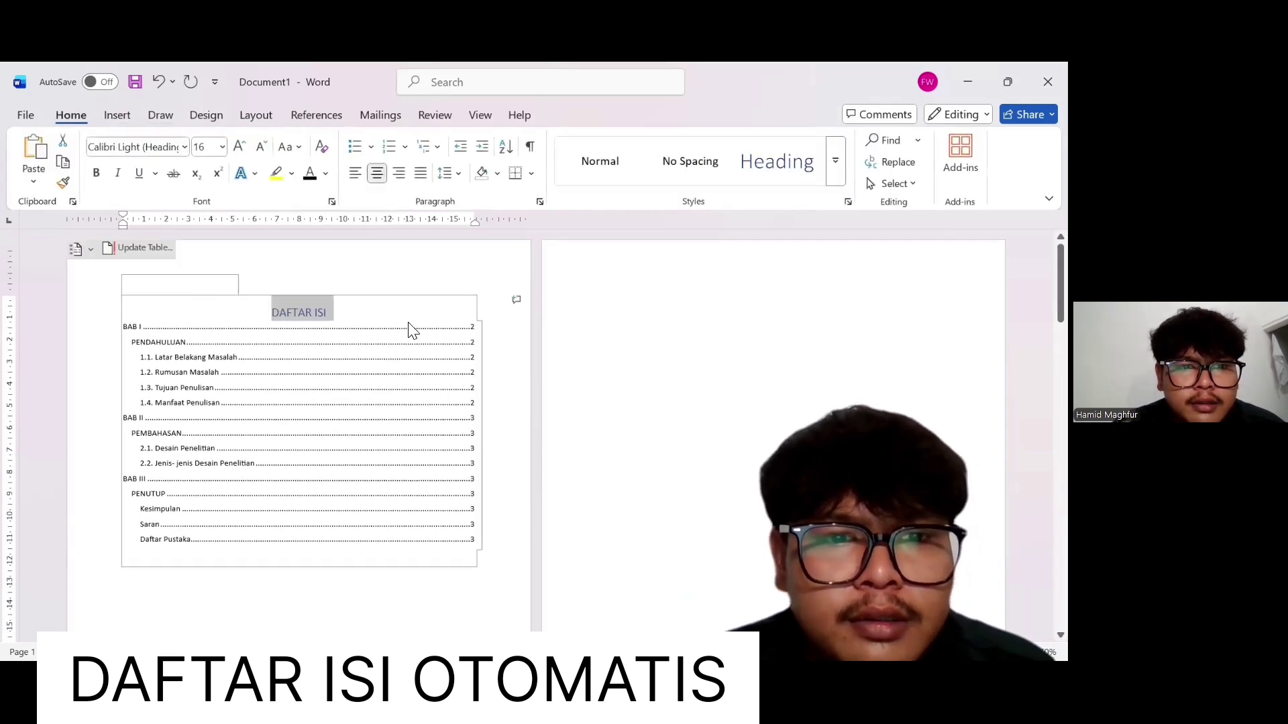
left_click_drag(510, 543, 510, 512)
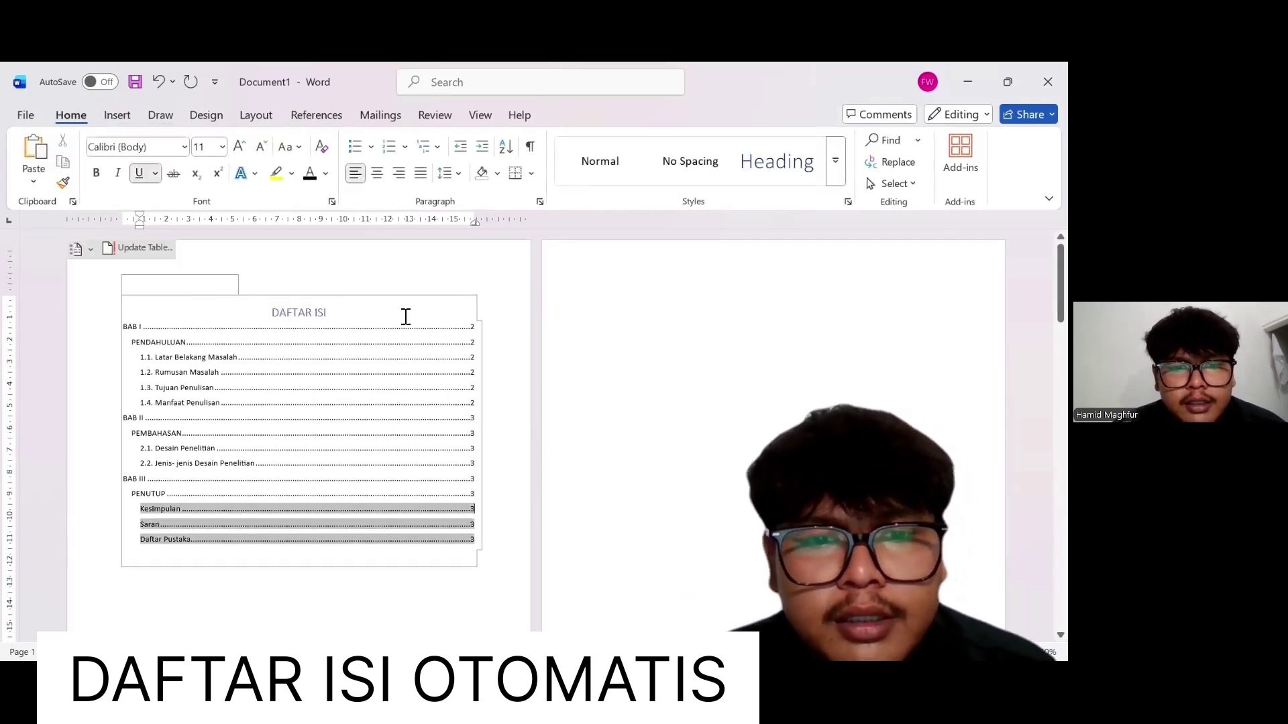
scroll(430, 533, "down", 3)
scroll(429, 532, "down", 2)
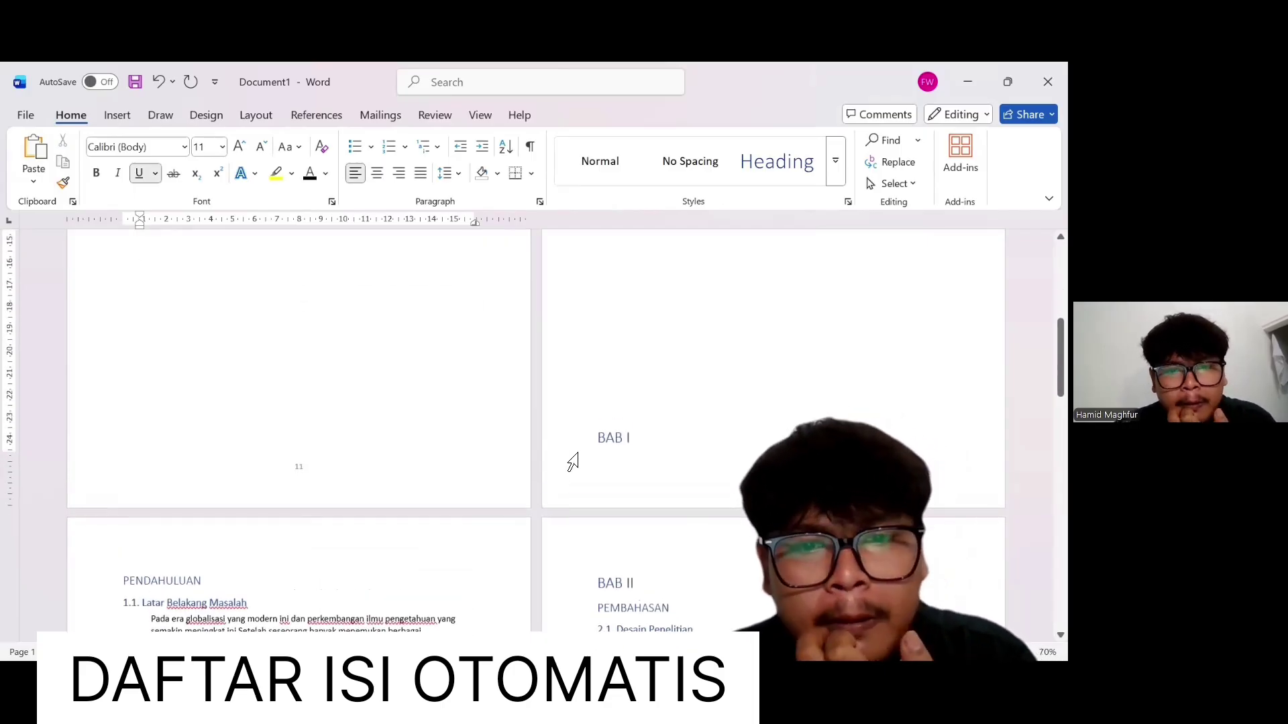
left_click(572, 462)
Consult the list of tutorial topics in Notepad, then return to the Word document
key("alt+Tab")
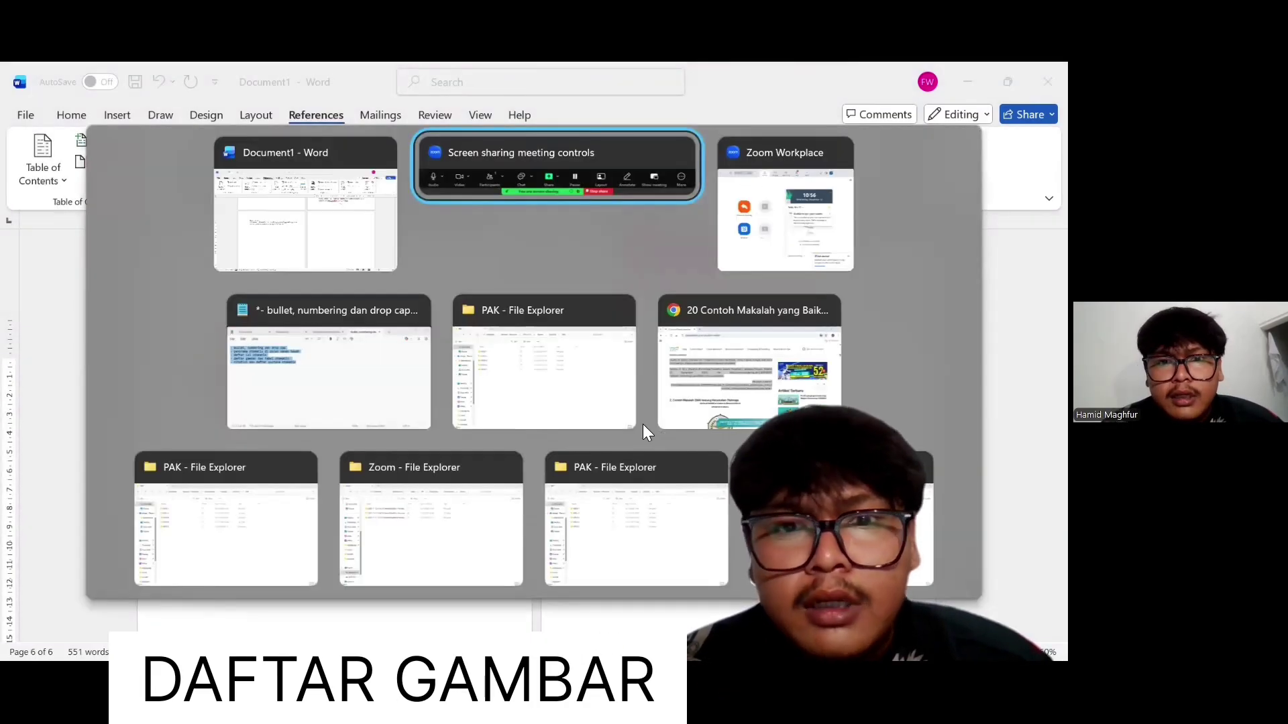
key("alt+Tab")
key("alt+Tab")
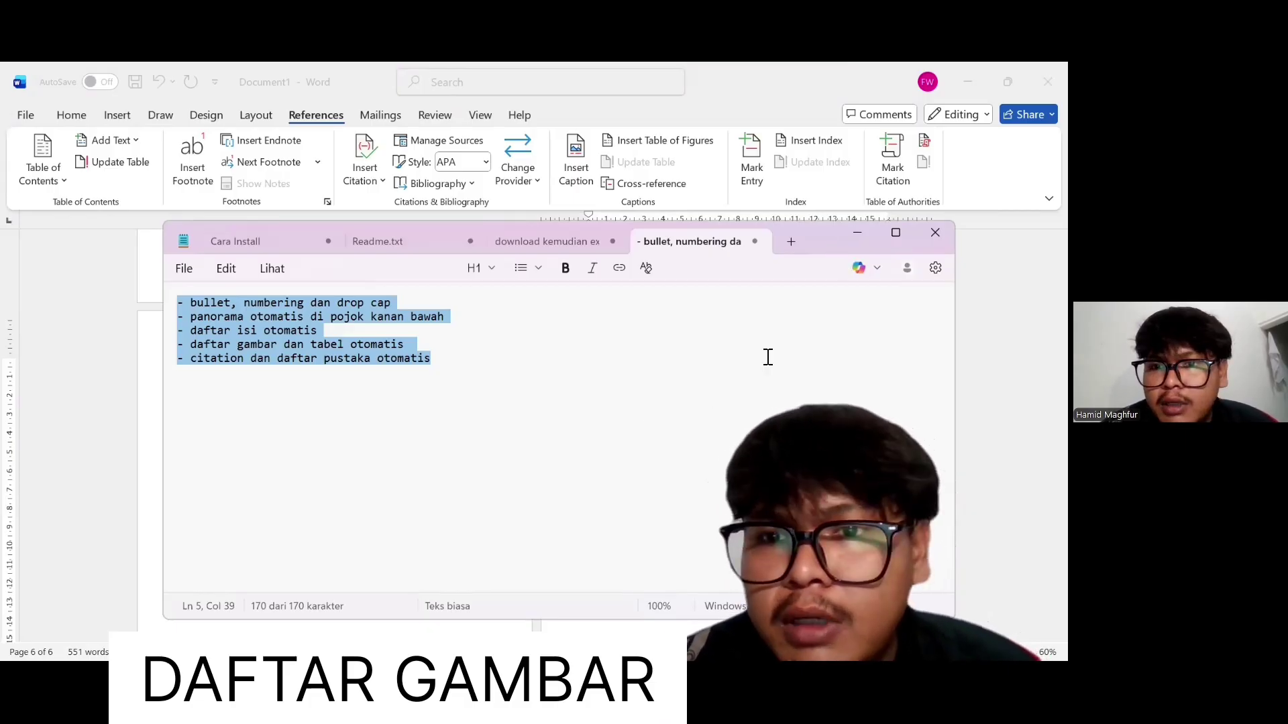
left_click(858, 234)
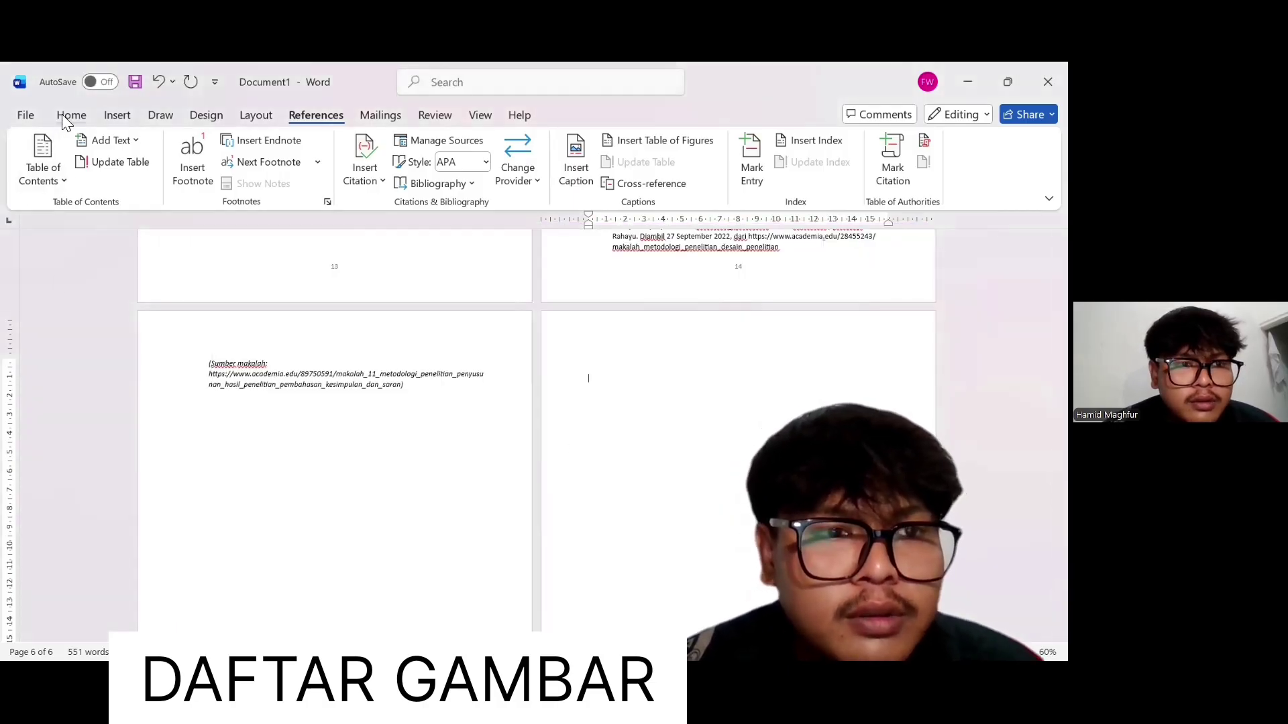
Insert the brown WhatsApp image from the device on the blank last page and shrink it to about 7.2 cm high by 4.8 cm wide
left_click(111, 116)
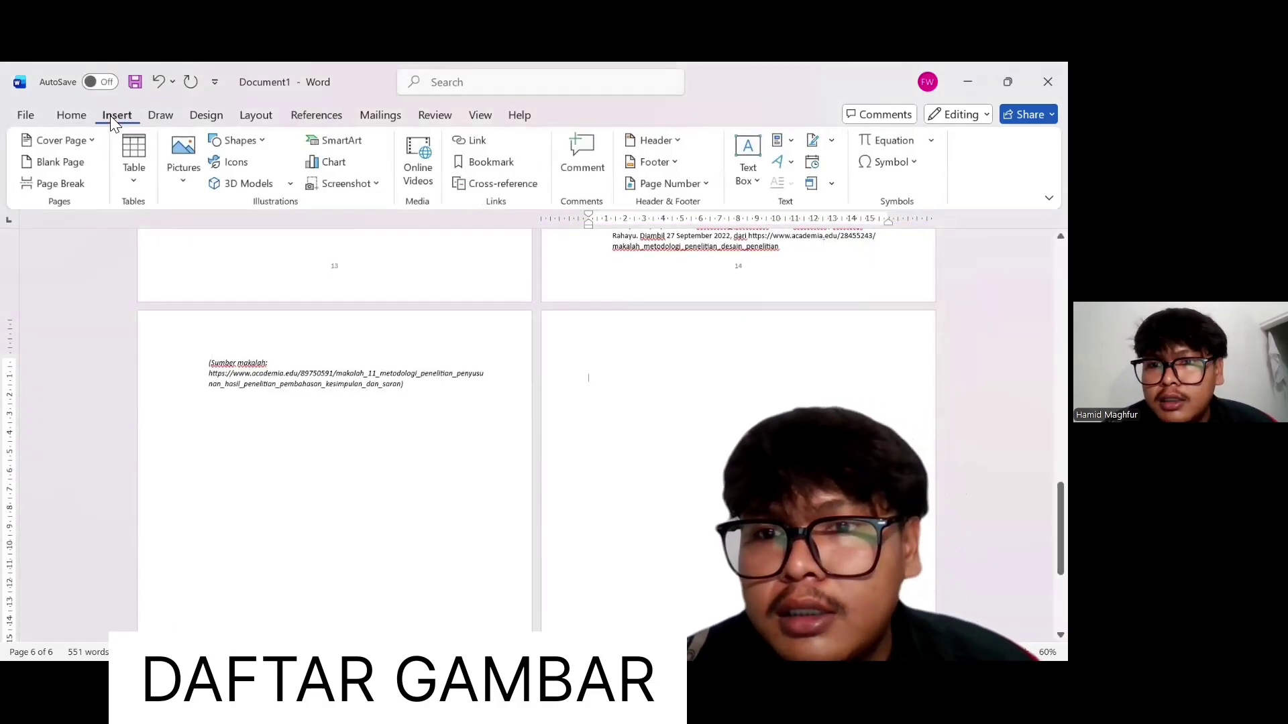
left_click(182, 149)
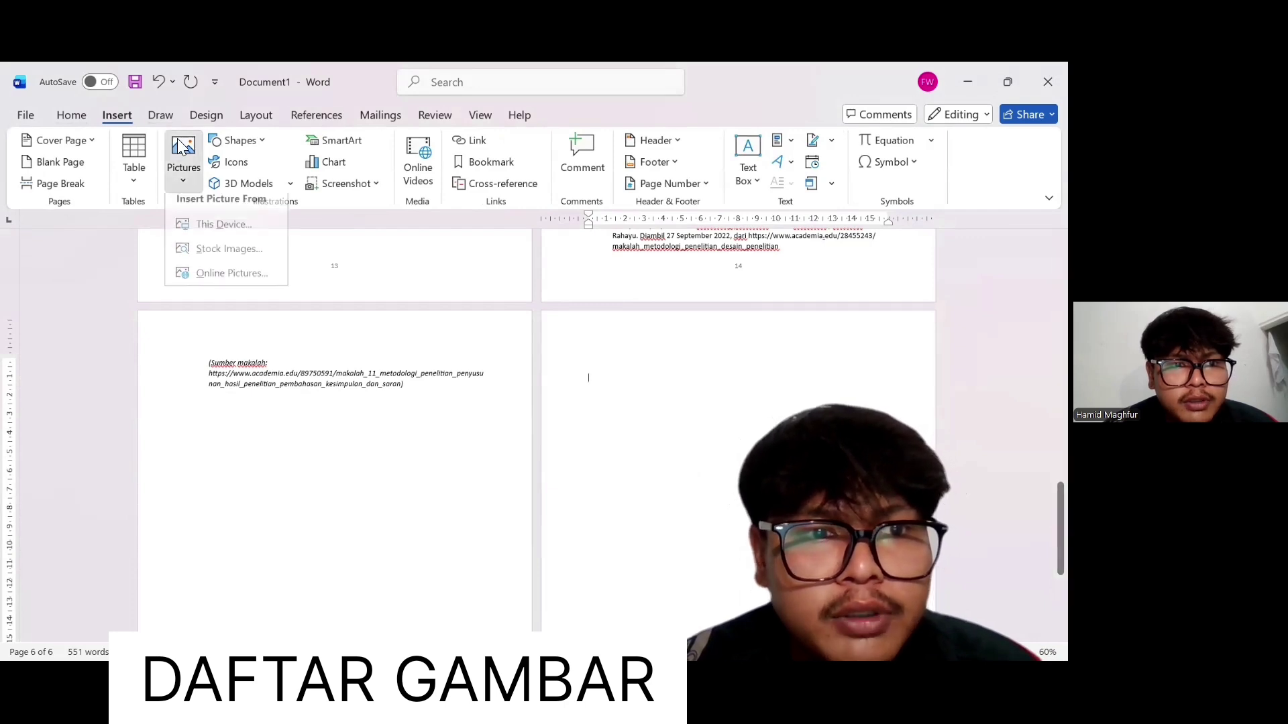
left_click(218, 243)
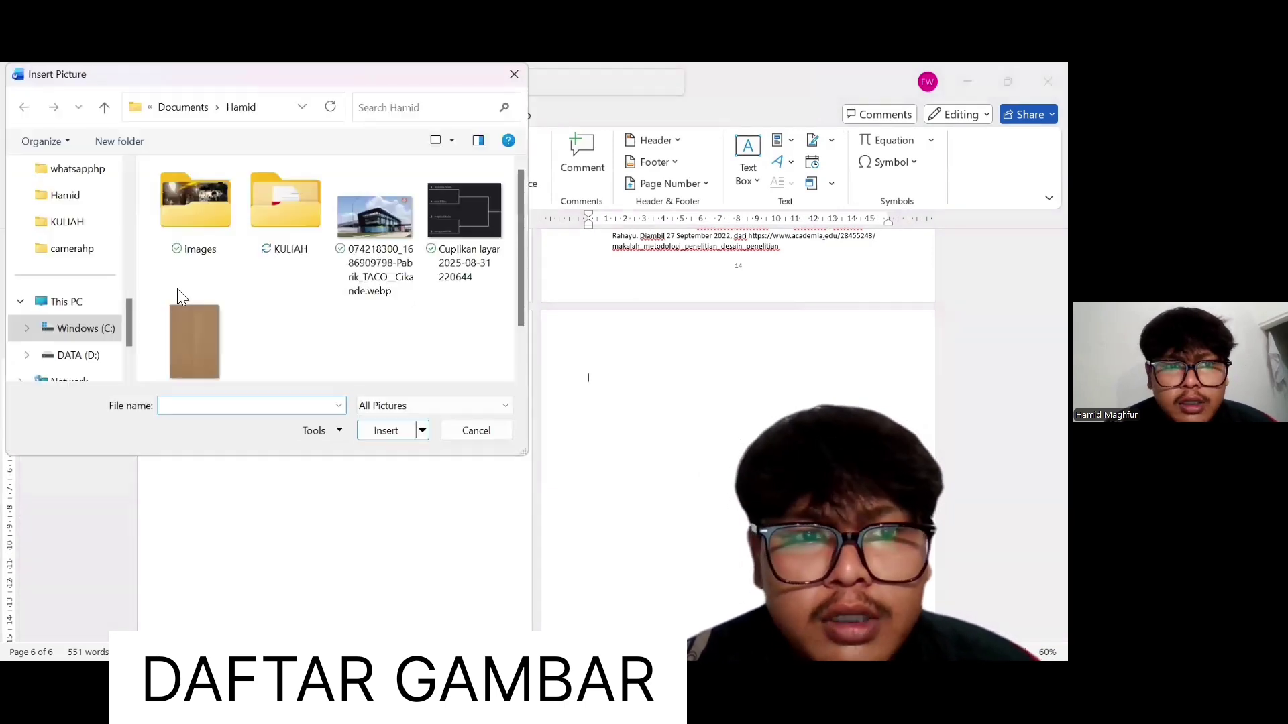
left_click(212, 319)
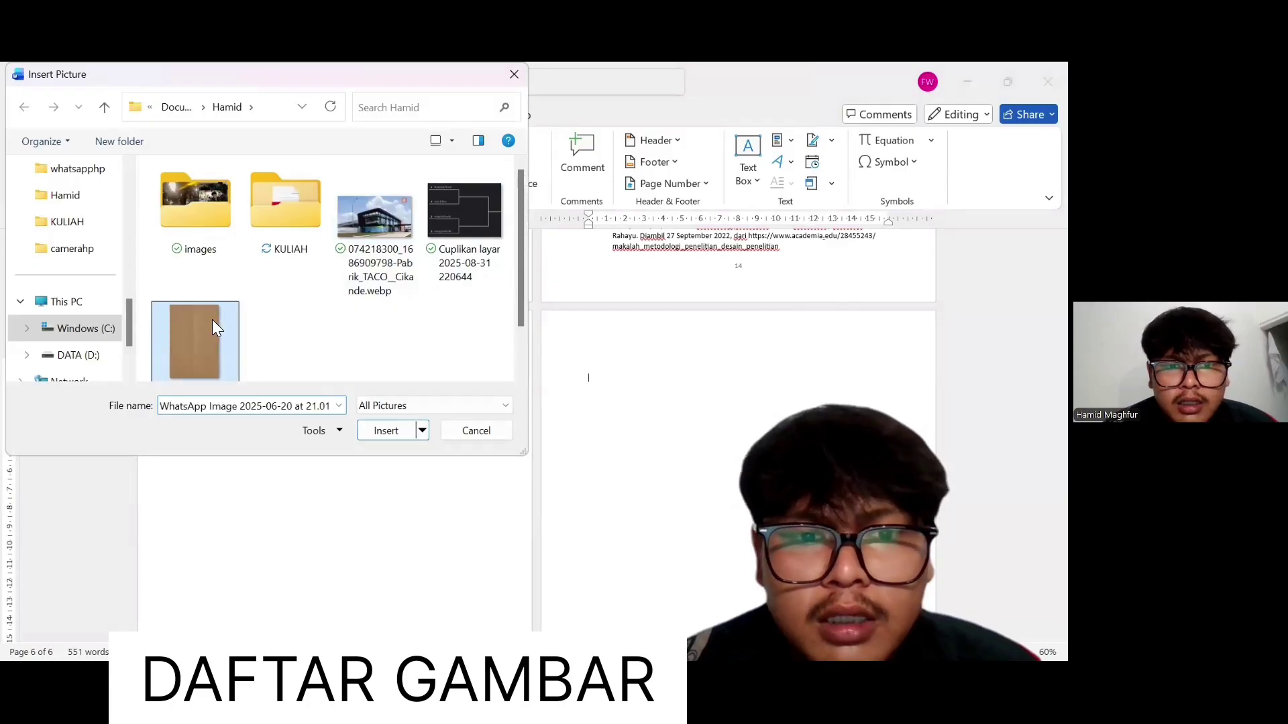
left_click(381, 430)
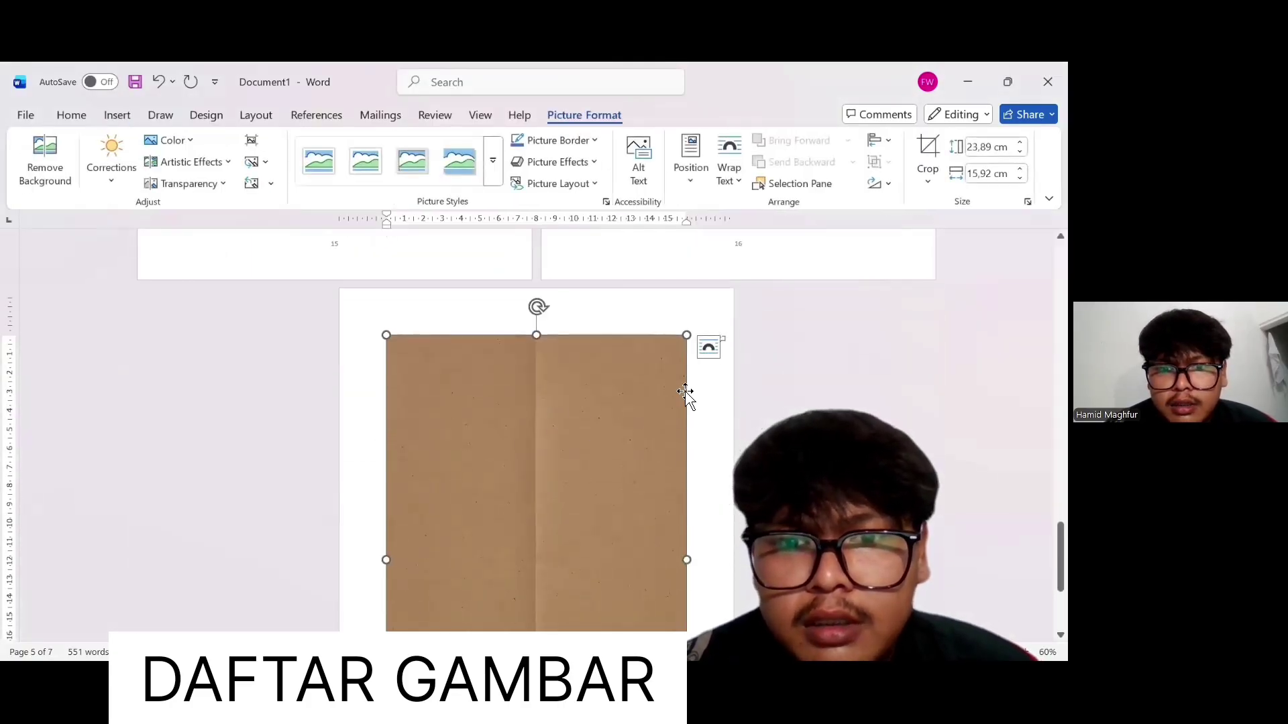
left_click_drag(674, 349, 359, 593)
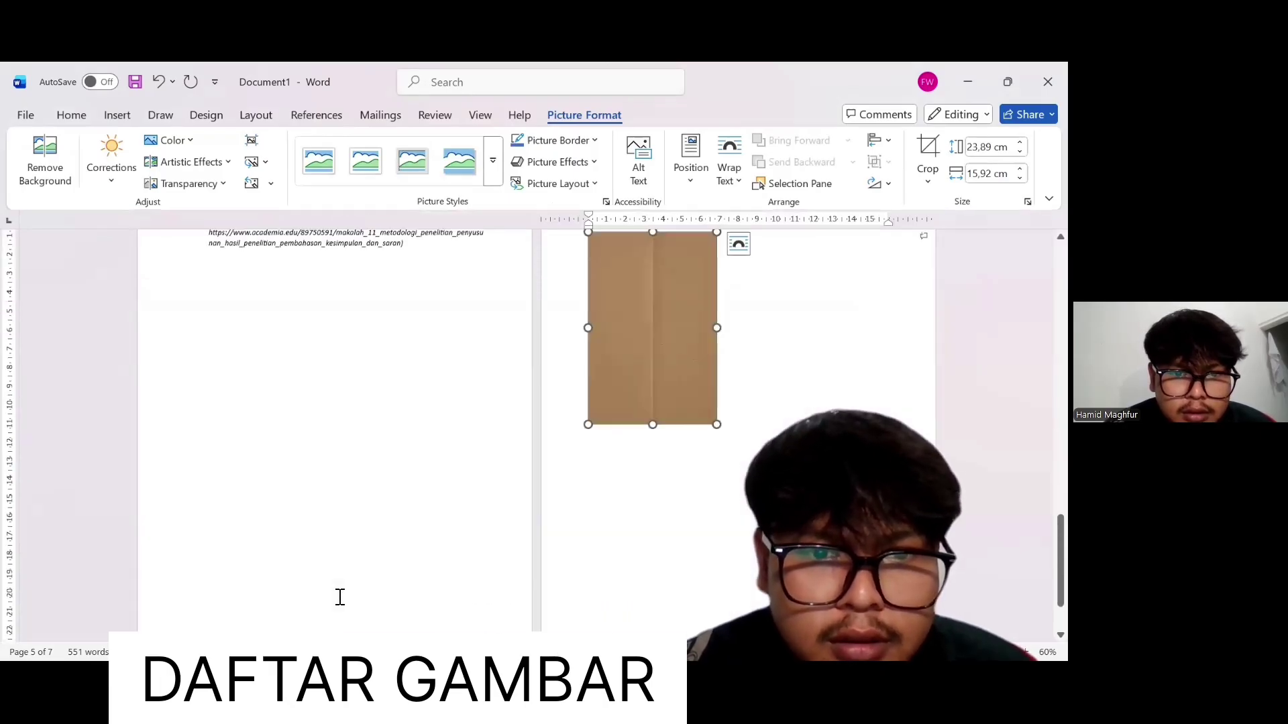
left_click_drag(716, 427, 659, 376)
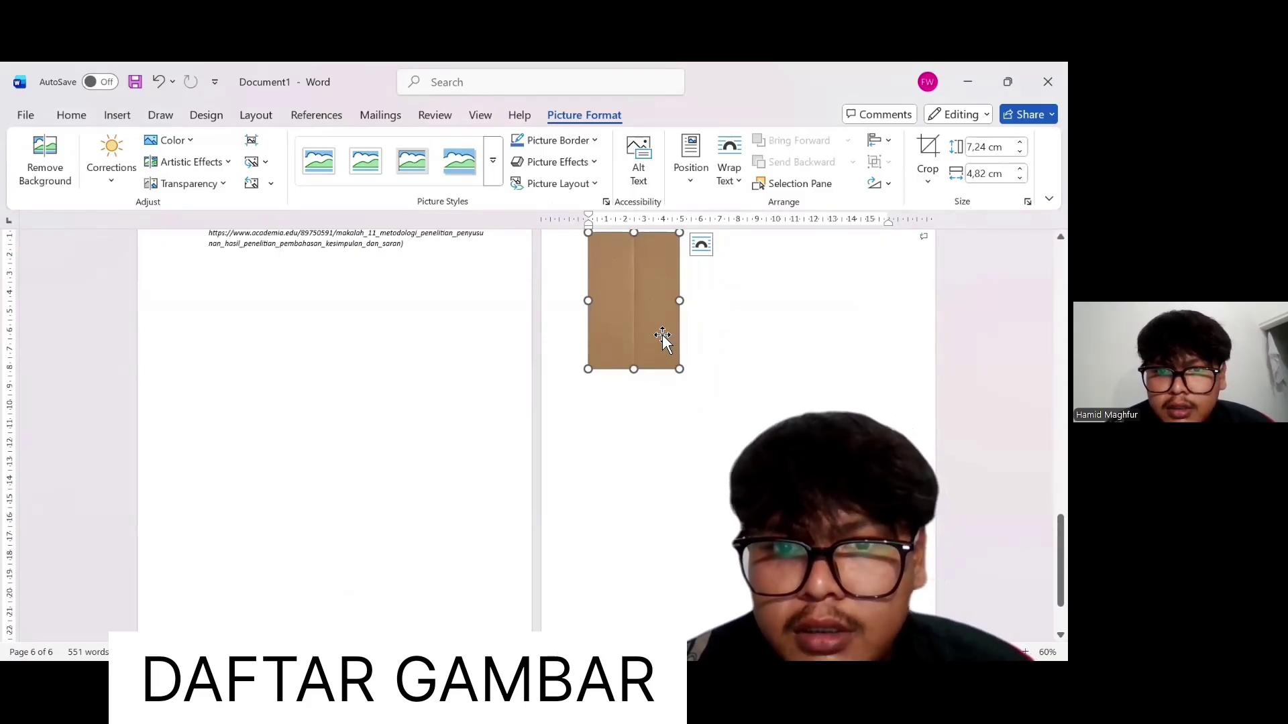
Add a caption with the Figure label below the brown picture
right_click(606, 295)
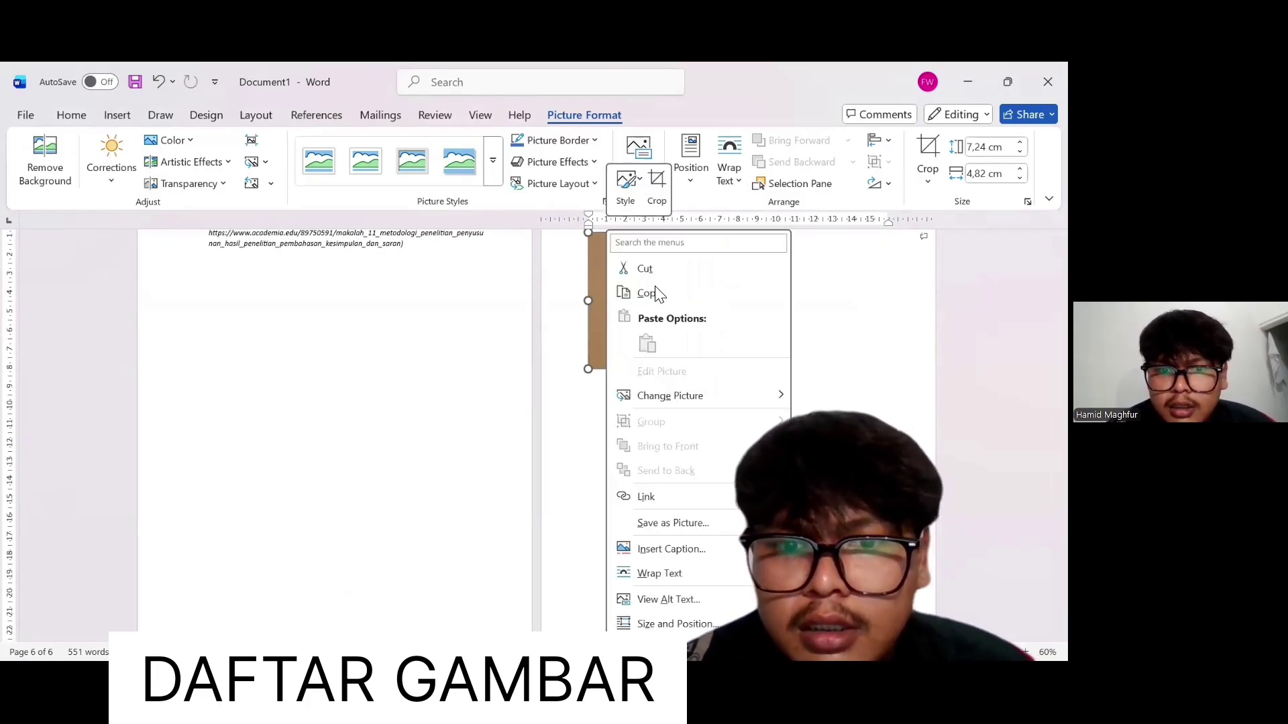
left_click(711, 557)
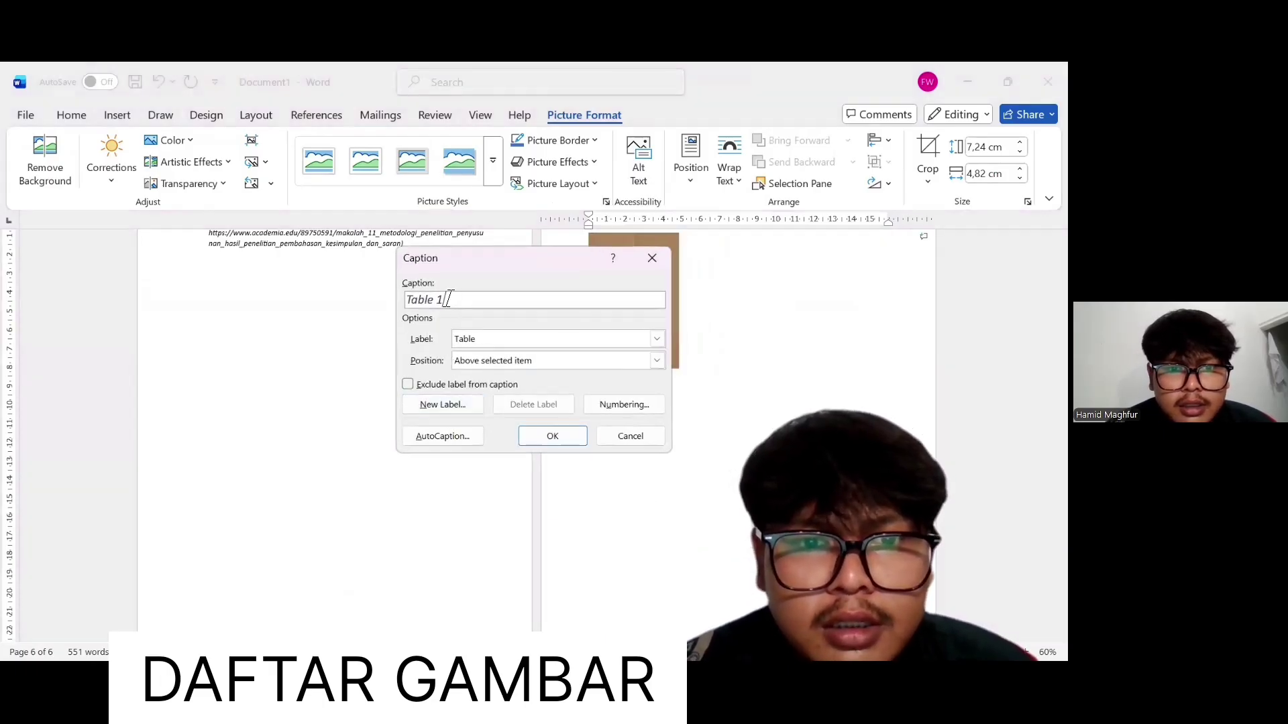
left_click(655, 341)
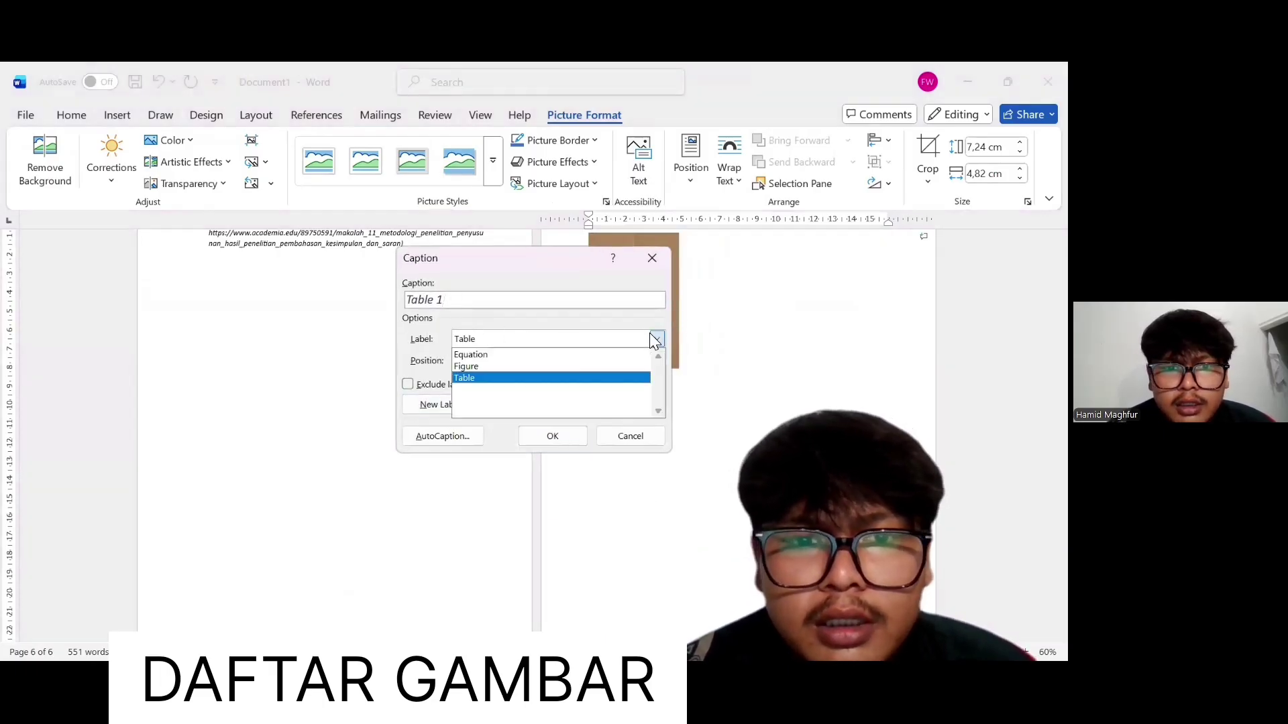
left_click(502, 369)
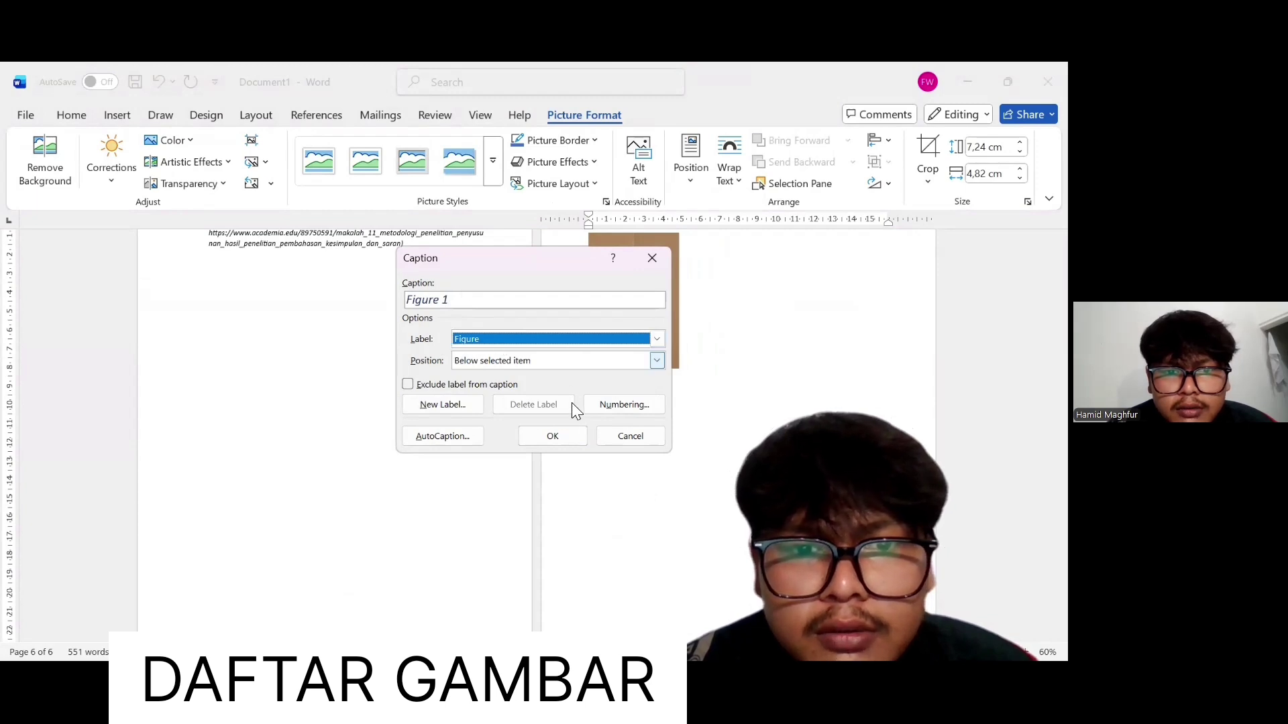
left_click(552, 436)
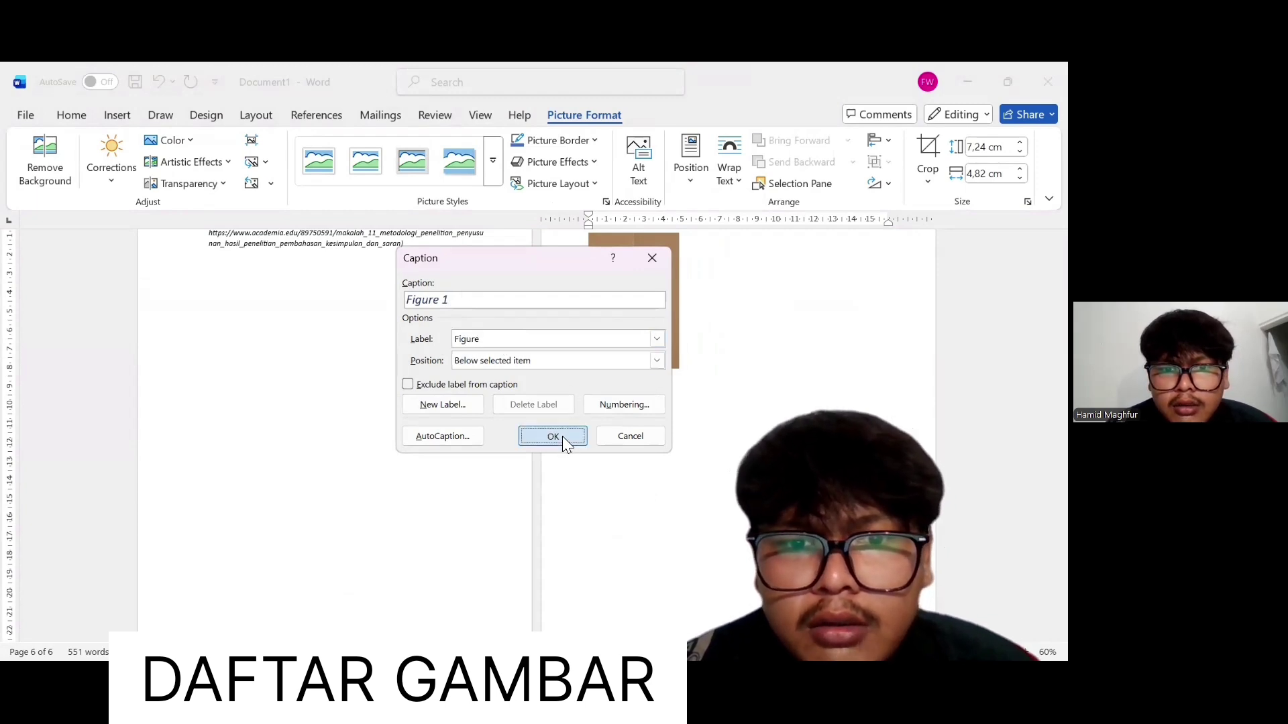
Insert the Pabrik_TACO factory picture on a new line under the first caption and shrink it to about 3.7 cm high by 6.6 cm wide
key("Return")
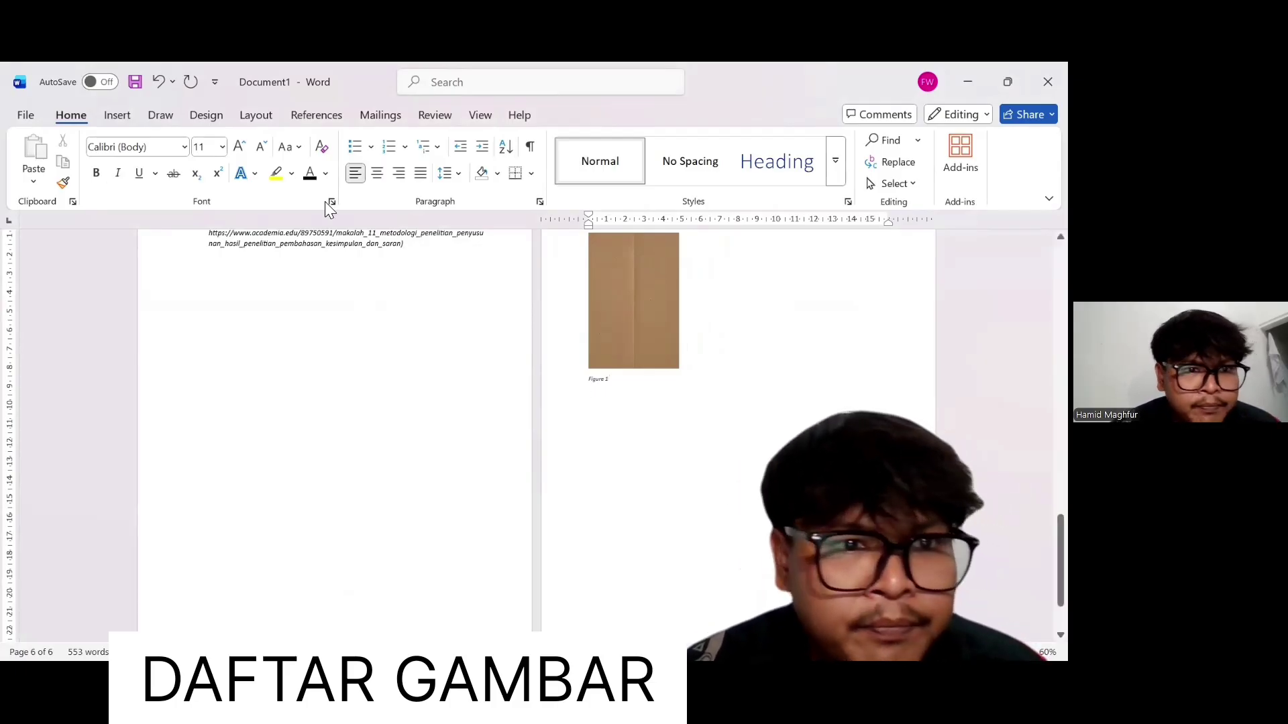
left_click(113, 112)
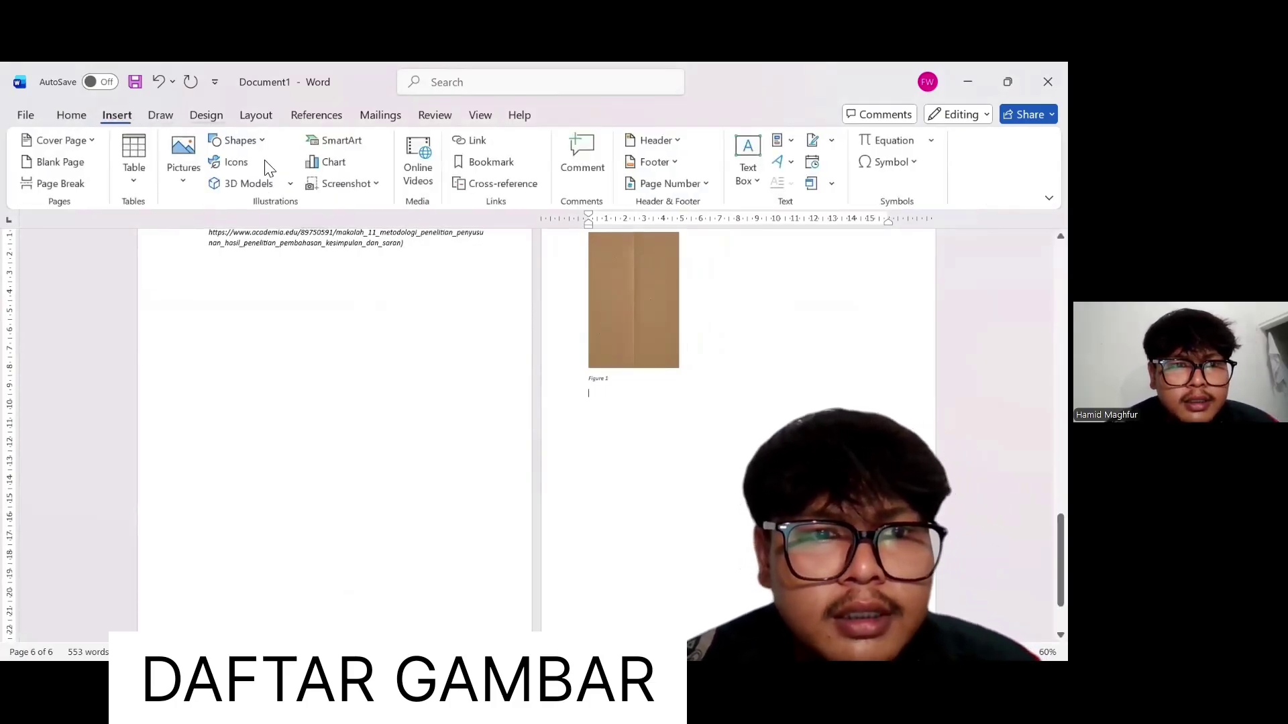
left_click(179, 170)
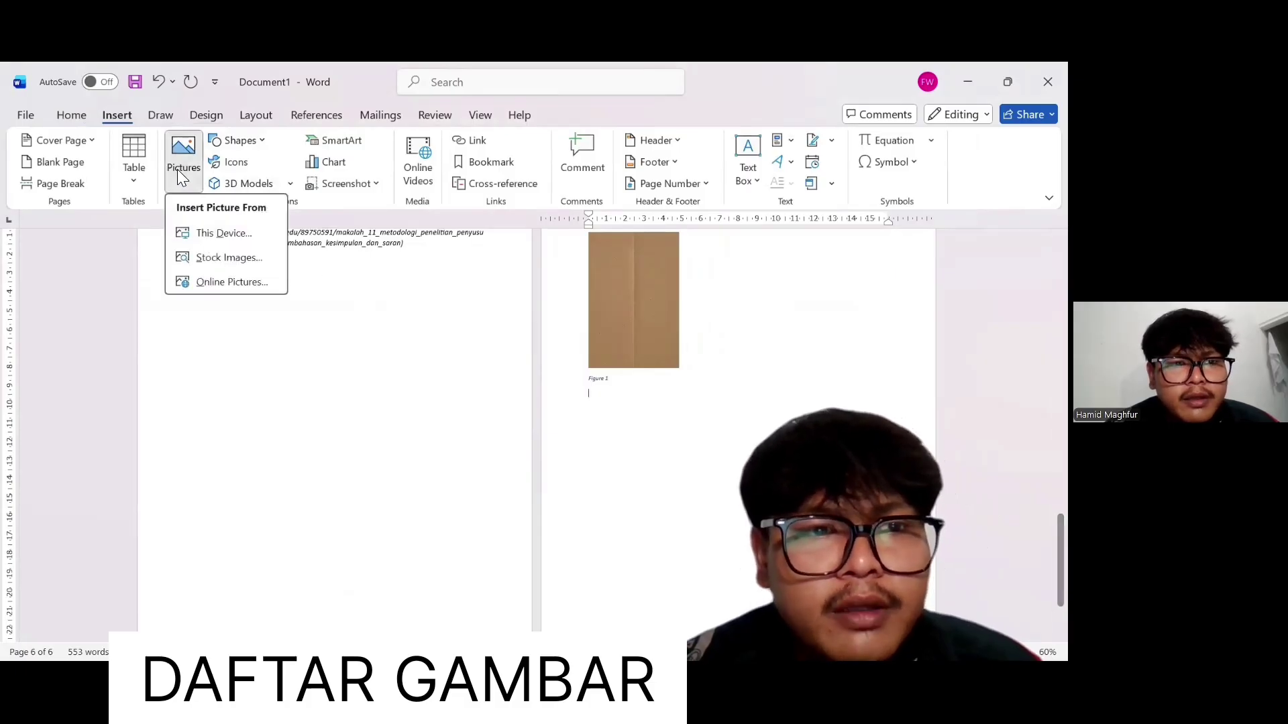
left_click(231, 242)
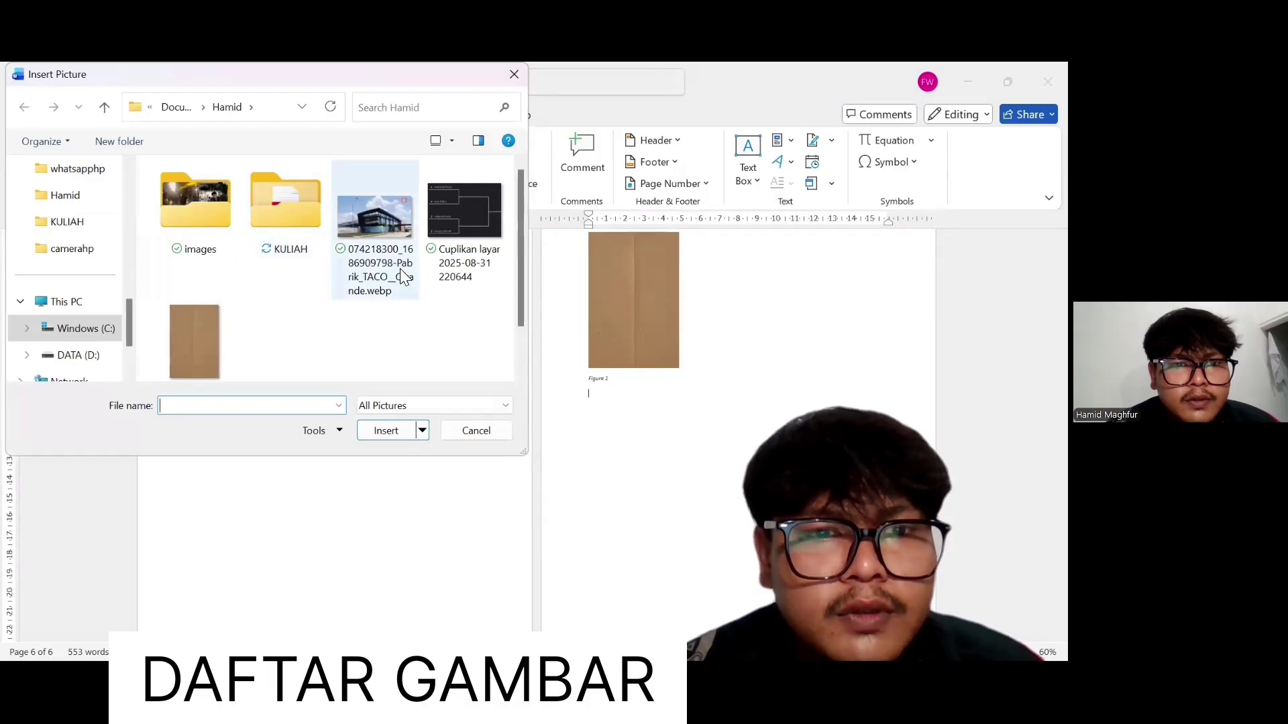
left_click(381, 224)
left_click(393, 431)
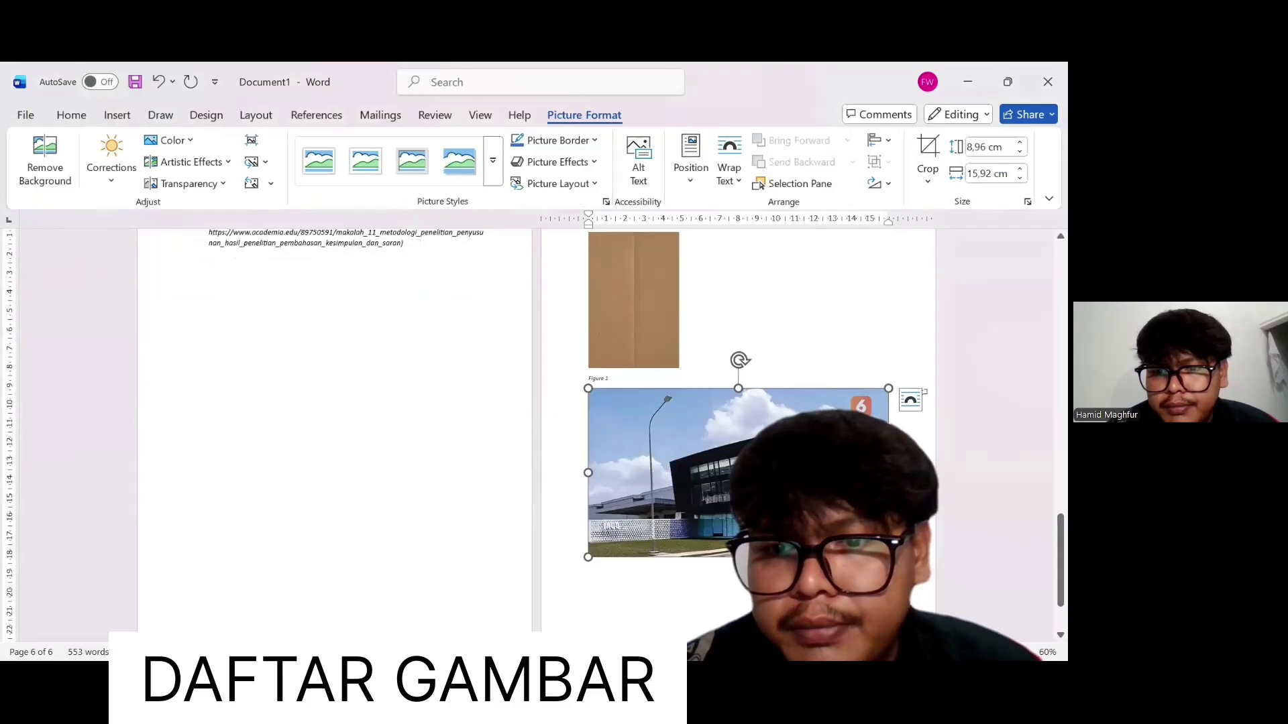
left_click_drag(888, 557, 713, 459)
left_click(731, 448)
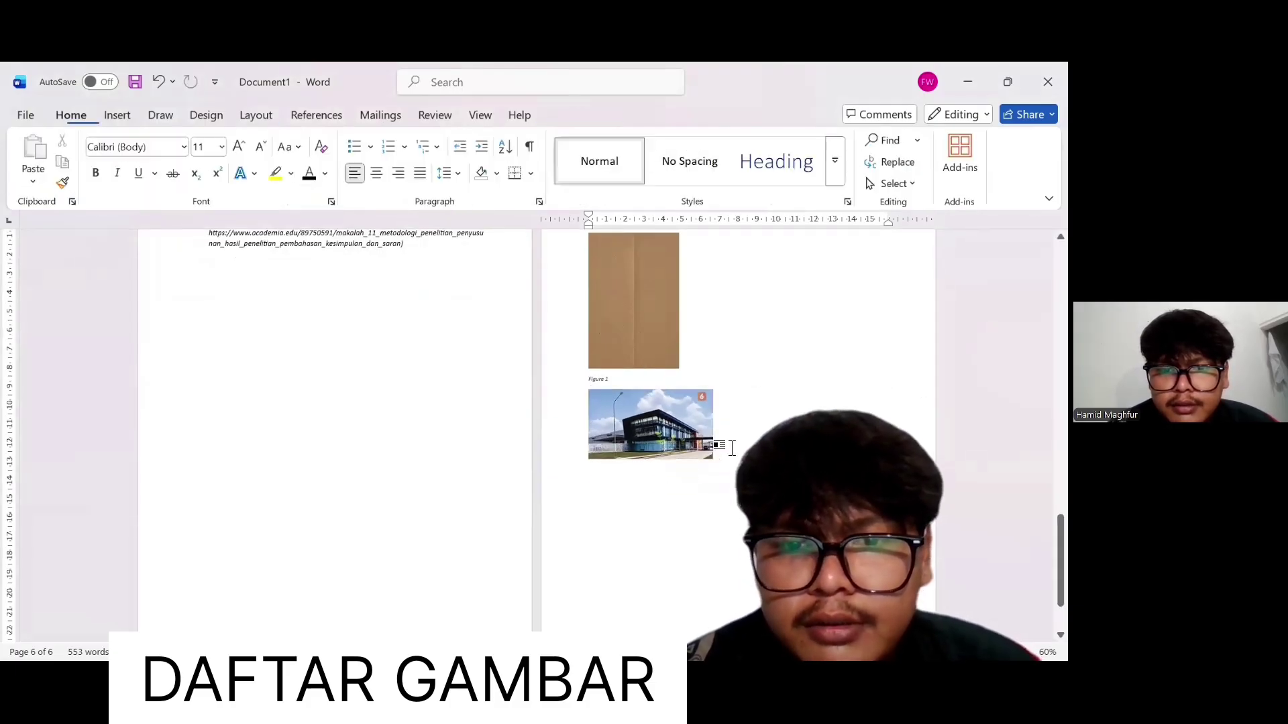
Add a caption with the Figure label below the factory building picture
left_click(675, 427)
right_click(675, 430)
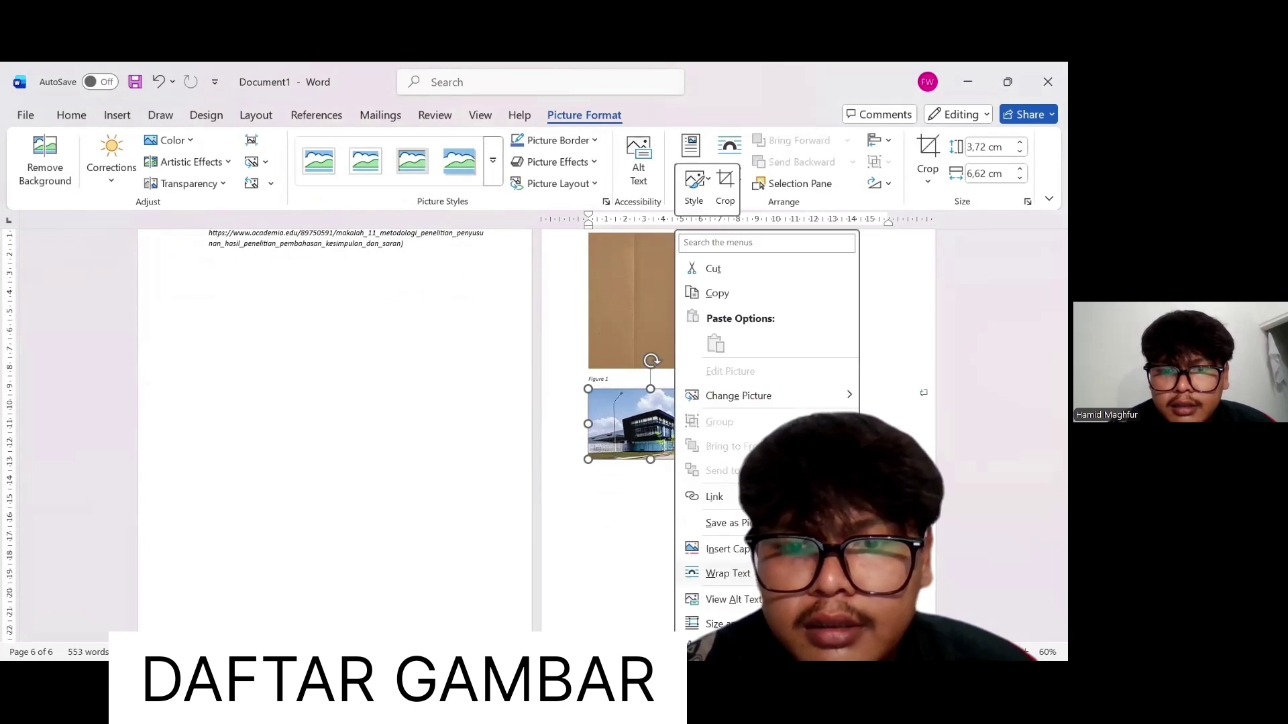
mouse_move(717, 573)
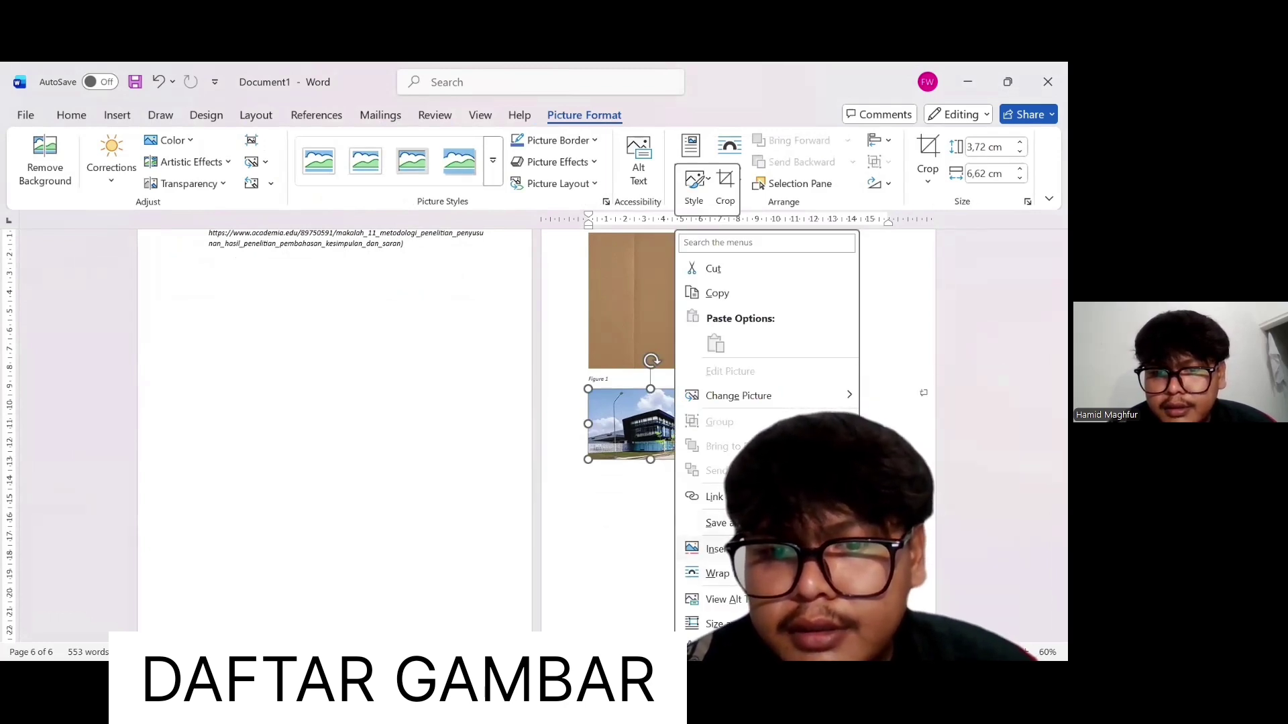
left_click(716, 549)
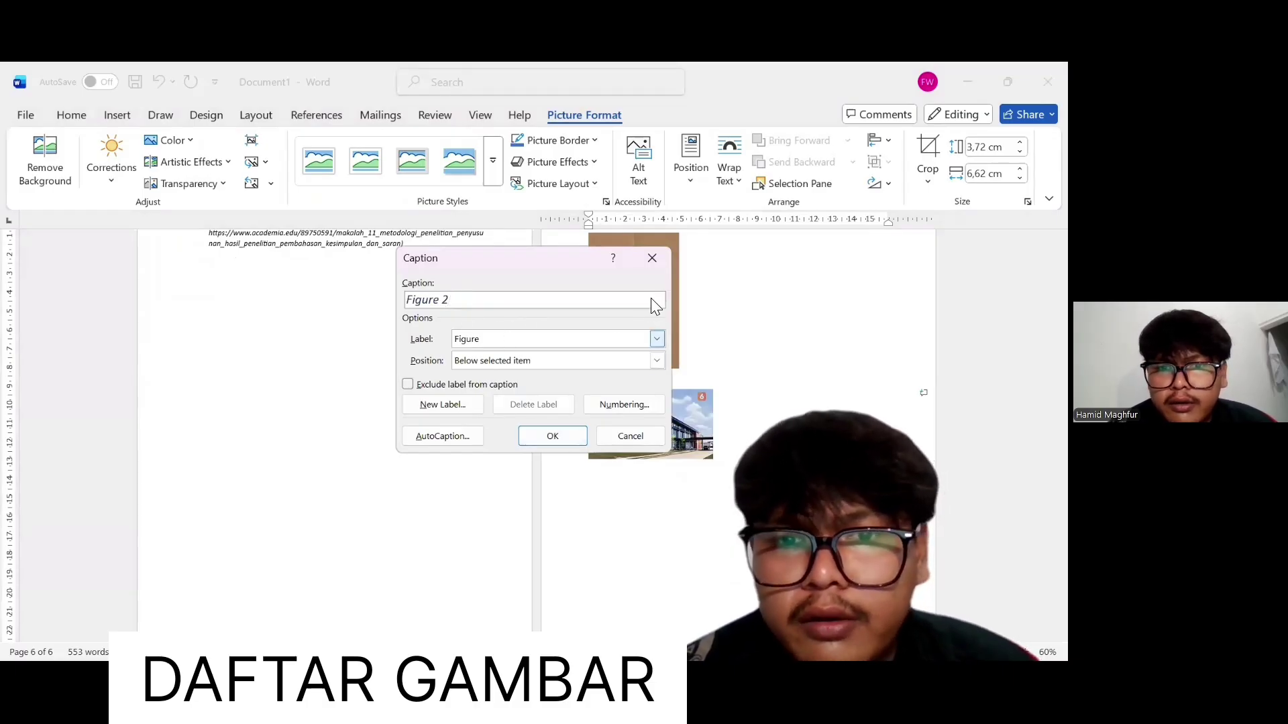
left_click(564, 439)
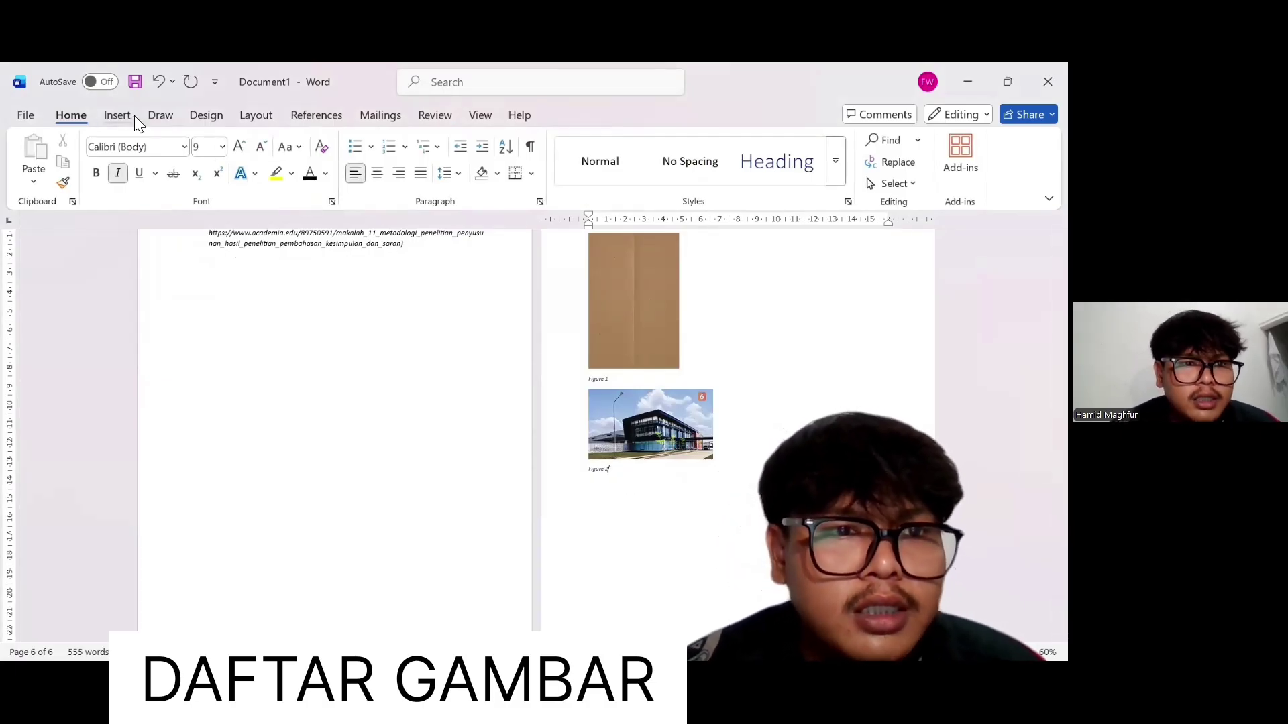
Insert a table of figures for the Figure captions below the second picture, using the From template format, and review its entries
key("alt+s")
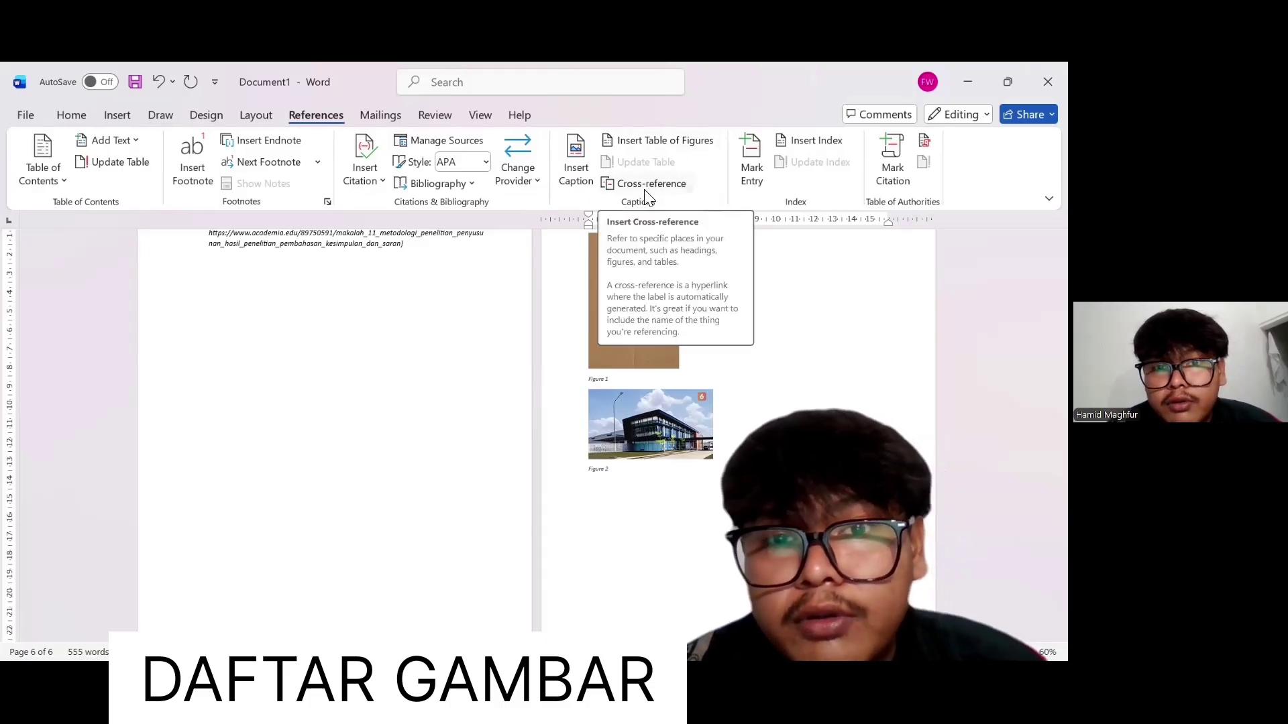
left_click(664, 140)
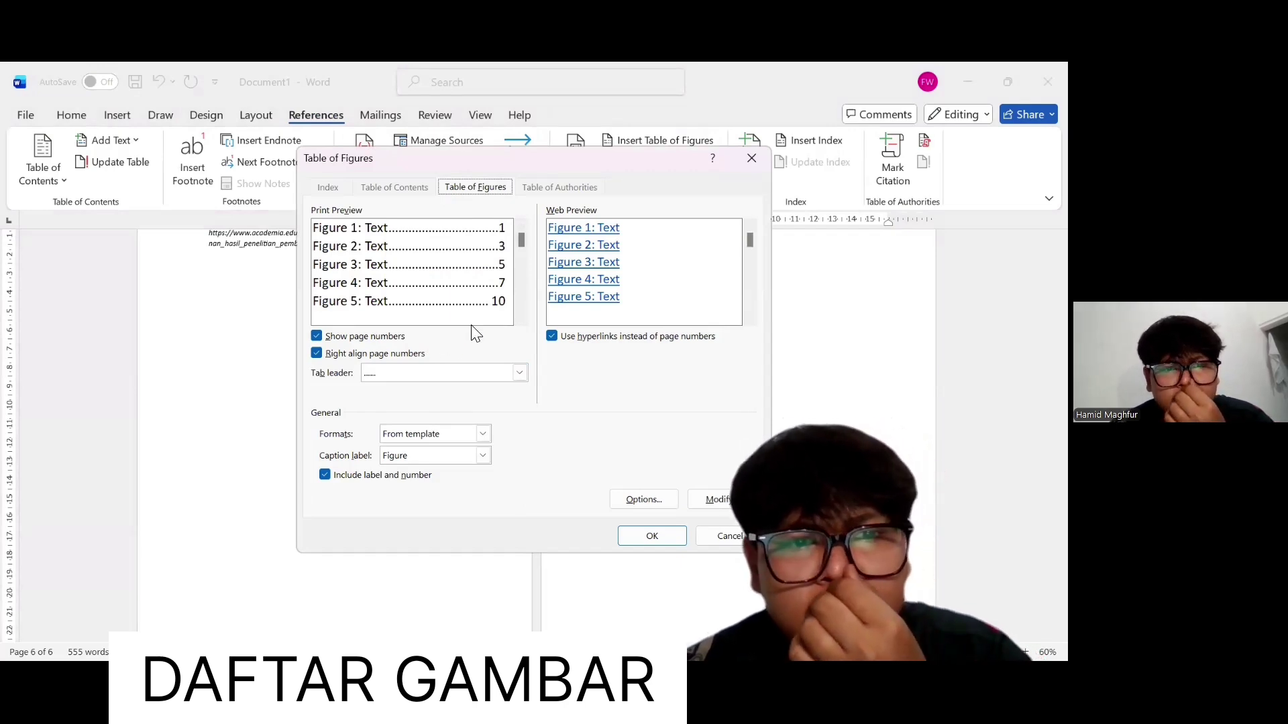
left_click(654, 537)
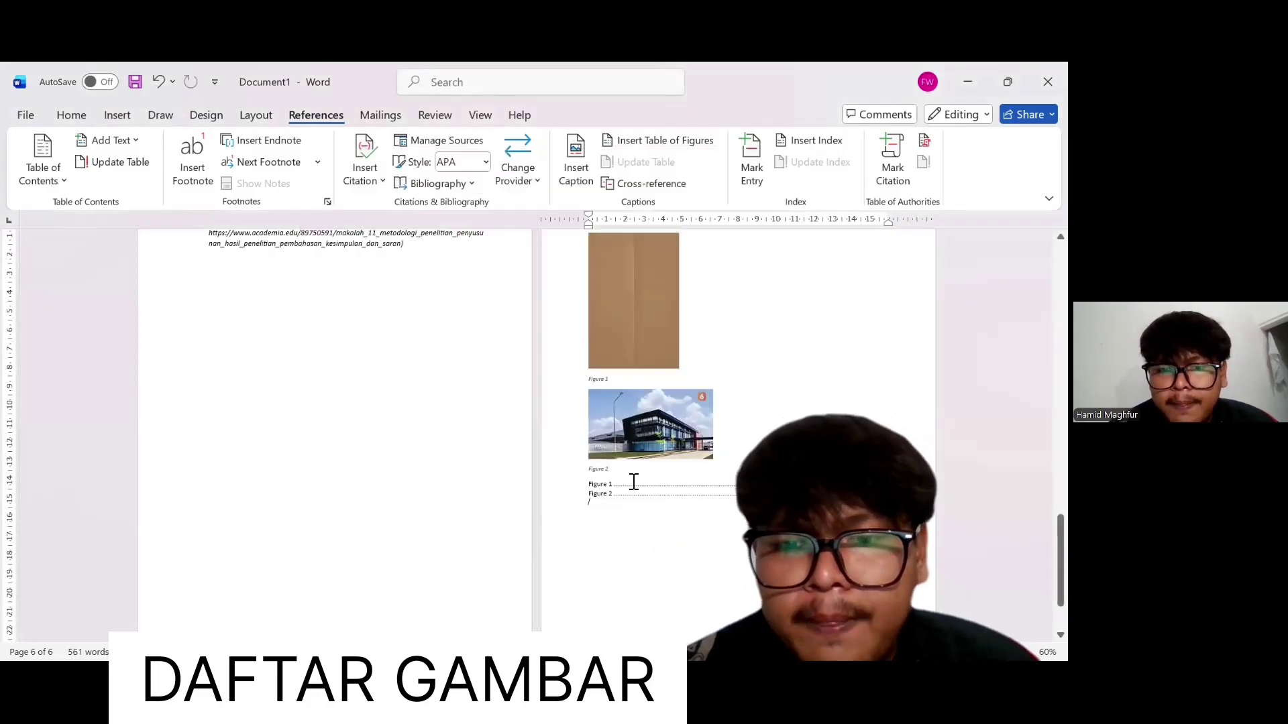
scroll(709, 505, "down", 2)
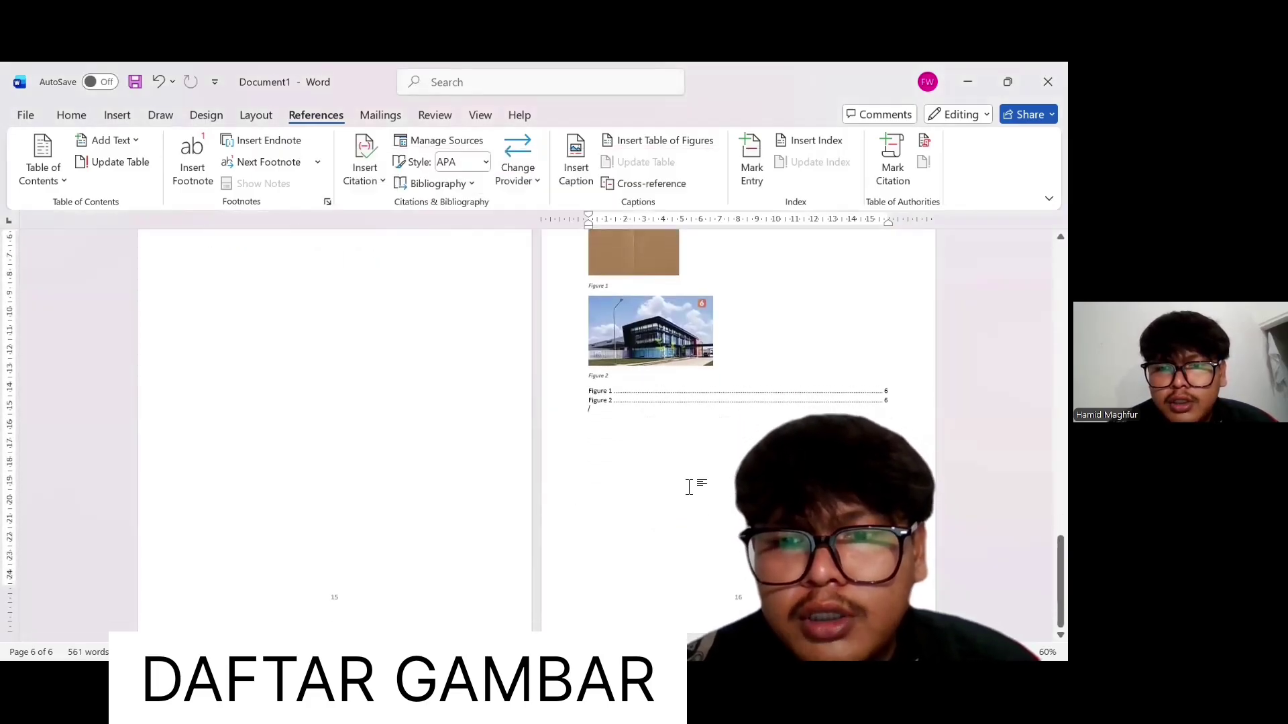
scroll(753, 420, "up", 1)
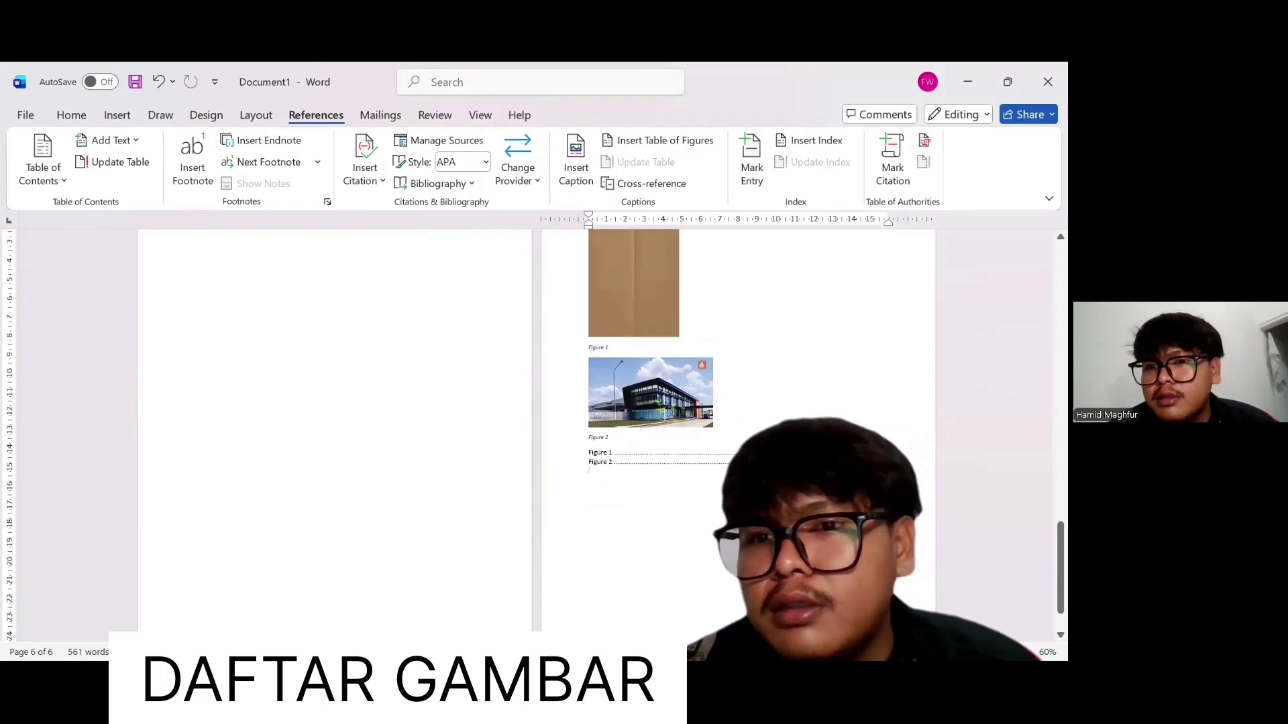
scroll(738, 430, "up", 1)
scroll(711, 429, "up", 1)
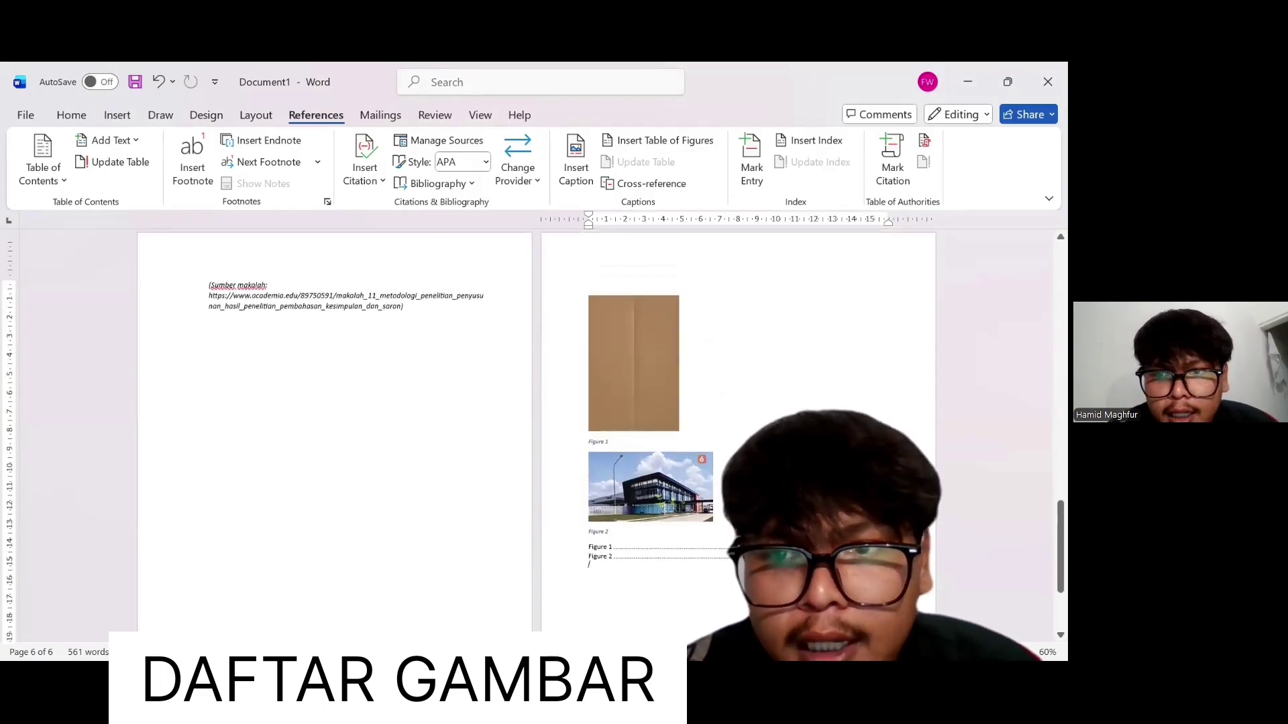
Check the tutorial topic list in Notepad for the next topic and switch back to the Word document
key("alt+Tab")
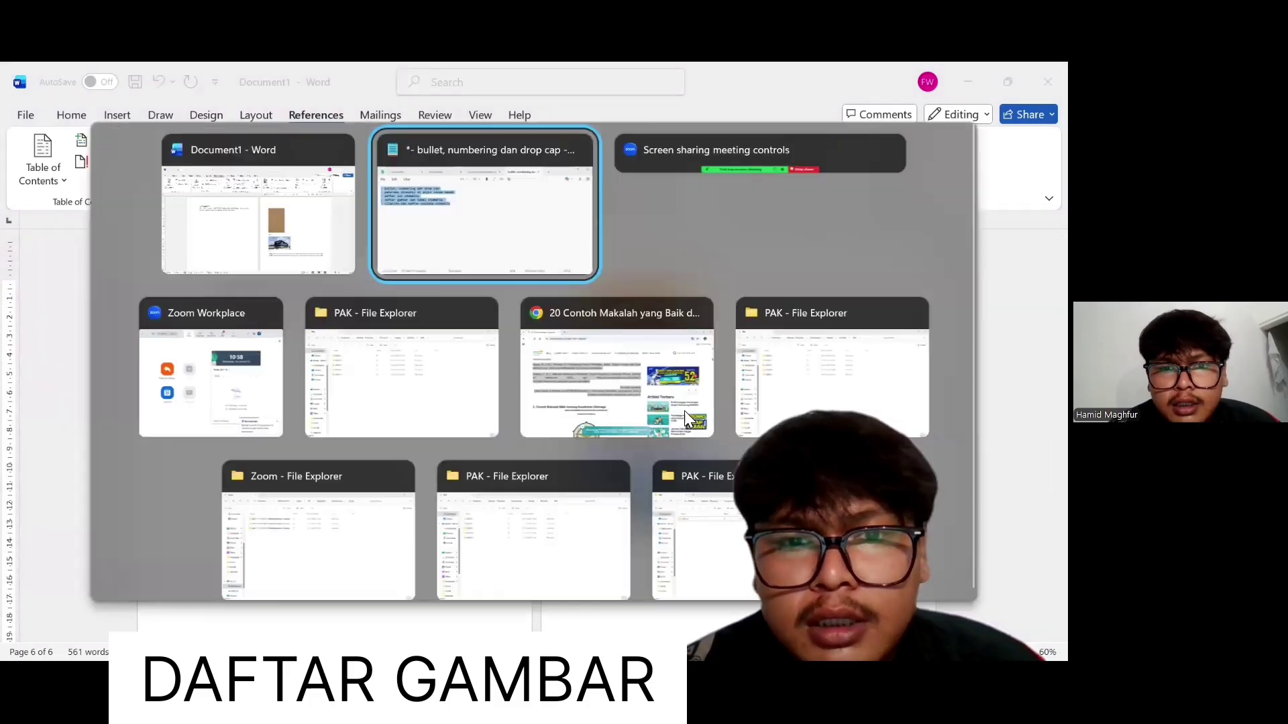
key("alt+Tab")
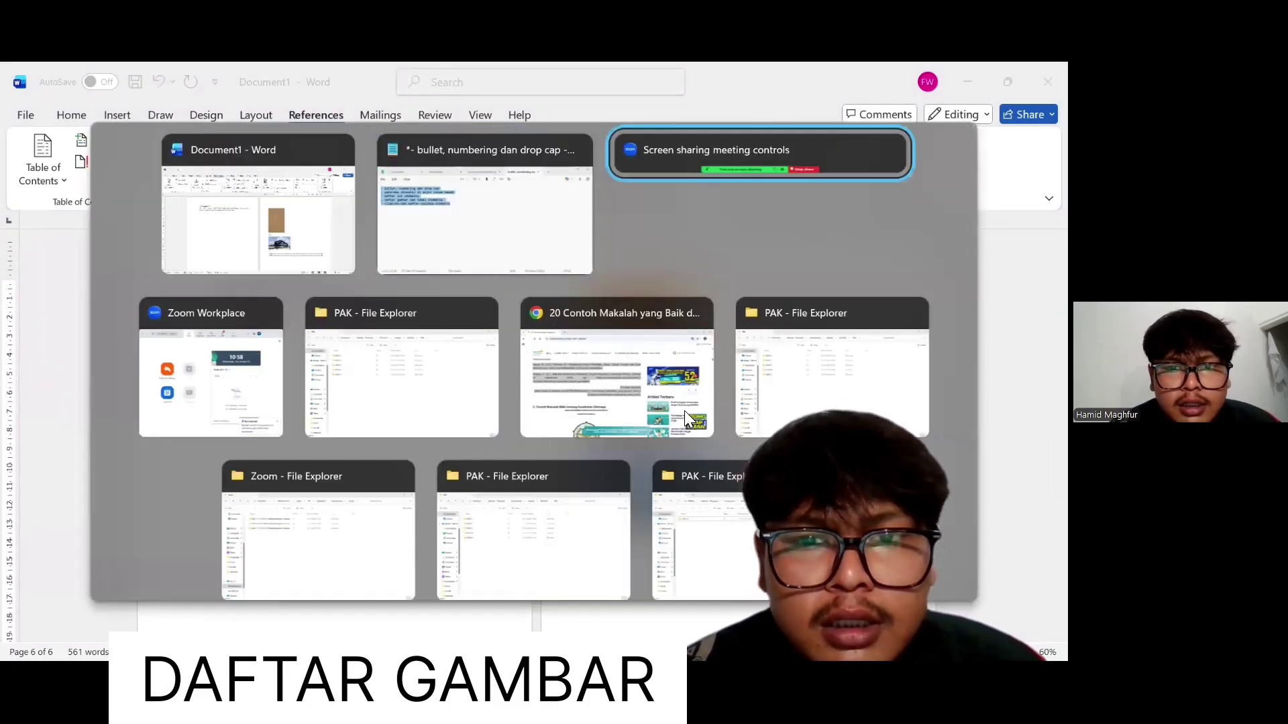
key("alt+Tab")
key("alt+Tab")
key("alt+Tab")
key("alt+Tab")
key("alt+Tab")
key("alt+Tab")
key("alt+Tab")
key("alt+Tab")
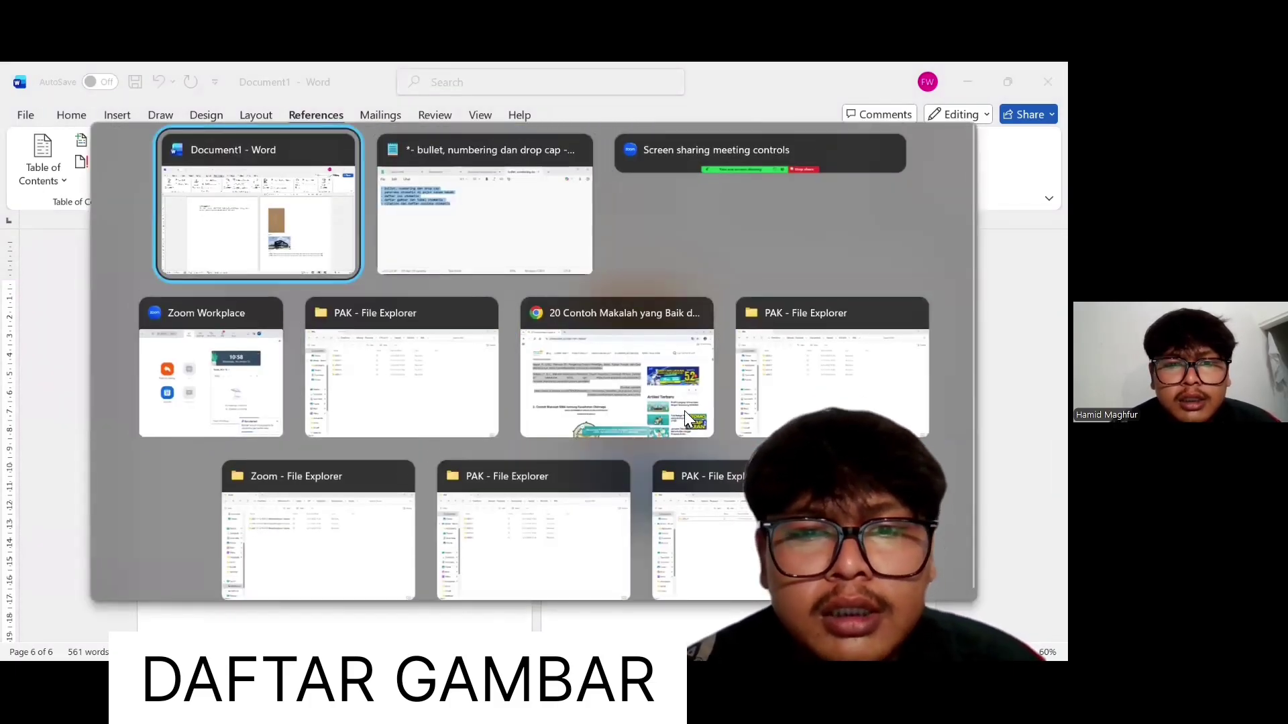
key("alt+Tab")
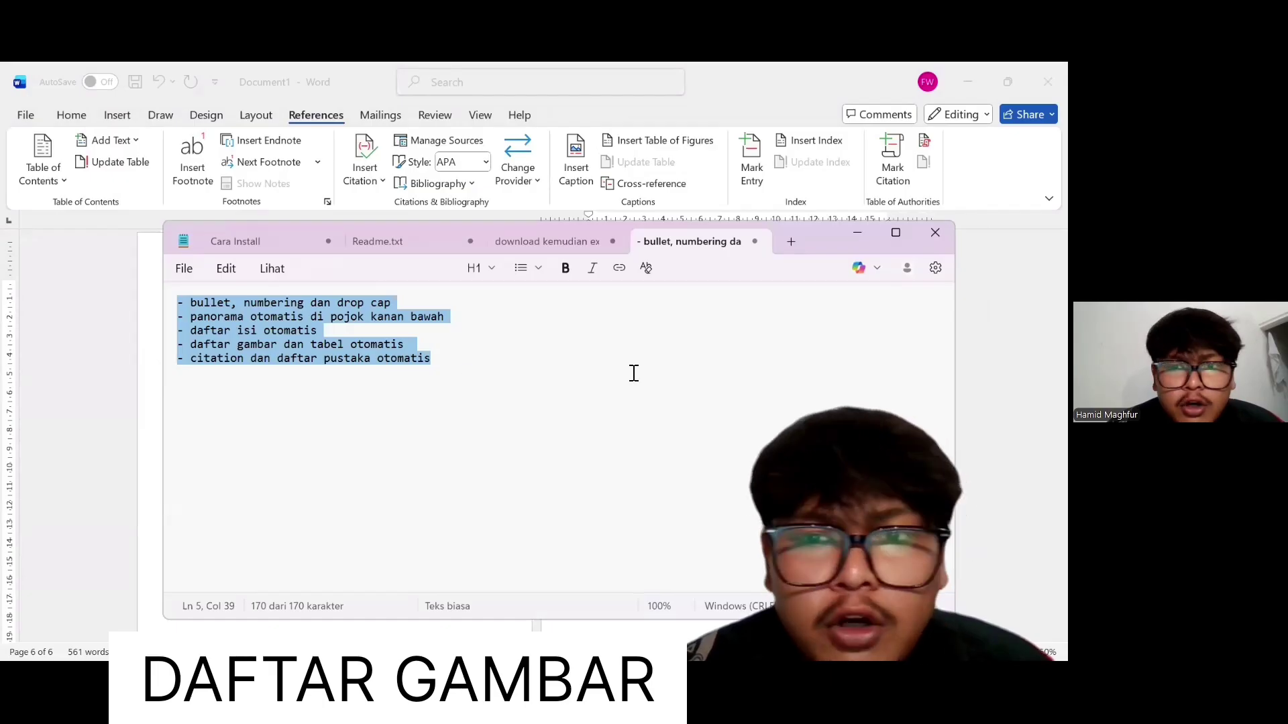
key("alt+Tab")
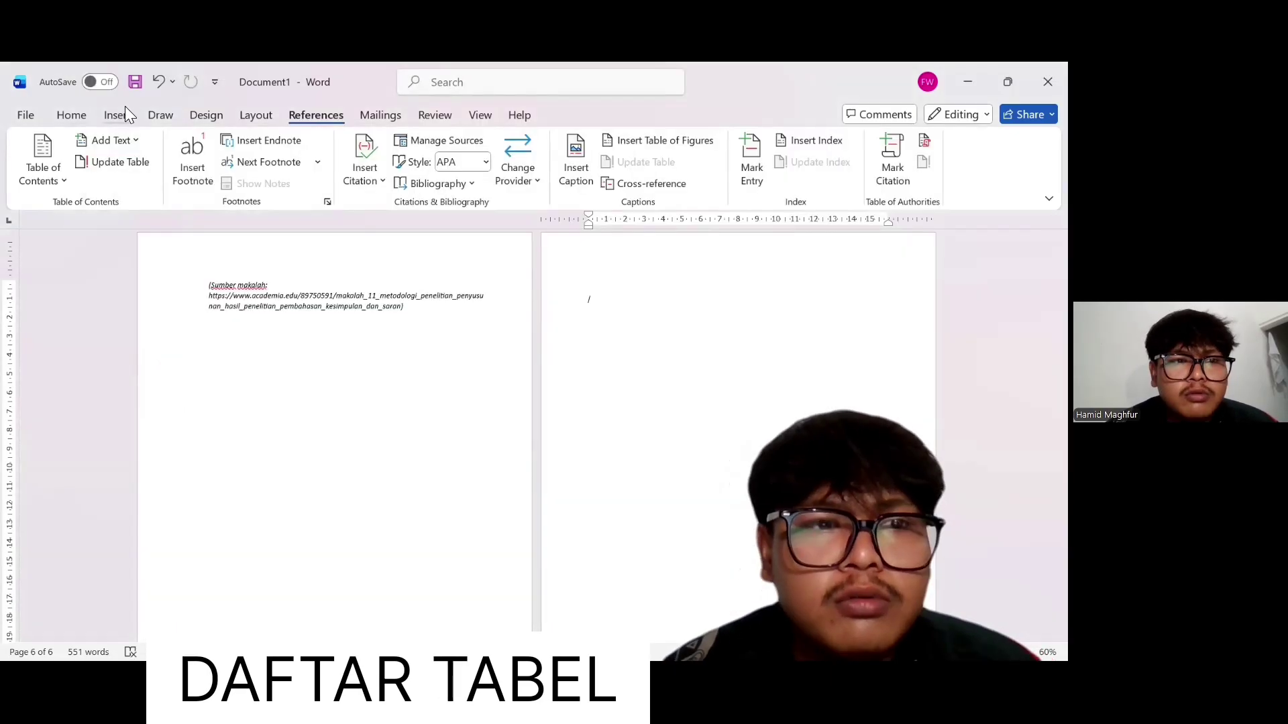
Insert a table with one row and two columns at the start of the empty last page
left_click(123, 109)
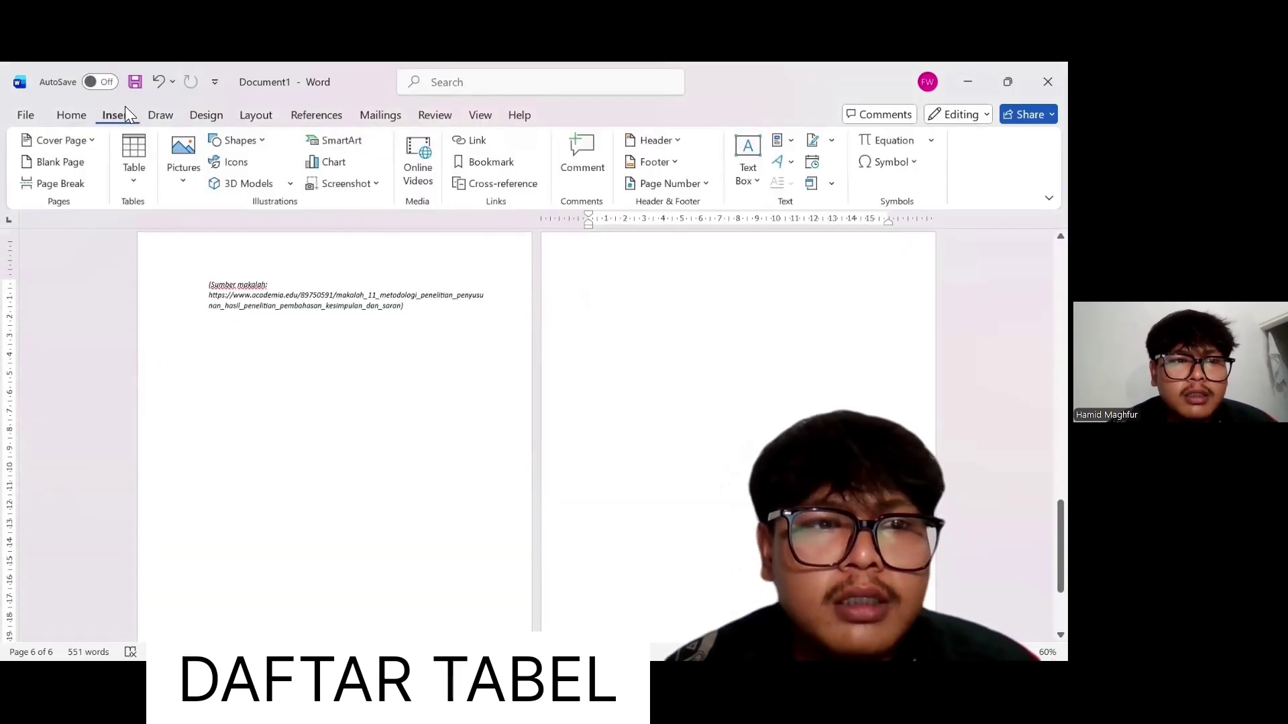
left_click(125, 163)
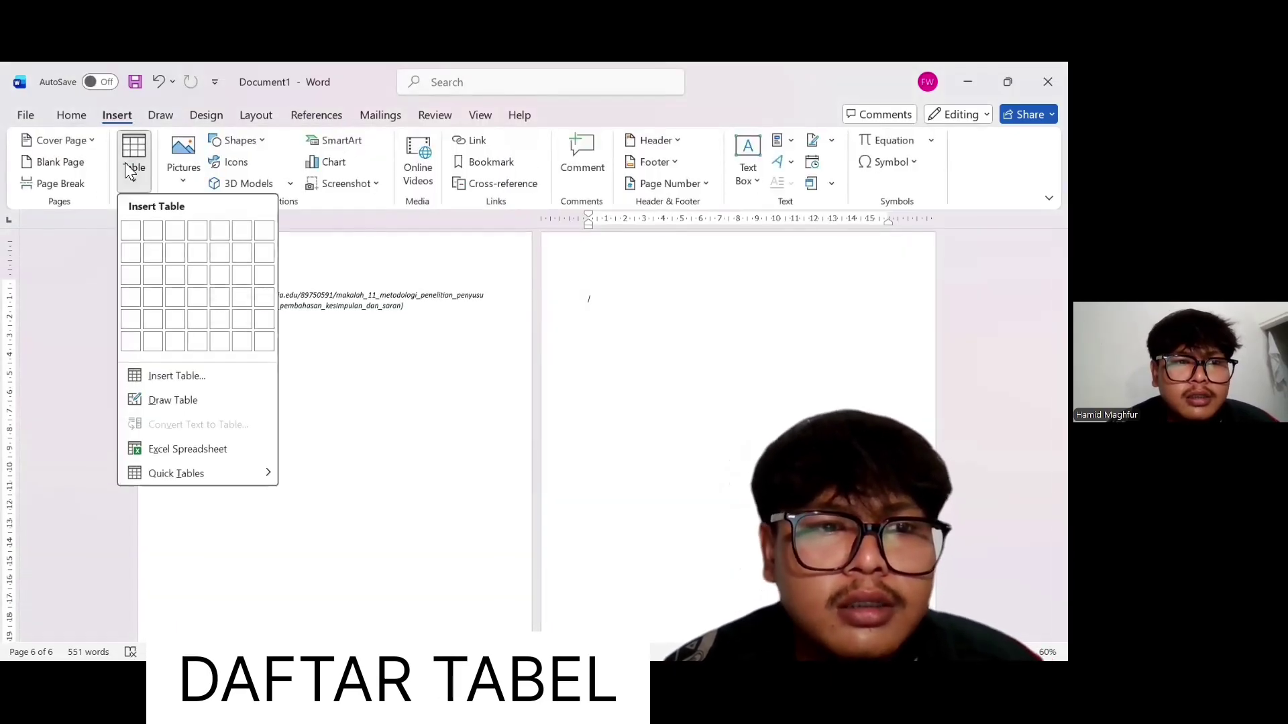
left_click(150, 232)
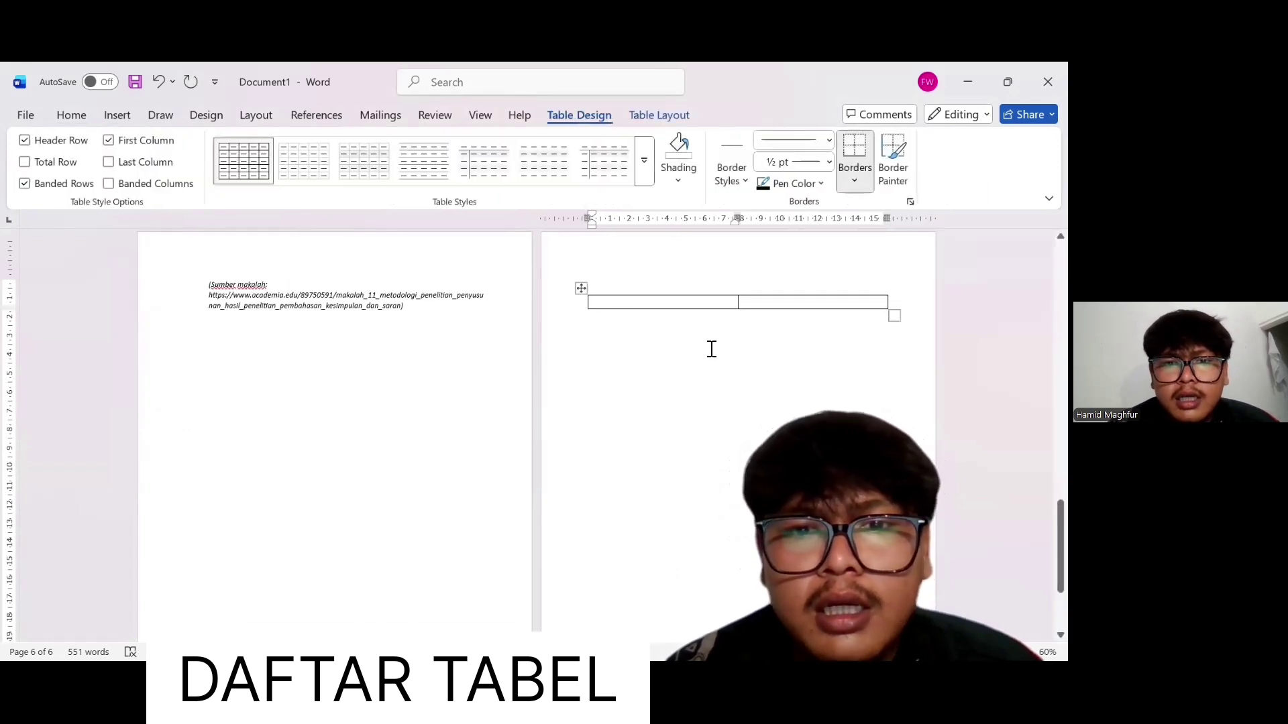
Add a caption with the Table label above the two-column table
left_click(582, 290)
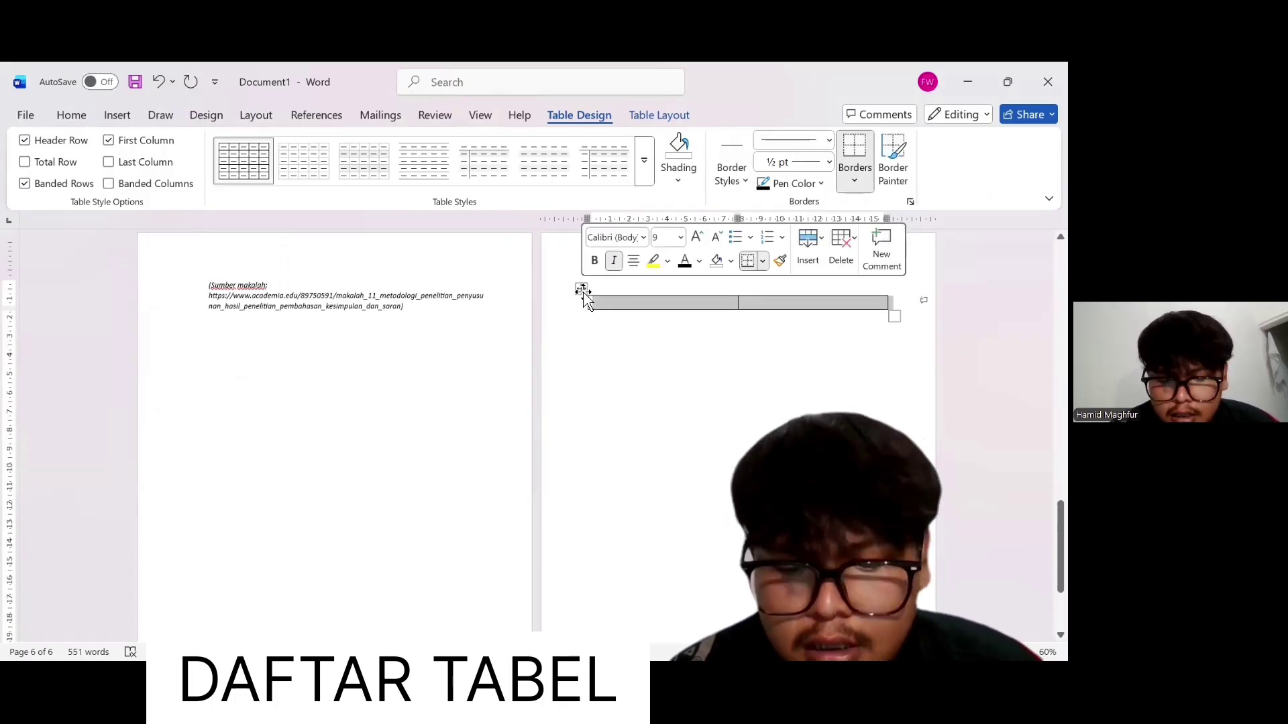
right_click(584, 296)
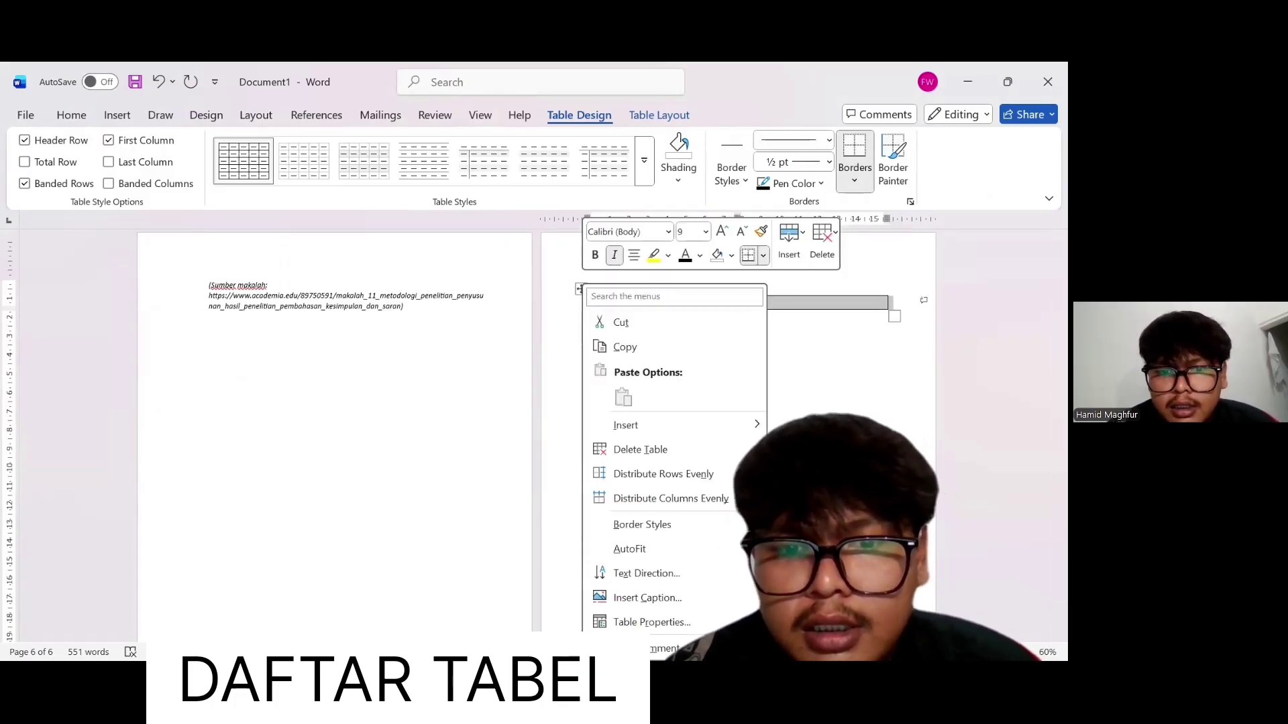
left_click(686, 599)
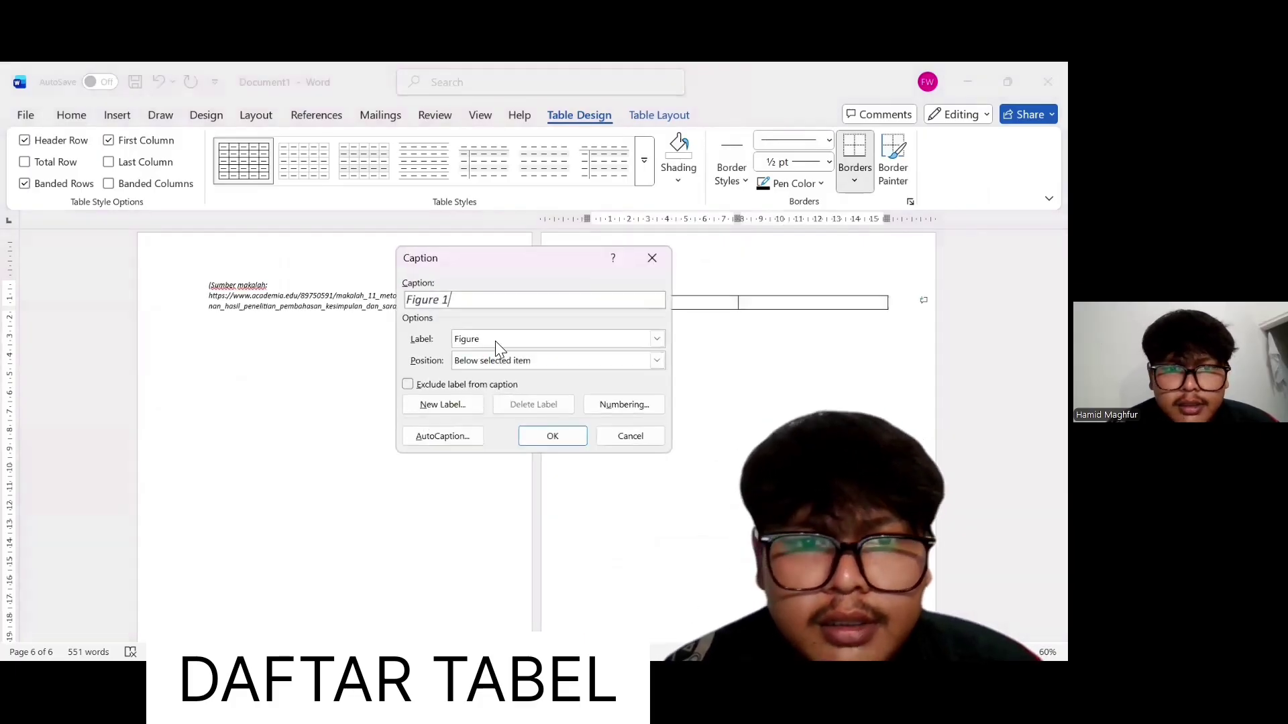
left_click(658, 333)
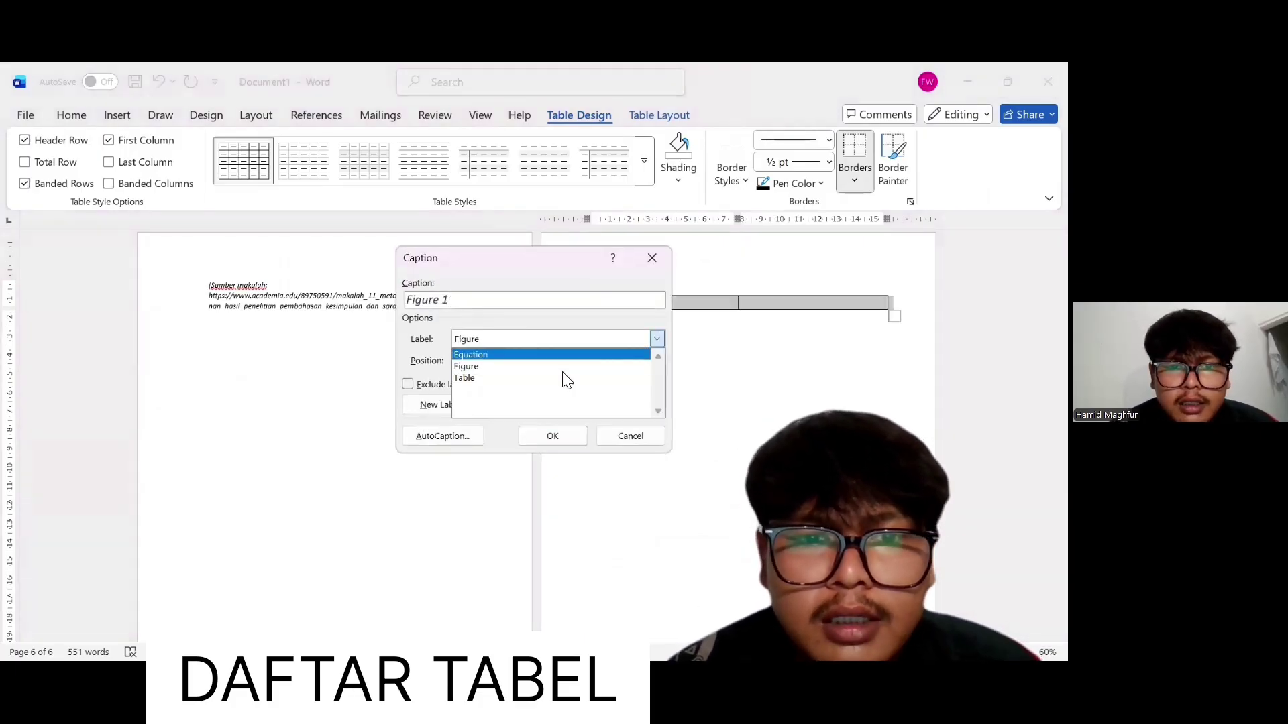
left_click(497, 379)
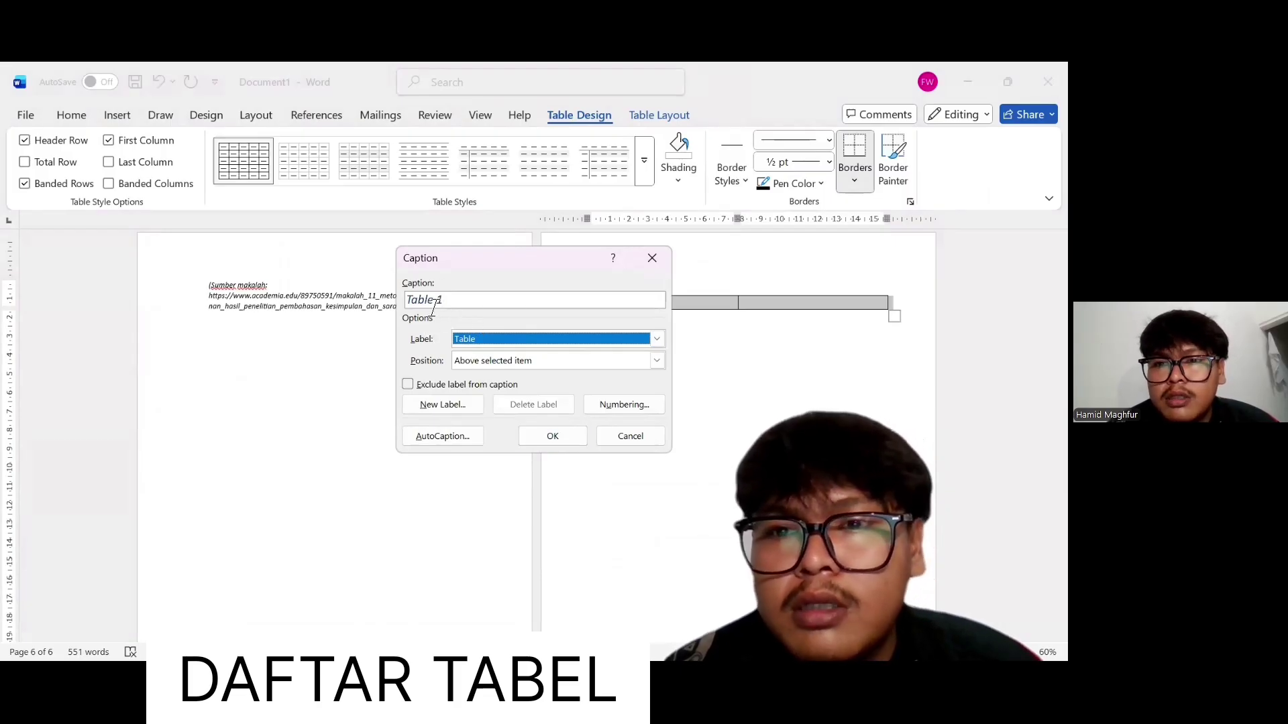
left_click(541, 436)
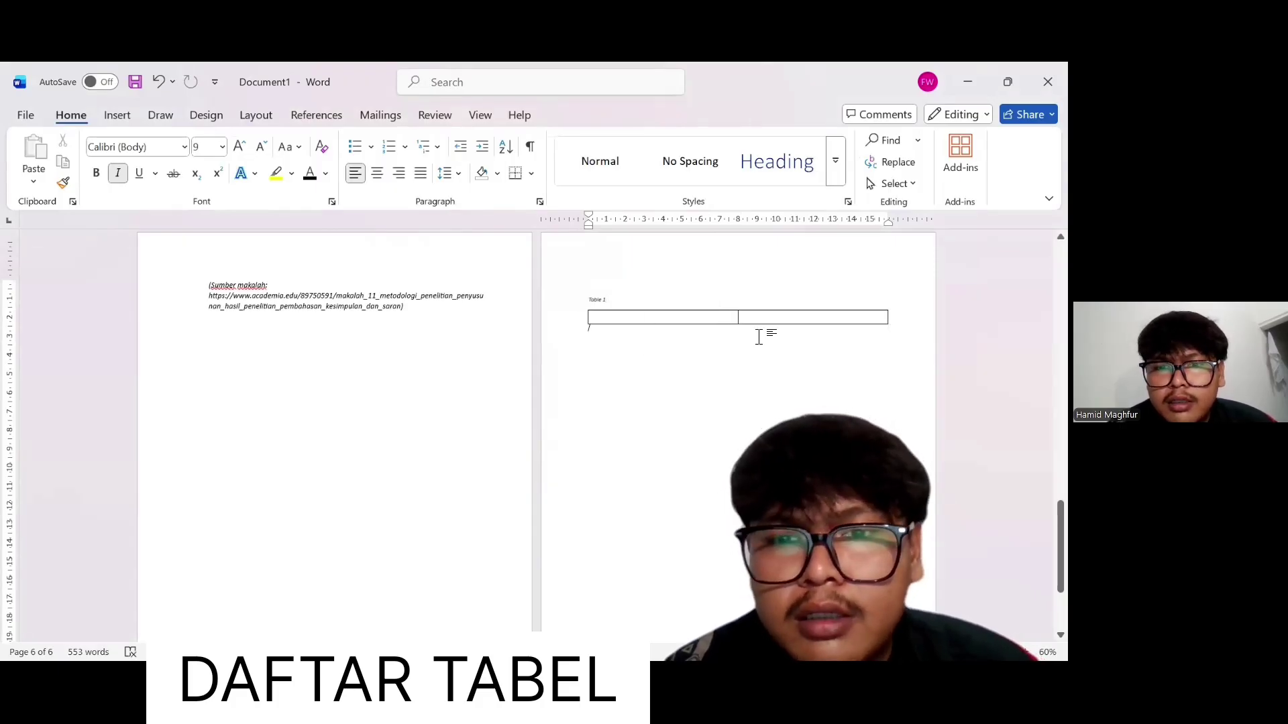
Add blank lines below the first table and insert a second table with three columns and three rows
key("Return")
key("Return")
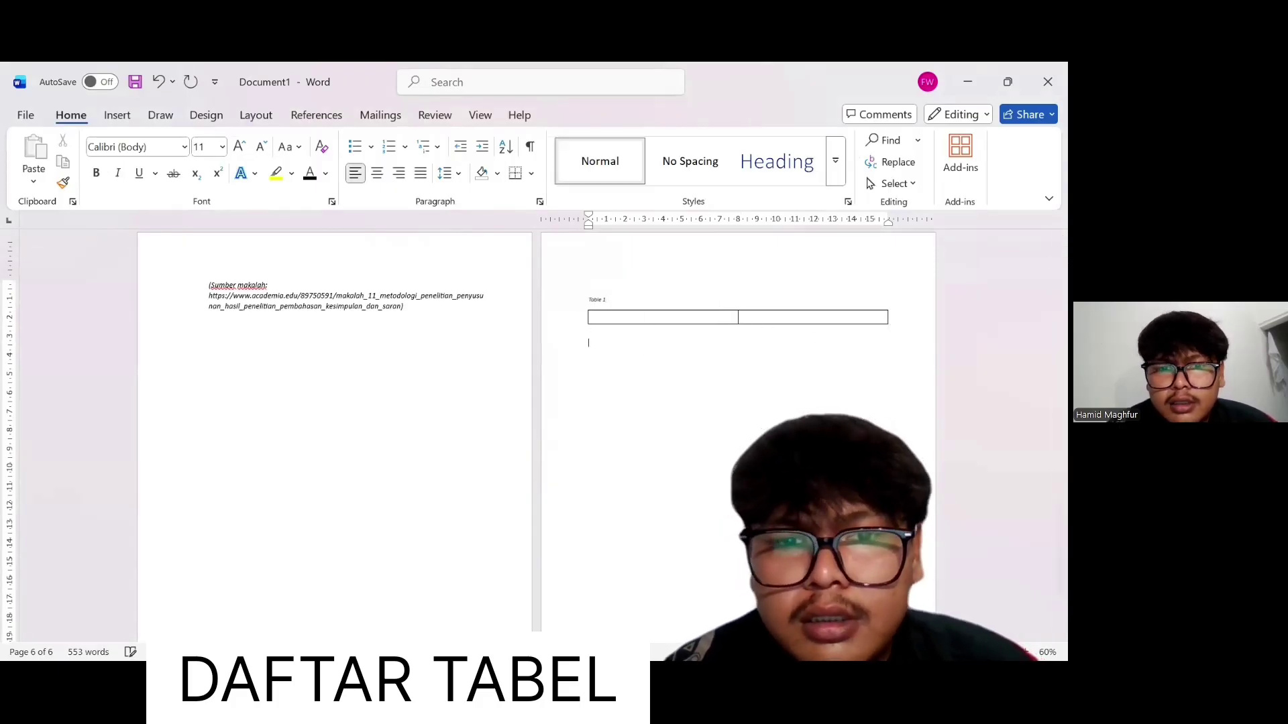
left_click(116, 117)
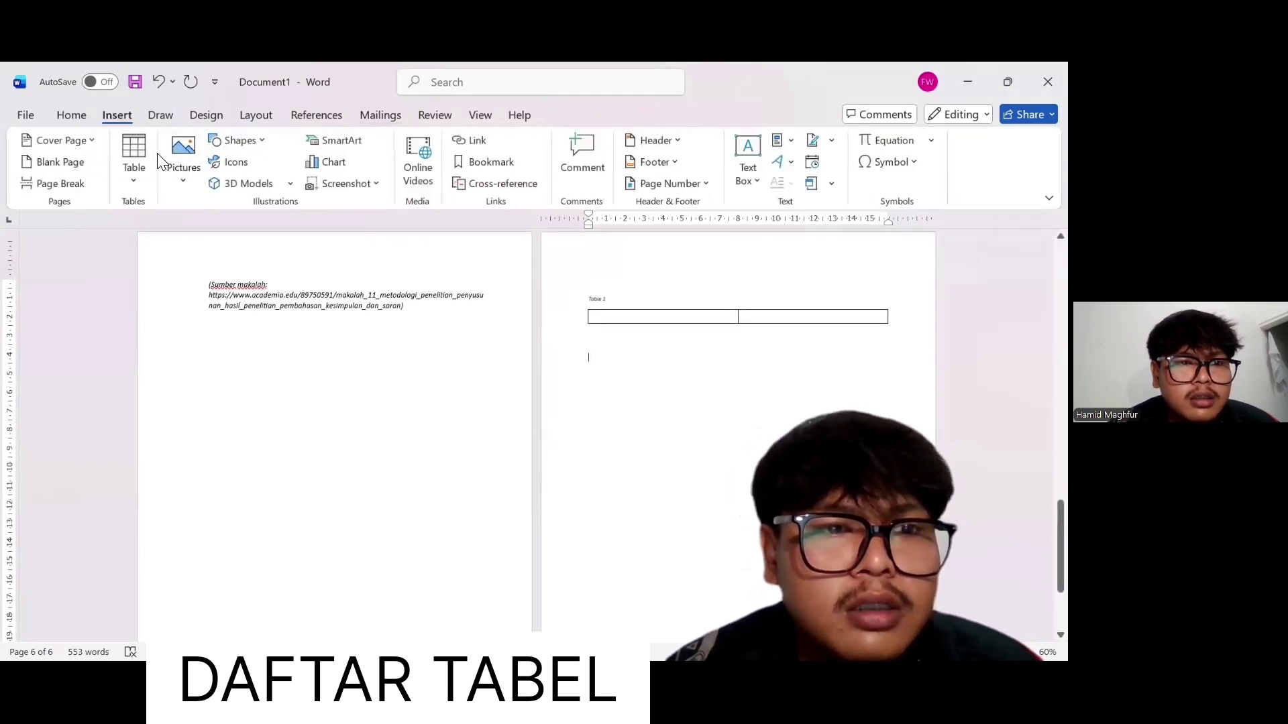
left_click(143, 167)
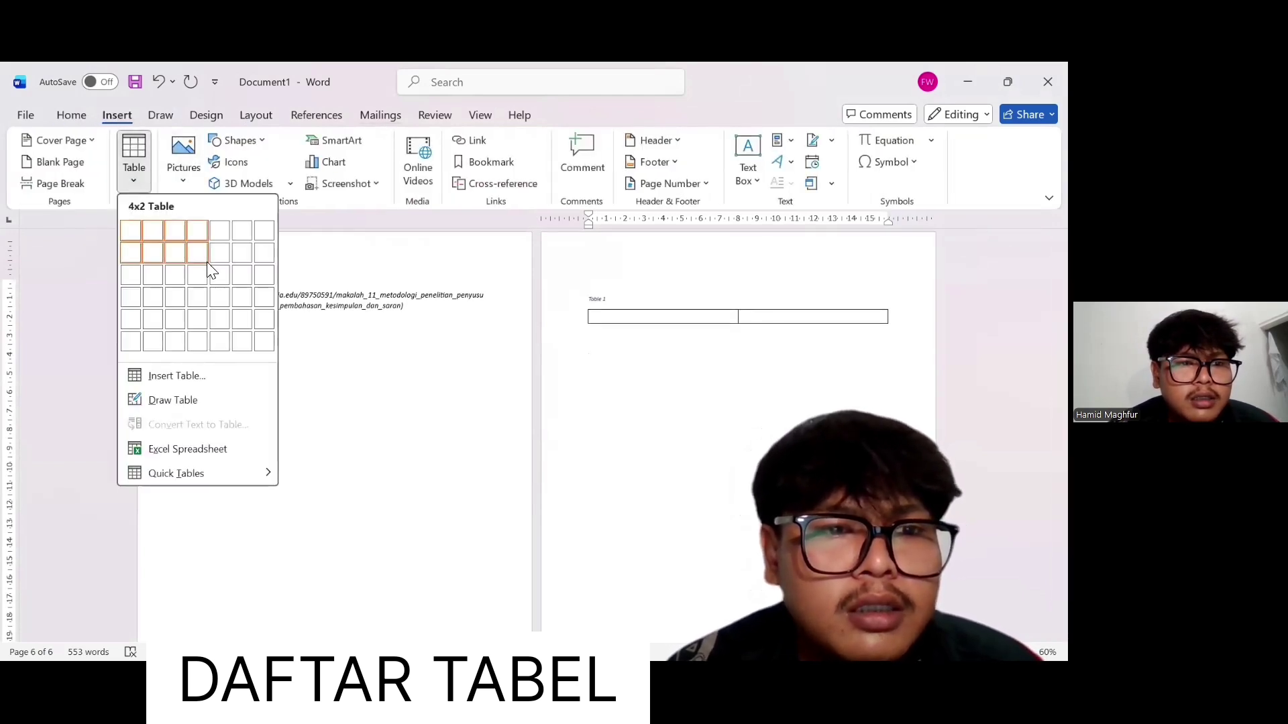
left_click(190, 283)
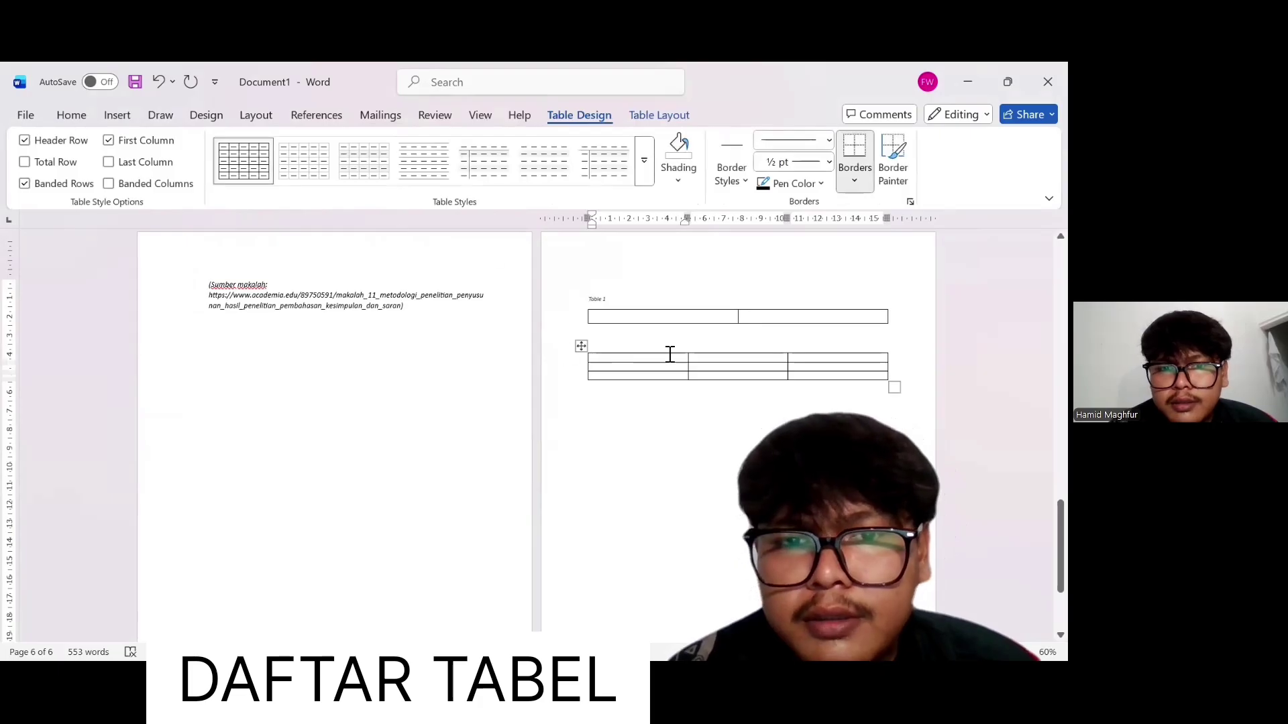
Caption the three-by-three table with the Table label, positioned above it
left_click(581, 348)
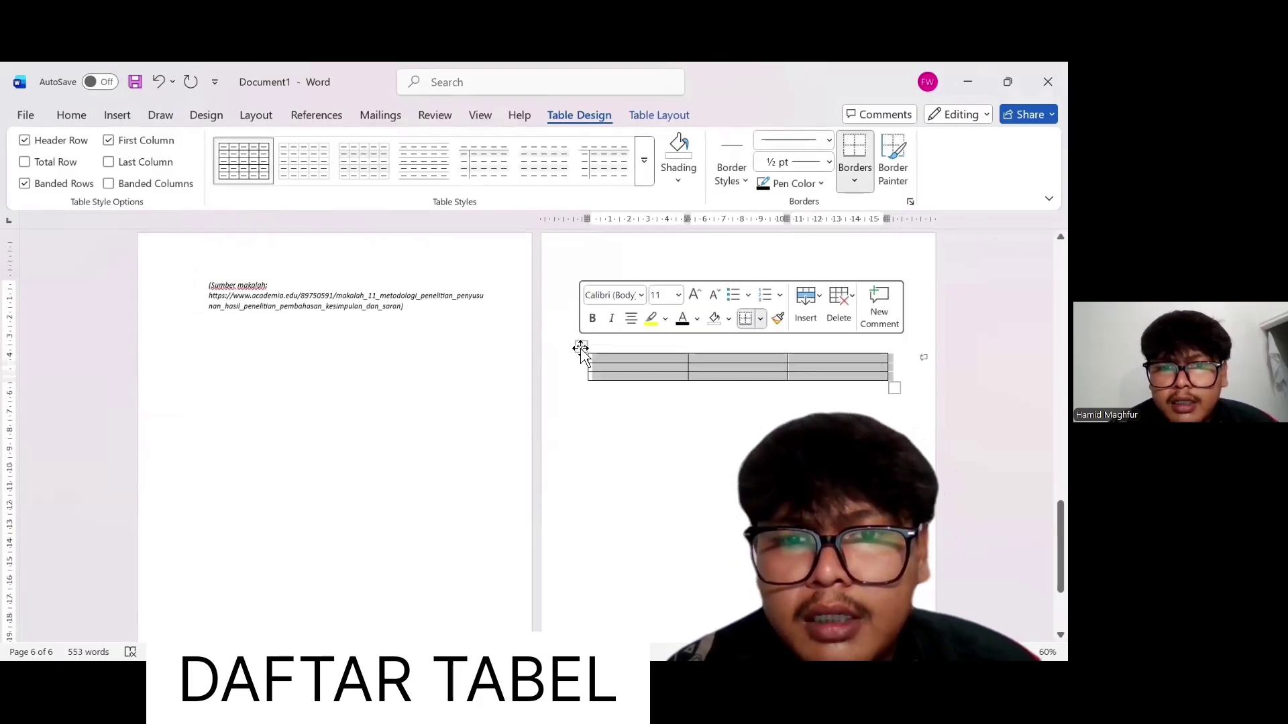
right_click(616, 373)
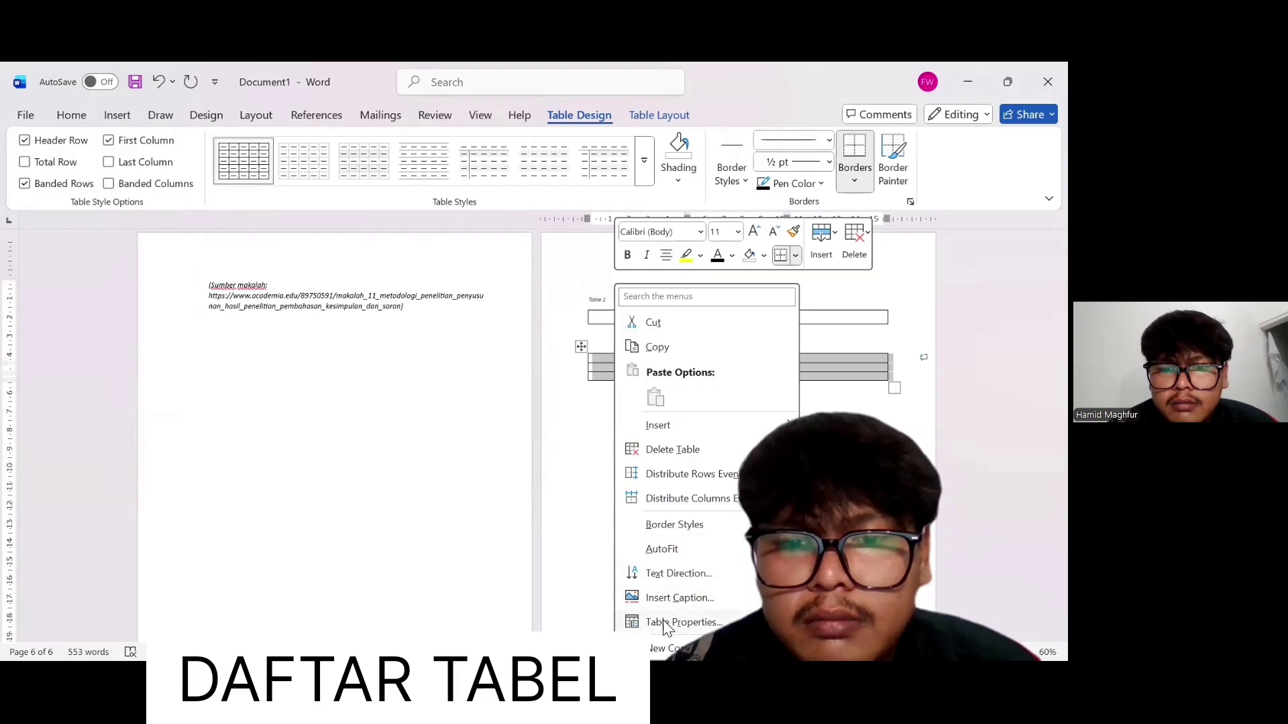
left_click(696, 604)
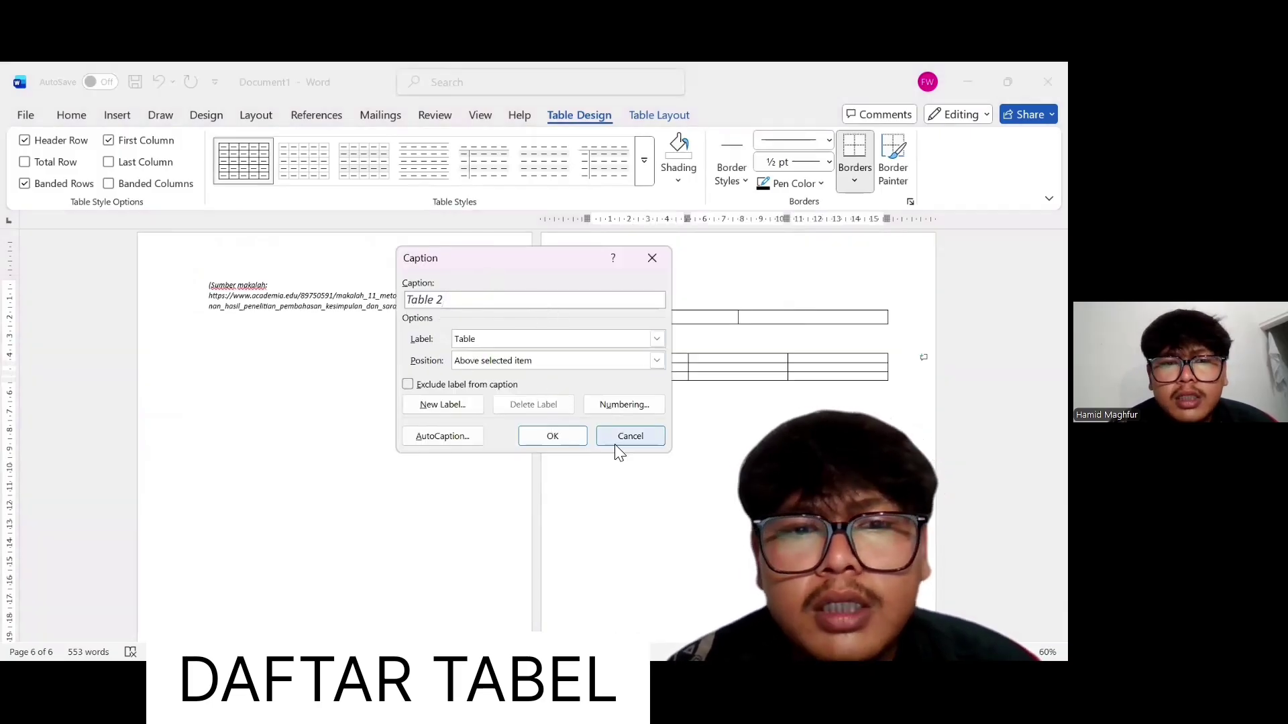
left_click(569, 435)
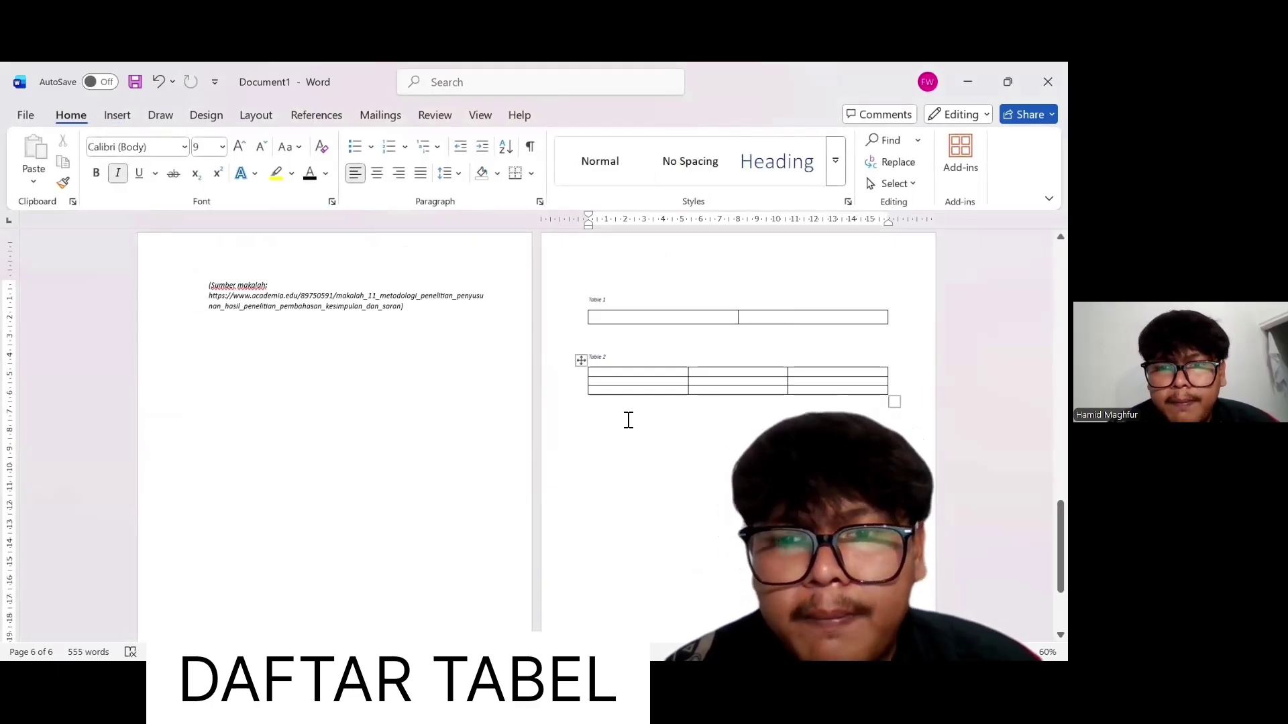
Insert a table of figures for the Table captions below the second table, using the From template format
left_click(908, 399)
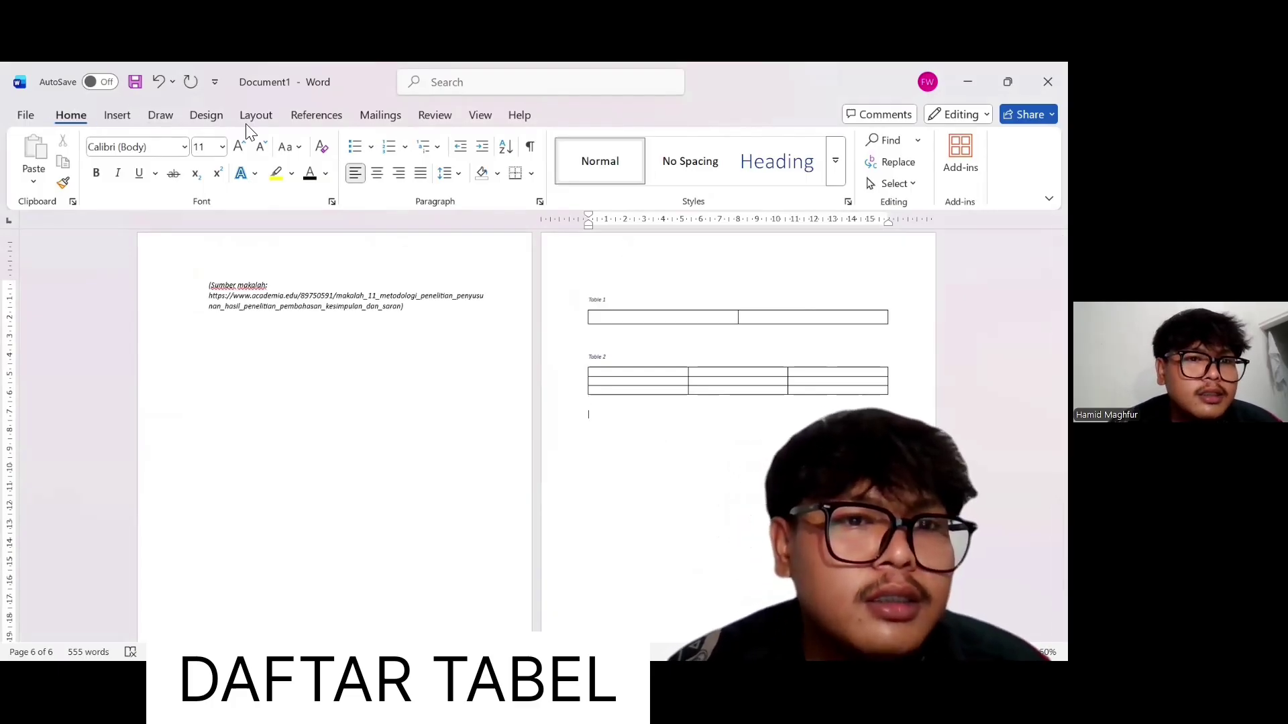
left_click(316, 114)
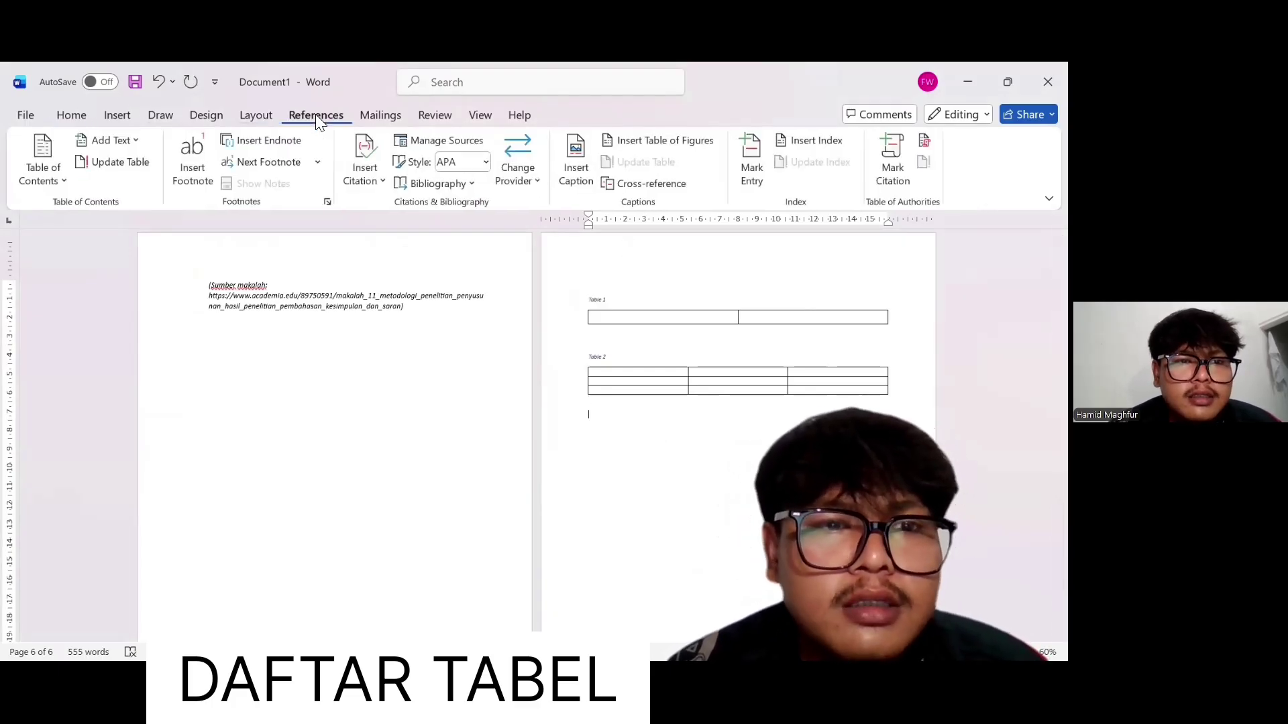
left_click(635, 142)
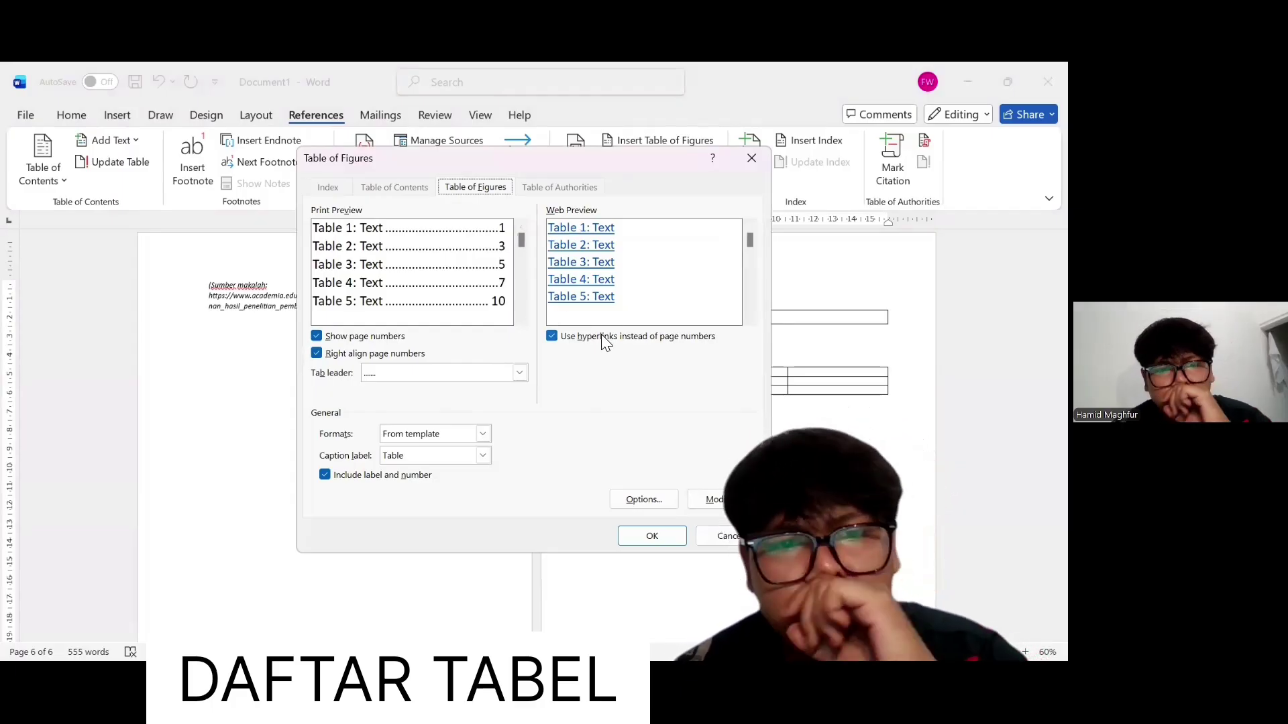
left_click(656, 534)
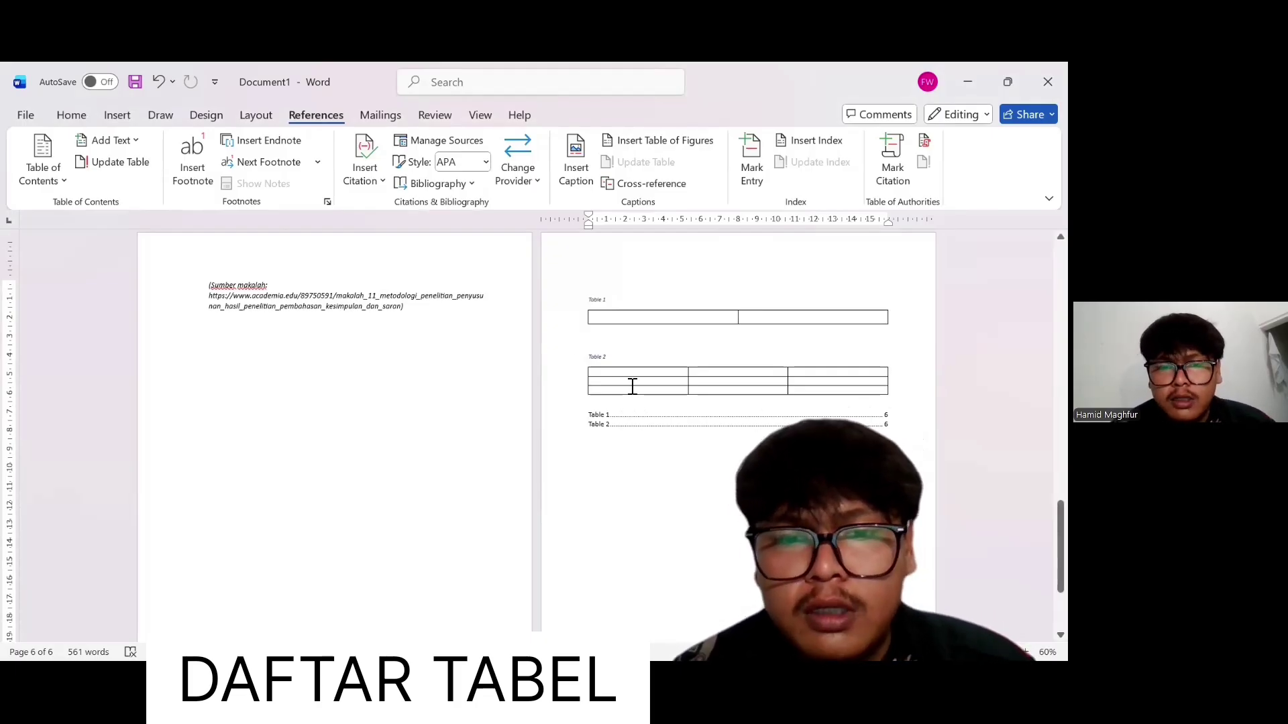
left_click(719, 444)
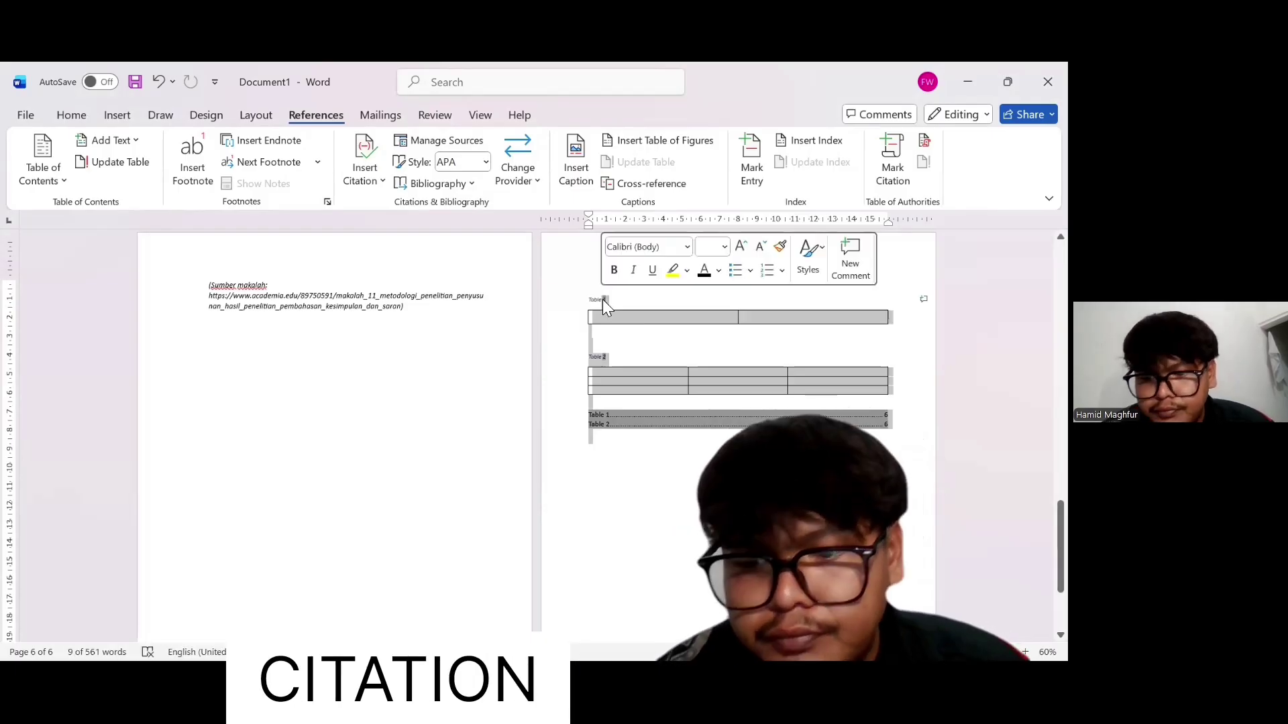
Check the Notepad topic list for the item on citations and automatic bibliography, and return to the Word document
key("alt+Tab")
left_click(329, 332)
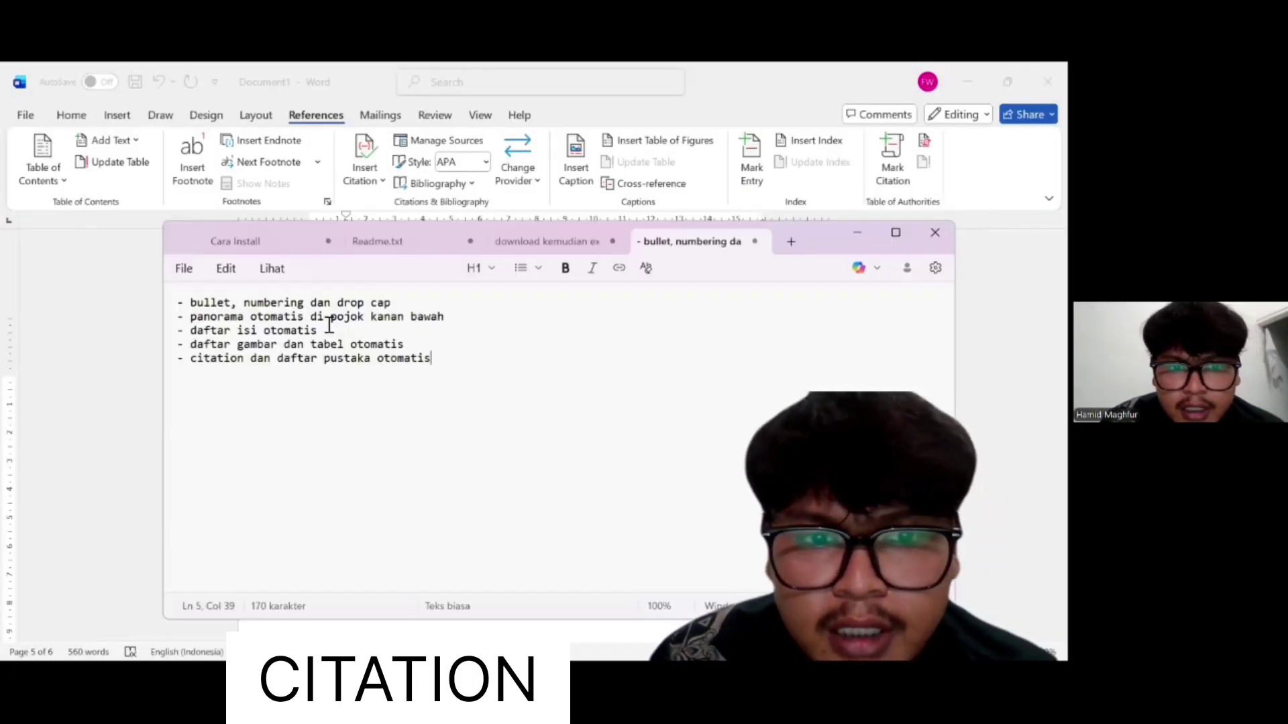
key("alt+Tab")
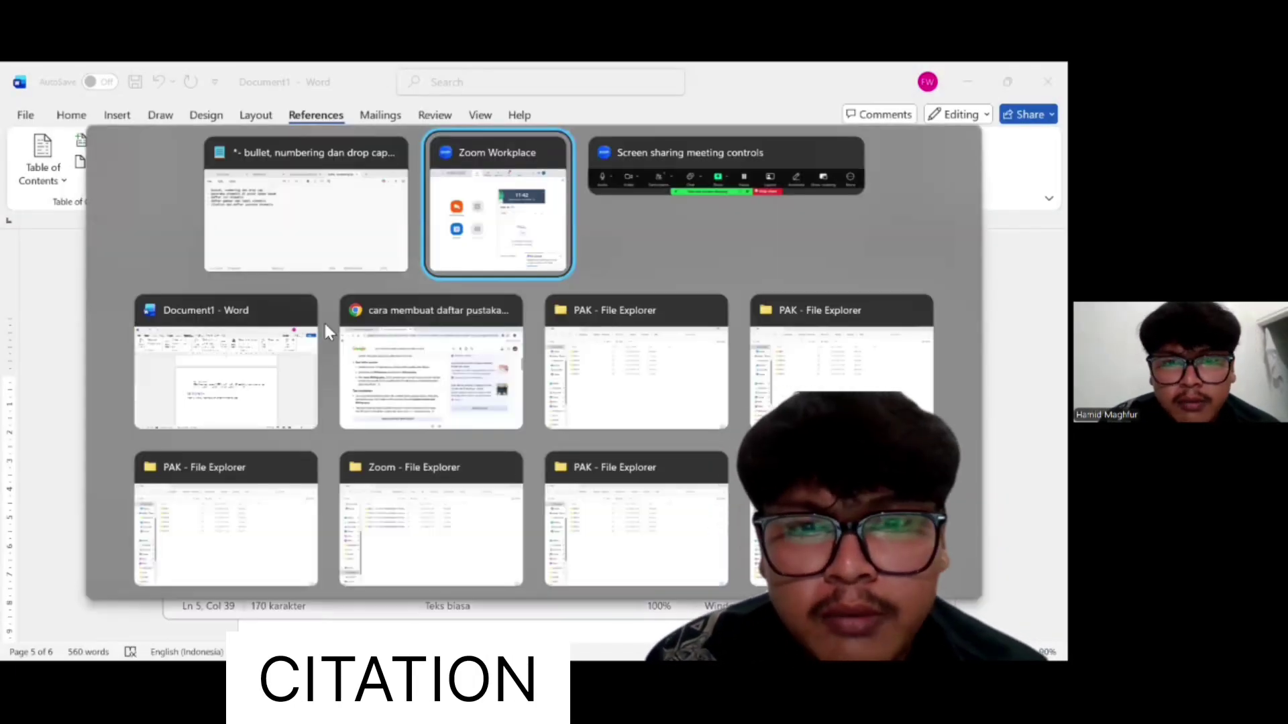
key("Tab")
key("Tab")
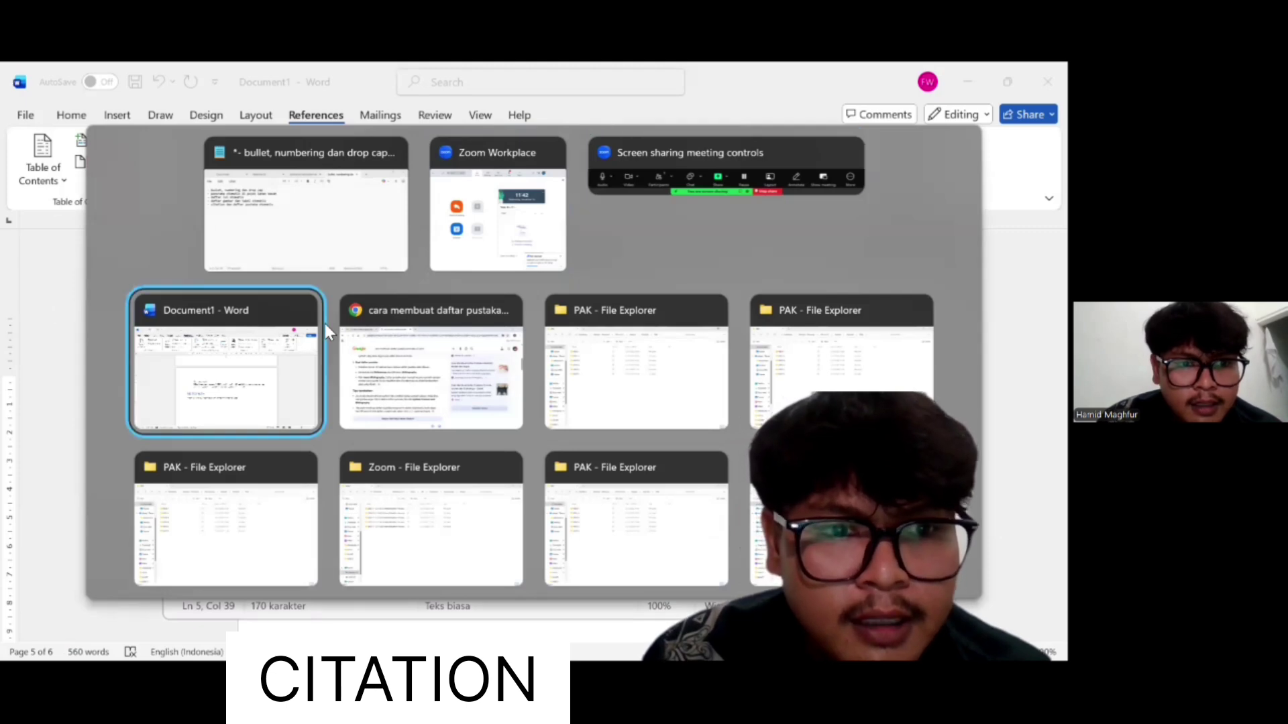
left_click(323, 321)
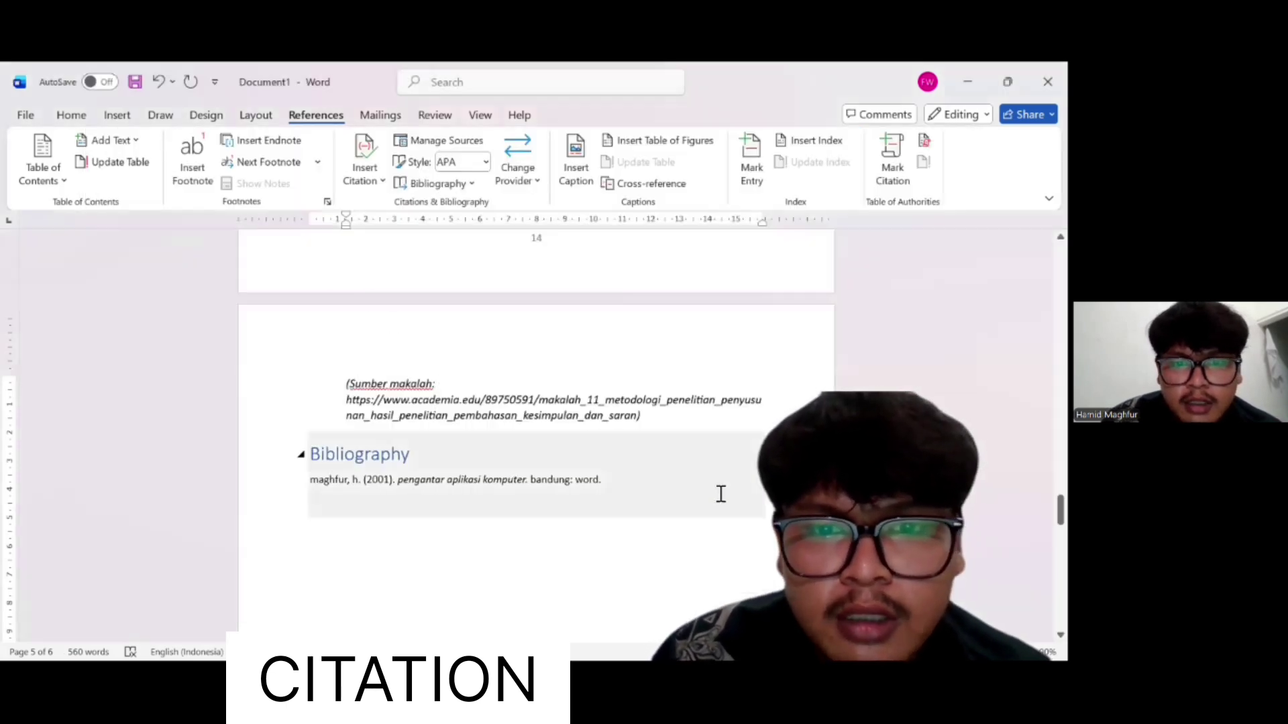
Copy the first reference entry under the Daftar Pustaka heading and paste it at the start of the blank last page
key("Right")
scroll(663, 423, "up", 4)
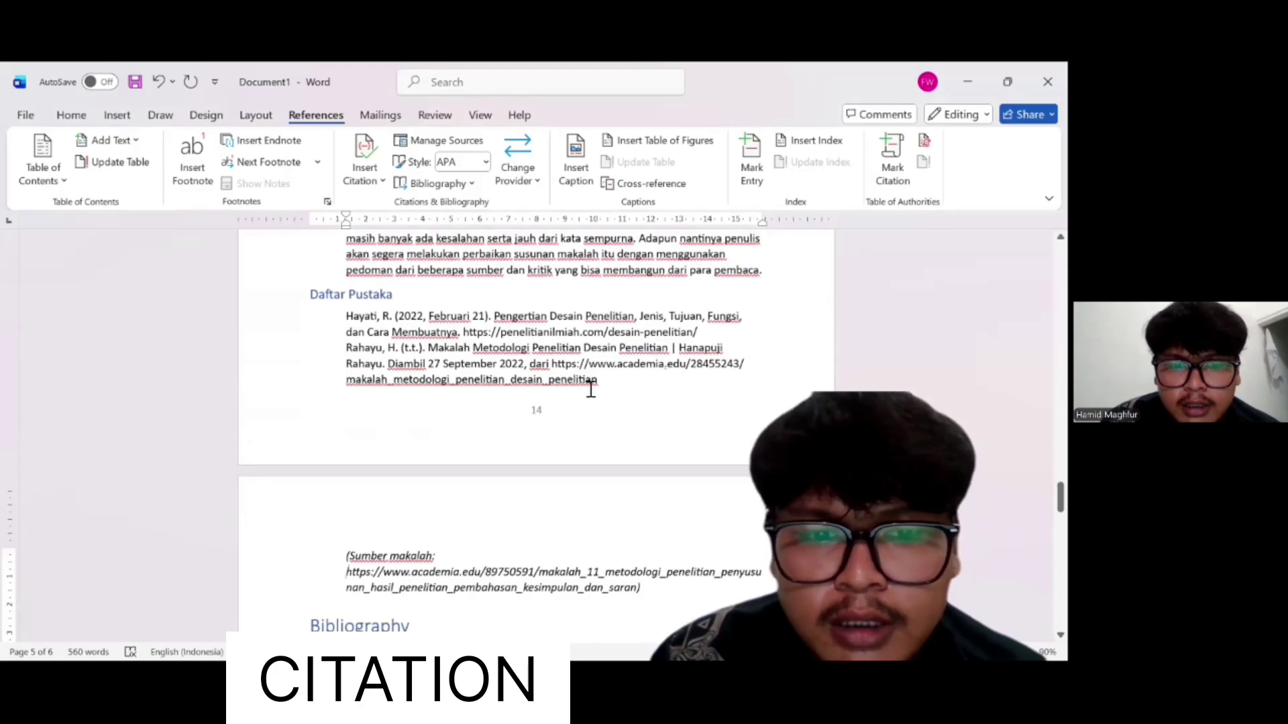
scroll(593, 418, "up", 3)
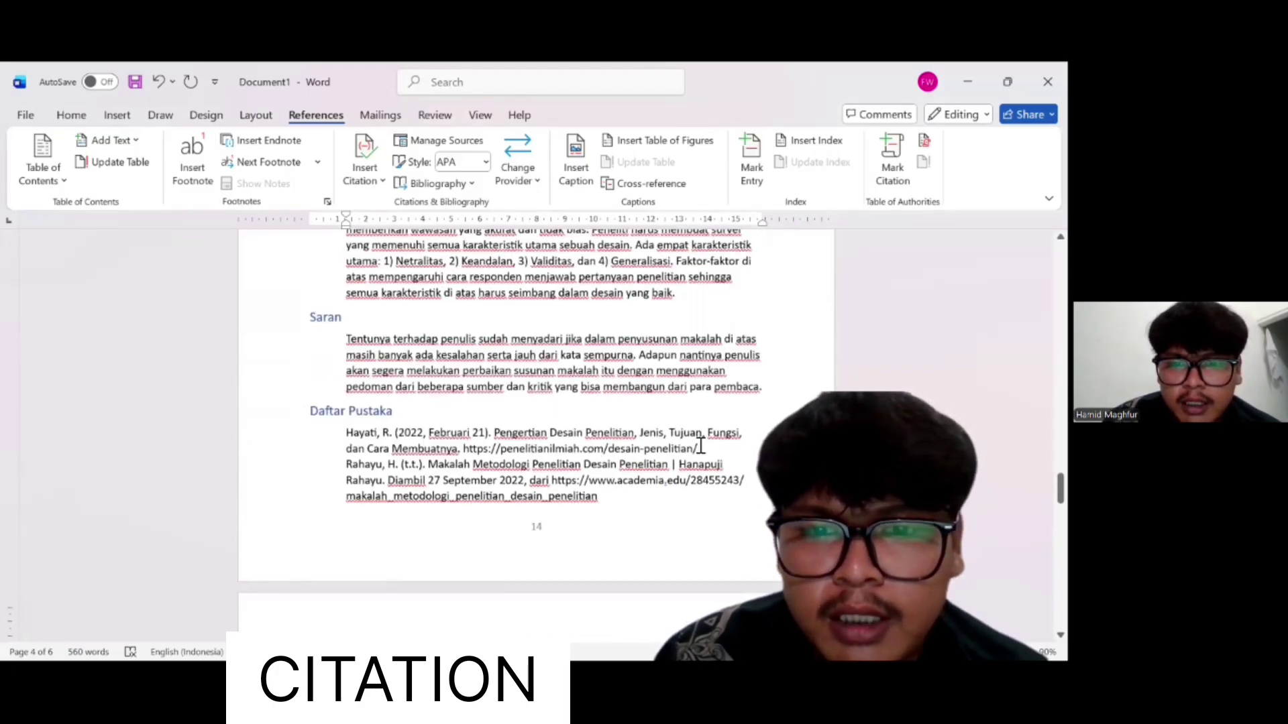
triple_click(347, 440)
key("ctrl+c")
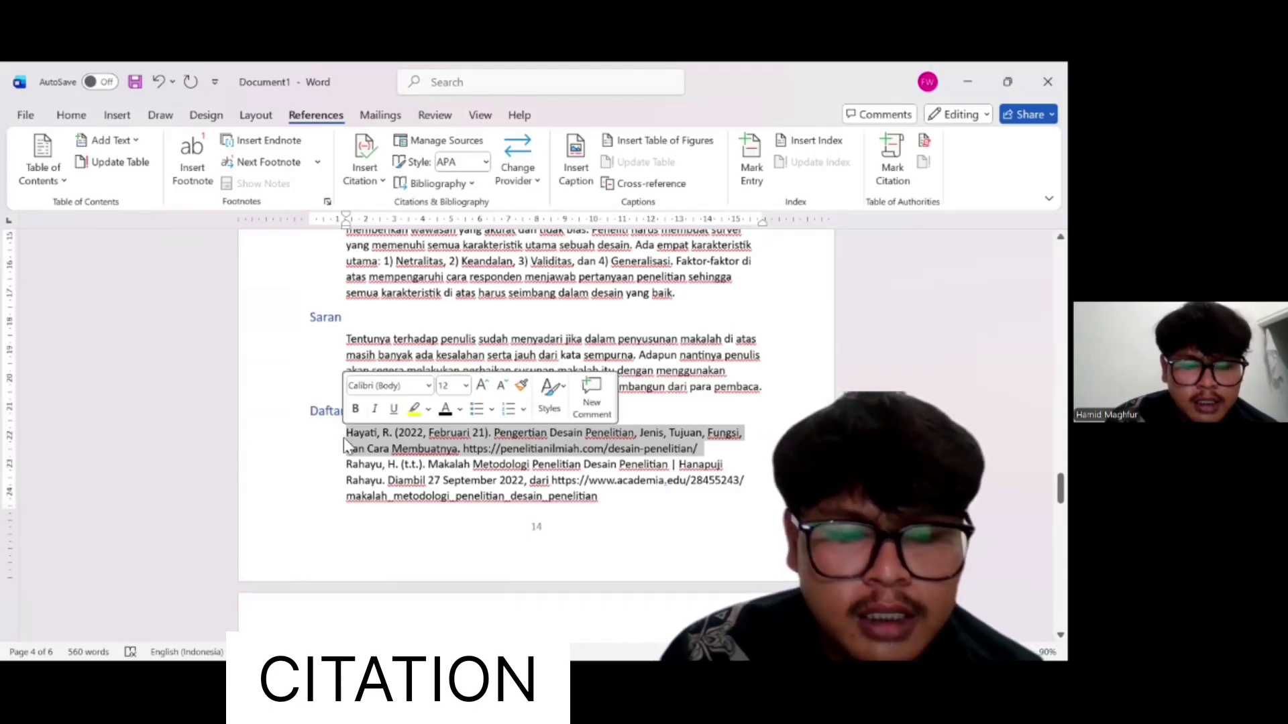
scroll(519, 467, "down", 3)
scroll(519, 467, "down", 15)
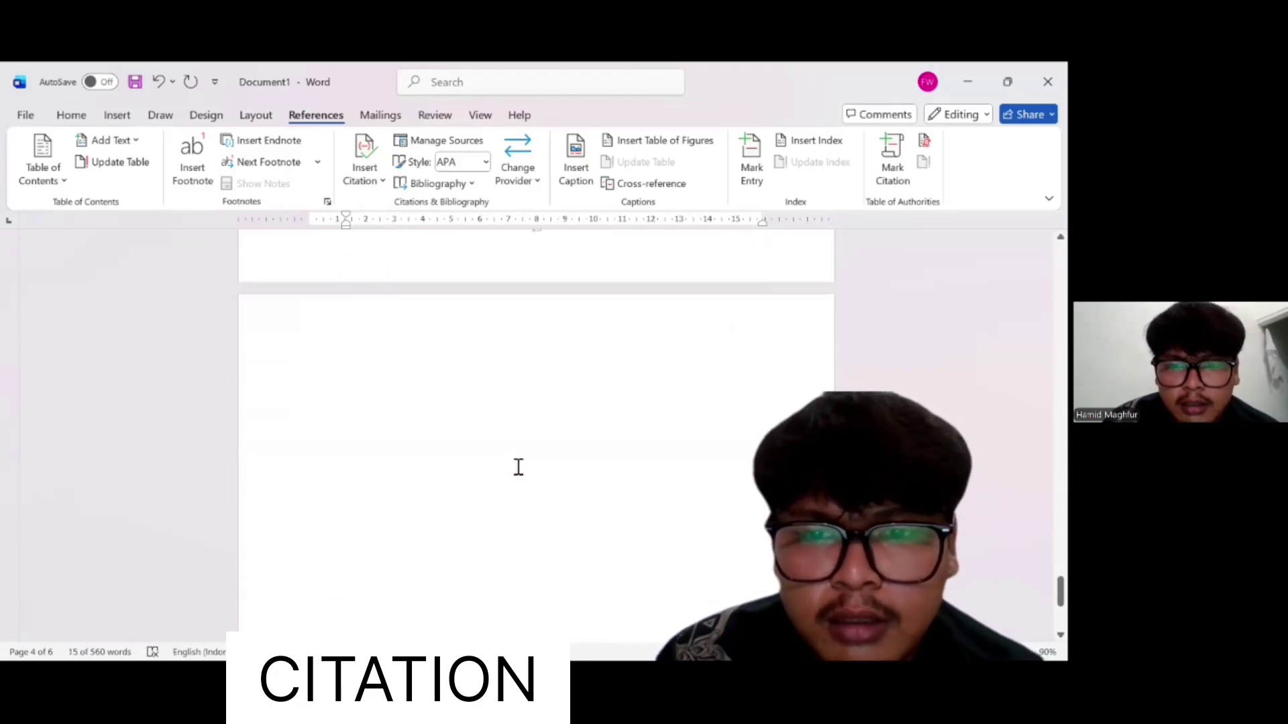
scroll(543, 267, "up", 3)
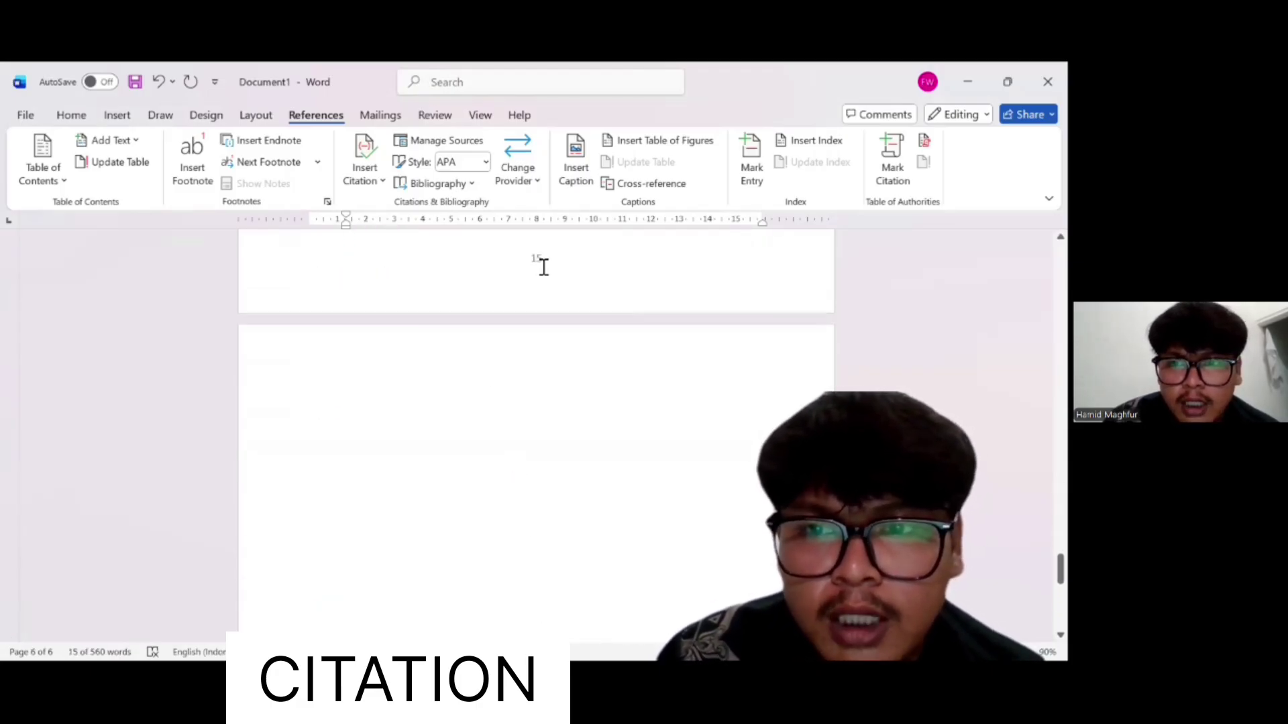
left_click(464, 427)
key("ctrl+v")
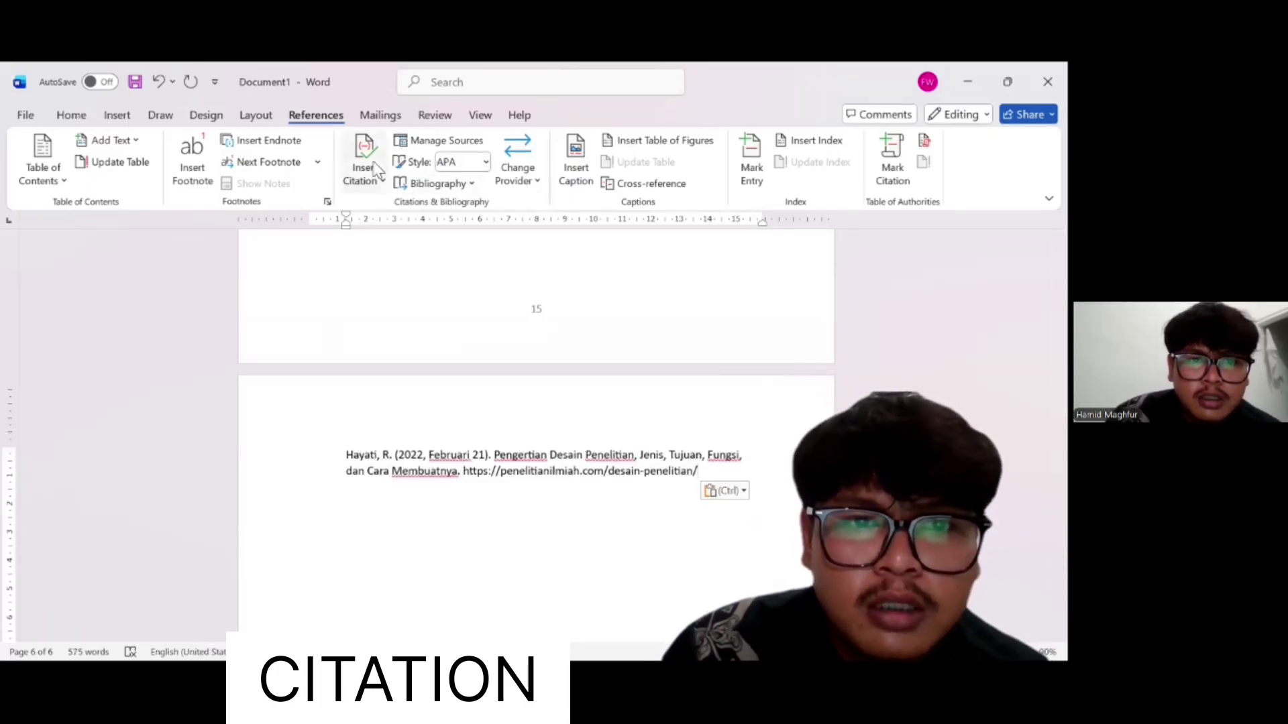
Start a new citation source of type Book, entering the author's name and the title "pengantar aplikasi komputer"
left_click(366, 164)
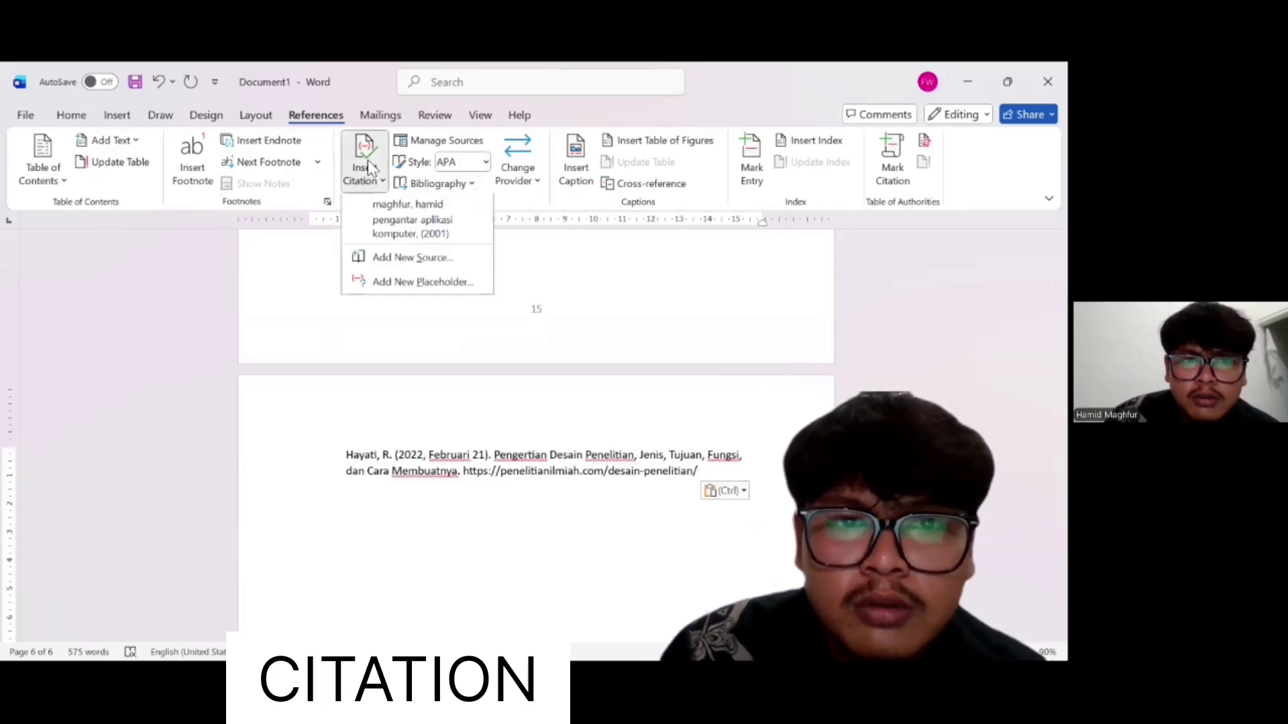
left_click(406, 262)
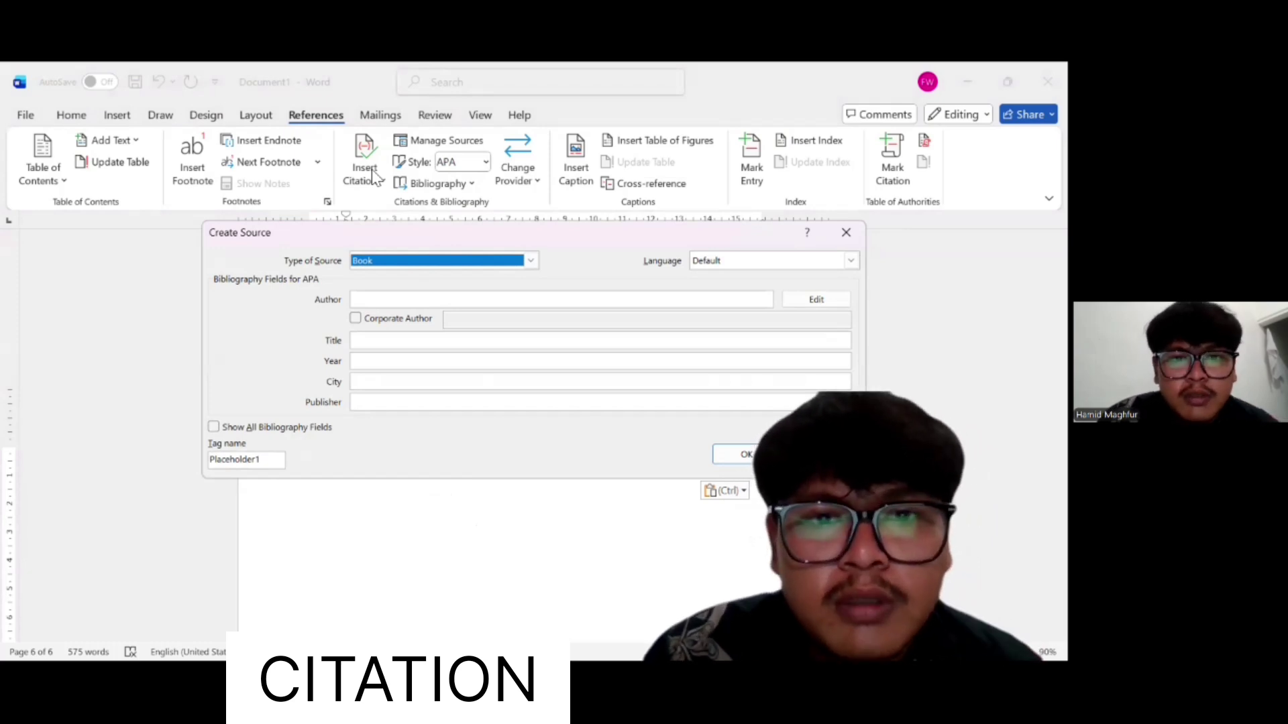
left_click(532, 263)
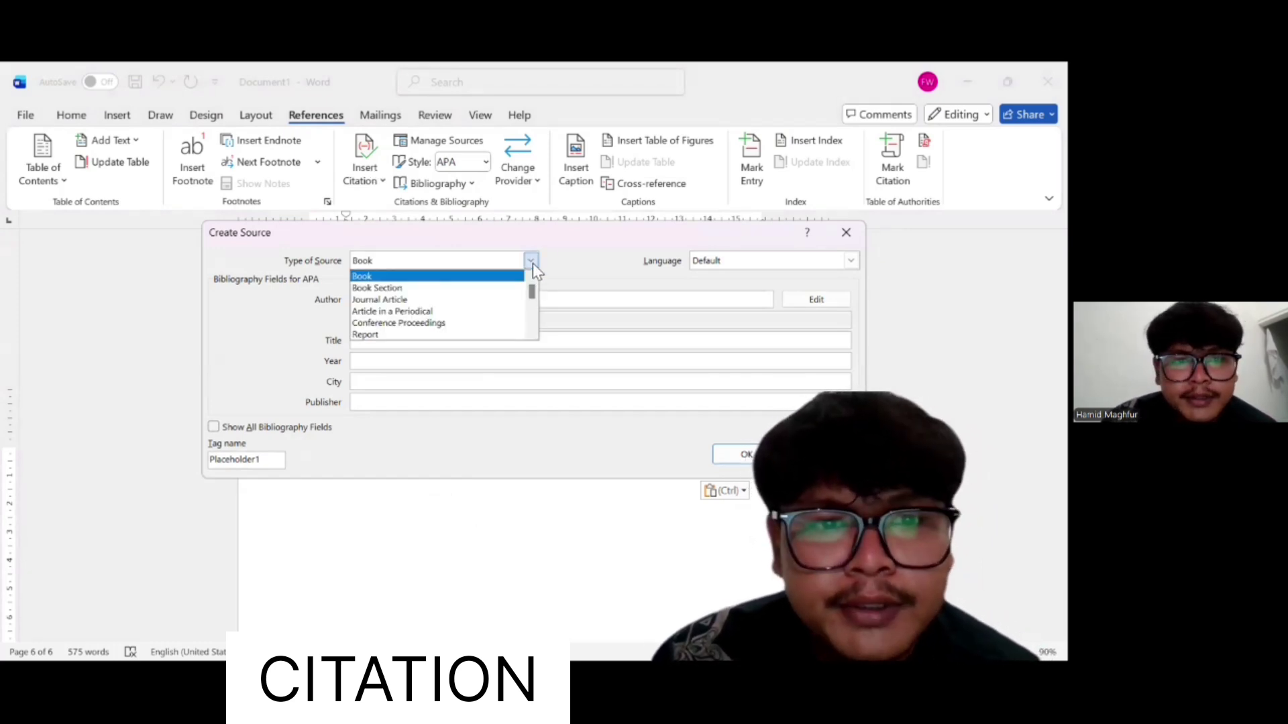
left_click(376, 272)
left_click(428, 300)
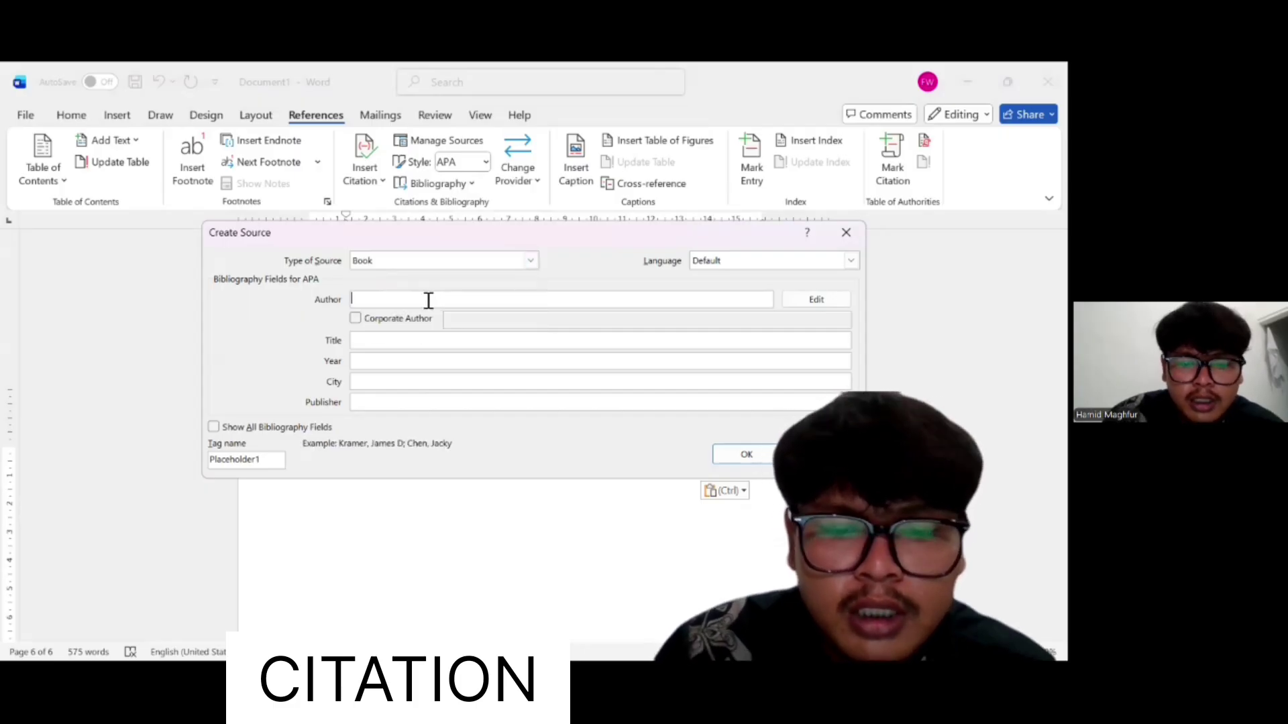
type("hamid")
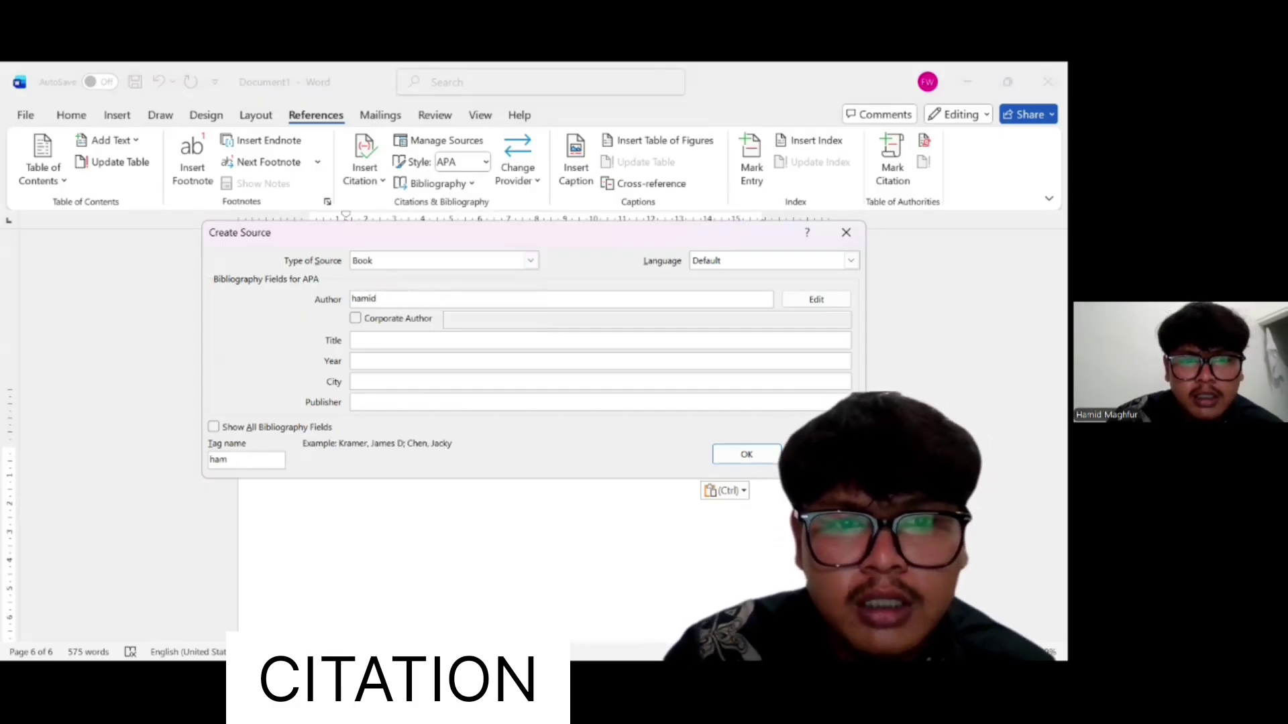
left_click(382, 337)
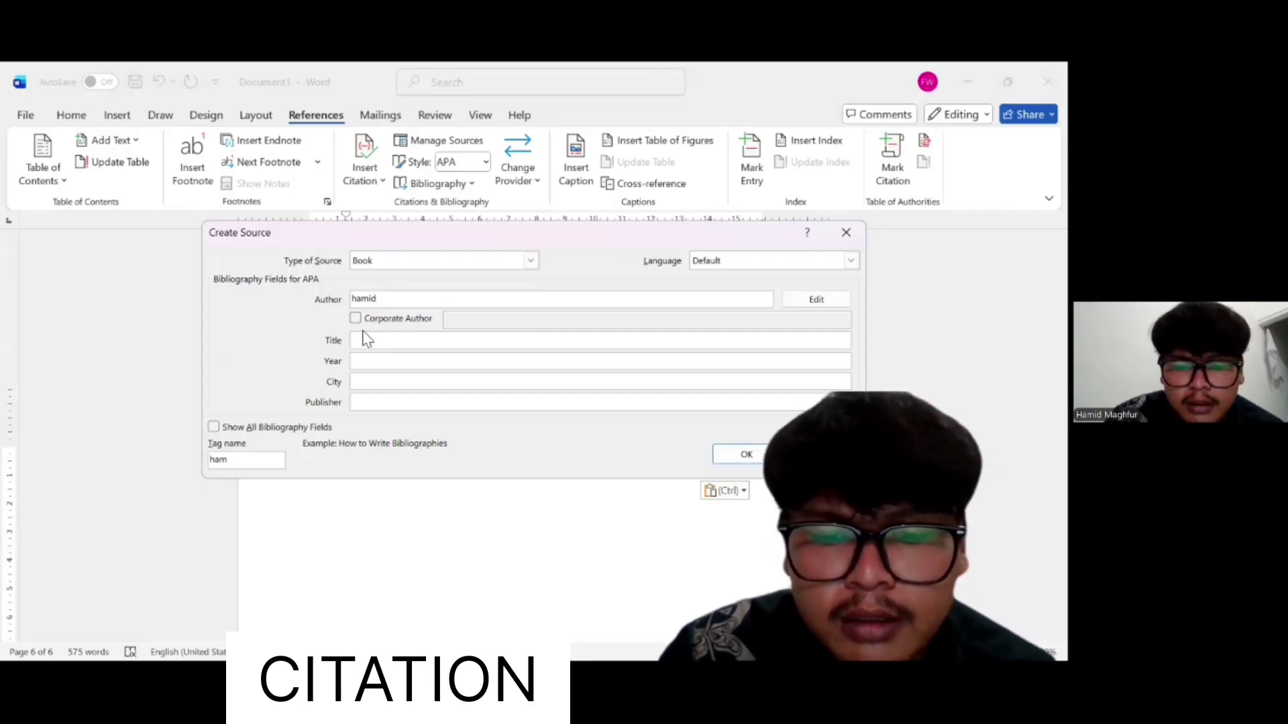
type("pengantar aplikasi komputer")
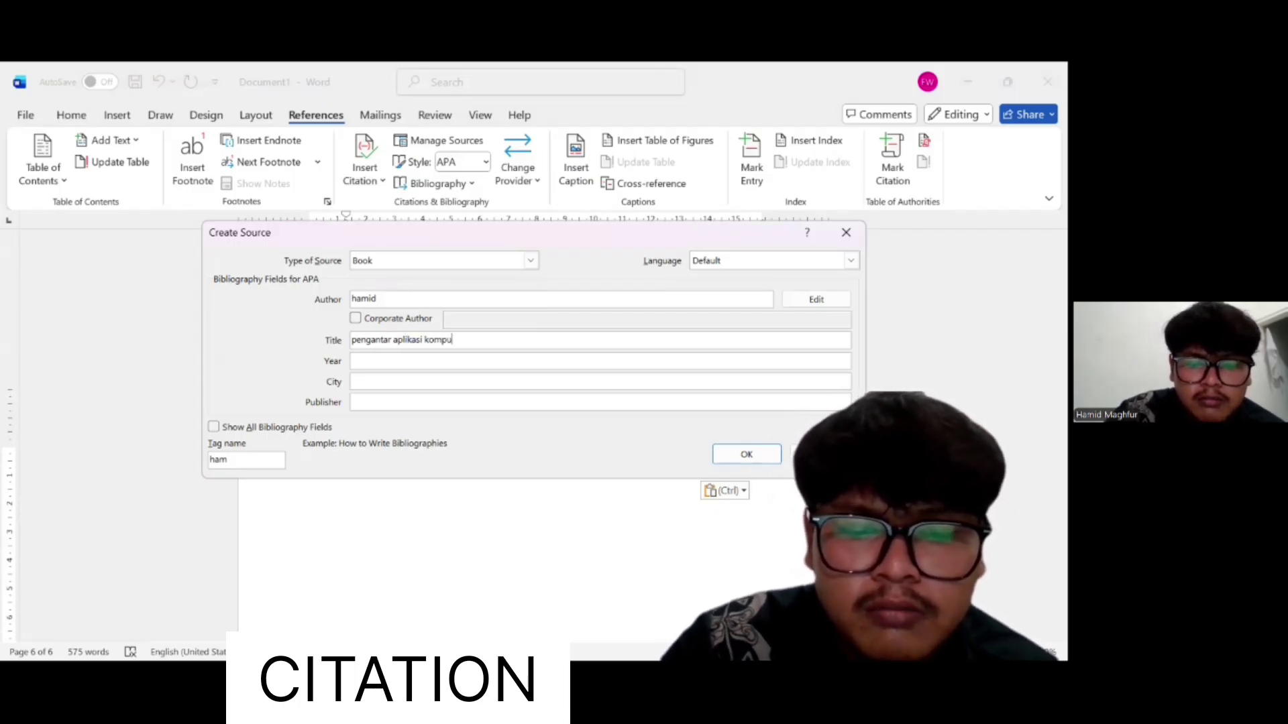
Fill in the book source's year as 2001, city as bandung and publisher as word
left_click(453, 362)
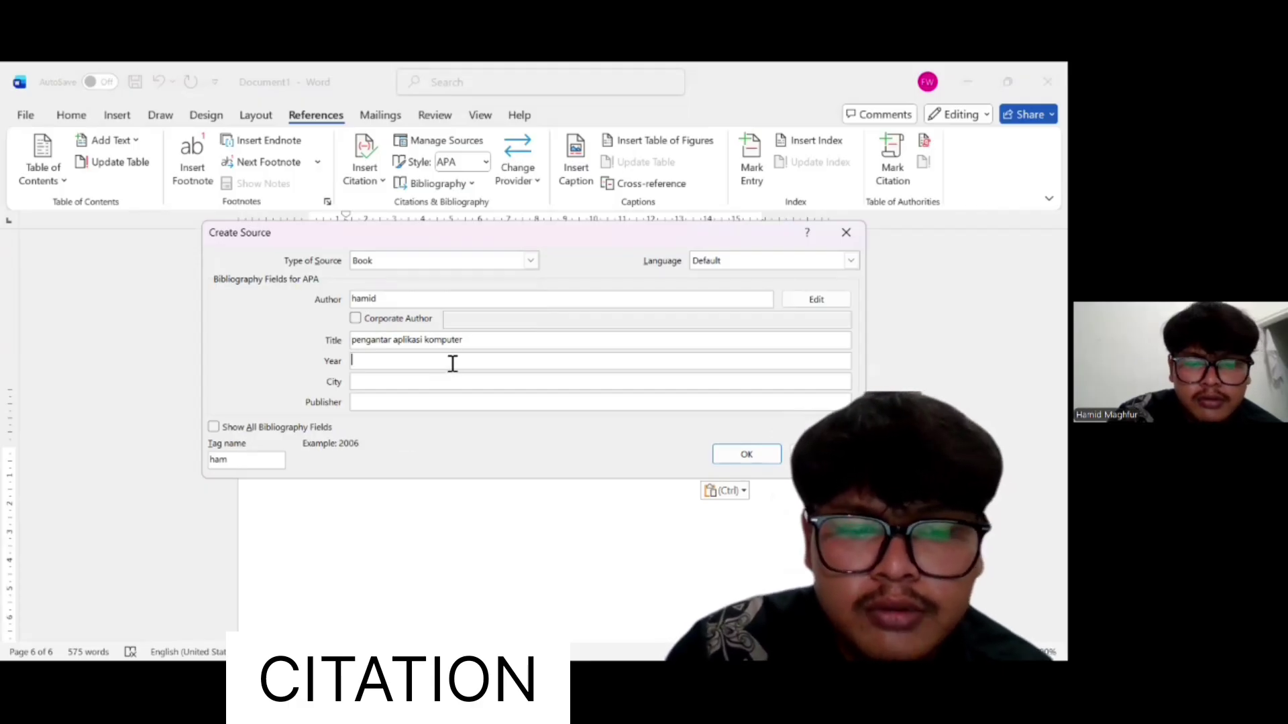
type("2001")
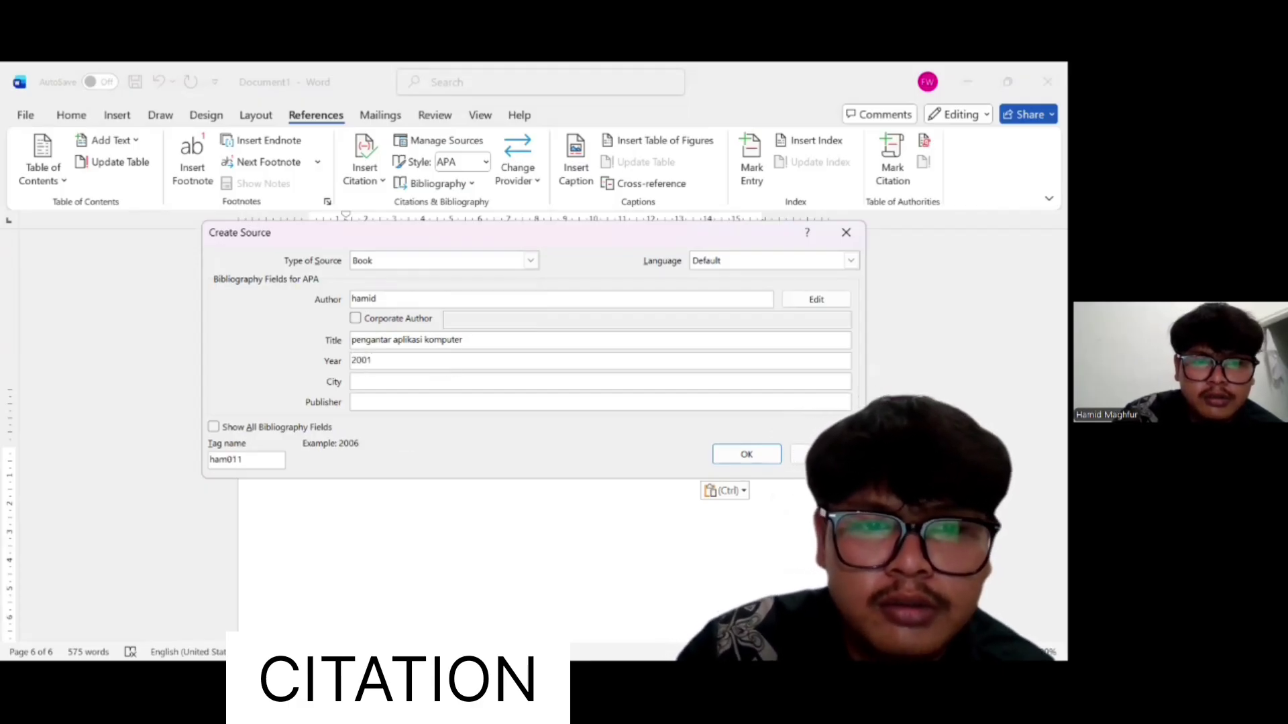
left_click(419, 384)
type("bandung")
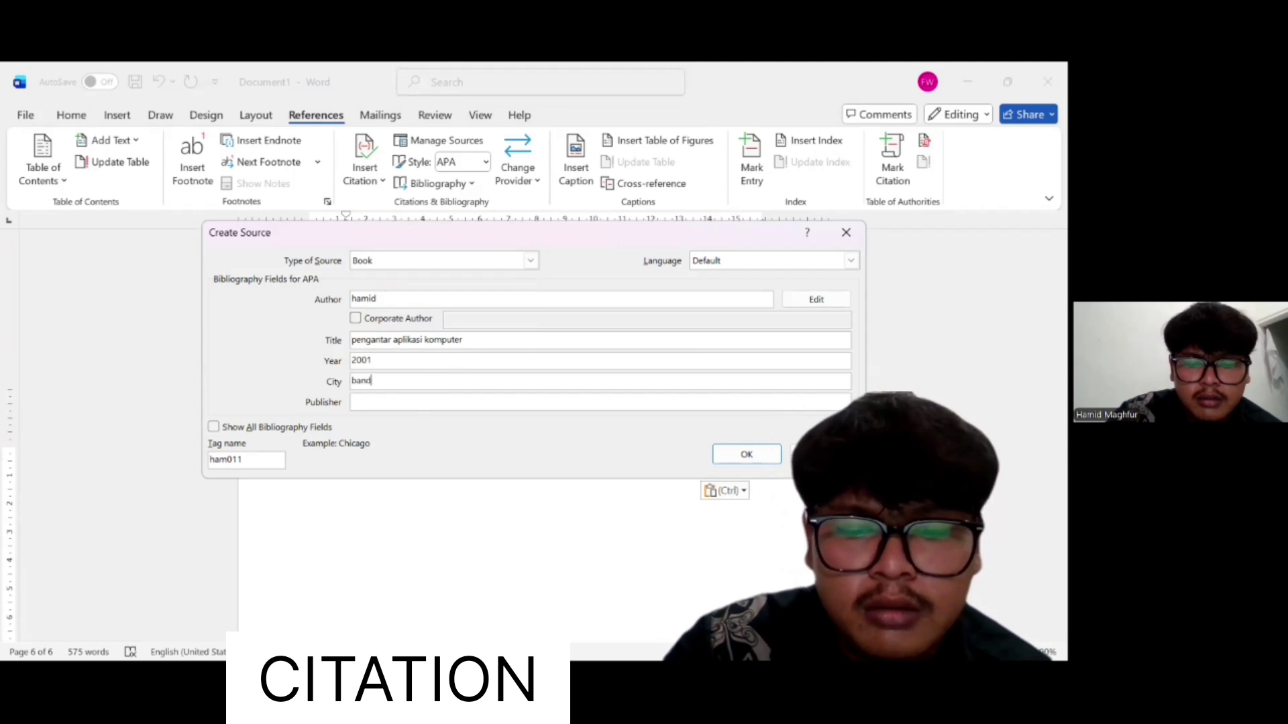
left_click(435, 403)
type("word")
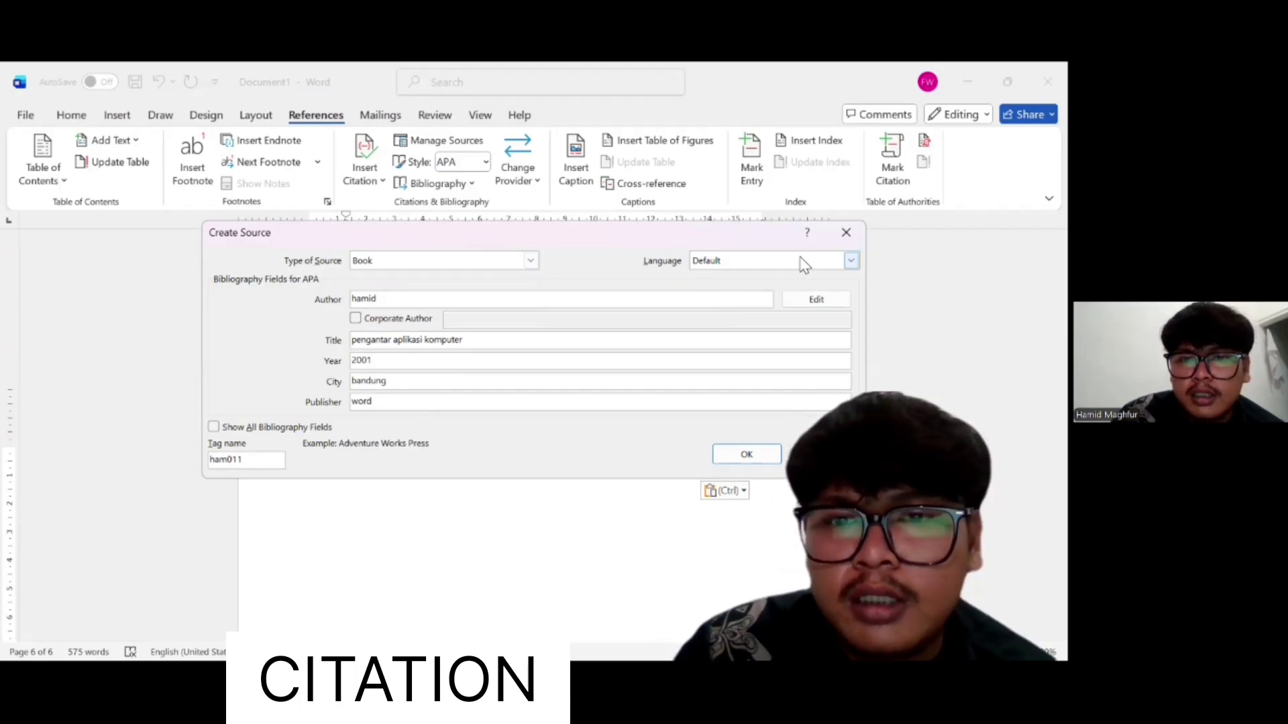
Set the source's language to English (Indonesia) and insert its citation after the pasted reference, without a corporate author
left_click(804, 262)
left_click(749, 290)
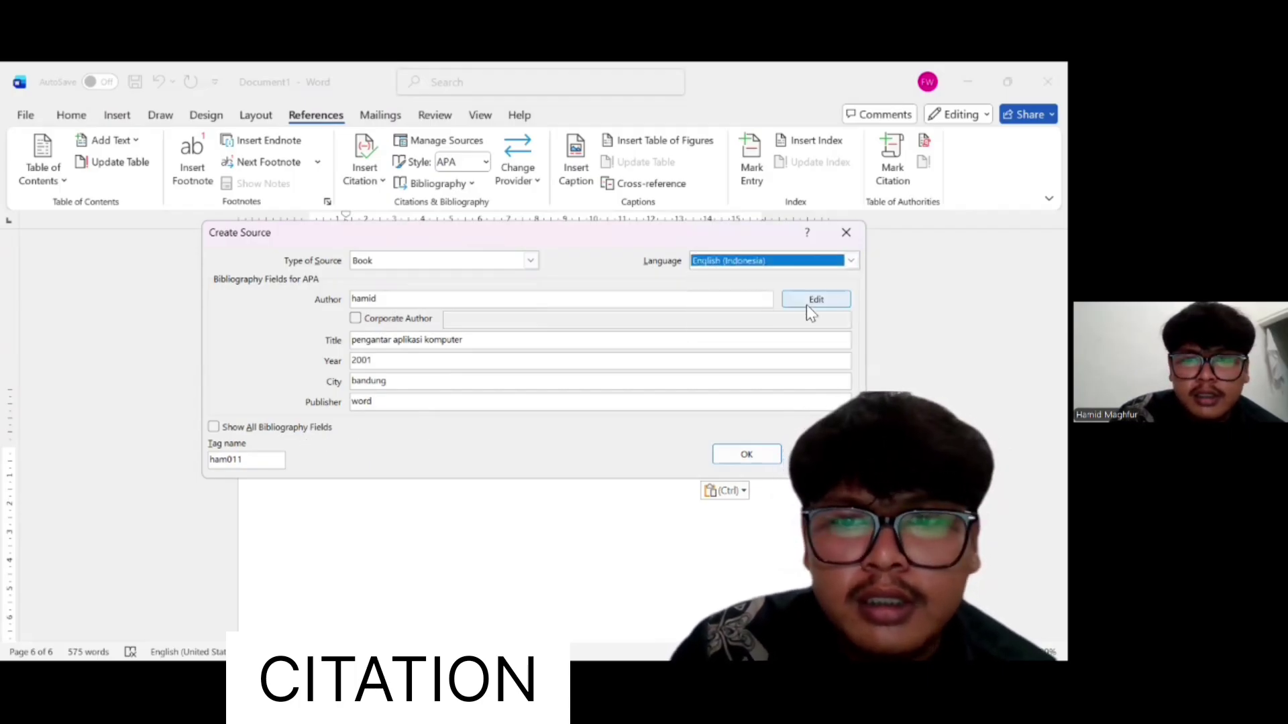
left_click(361, 320)
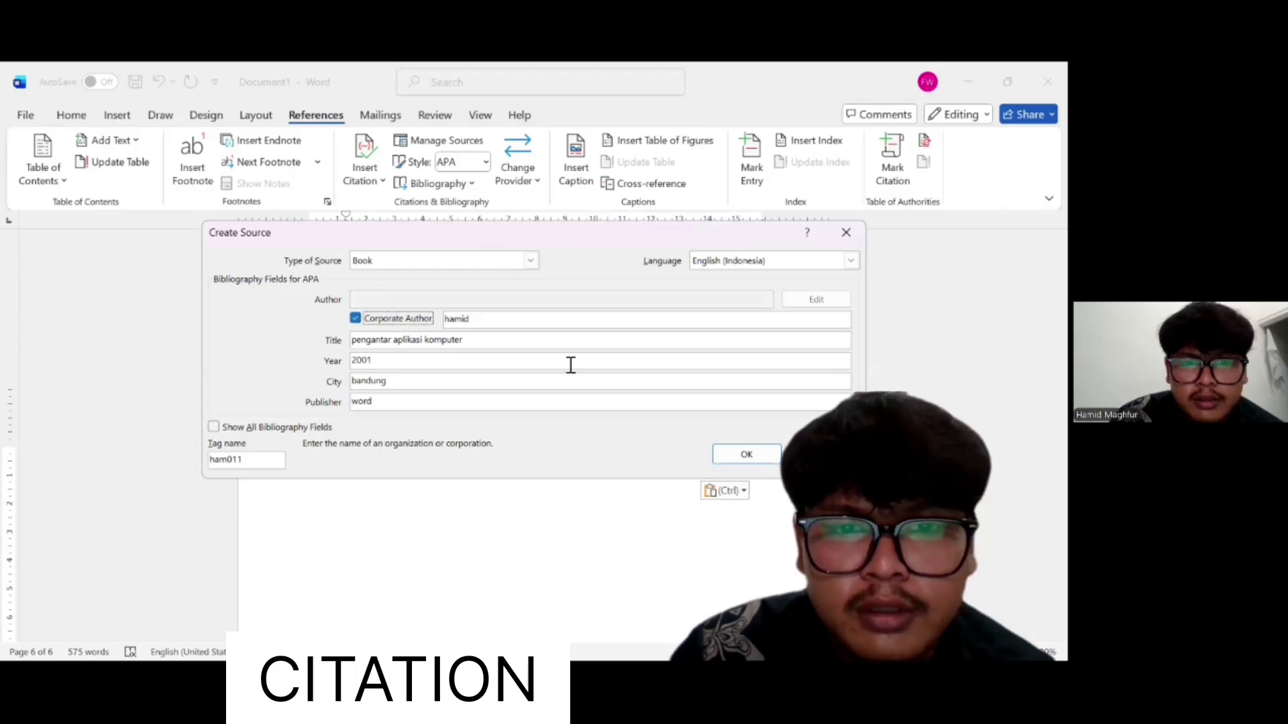
left_click(353, 318)
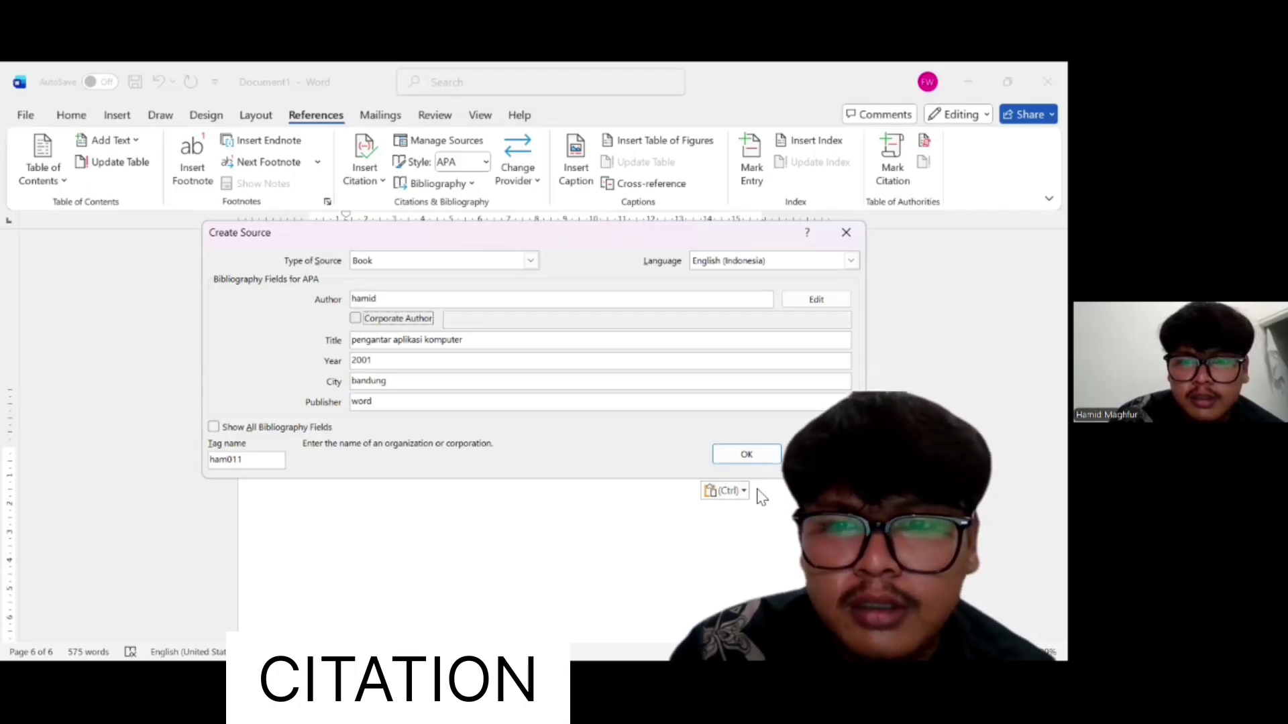
left_click(744, 456)
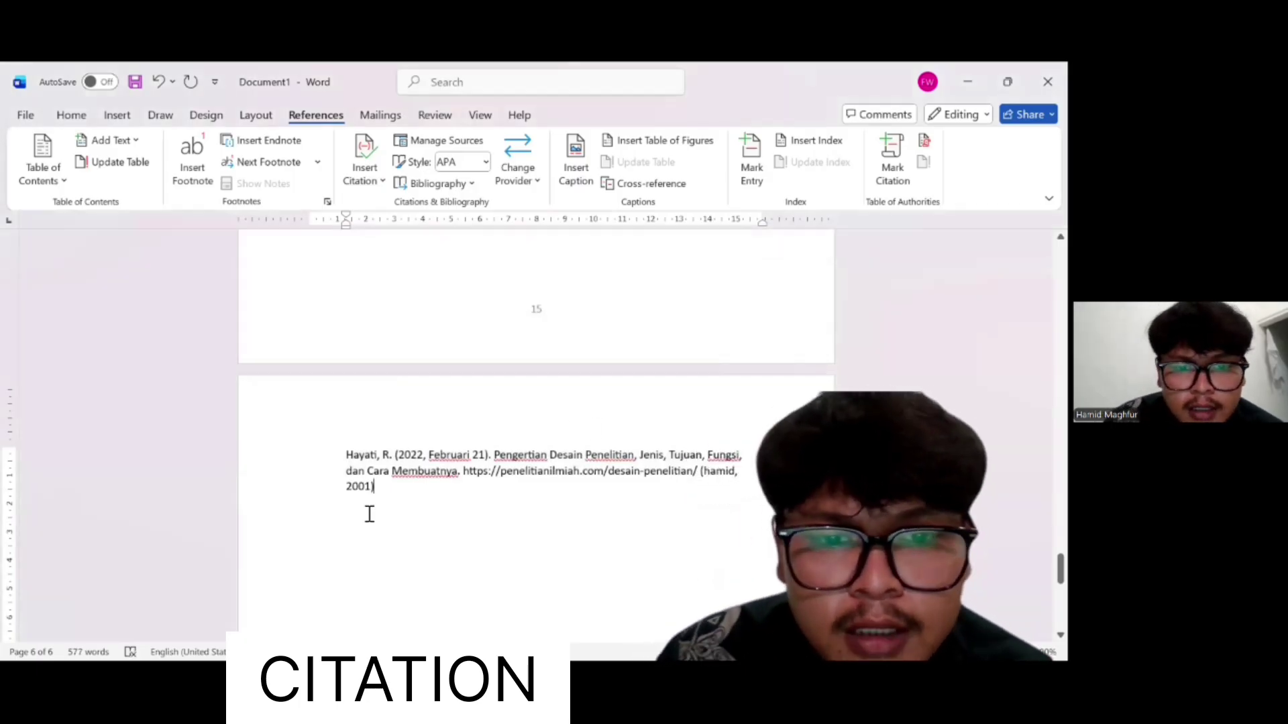
Examine the options offered for the inserted citation and close them
left_click(719, 479)
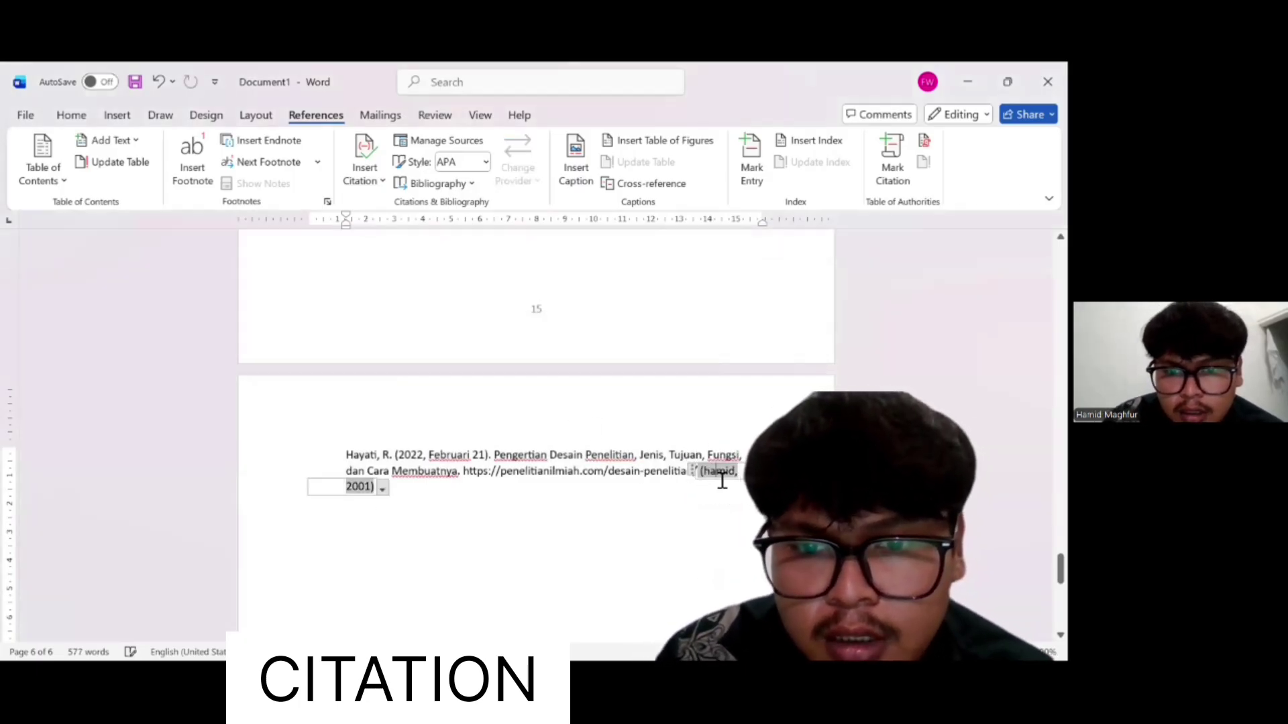
left_click(382, 489)
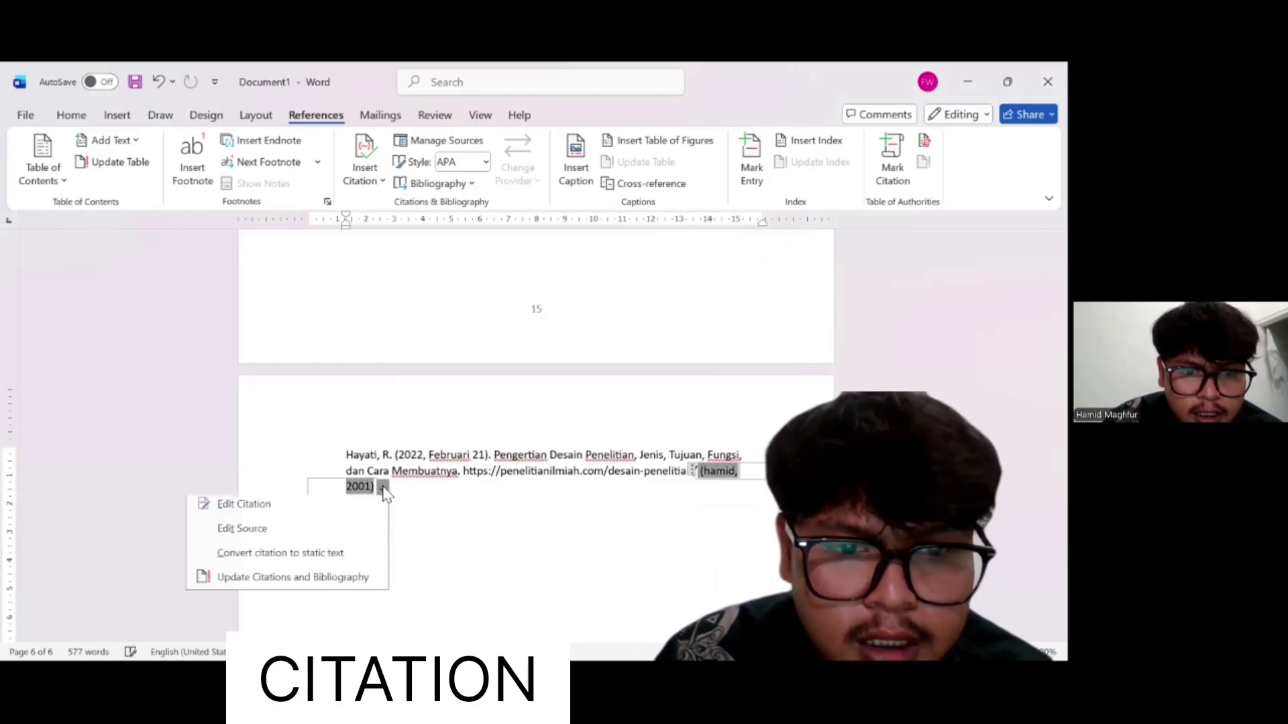
left_click(445, 535)
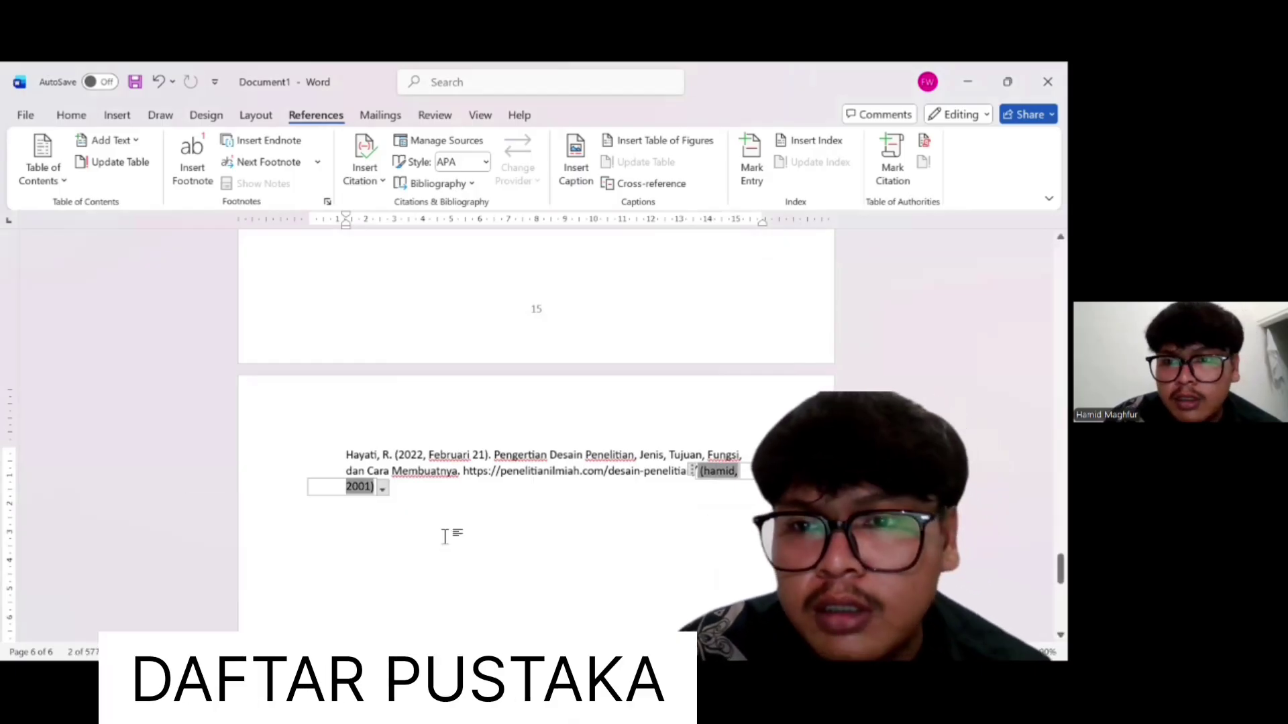
Insert a bibliography below the cited reference paragraph, using the built-in References format
left_click(444, 536)
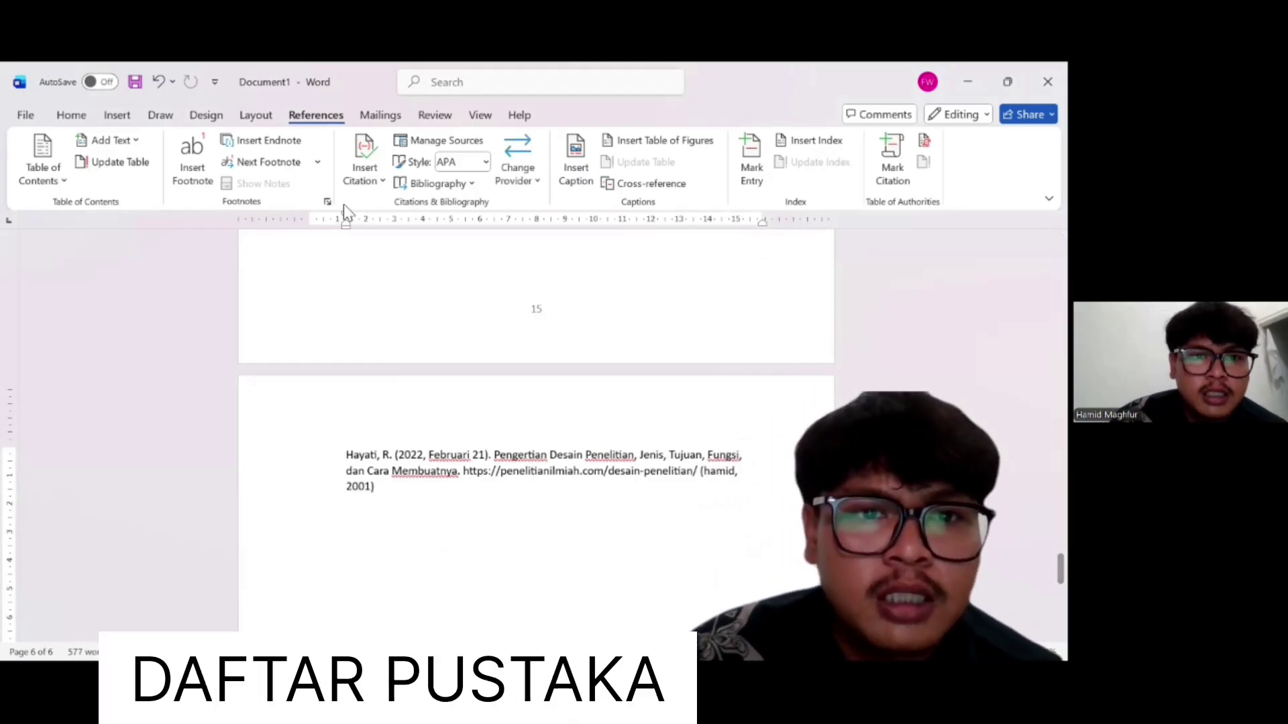
left_click(467, 186)
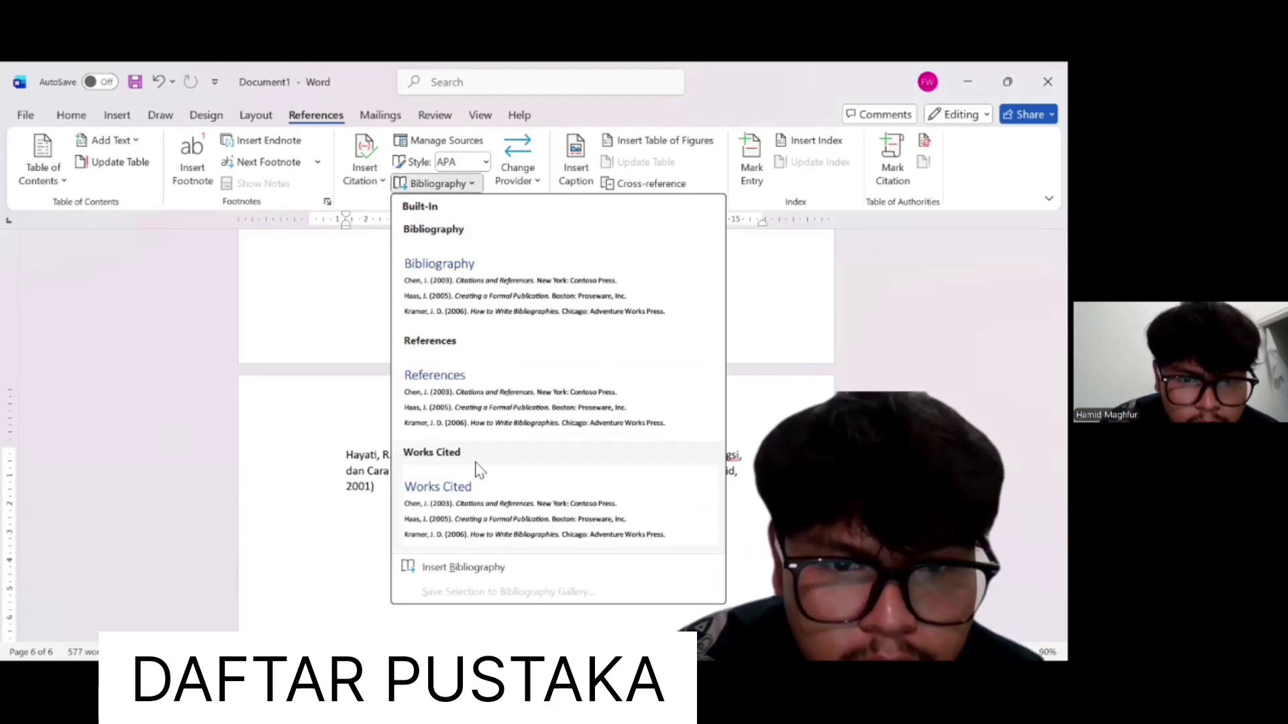
left_click(494, 412)
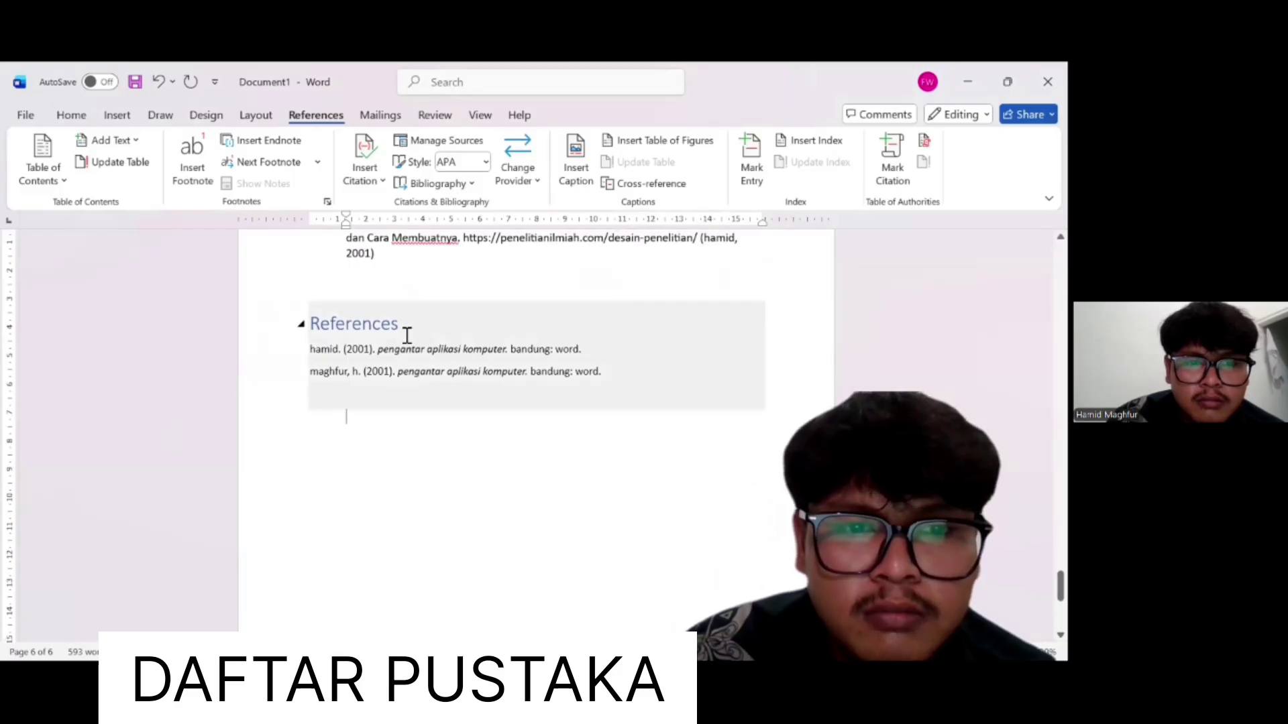
Replace the bibliography's References heading with "Daftar Pustaka"
left_click(402, 331)
left_click_drag(402, 331, 307, 328)
type("daf")
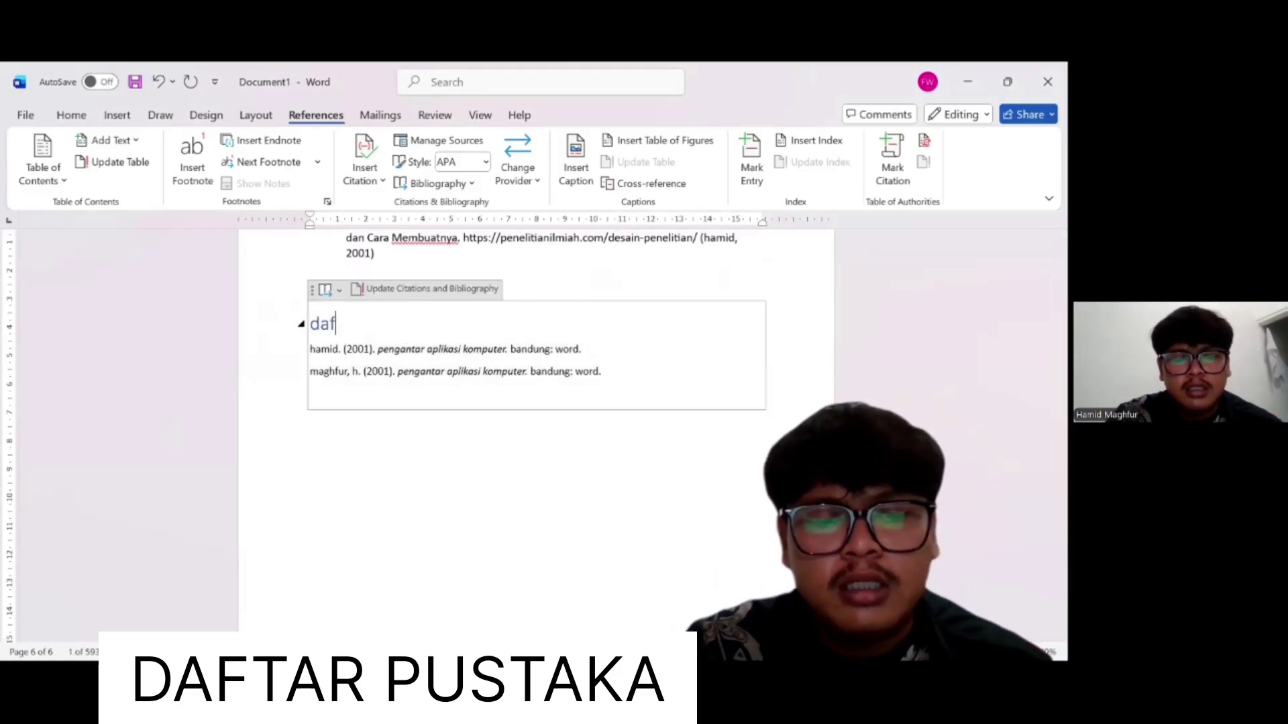
type("tar ")
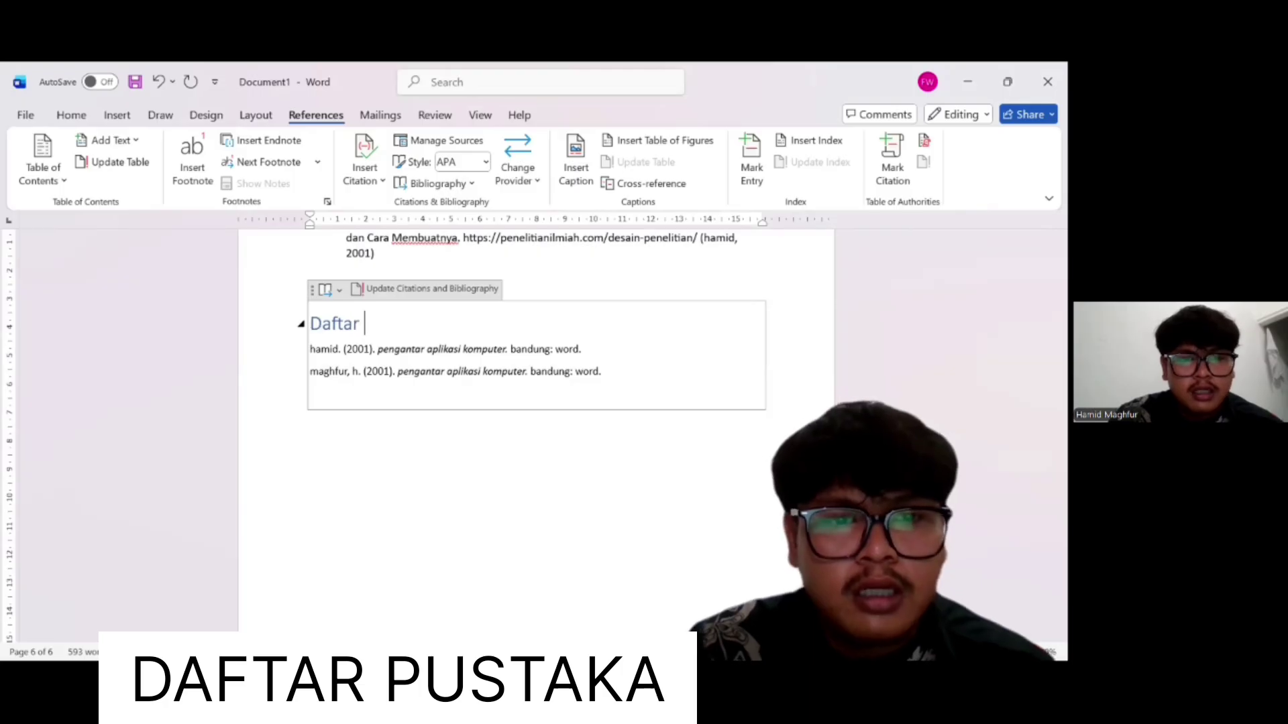
type("pustaka")
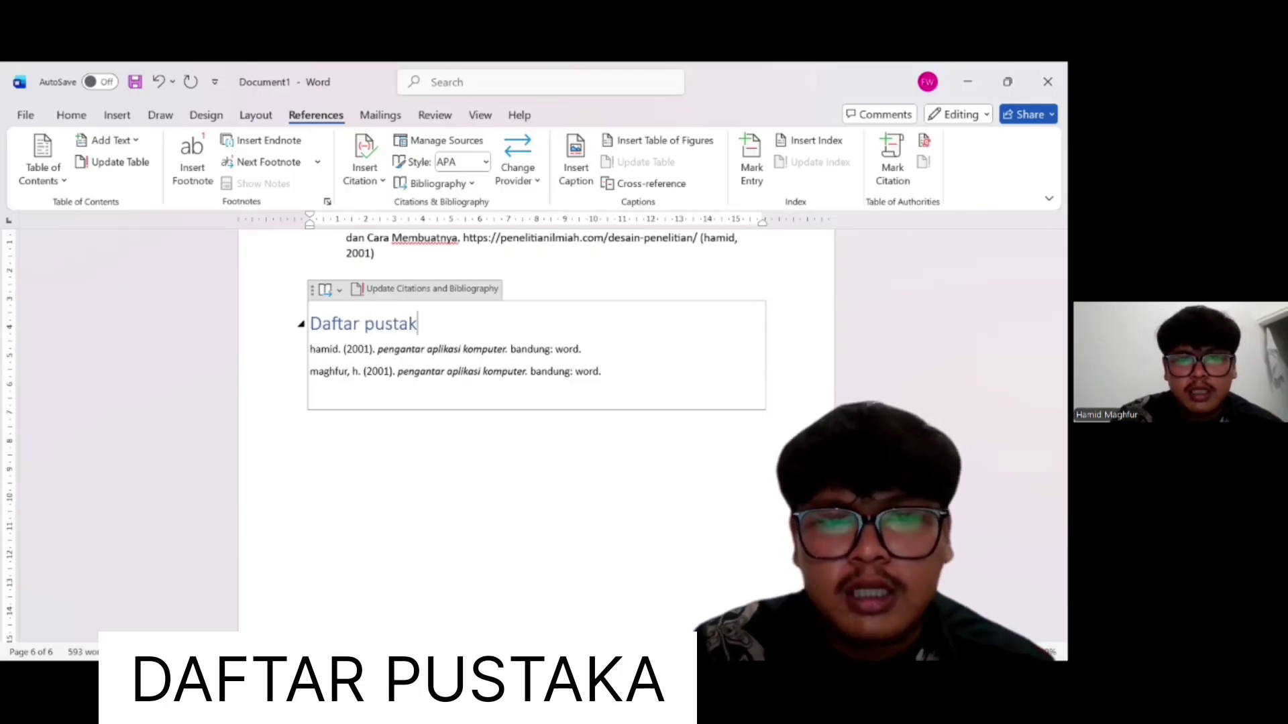
left_click(400, 419)
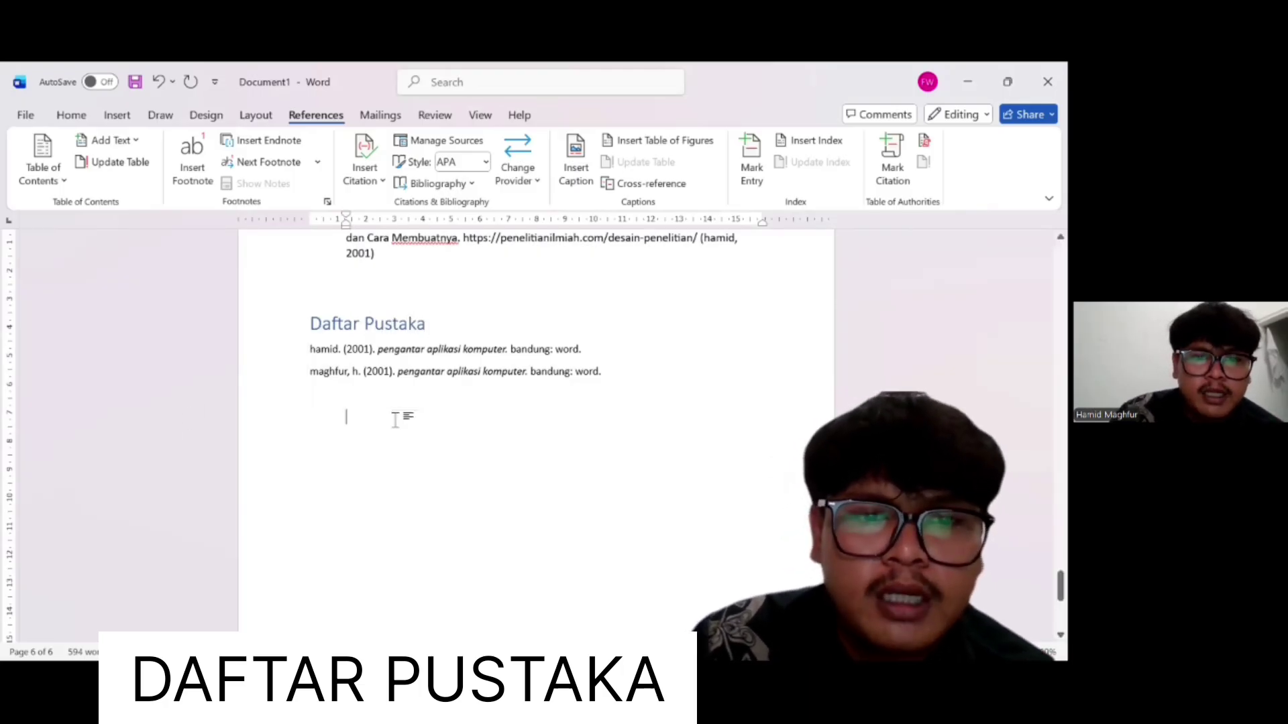